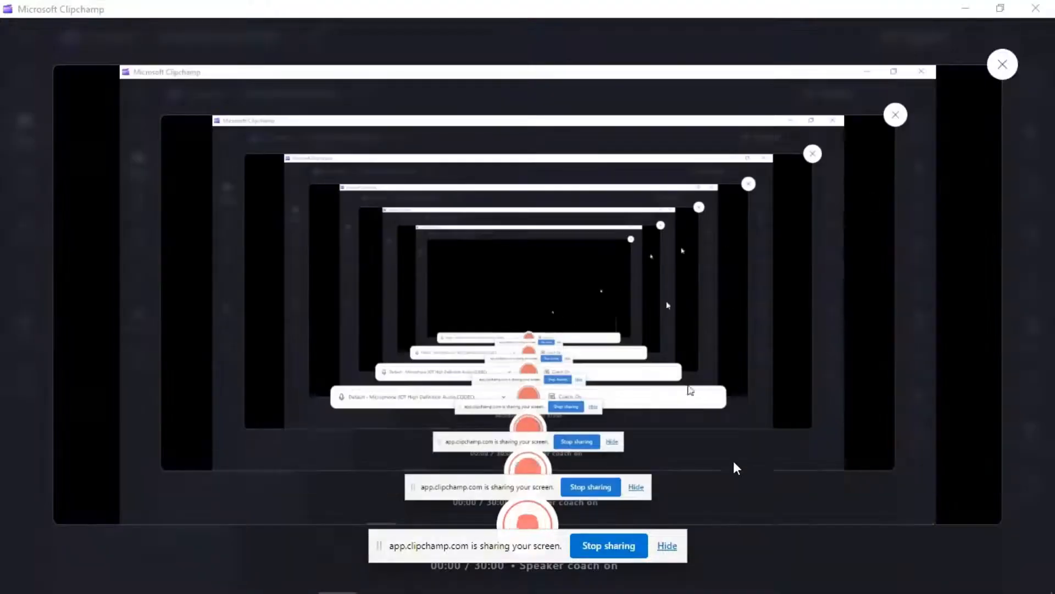
# Step: Hide the screen-sharing notice and minimize Clipchamp to switch to Abaqus/CAE
pyautogui.click(670, 546)
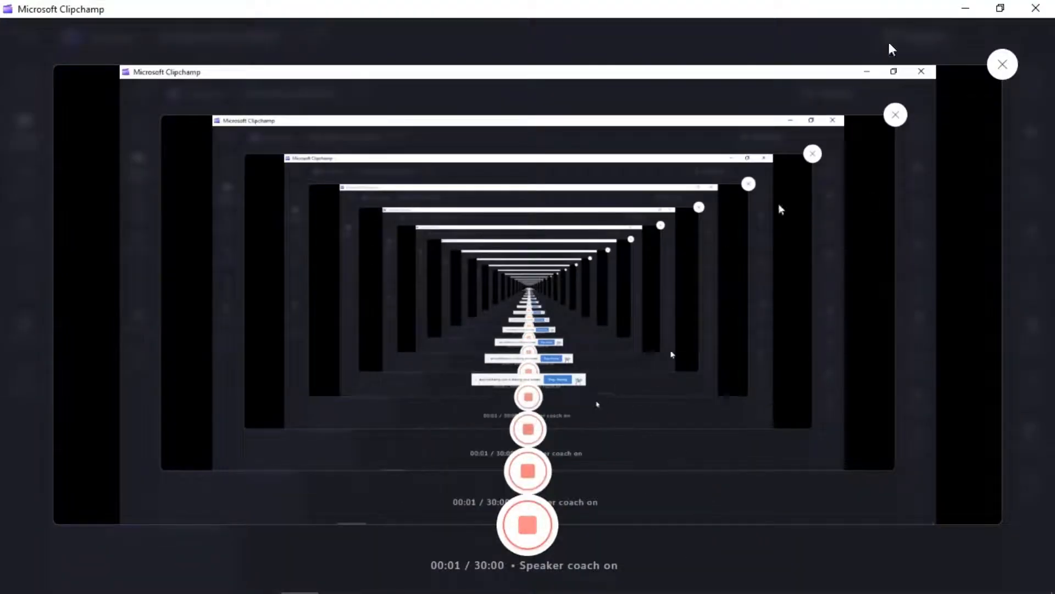
pyautogui.click(966, 8)
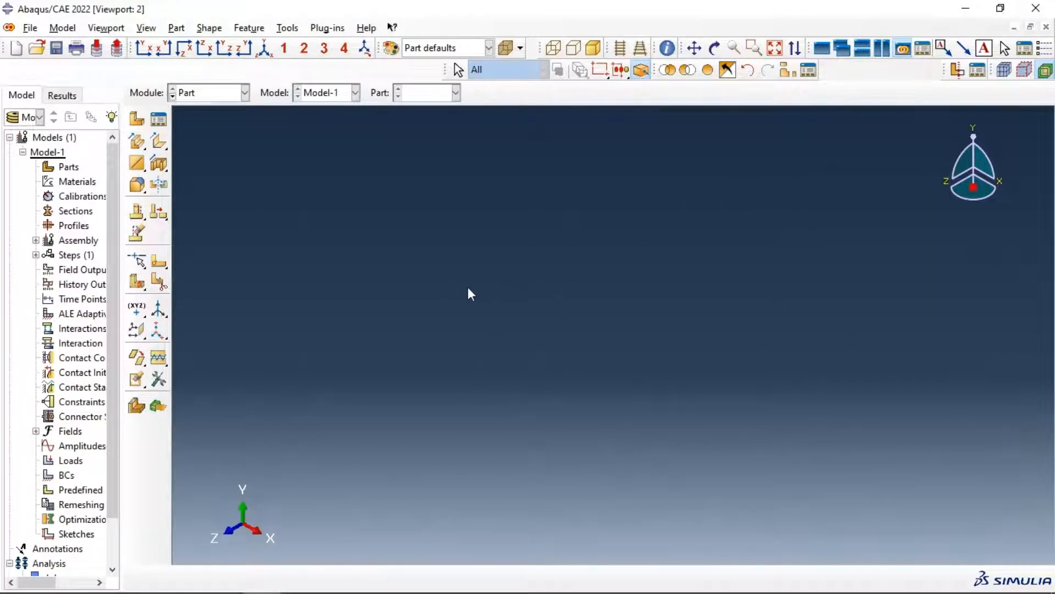
# Step: Create a 3D deformable solid extrusion part named Beam with an approximate size of 1000
pyautogui.click(136, 118)
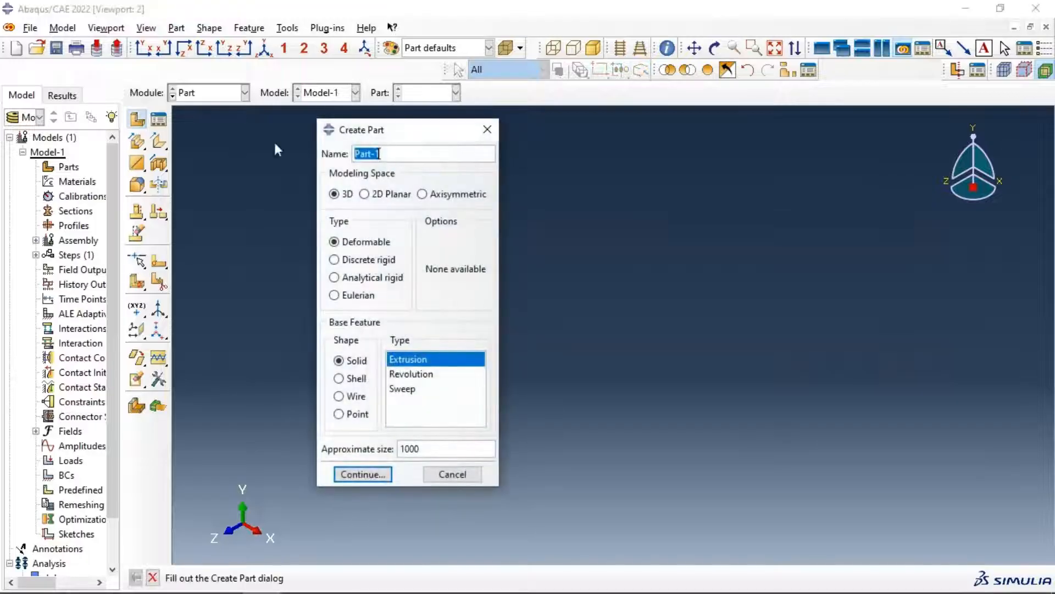
pyautogui.write('Beam')
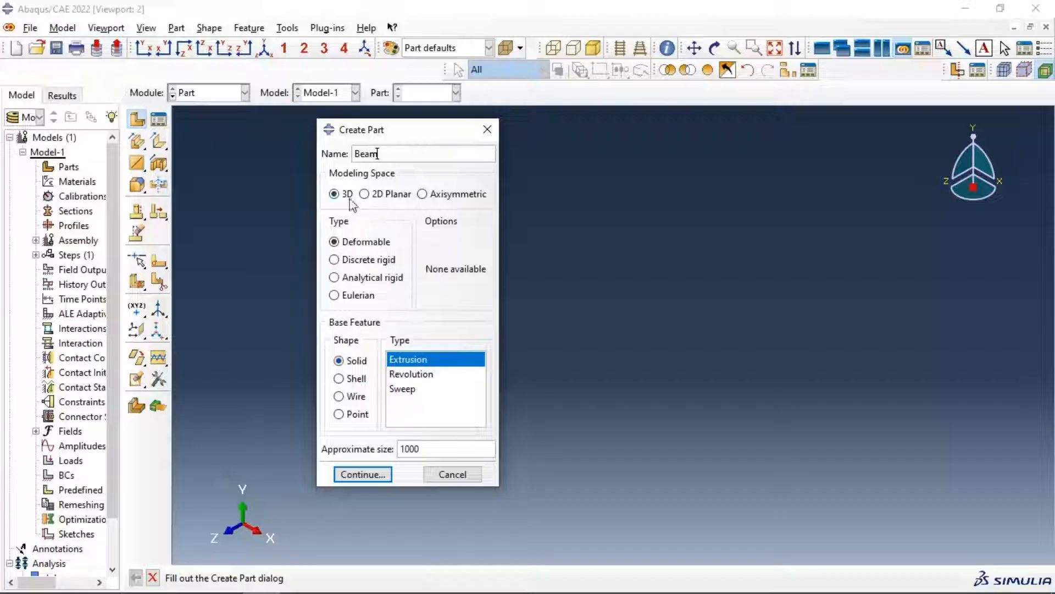
pyautogui.click(362, 474)
# Step: Sketch a rectangle about 120 wide and 210 high, with one long side on the vertical axis
pyautogui.click(158, 144)
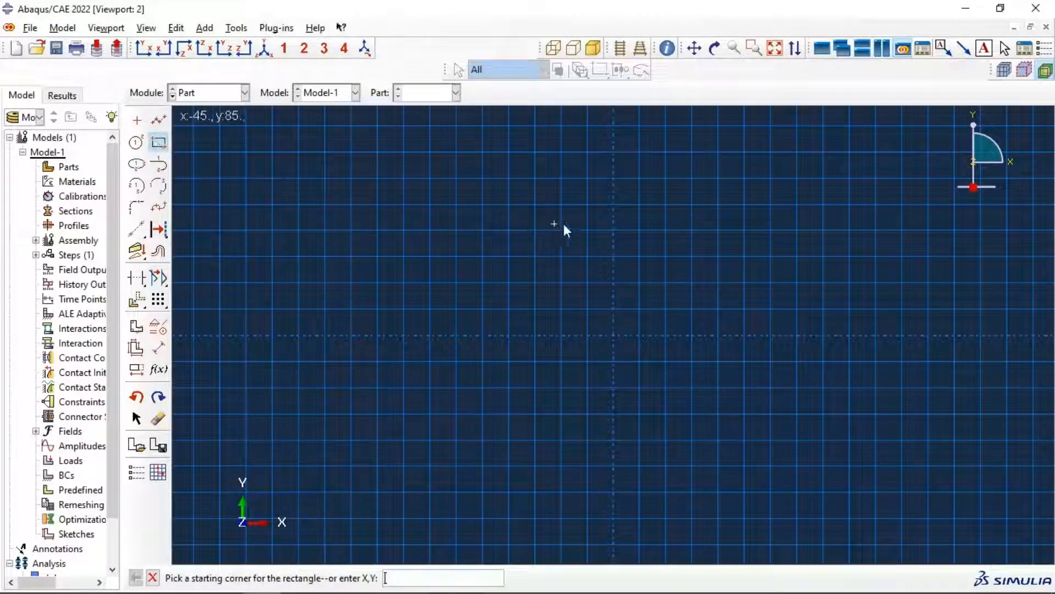
pyautogui.click(614, 153)
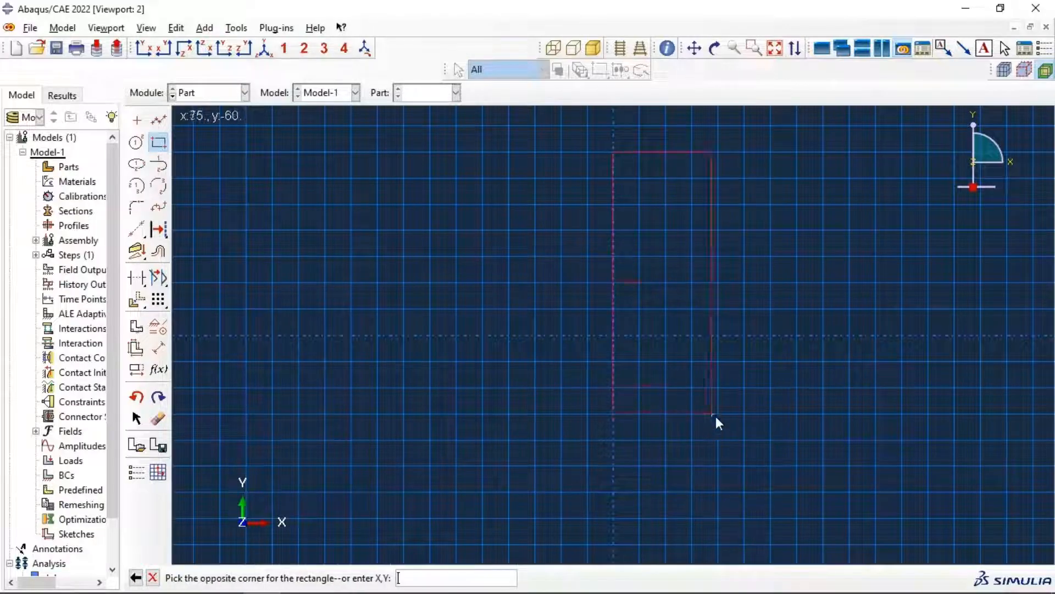
pyautogui.click(770, 426)
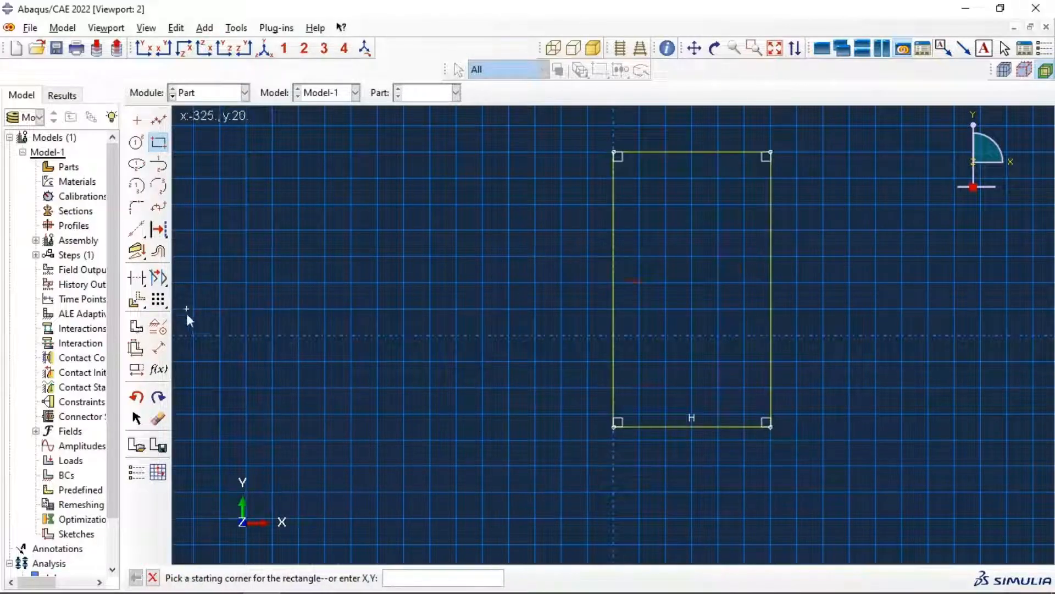
# Step: Dimension the rectangle to a height of 200 and a width of 100
pyautogui.click(158, 347)
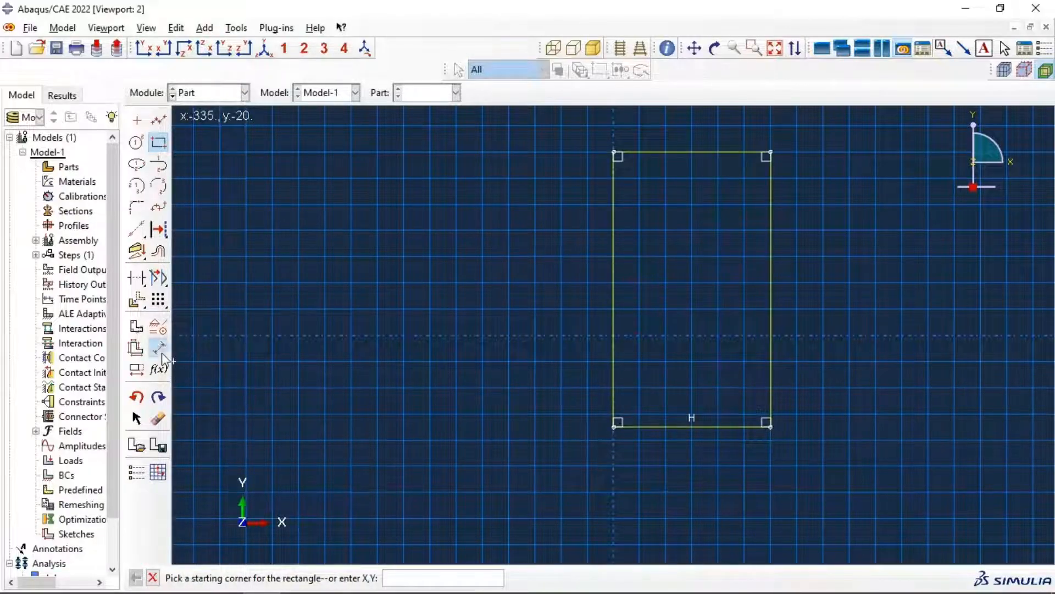
pyautogui.click(614, 248)
pyautogui.click(562, 262)
pyautogui.write('200')
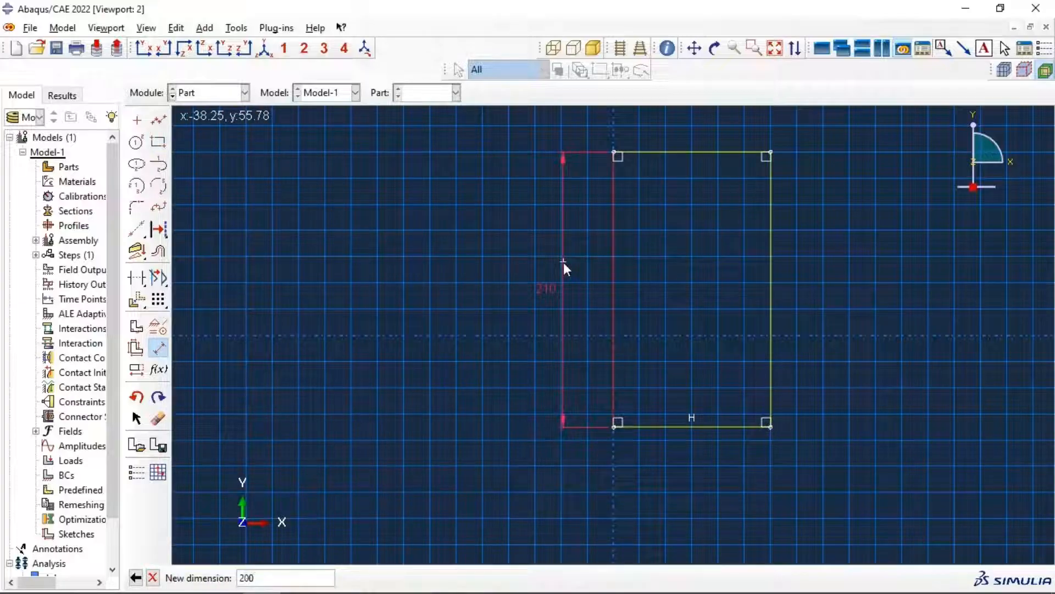
pyautogui.press('Return')
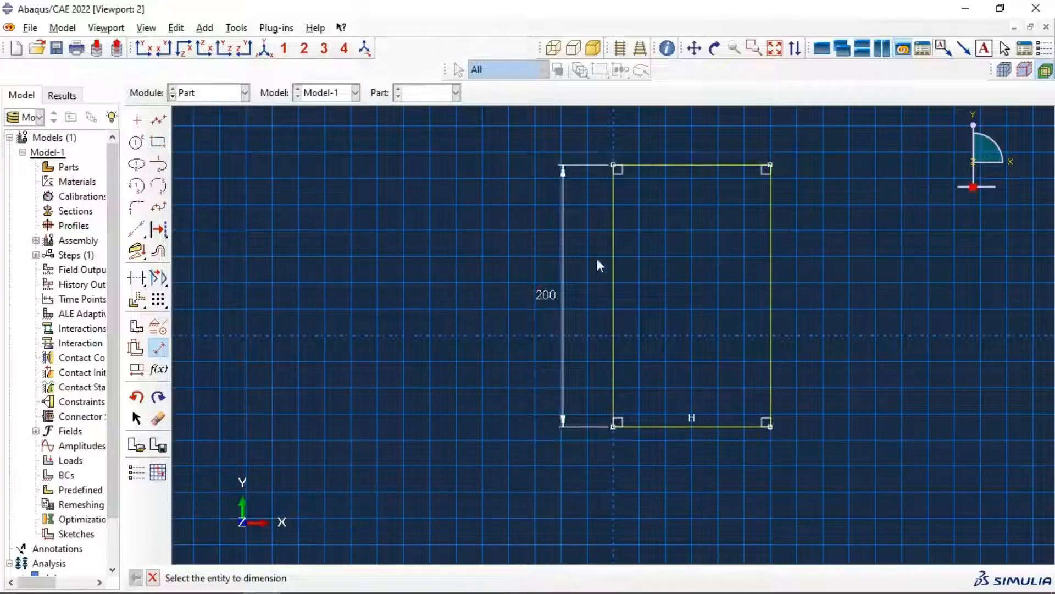
pyautogui.click(656, 166)
pyautogui.click(659, 147)
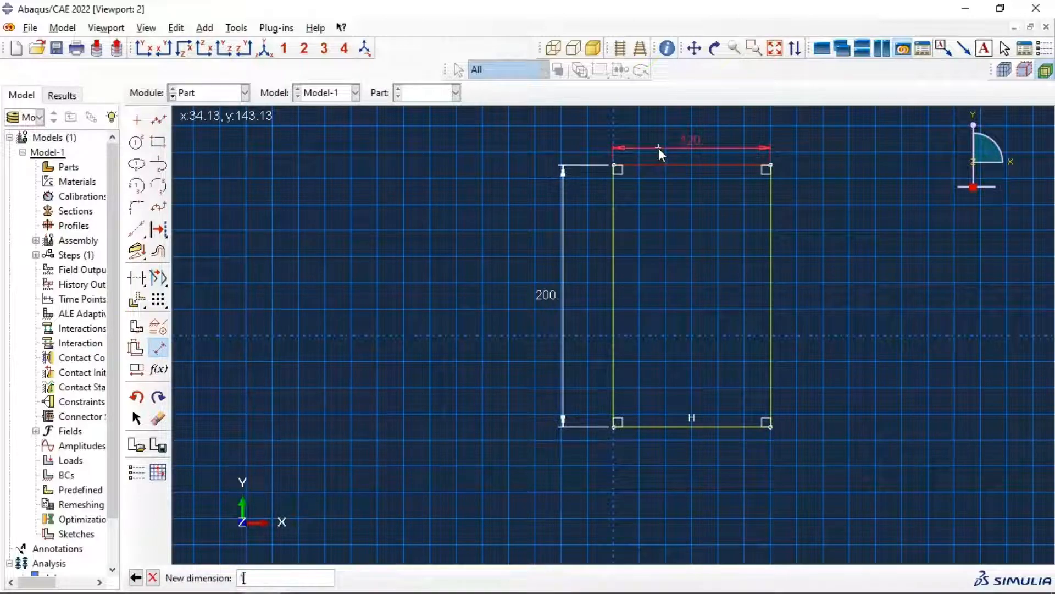
pyautogui.press('Return')
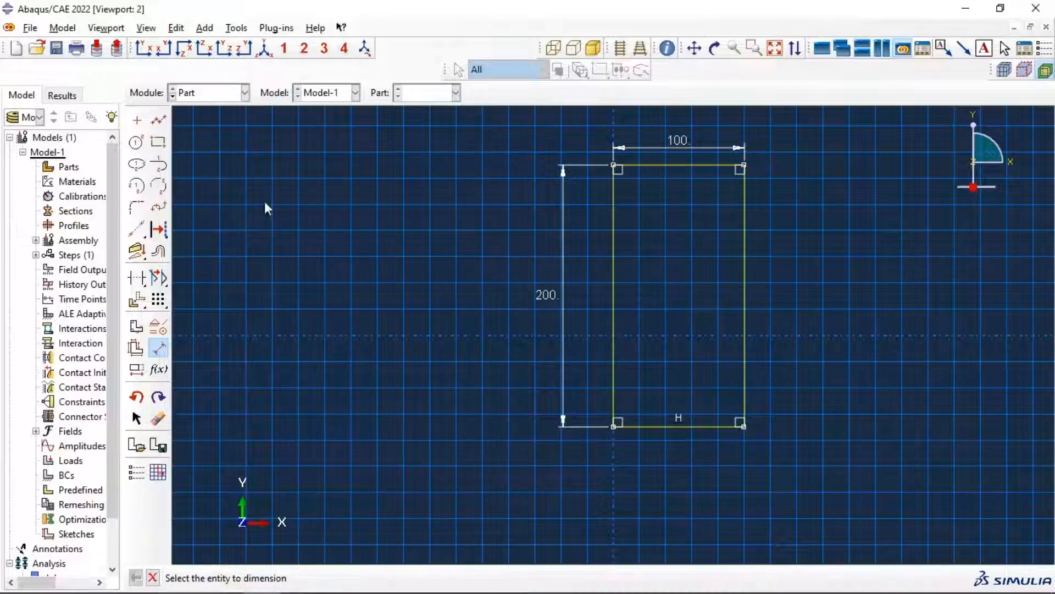
# Step: Offset all four rectangle edges inward by 20 and save the sketch as Sketch-1
pyautogui.click(159, 251)
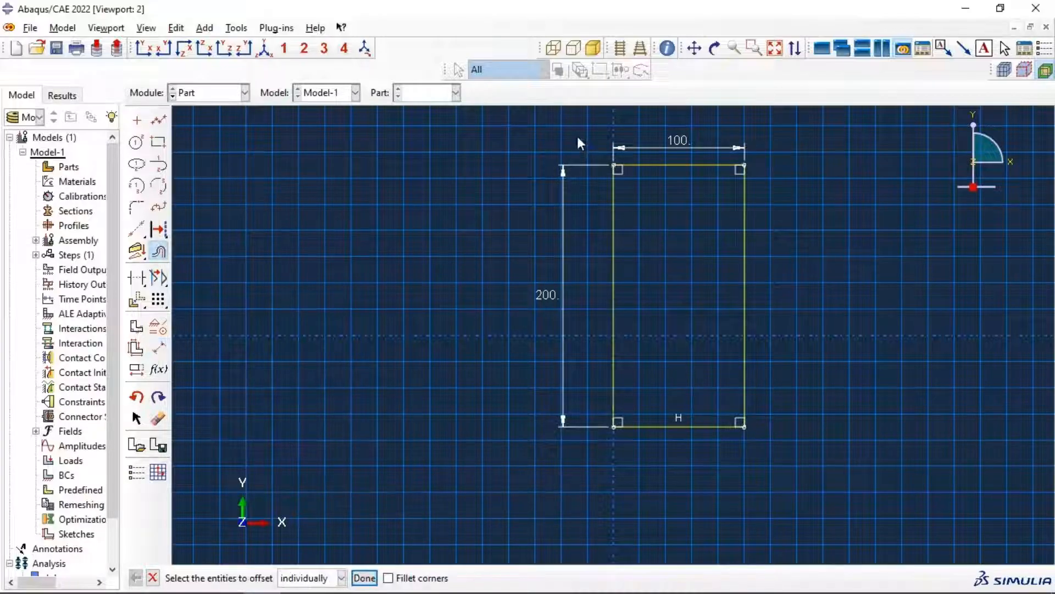
pyautogui.moveTo(578, 138); pyautogui.dragTo(777, 429)
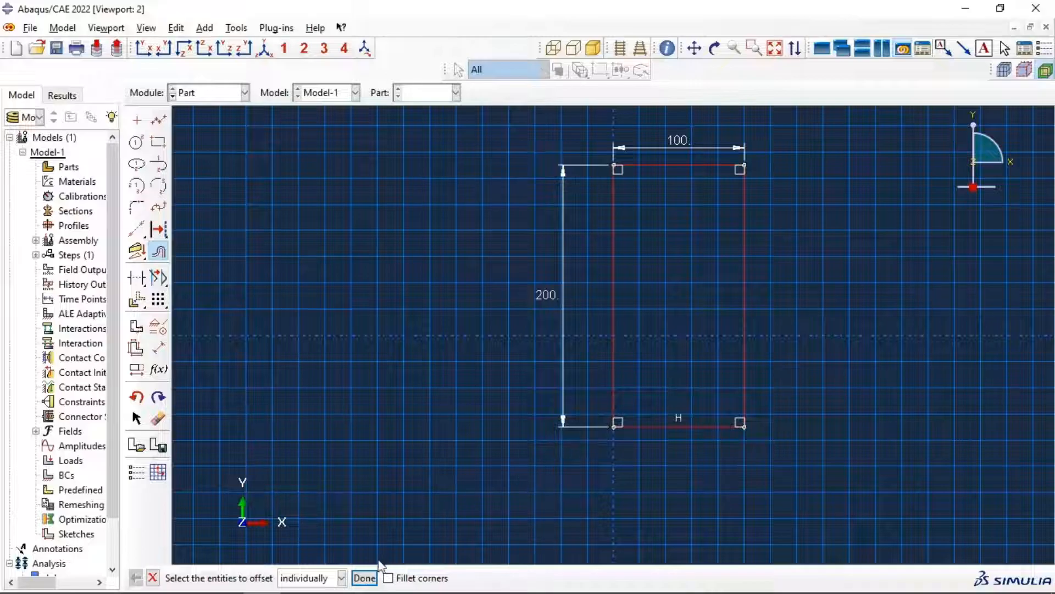
pyautogui.click(365, 577)
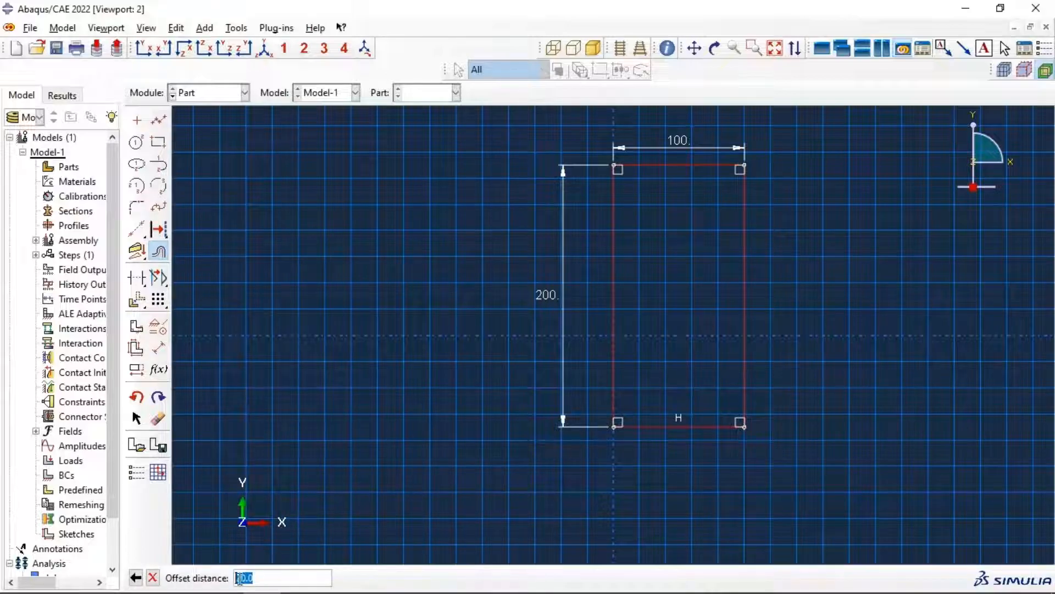
pyautogui.write('20')
pyautogui.click(252, 578)
pyautogui.moveTo(252, 577); pyautogui.dragTo(239, 577)
pyautogui.press('Return')
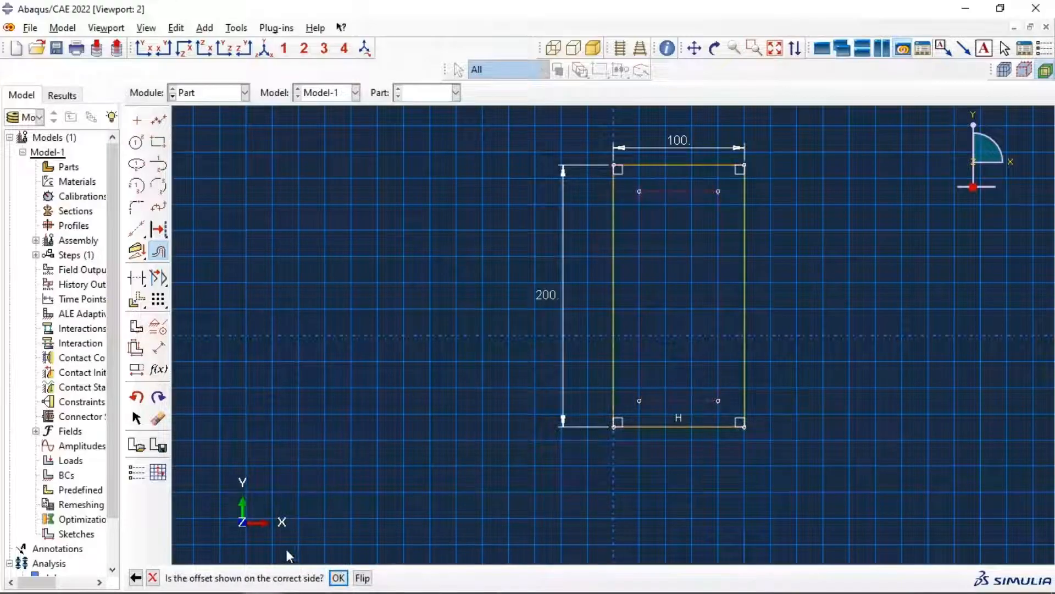
pyautogui.click(338, 578)
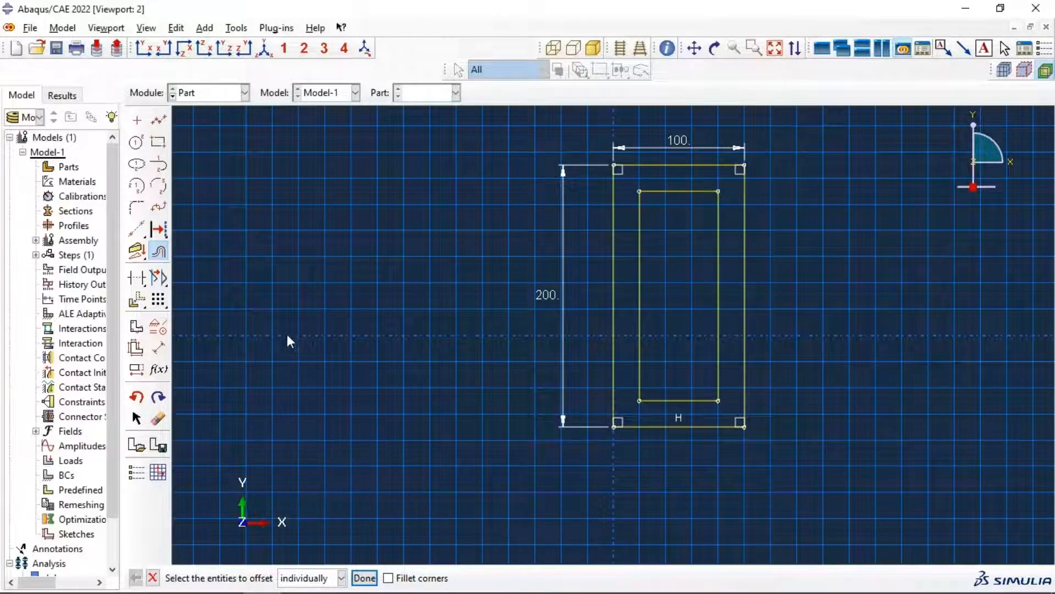
pyautogui.click(159, 445)
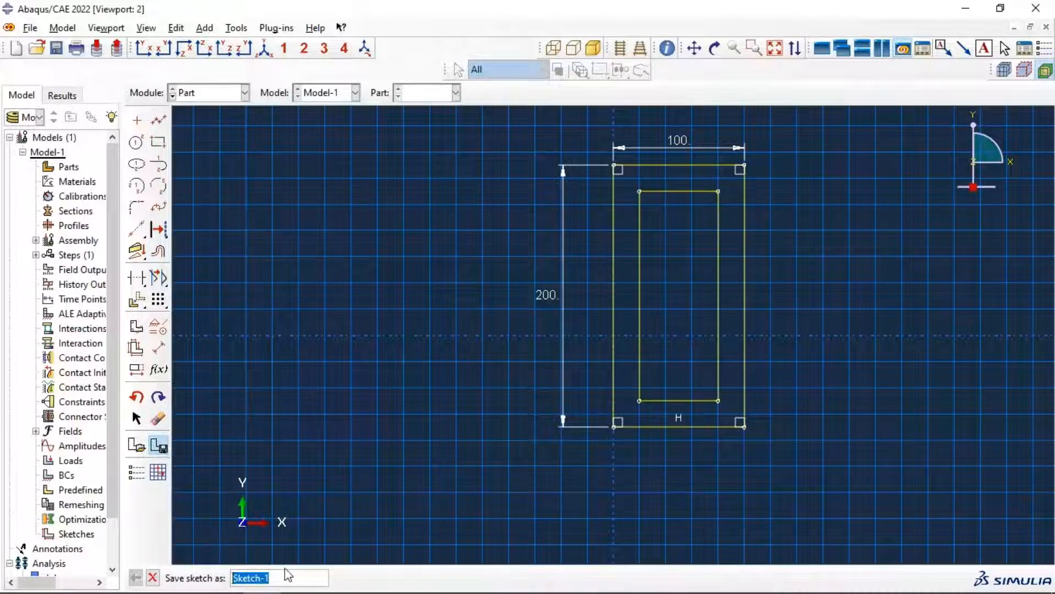
pyautogui.press('Return')
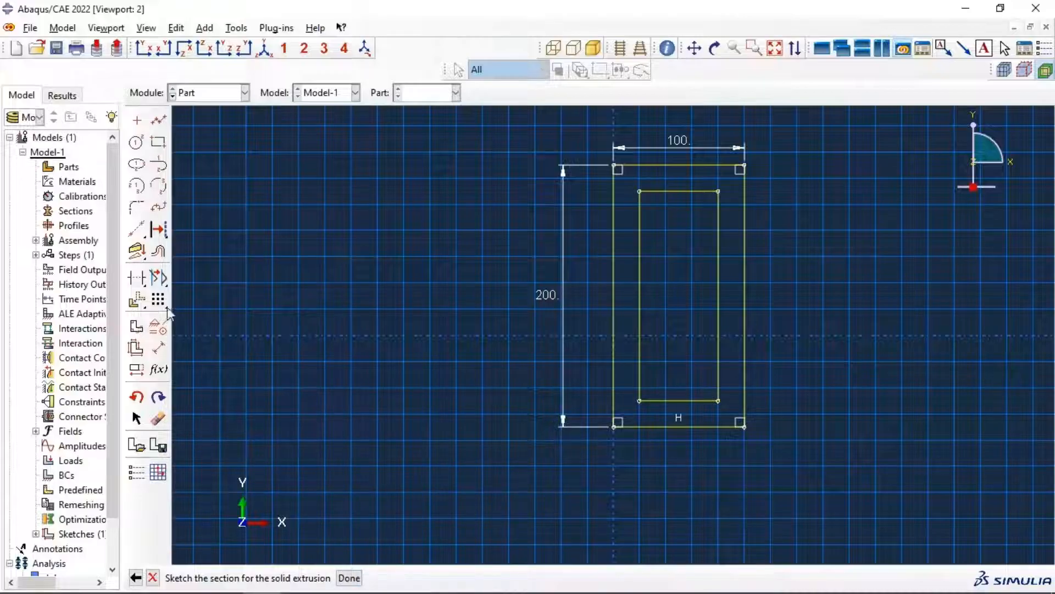
# Step: Trim away all four edges of the inner offset rectangle, keeping only the outer 100 by 200 section
pyautogui.click(136, 279)
pyautogui.click(639, 201)
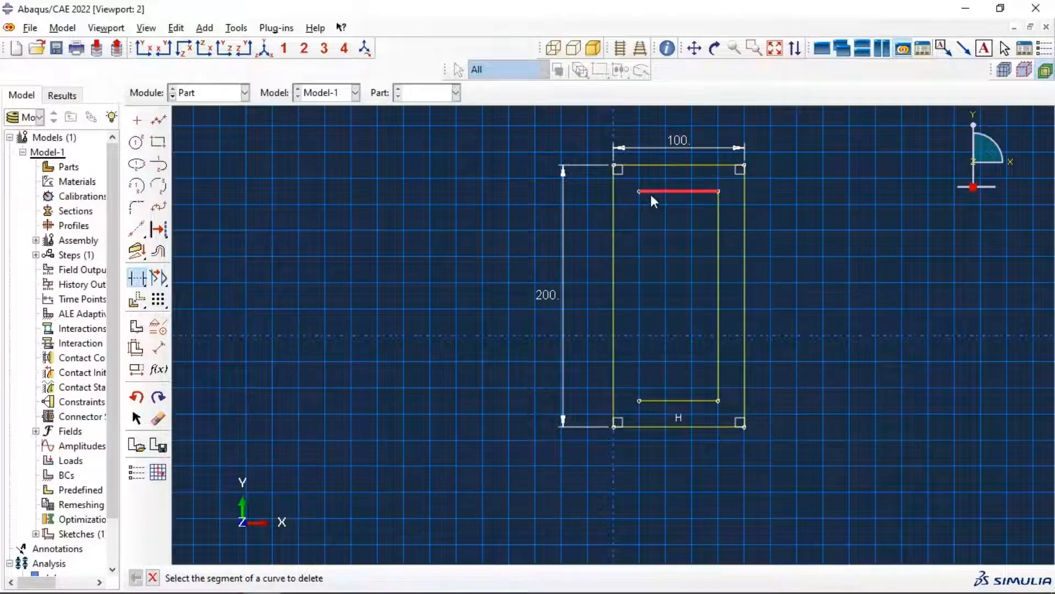
pyautogui.click(652, 192)
pyautogui.click(718, 220)
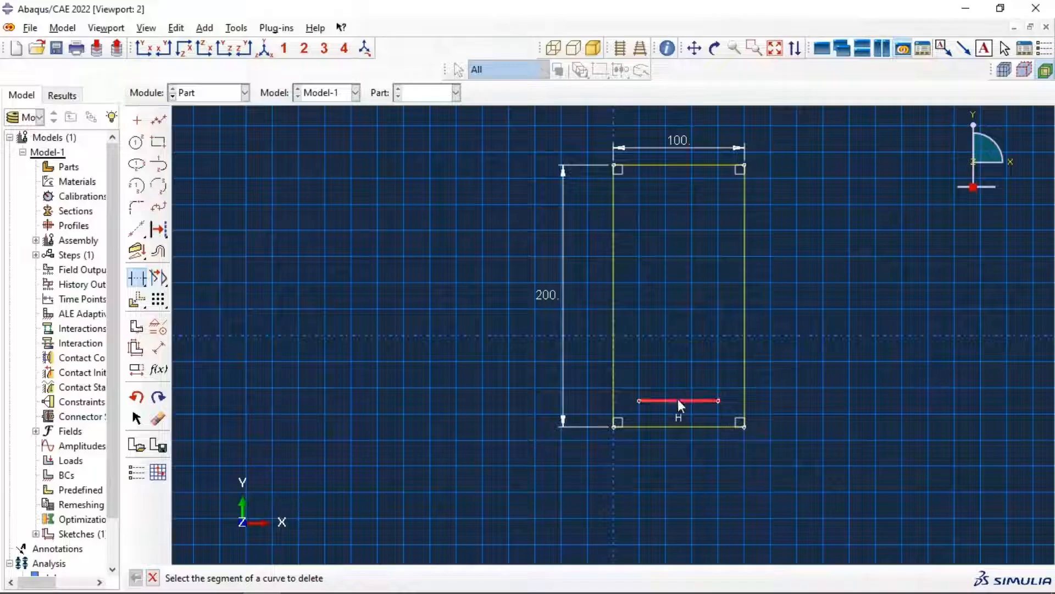
pyautogui.click(678, 400)
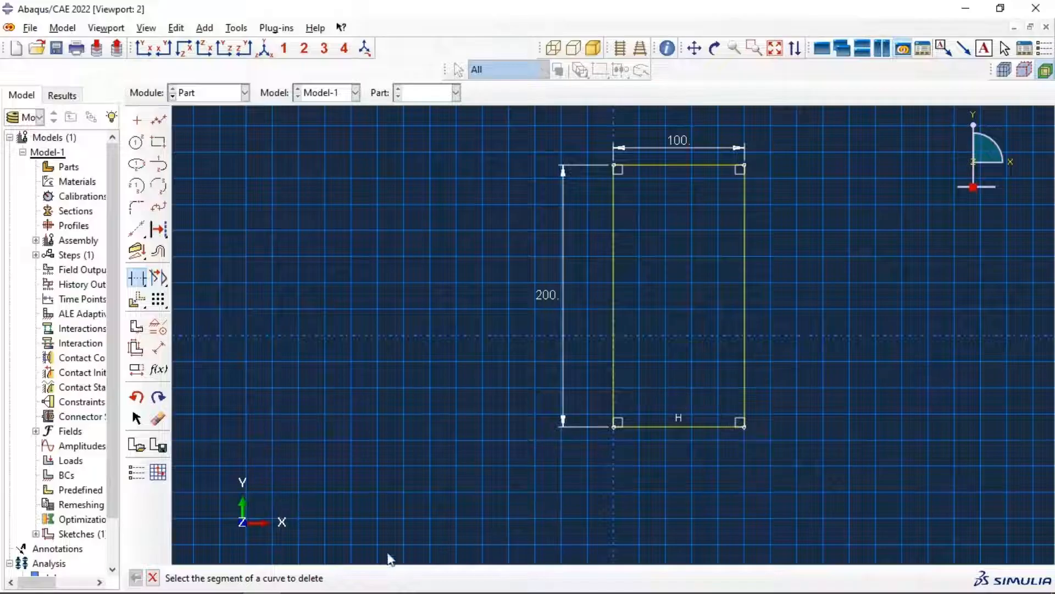
pyautogui.click(153, 578)
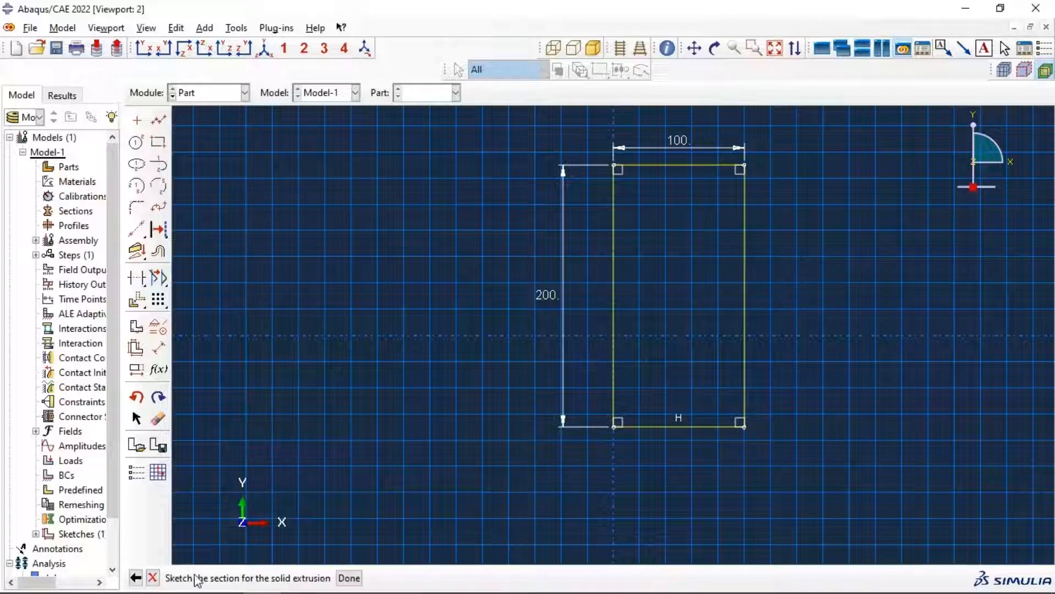
# Step: Finish the section sketch and extrude the beam to a depth of 2000
pyautogui.click(350, 578)
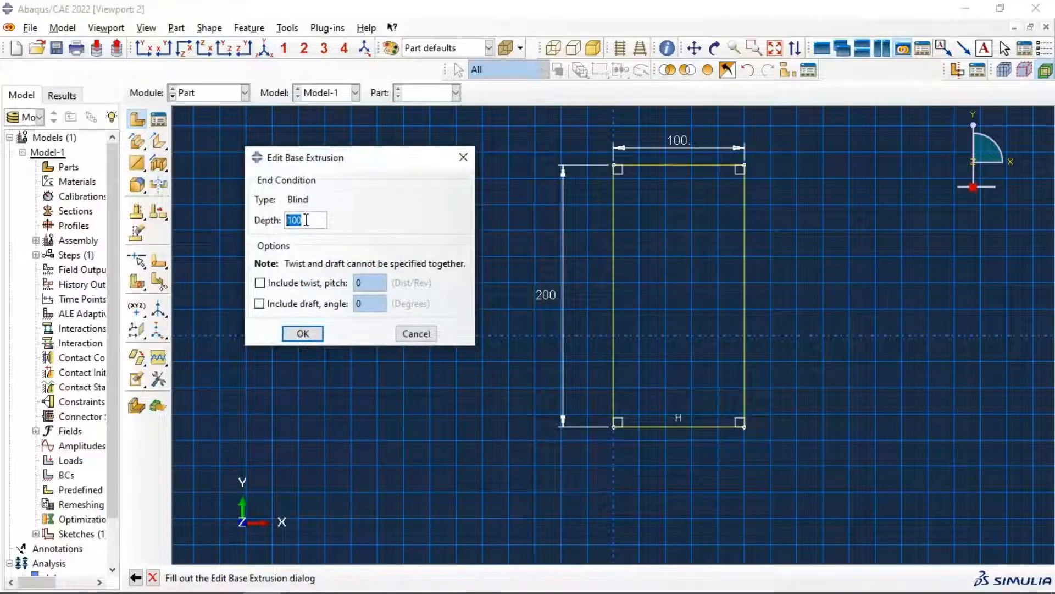
pyautogui.write('2000')
pyautogui.click(302, 333)
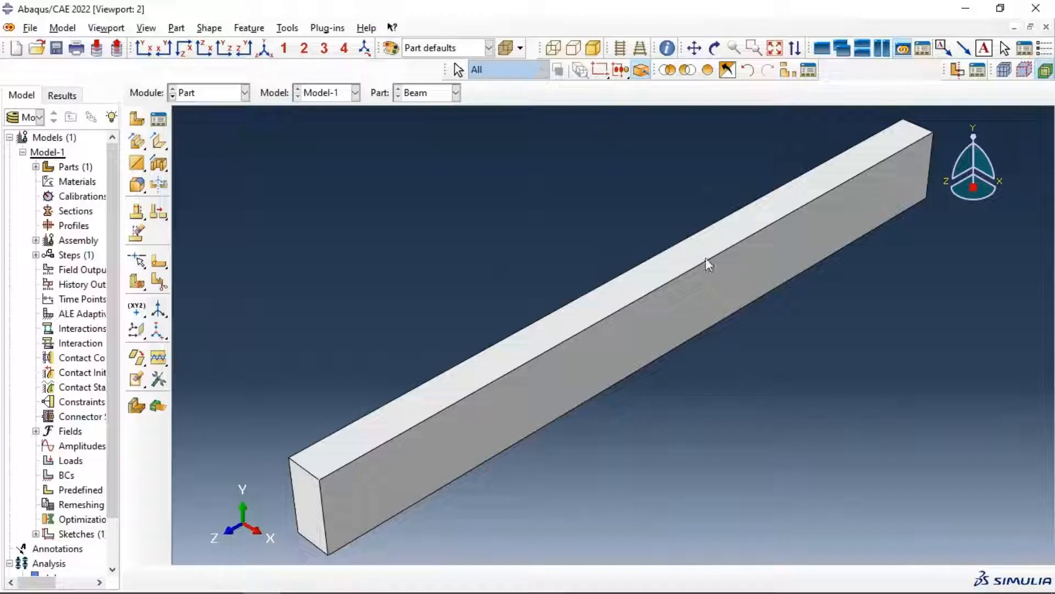
pyautogui.scroll(3, 660, 235)
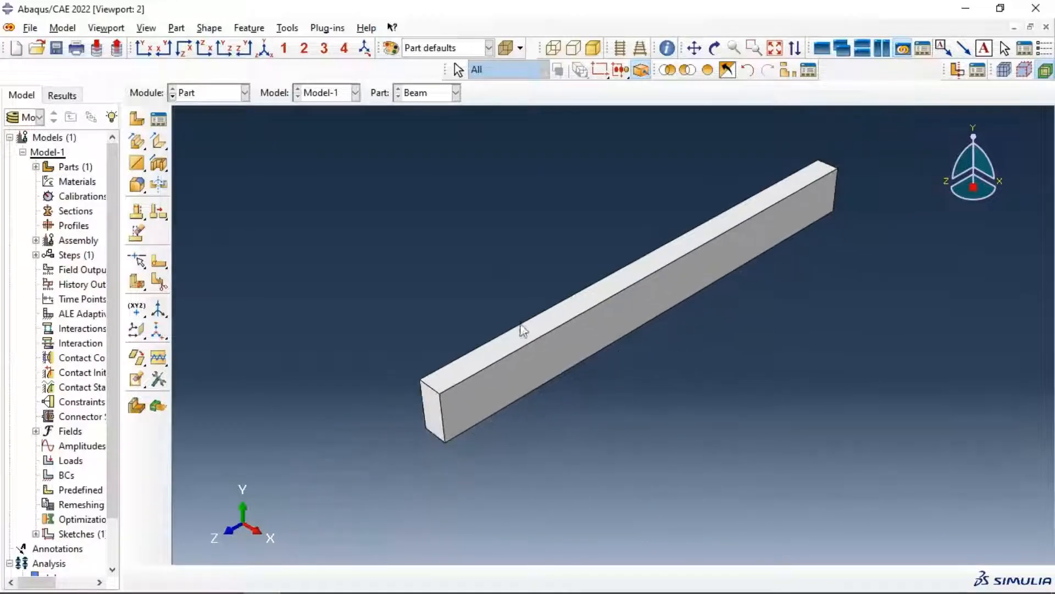
pyautogui.click(209, 93)
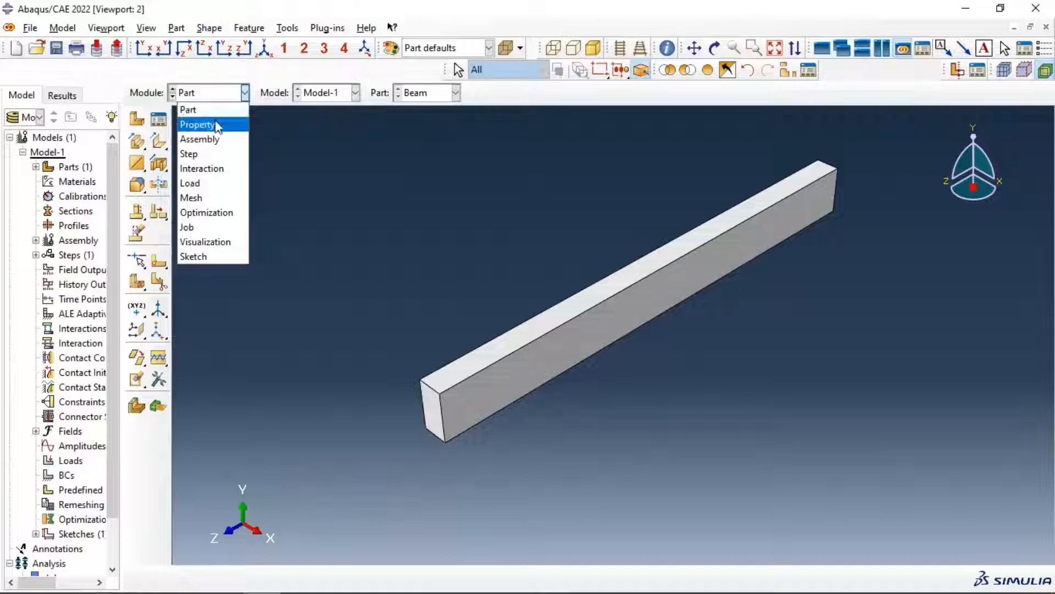
pyautogui.click(219, 109)
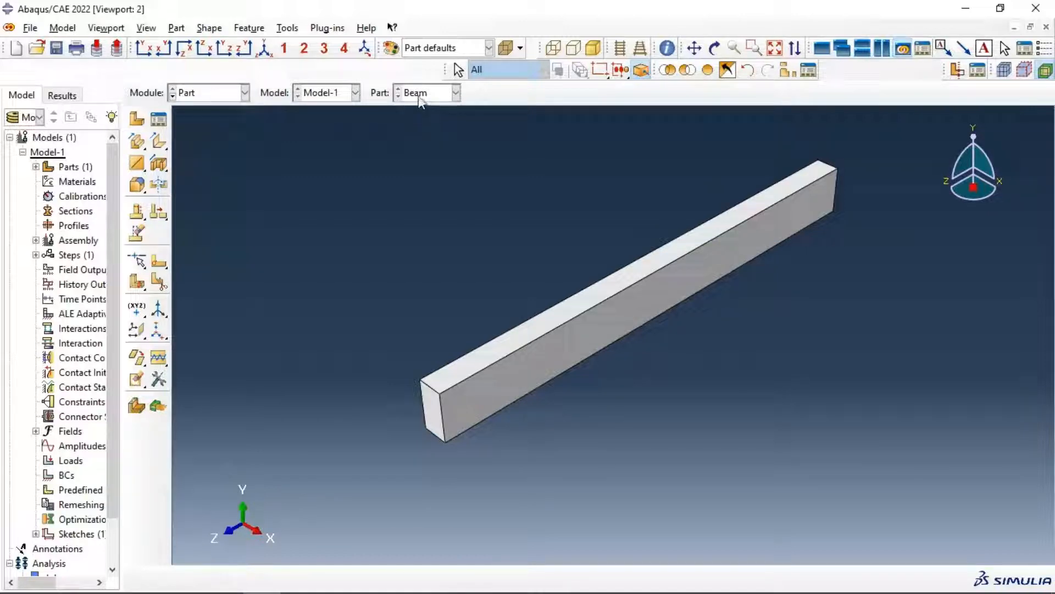
# Step: Create a 3D deformable planar wire part named Stirrup with an approximate size of 1000
pyautogui.click(136, 118)
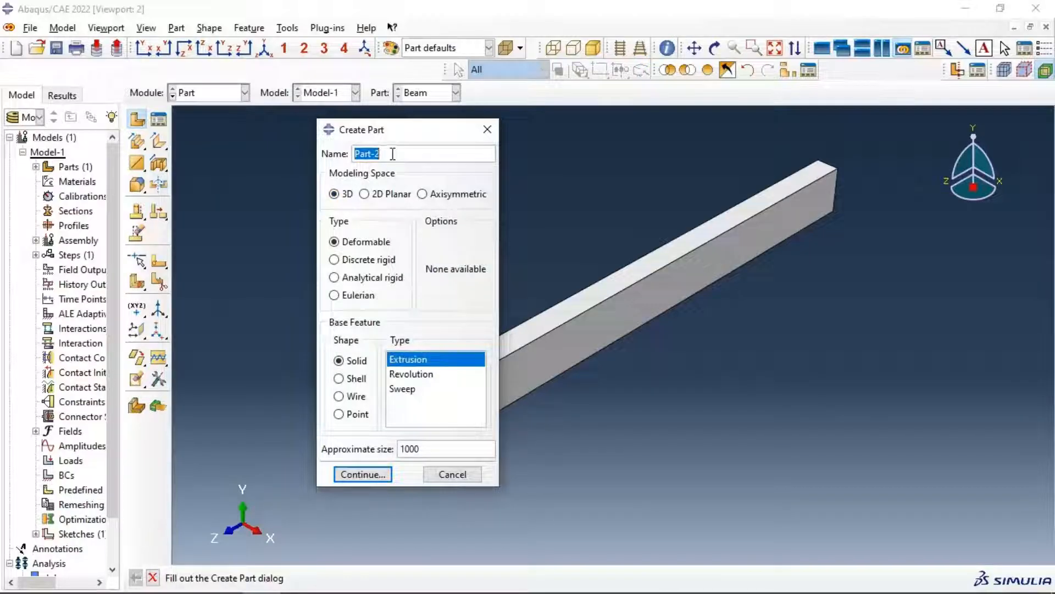
pyautogui.write('Stirrup')
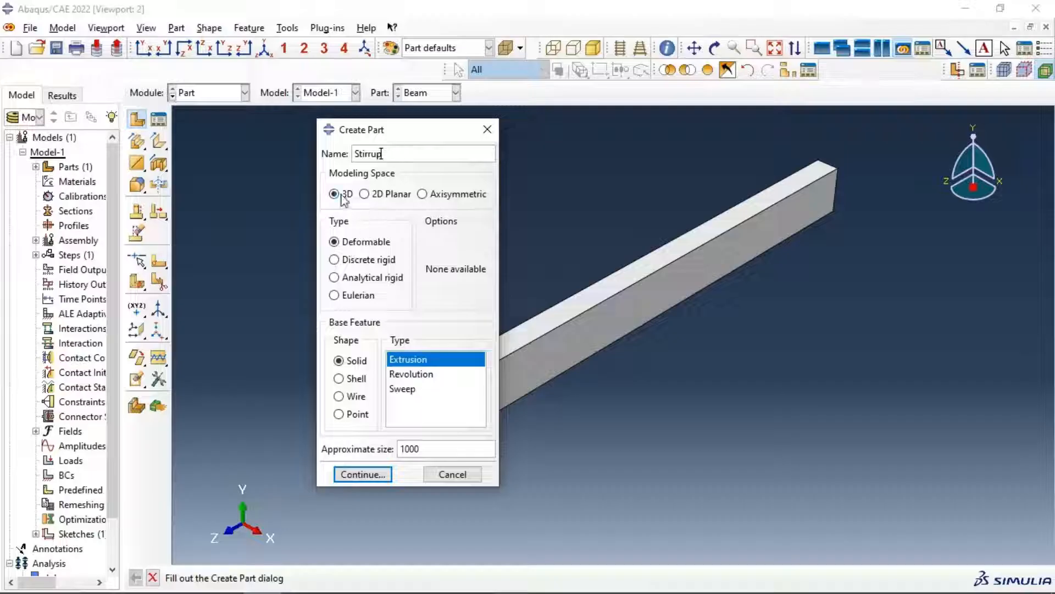
pyautogui.click(338, 396)
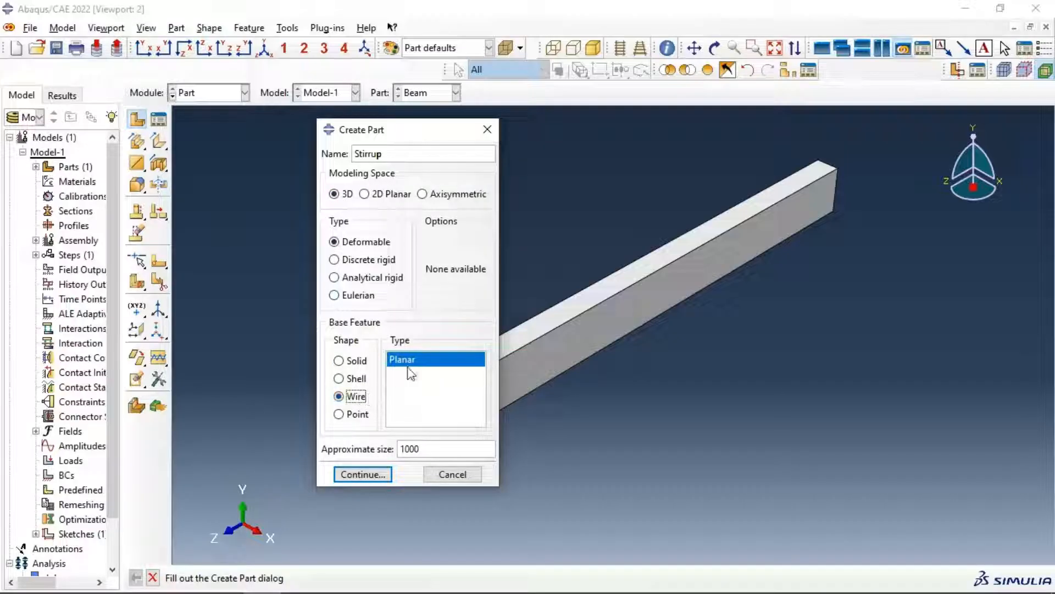
pyautogui.click(376, 475)
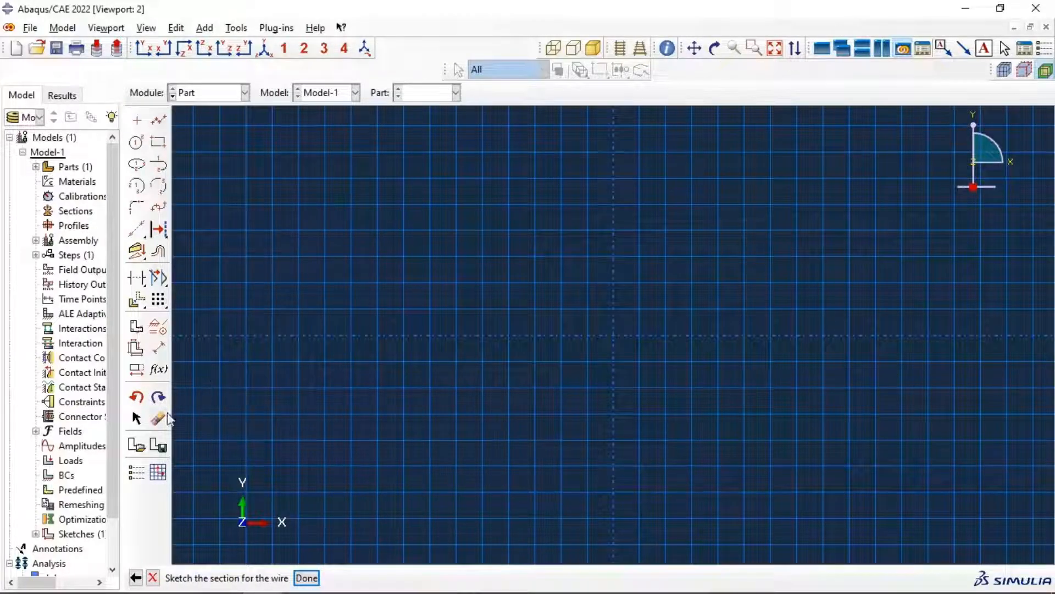
# Step: Add the saved Sketch-1 to the stirrup's wire sketch without repositioning it
pyautogui.click(137, 445)
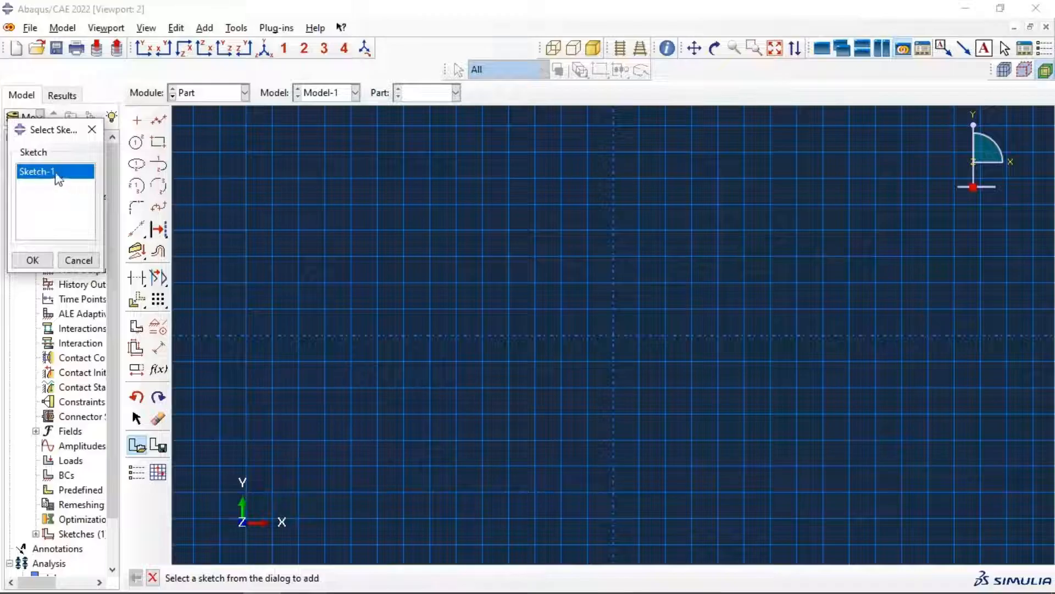
pyautogui.click(44, 262)
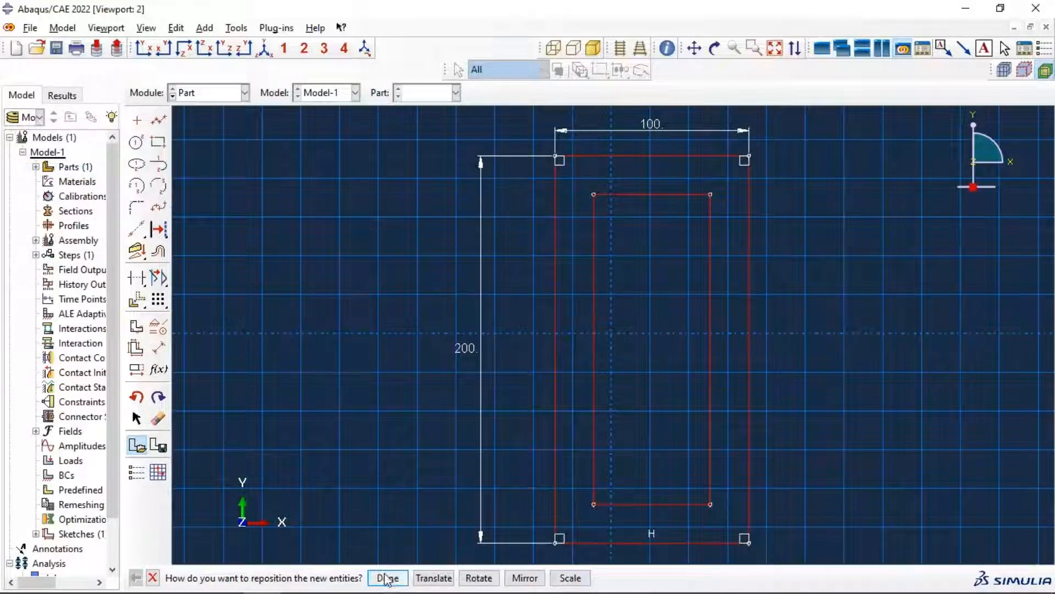
pyautogui.click(387, 578)
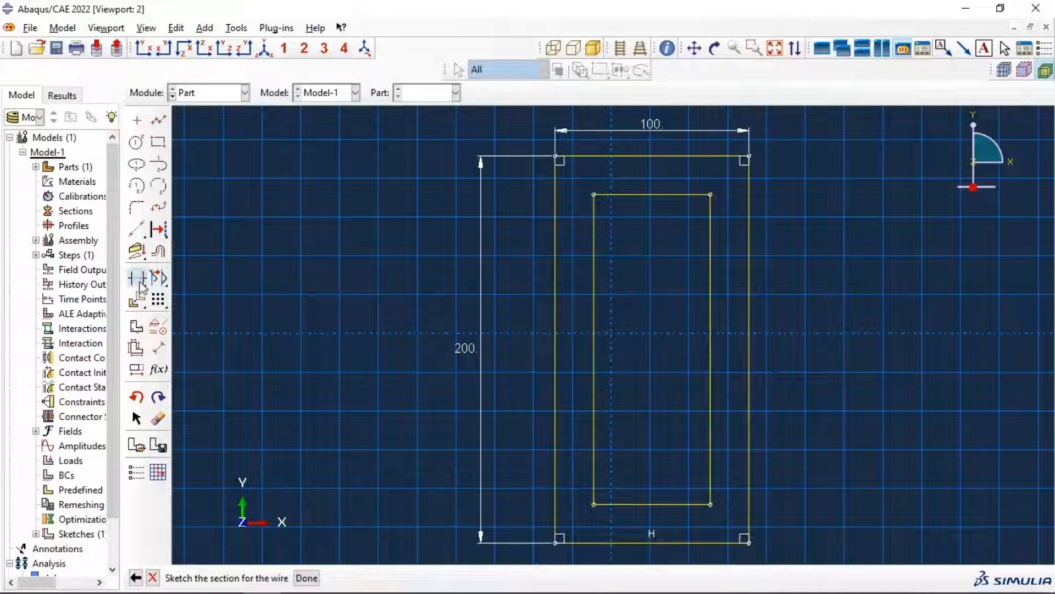
# Step: Trim away the four edges of the outer 100 by 200 rectangle and finish the stirrup's wire sketch
pyautogui.click(138, 279)
pyautogui.click(604, 157)
pyautogui.click(553, 188)
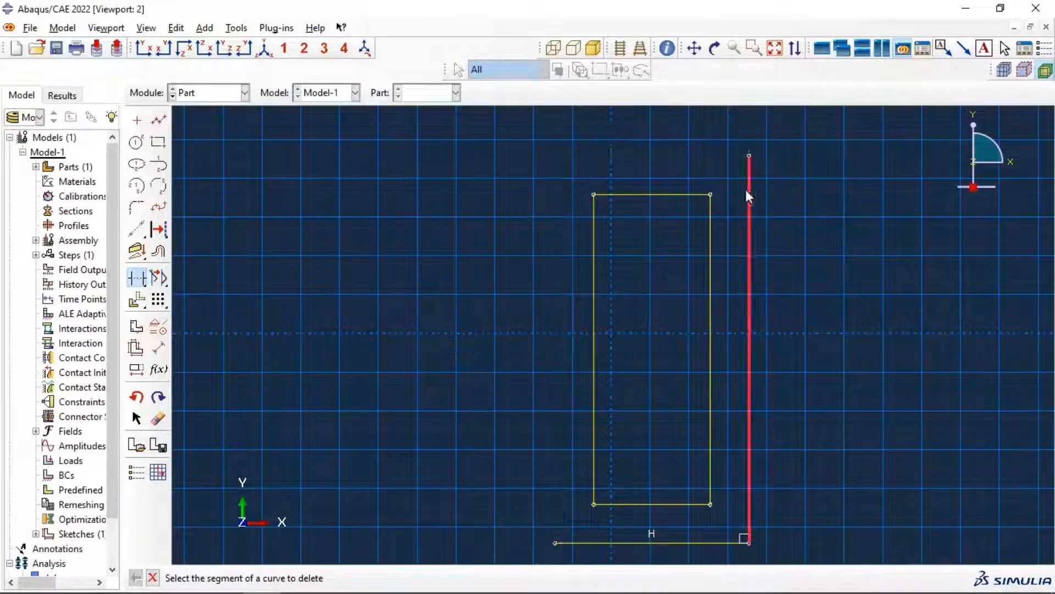
pyautogui.click(747, 193)
pyautogui.click(713, 543)
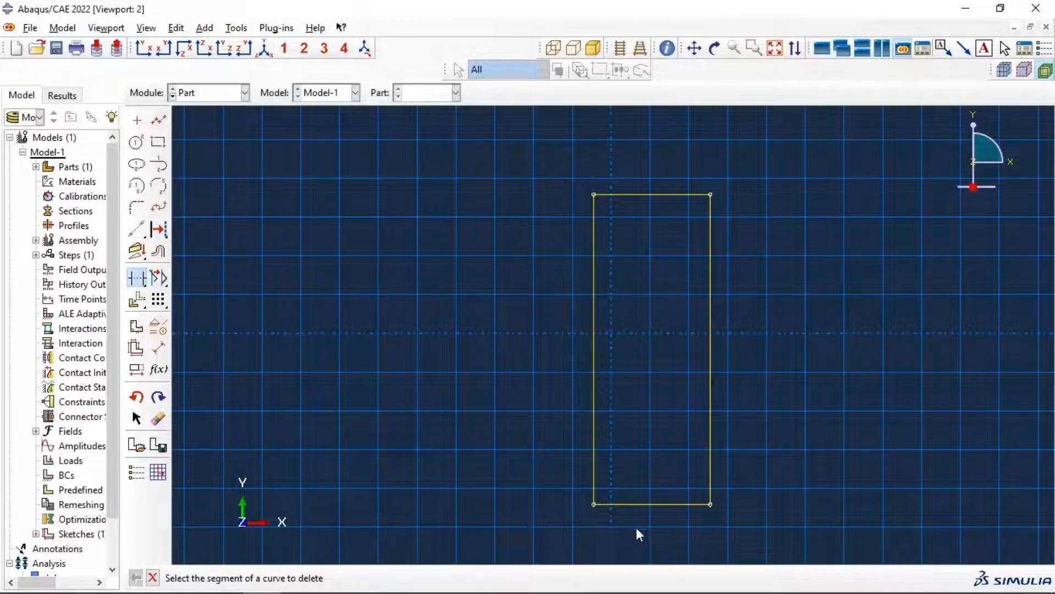
pyautogui.click(153, 577)
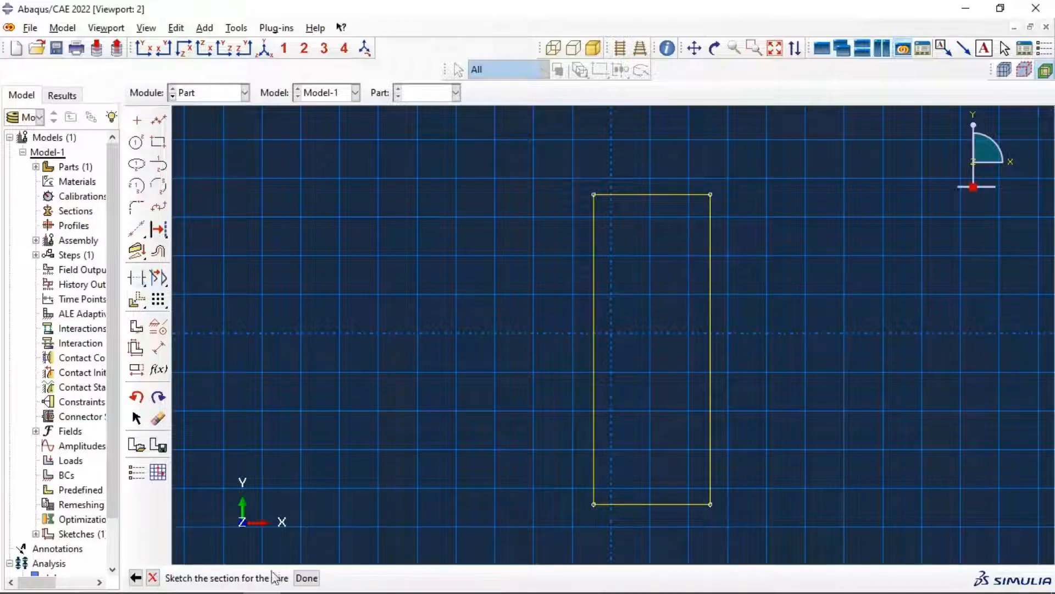
pyautogui.click(306, 577)
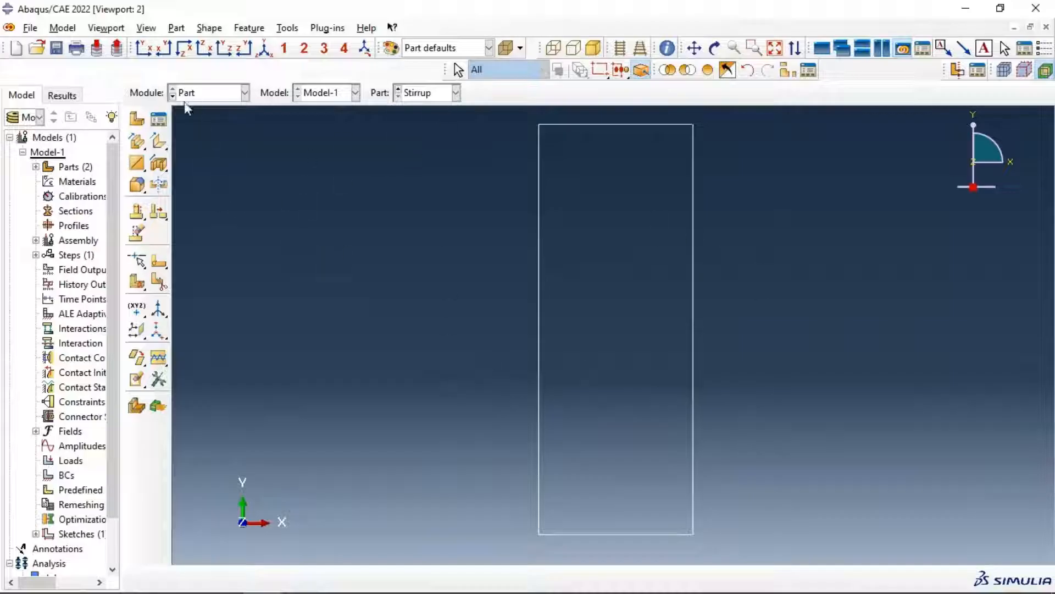
# Step: Create a 3D deformable planar wire part named rebar with an approximate size of 1000
pyautogui.click(137, 118)
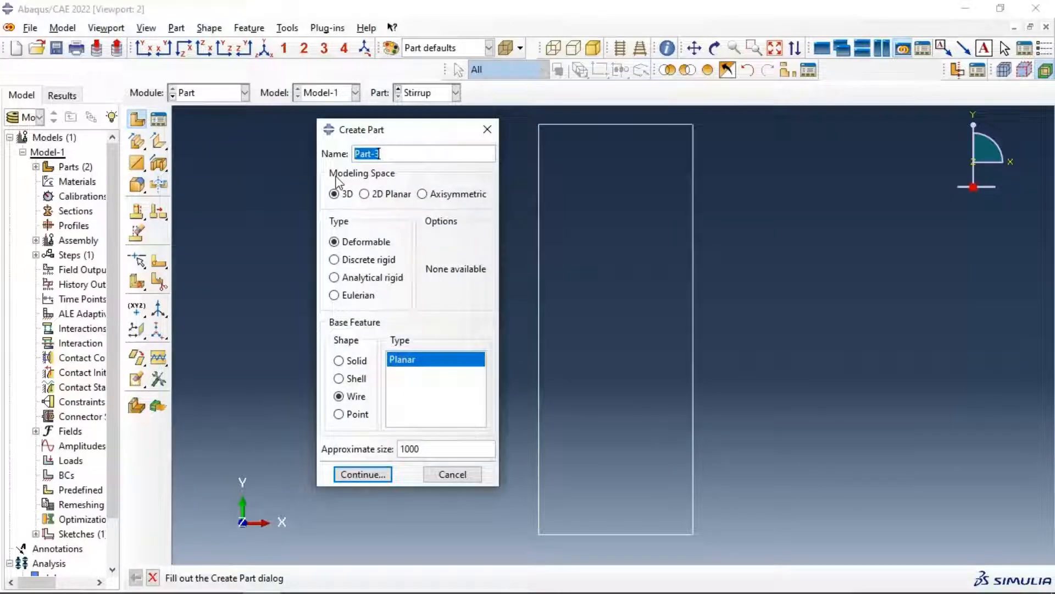
pyautogui.press('BackSpace')
pyautogui.click(365, 475)
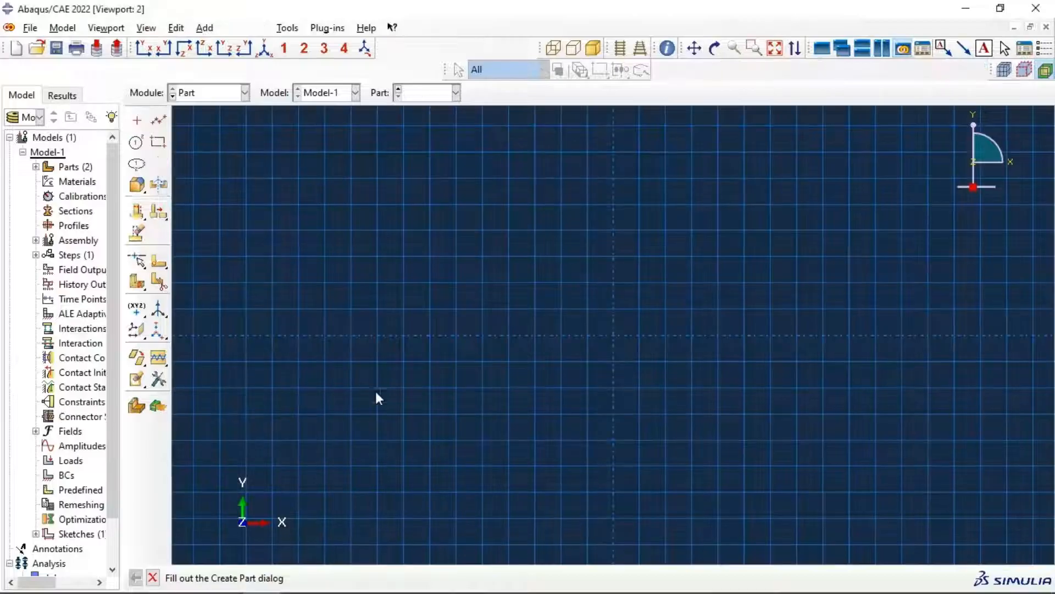
# Step: Sketch a horizontal line about 585 long on the horizontal axis, extending to both sides of the origin
pyautogui.click(159, 120)
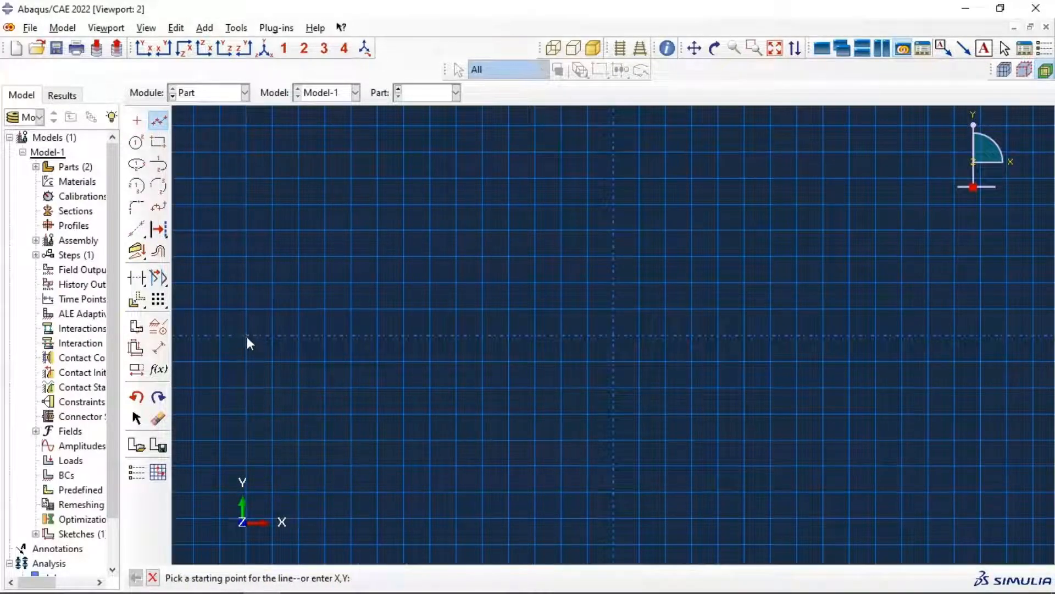
pyautogui.click(246, 335)
pyautogui.click(1014, 335)
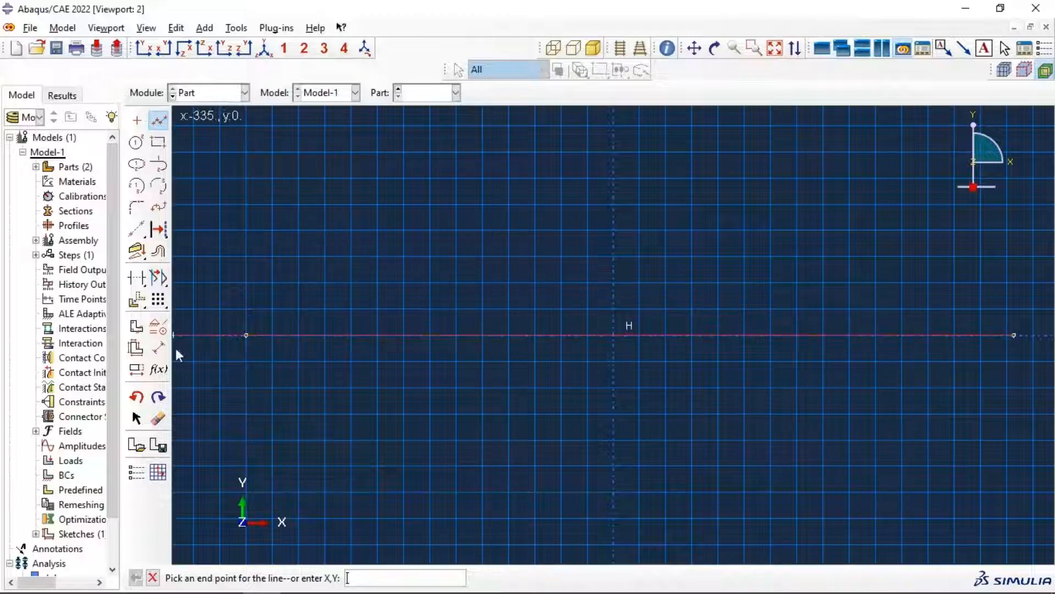
# Step: Dimension the rebar line to a length of 2000 and finish the wire sketch
pyautogui.click(159, 348)
pyautogui.click(305, 335)
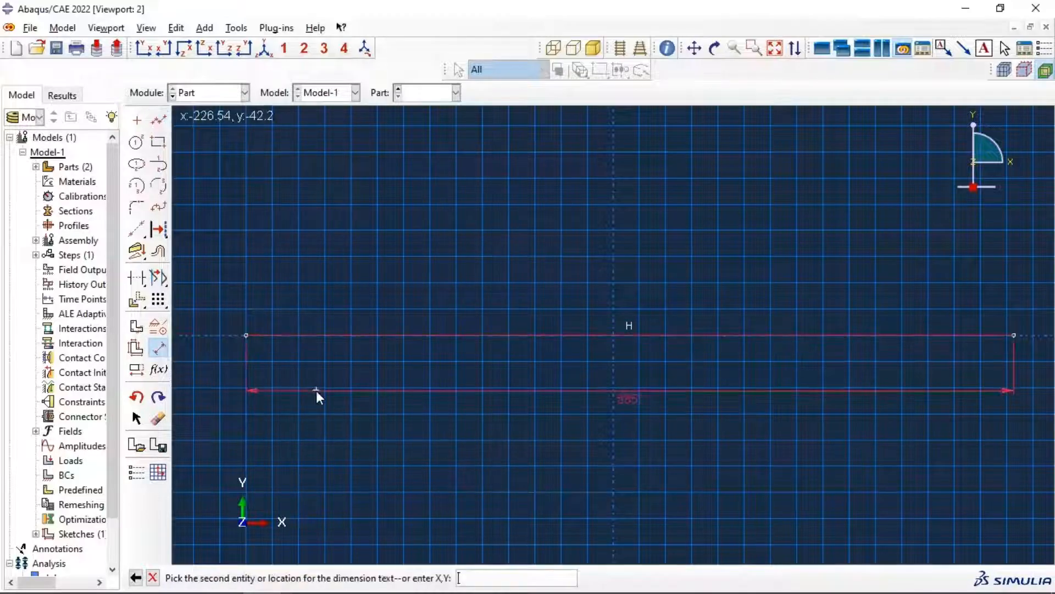
pyautogui.click(316, 390)
pyautogui.write('2000')
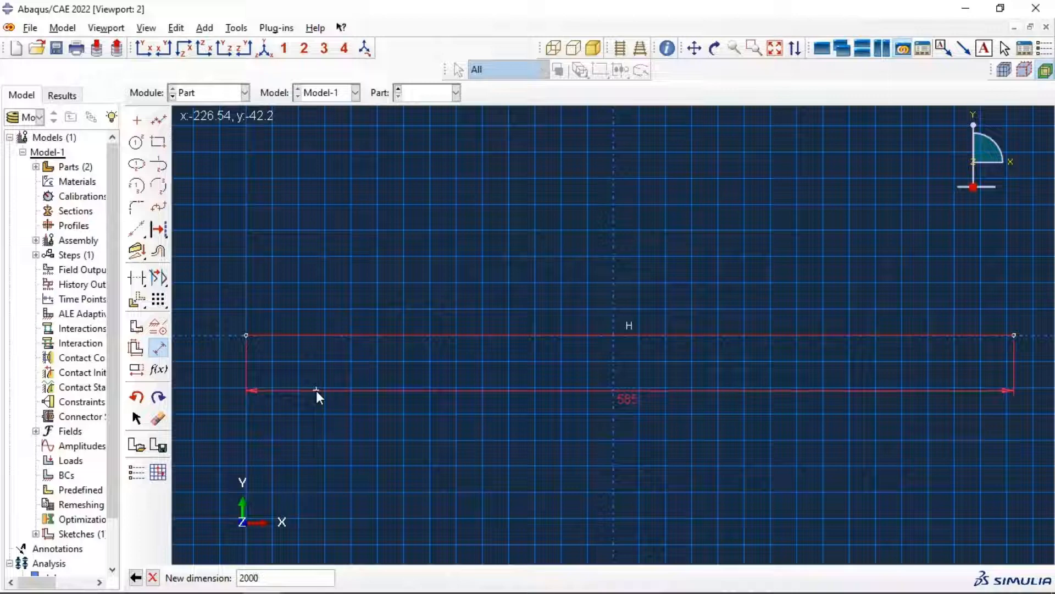
pyautogui.press('Return')
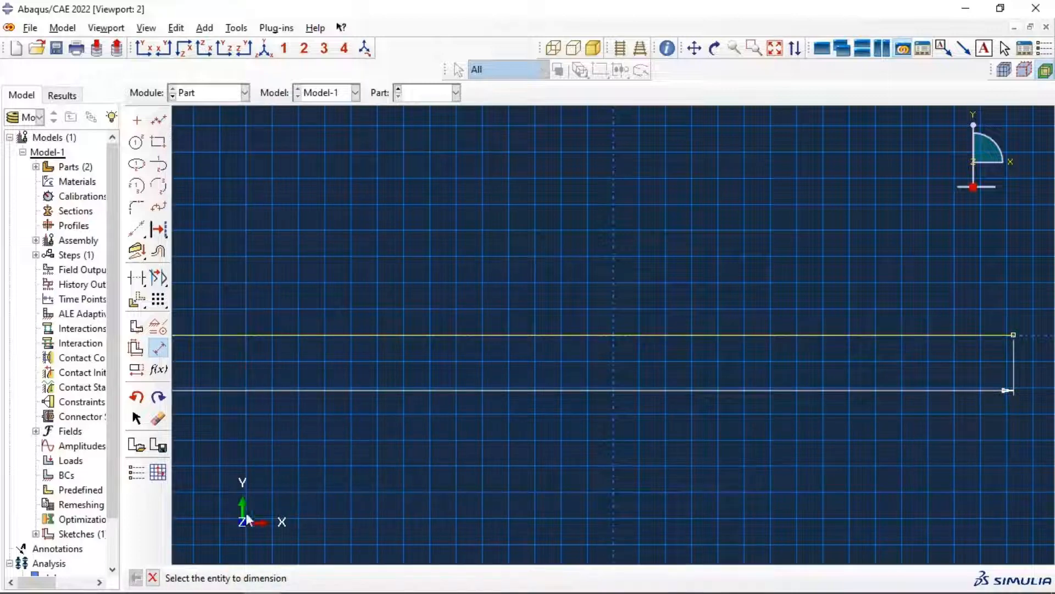
pyautogui.click(152, 577)
pyautogui.click(306, 578)
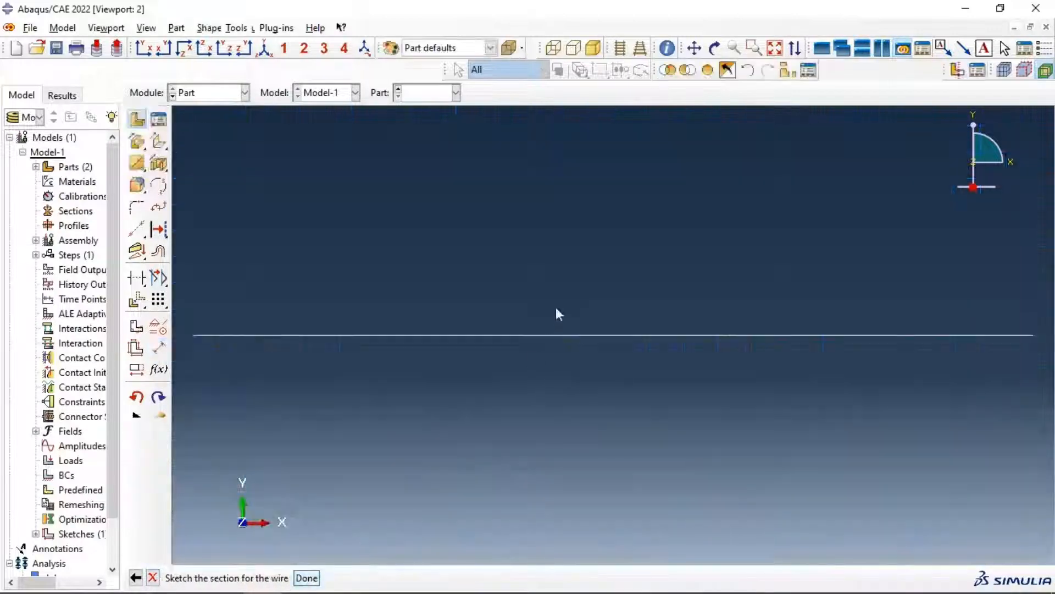
# Step: Display the beam, Stirrup and rebar parts one after another to check their geometry
pyautogui.click(420, 99)
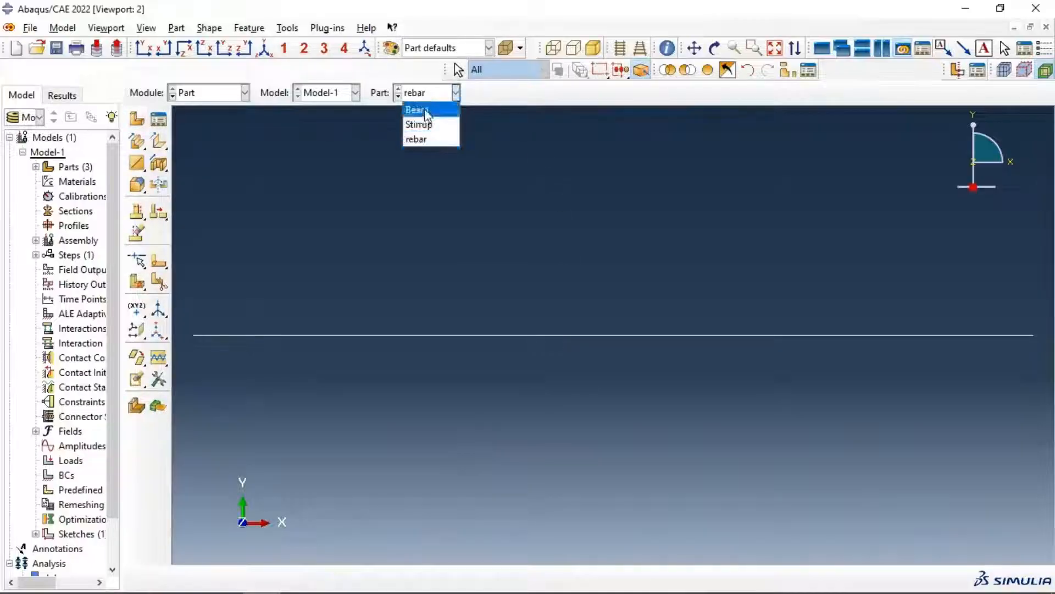
pyautogui.click(425, 110)
pyautogui.click(426, 94)
pyautogui.click(425, 124)
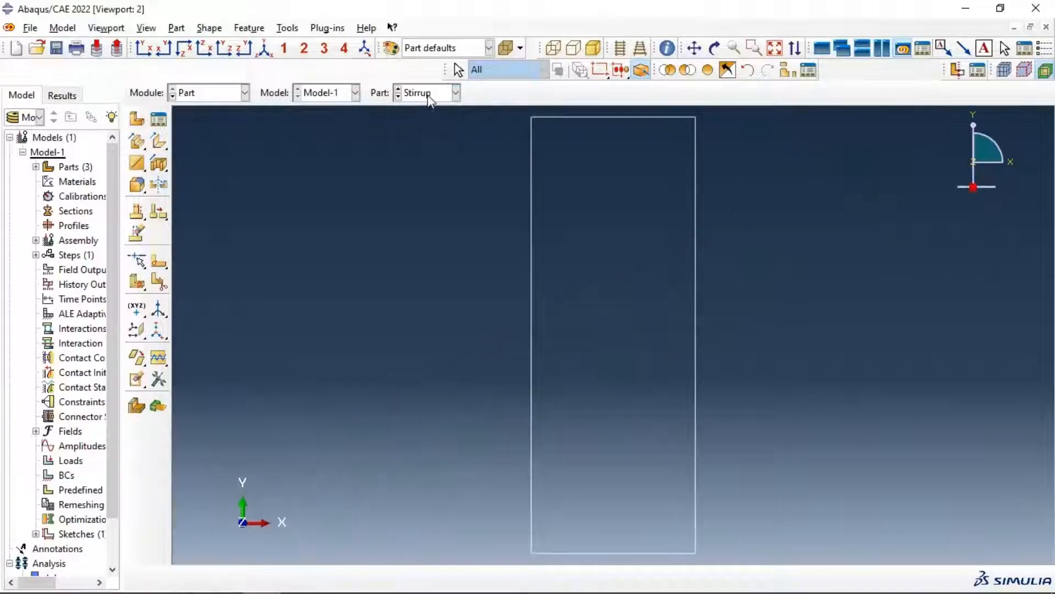
pyautogui.click(427, 95)
pyautogui.click(423, 139)
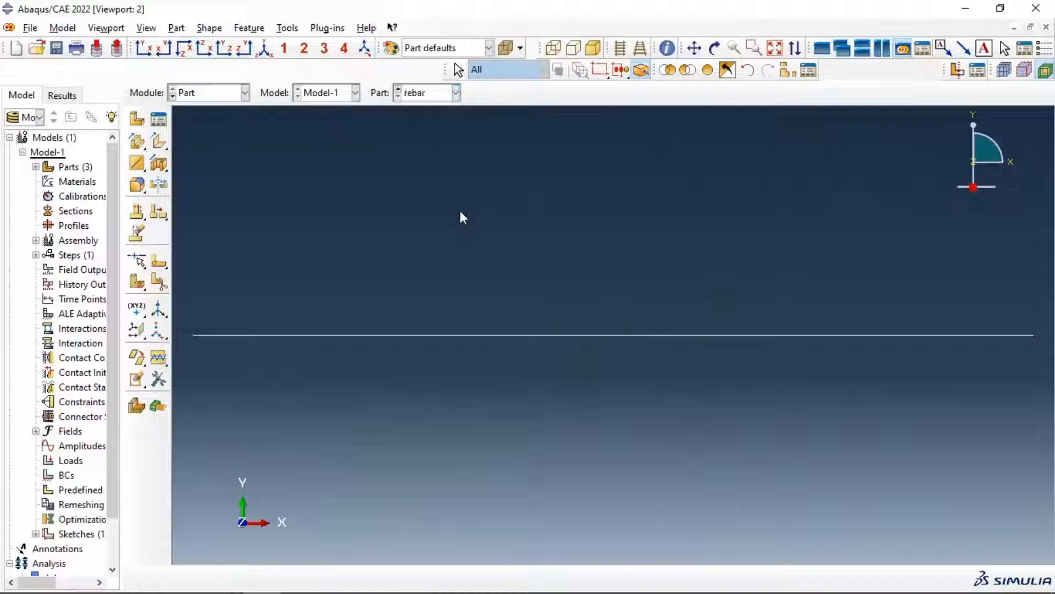
# Step: Switch to the Property module and open the Material Manager, placing it over the viewport
pyautogui.click(208, 93)
pyautogui.click(209, 115)
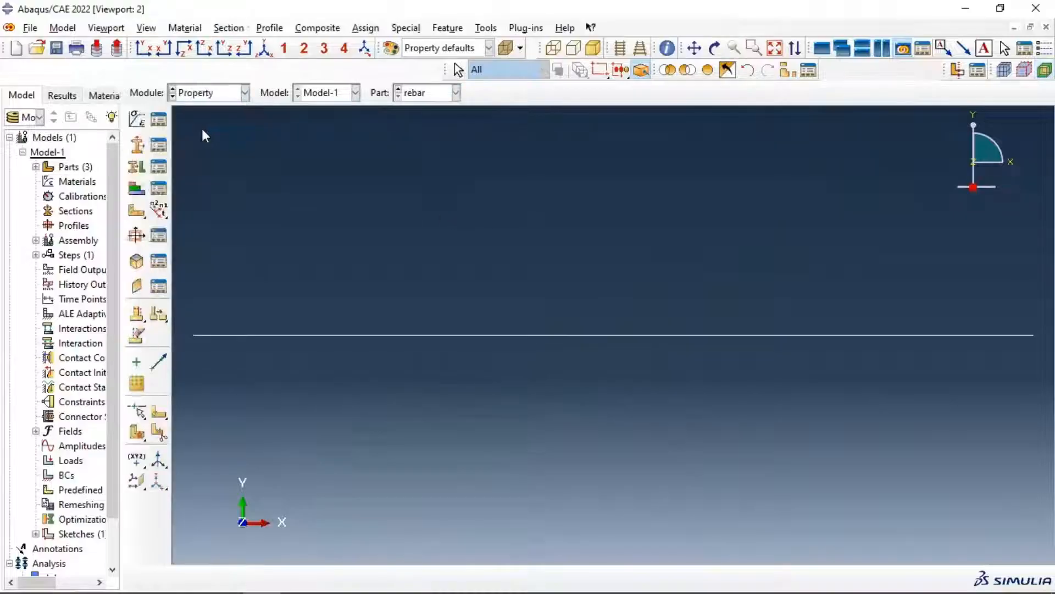
pyautogui.click(137, 119)
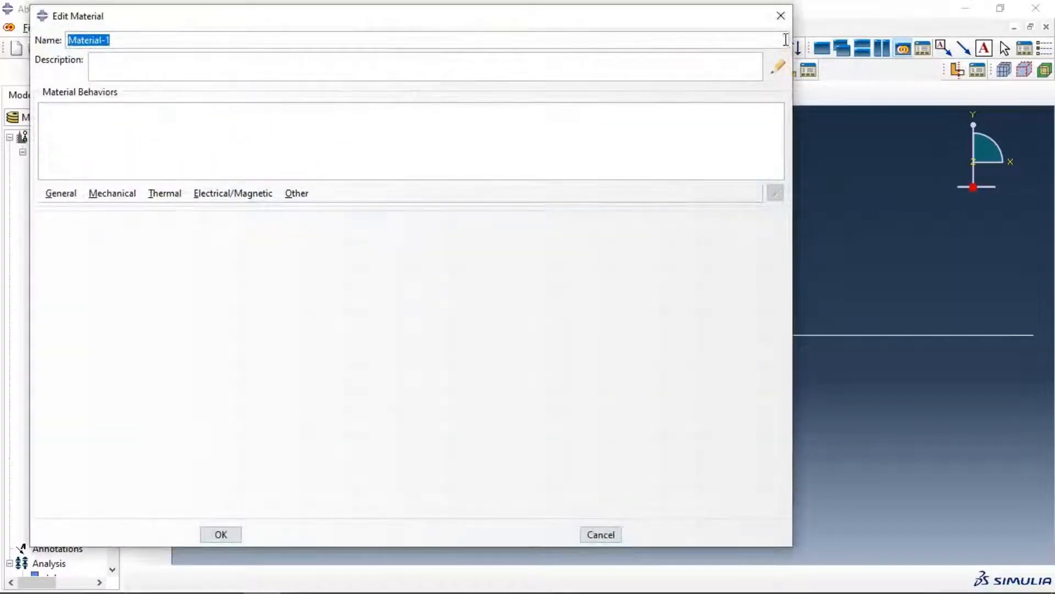
pyautogui.click(781, 16)
pyautogui.click(159, 120)
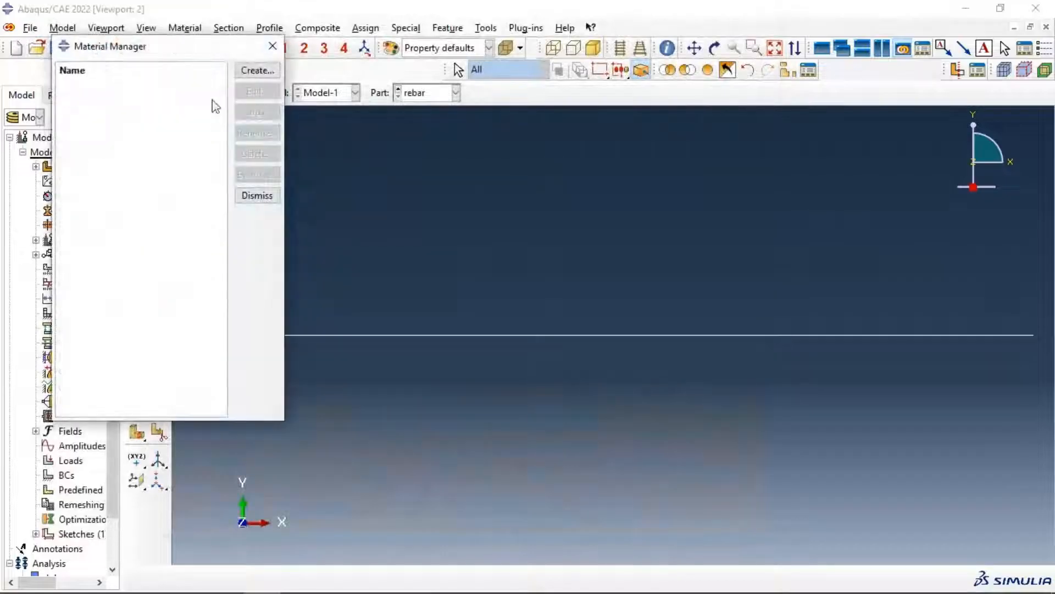
pyautogui.moveTo(194, 48); pyautogui.dragTo(324, 133)
pyautogui.moveTo(313, 121); pyautogui.dragTo(313, 121)
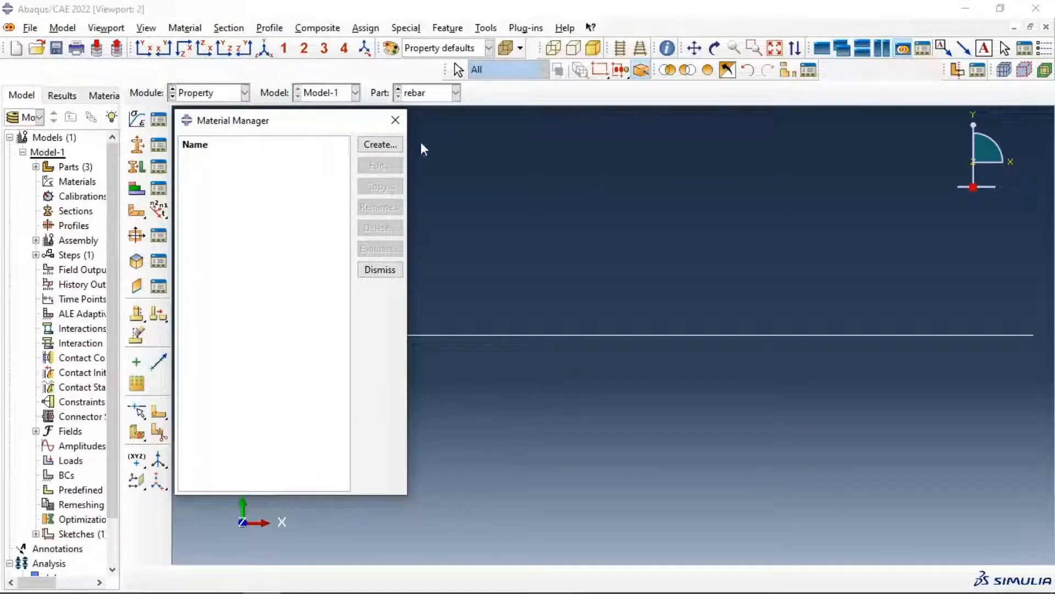
# Step: Copy the Concrete material from the Concret2.lib material library into Model-1
pyautogui.click(108, 97)
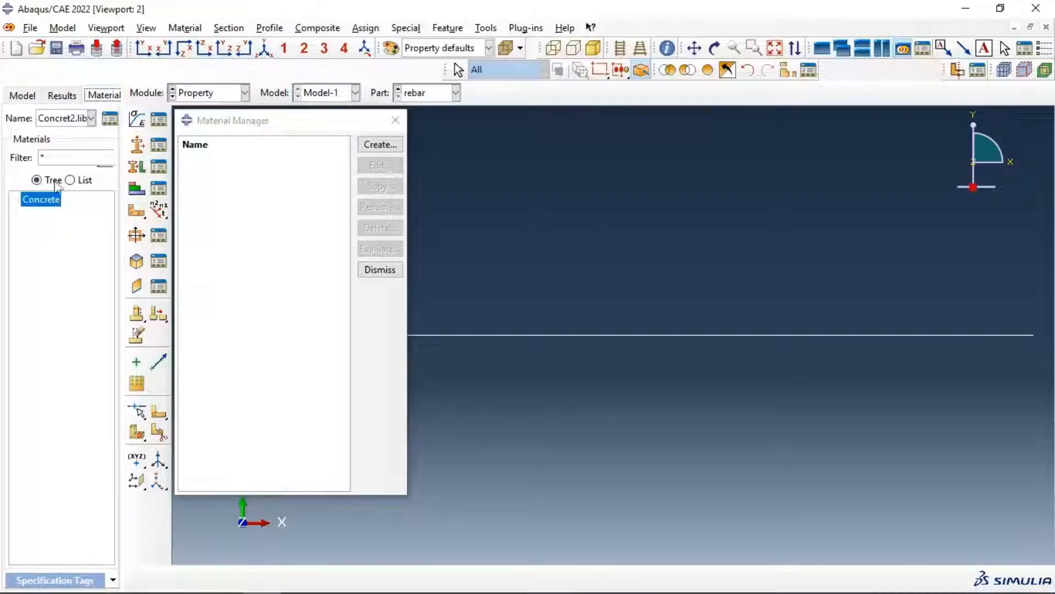
pyautogui.click(110, 120)
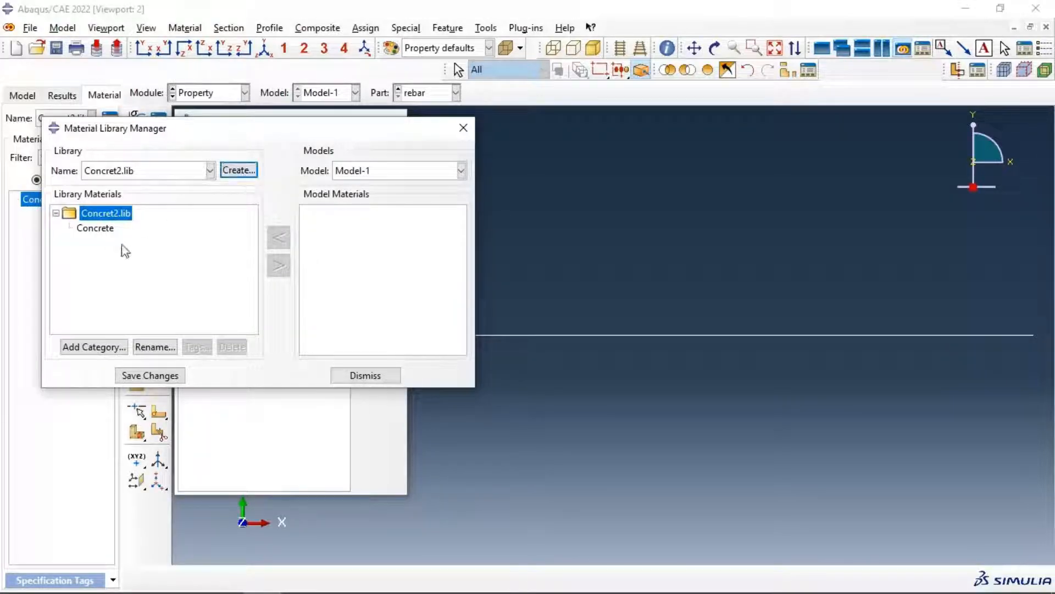
pyautogui.click(98, 228)
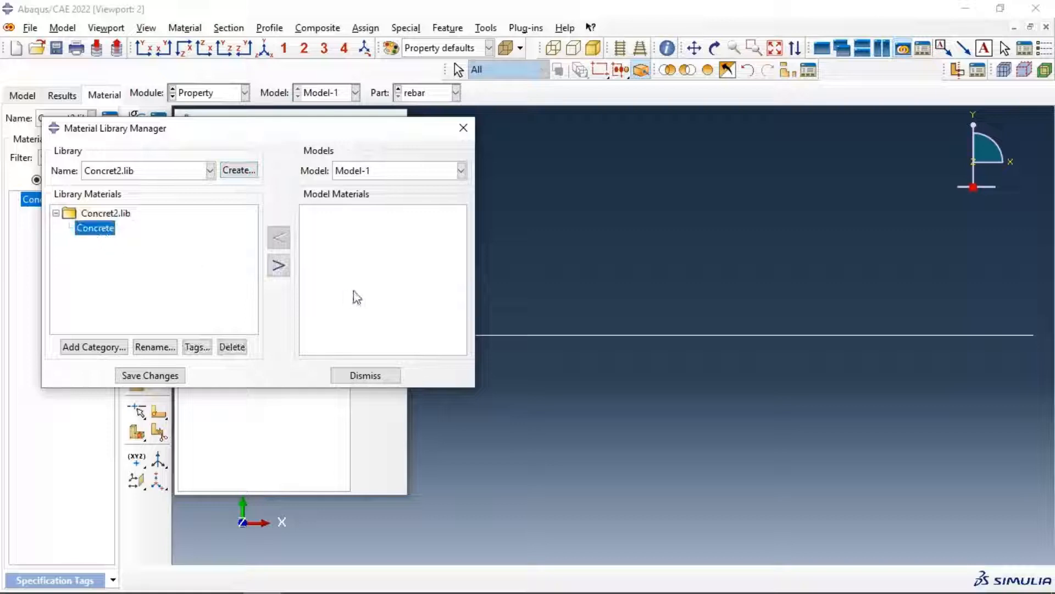
pyautogui.click(279, 265)
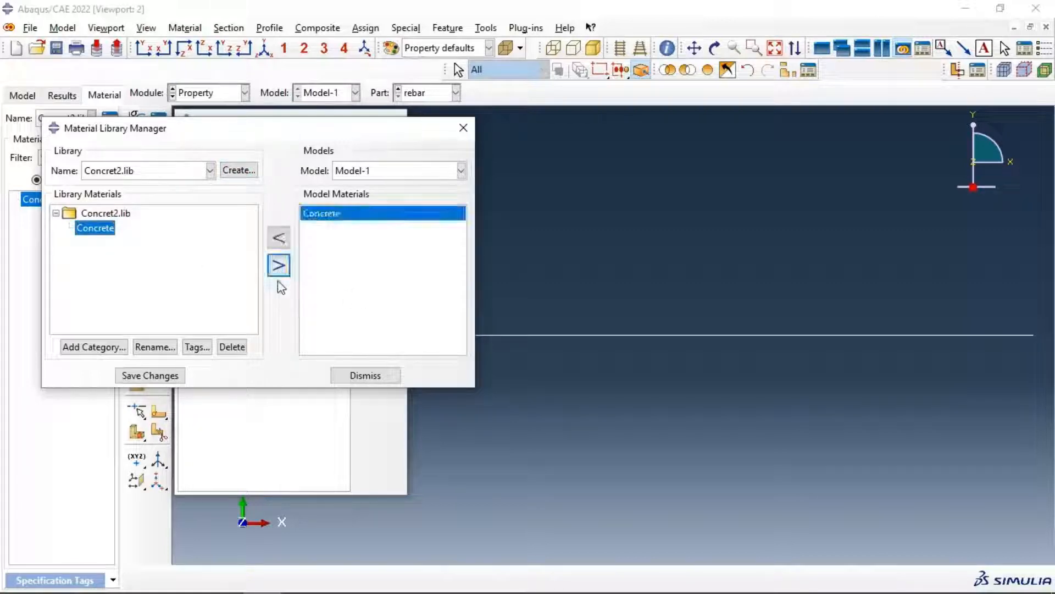
pyautogui.click(378, 376)
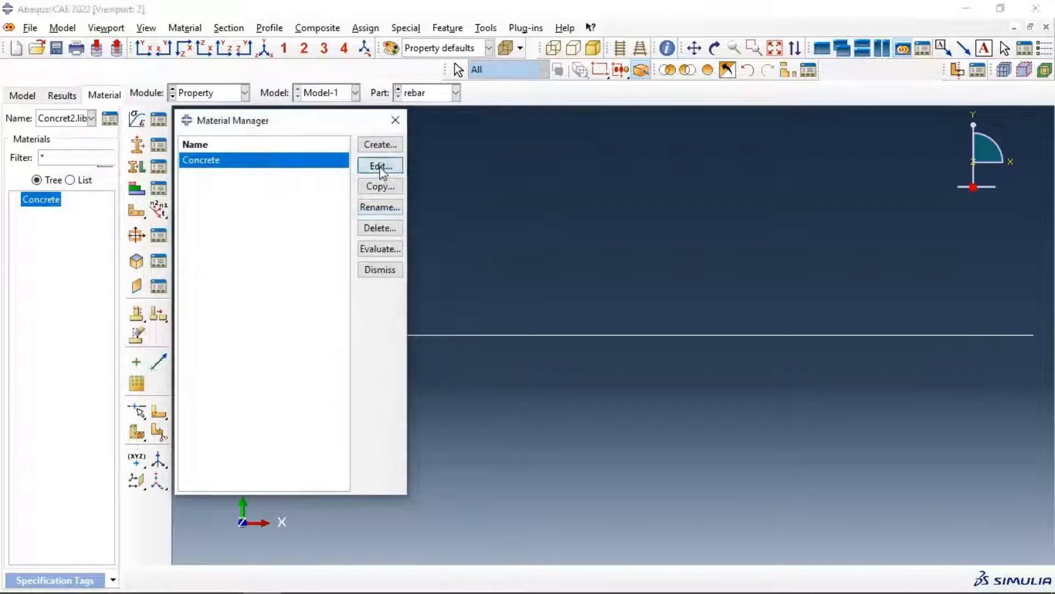
# Step: Examine the Concrete material's density, elastic constants and damaged plasticity data, including its compressive and tensile behavior
pyautogui.click(381, 167)
pyautogui.moveTo(163, 26)
pyautogui.mouseDown()
pyautogui.moveTo(151, 45)
pyautogui.moveTo(144, 31)
pyautogui.mouseUp()
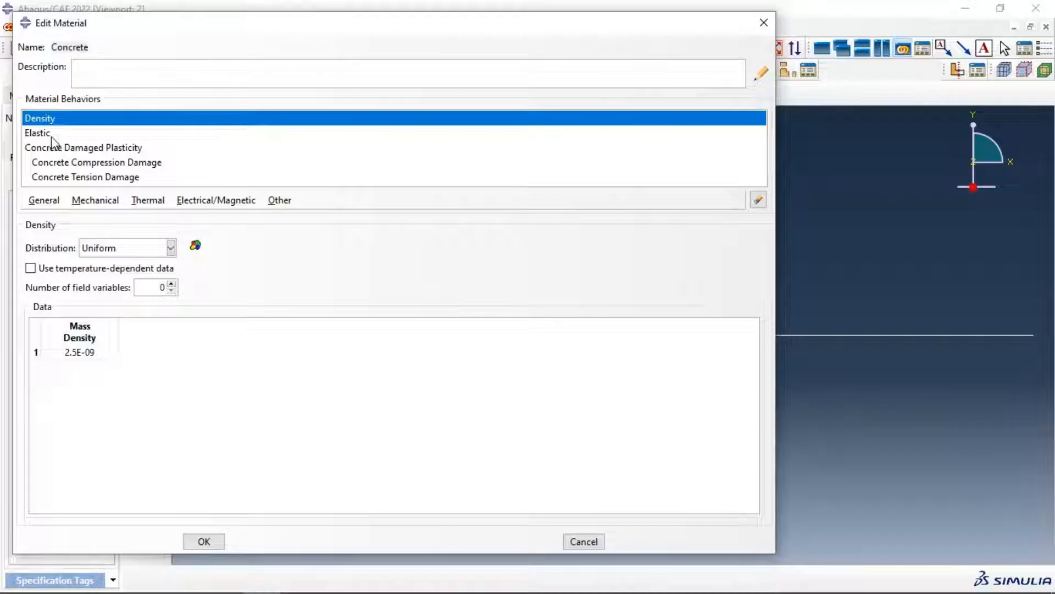
pyautogui.doubleClick(108, 354)
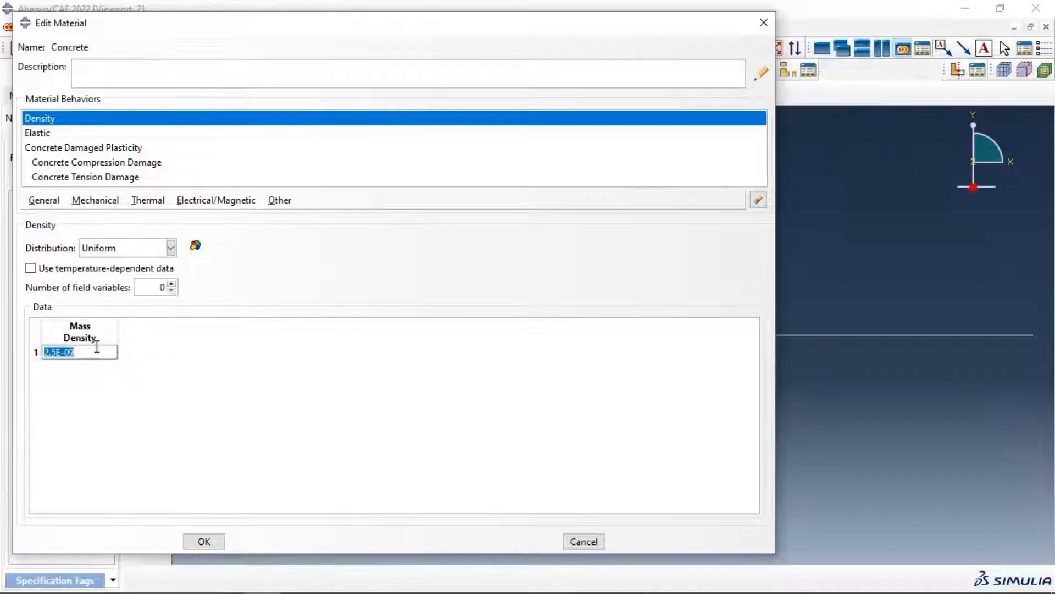
pyautogui.click(49, 135)
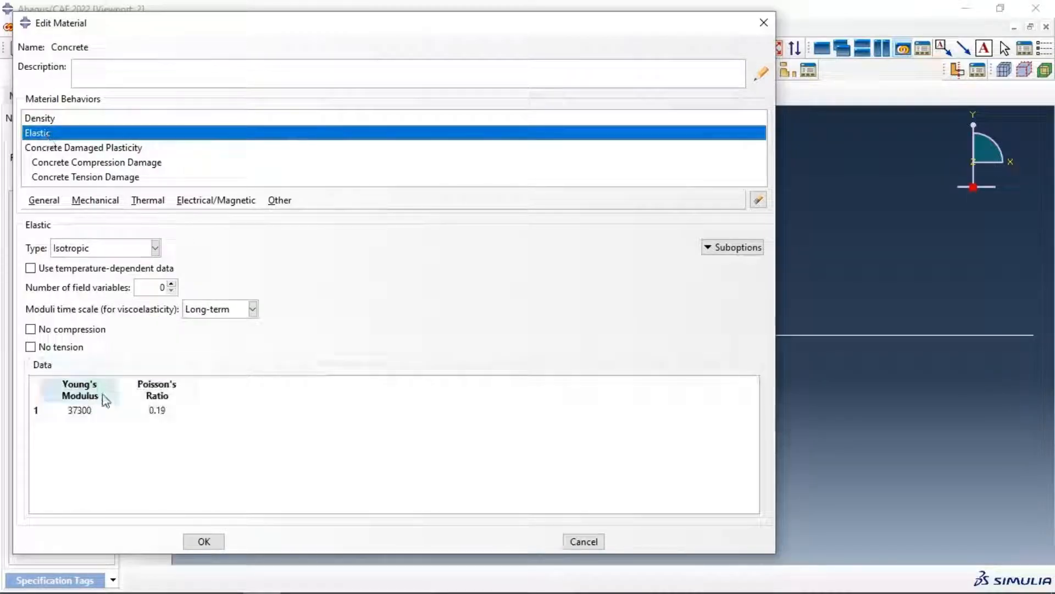
pyautogui.doubleClick(98, 412)
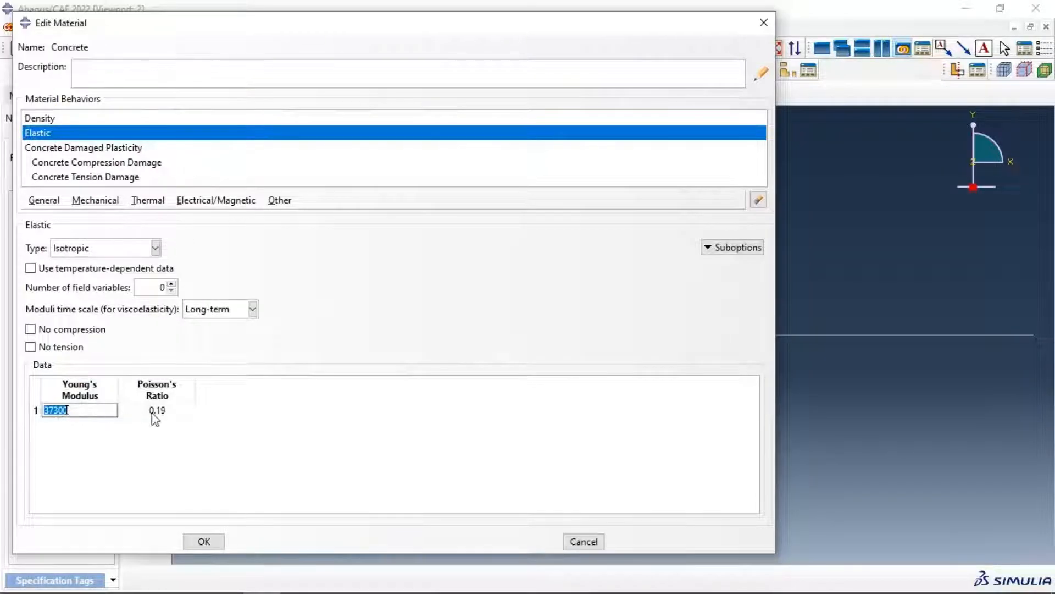
pyautogui.click(77, 148)
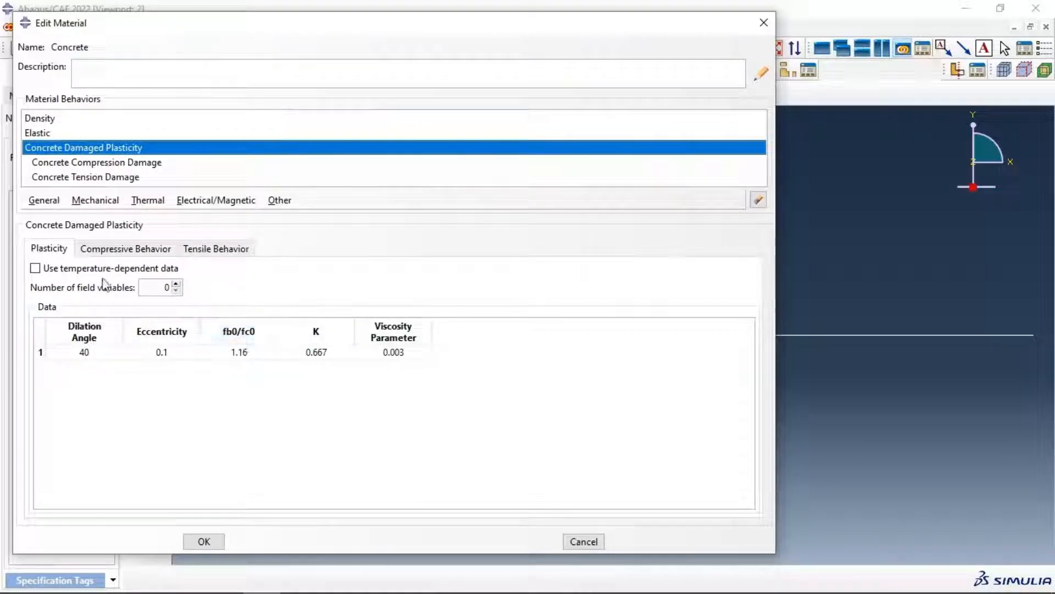
pyautogui.click(118, 249)
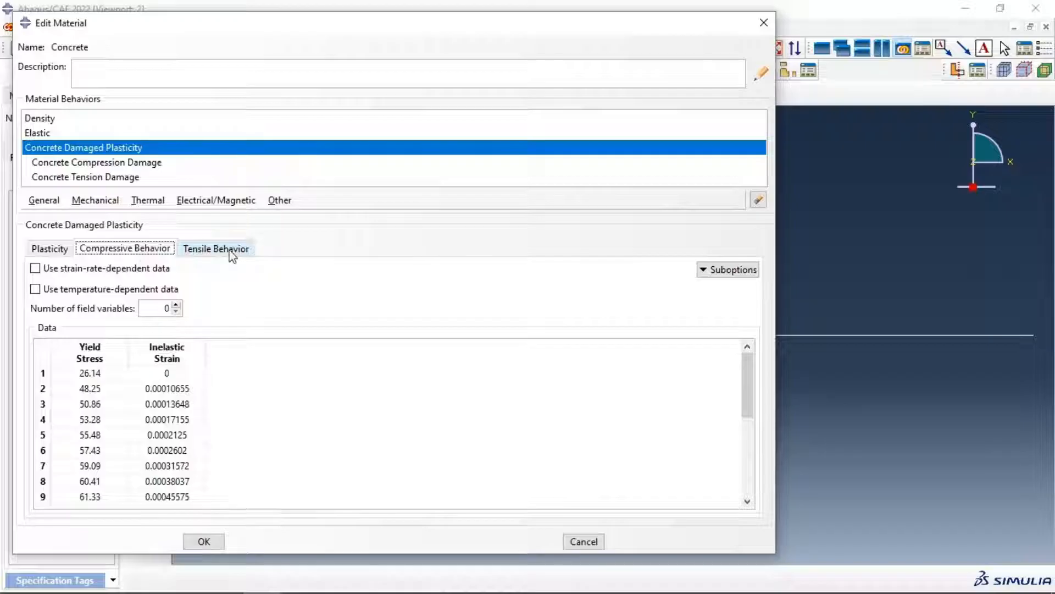
pyautogui.click(232, 250)
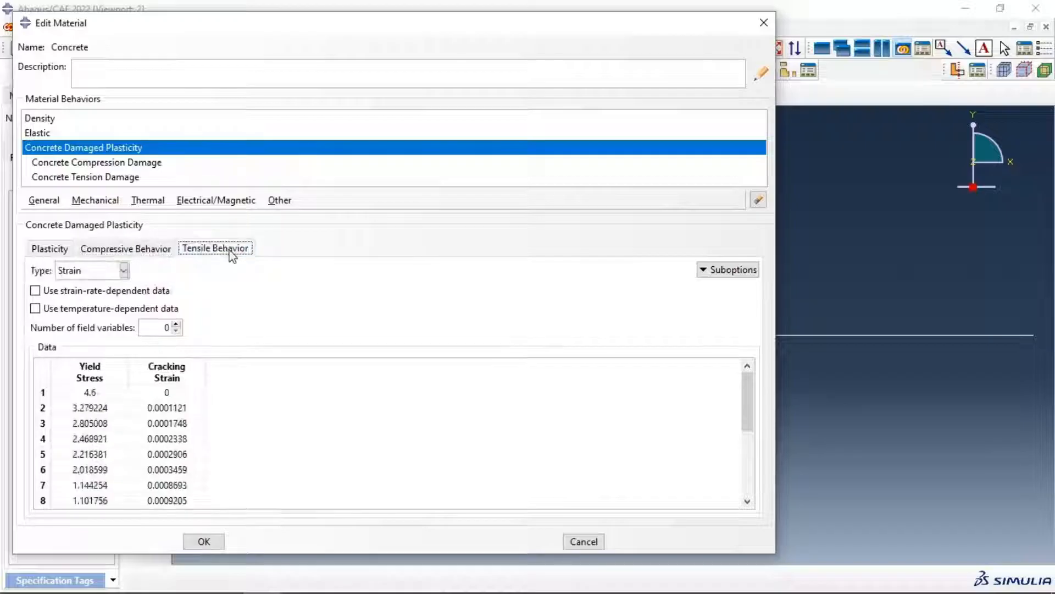
# Step: Review the Concrete Compression Damage table in an enlarged suboption editor and close it without editing
pyautogui.click(98, 162)
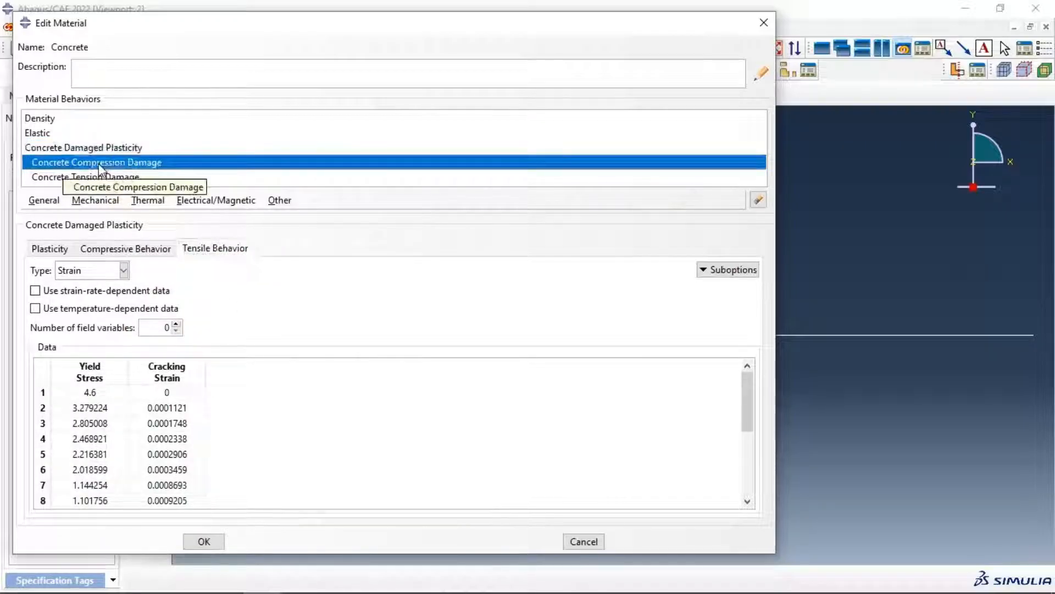
pyautogui.doubleClick(98, 163)
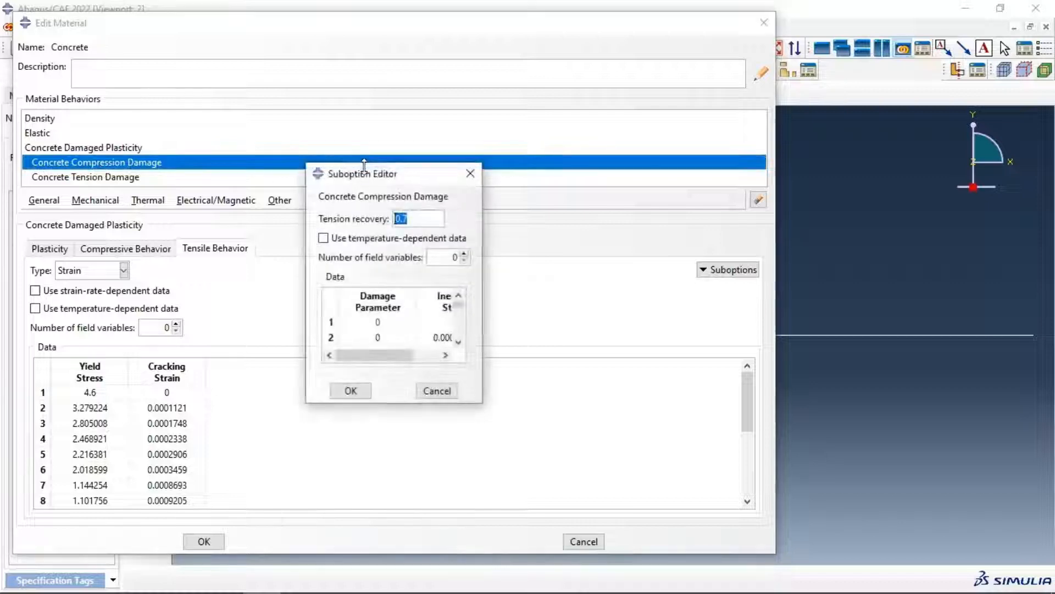
pyautogui.doubleClick(364, 164)
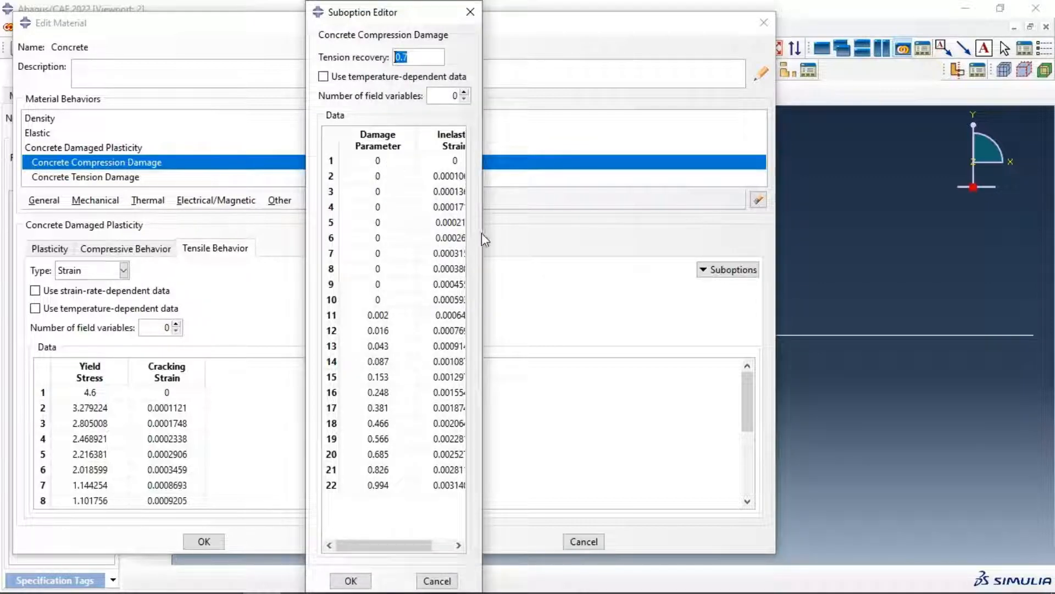
pyautogui.moveTo(484, 238); pyautogui.dragTo(536, 190)
pyautogui.click(526, 12)
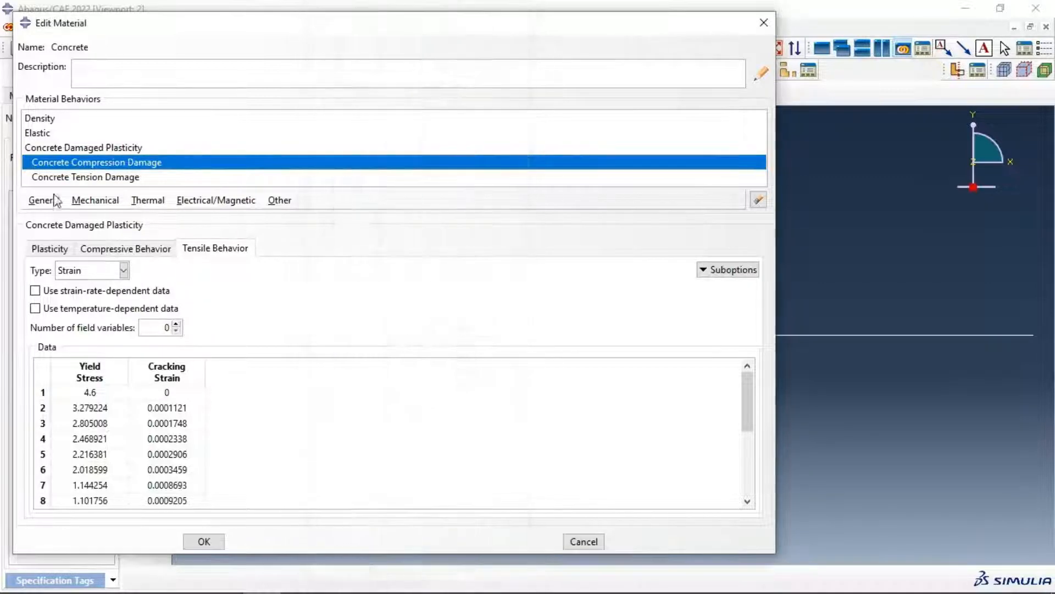
# Step: Review the Concrete Tension Damage table in an enlarged suboption editor, and close the Concrete material without editing
pyautogui.doubleClick(77, 176)
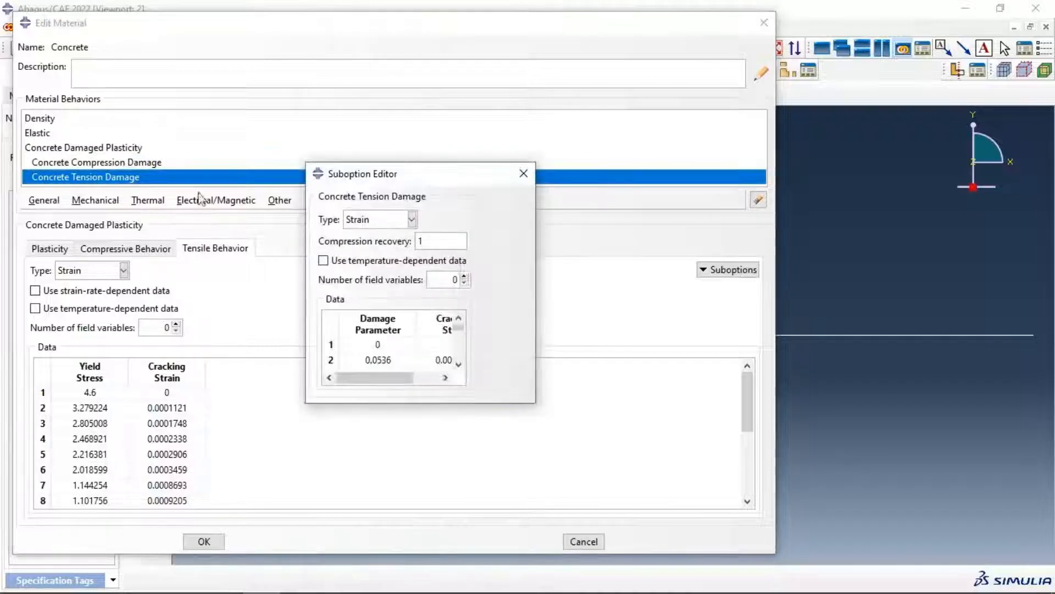
pyautogui.doubleClick(451, 164)
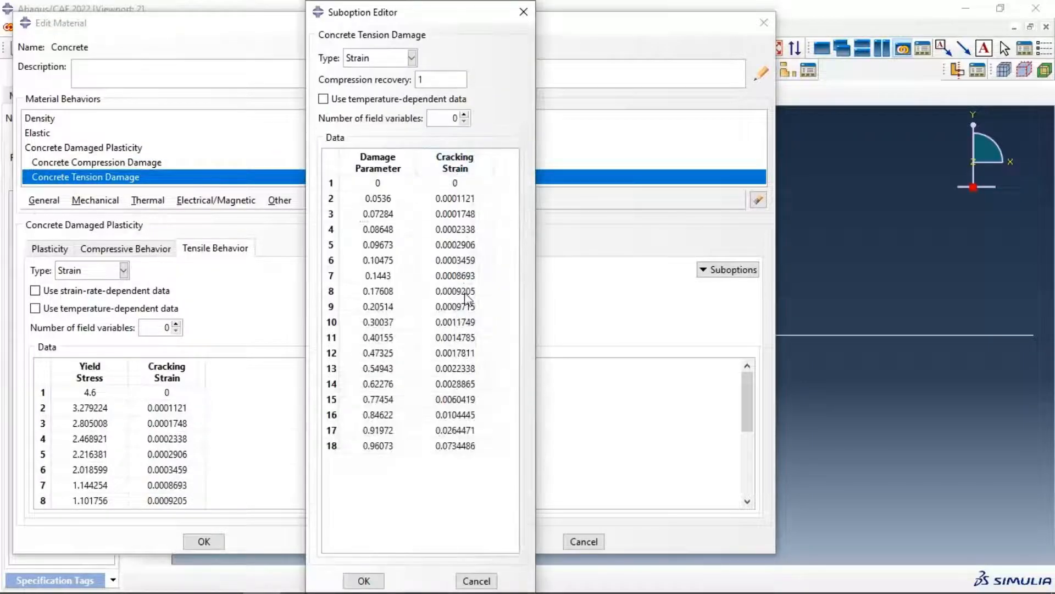
pyautogui.click(526, 20)
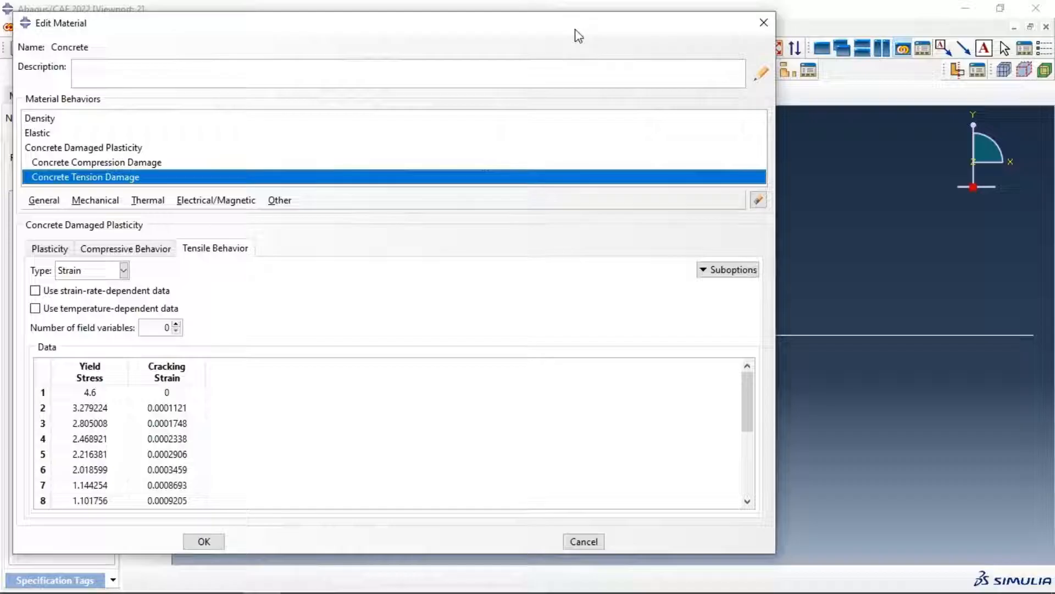
pyautogui.click(764, 22)
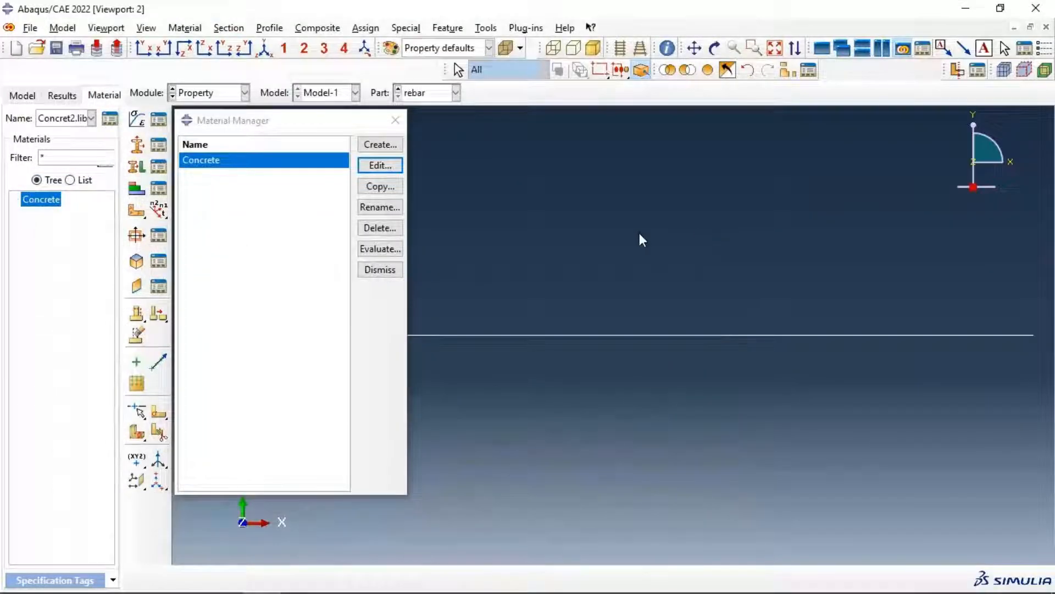
# Step: Create a new material named Steel and add an isotropic Elastic behavior to it
pyautogui.click(380, 144)
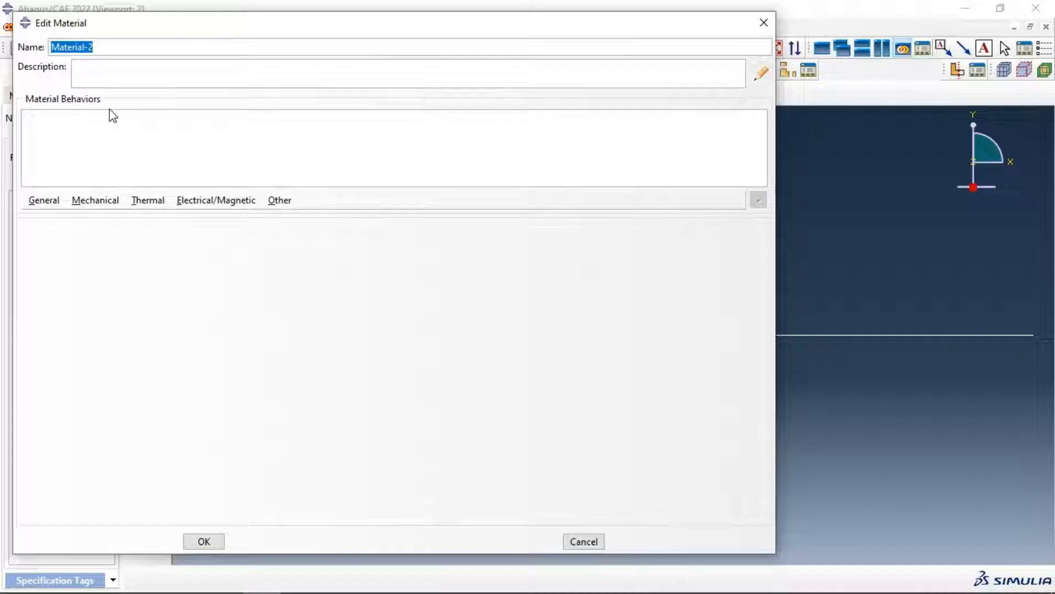
pyautogui.write('Steel')
pyautogui.click(103, 204)
pyautogui.moveTo(125, 216)
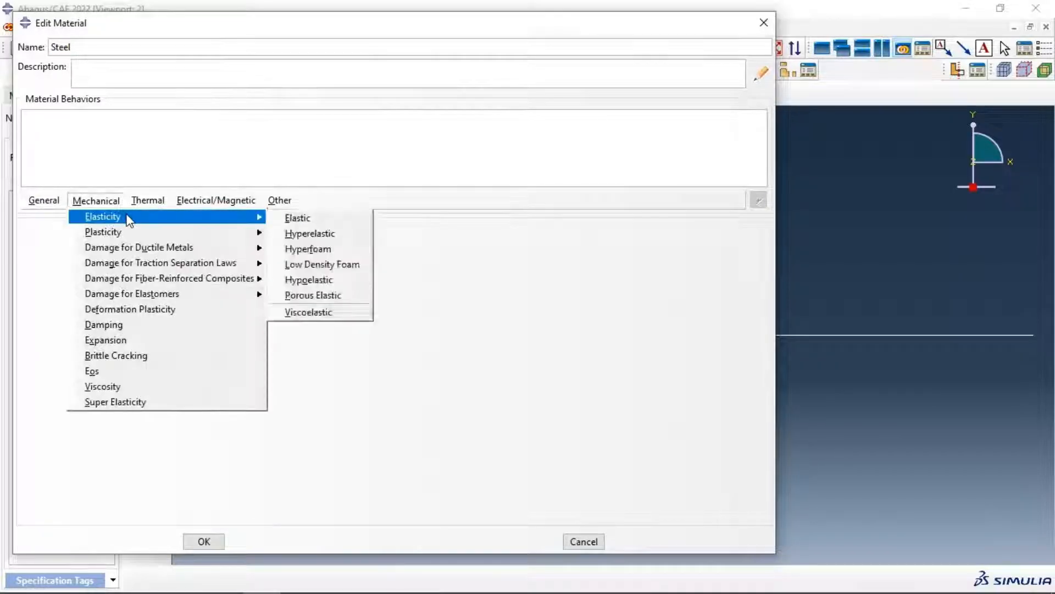
pyautogui.click(292, 219)
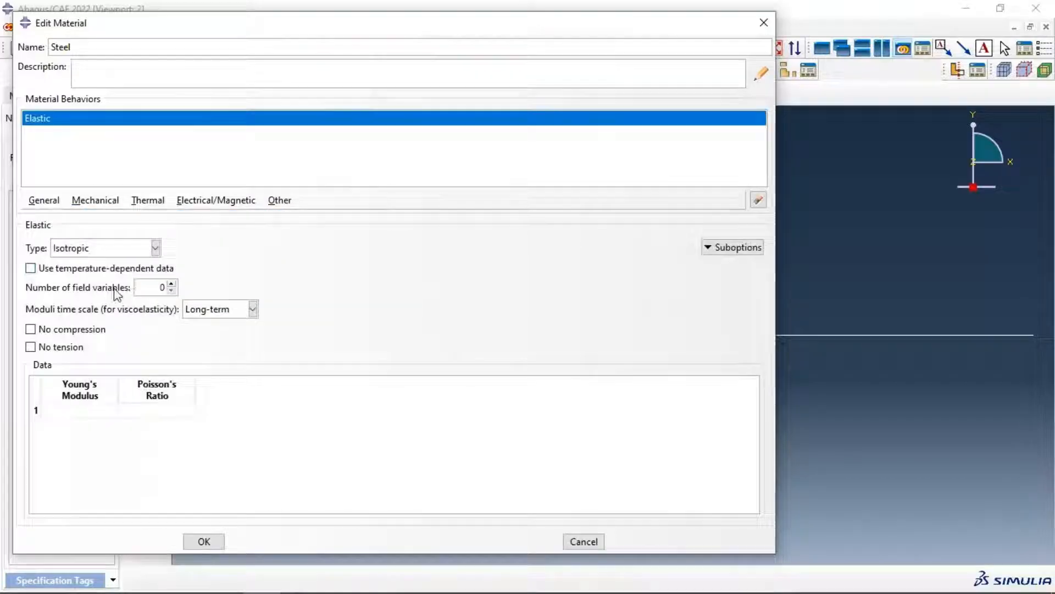
# Step: Set Steel's Young's modulus to 210000 and Poisson's ratio to 0.3, then save the material and close the Material Manager
pyautogui.click(83, 411)
pyautogui.write('2100')
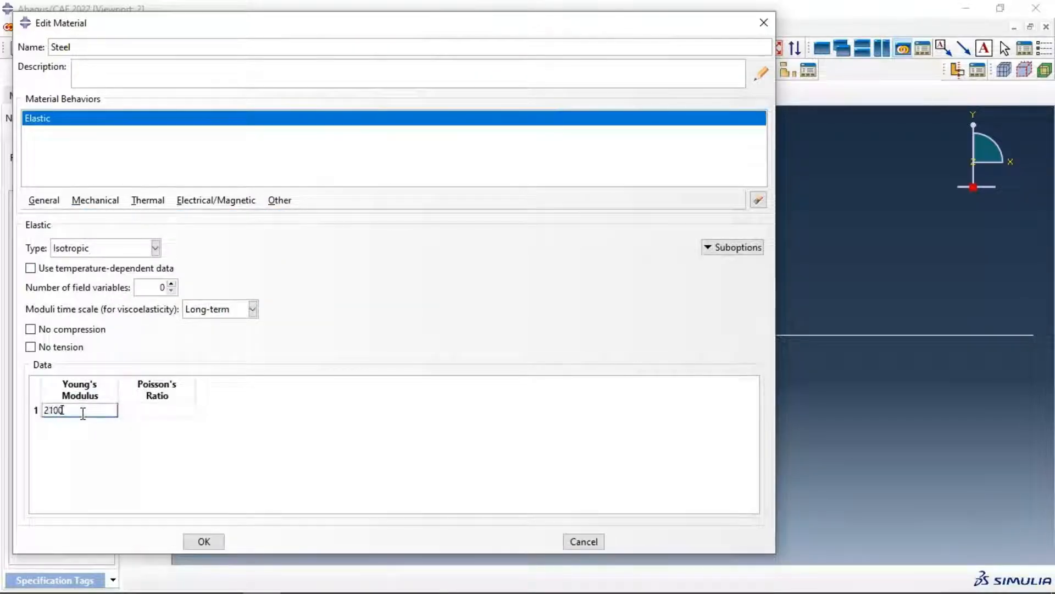
pyautogui.write('00')
pyautogui.press('Tab')
pyautogui.write('0.3')
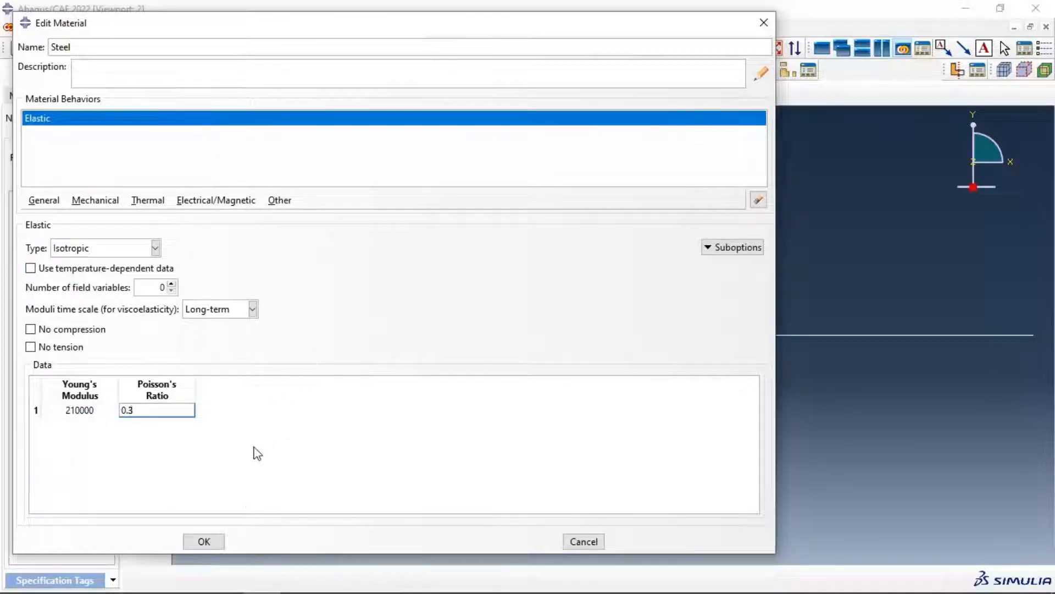
pyautogui.click(214, 542)
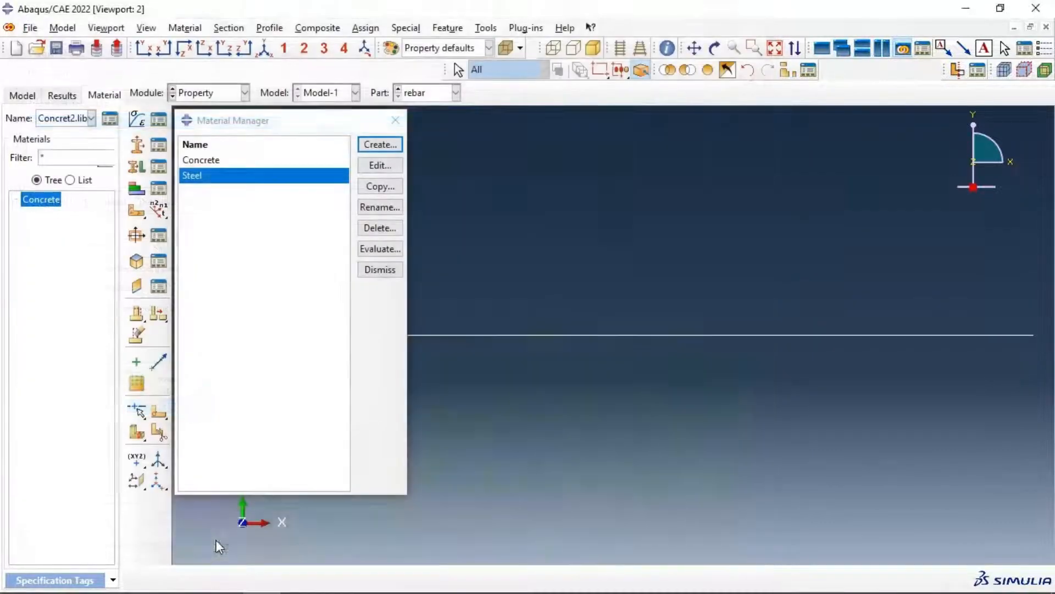
pyautogui.click(395, 120)
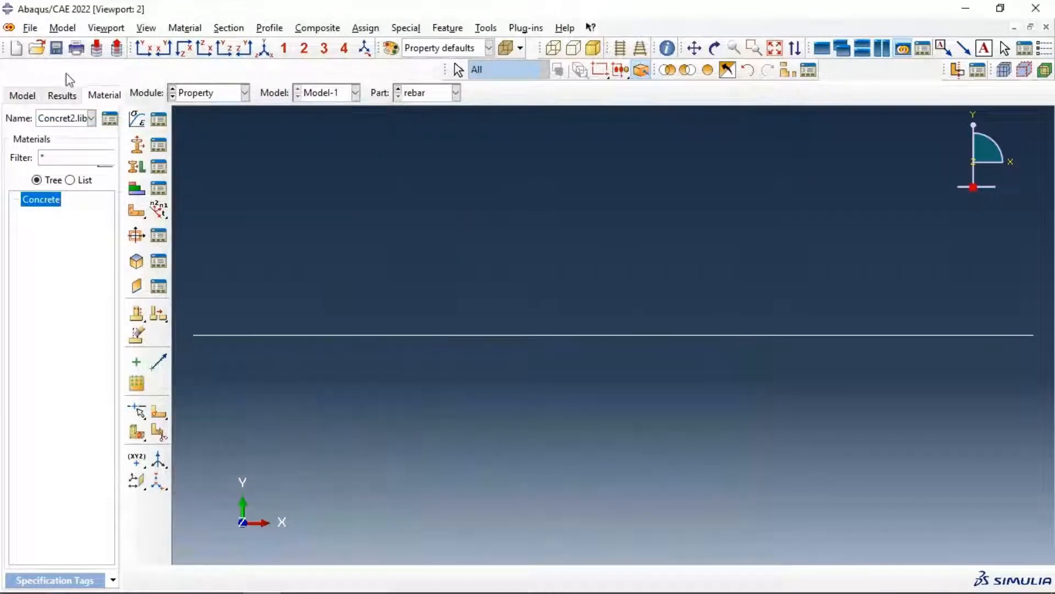
# Step: Create a solid homogeneous section named Section-Concrete that uses the Concrete material
pyautogui.click(24, 96)
pyautogui.click(137, 145)
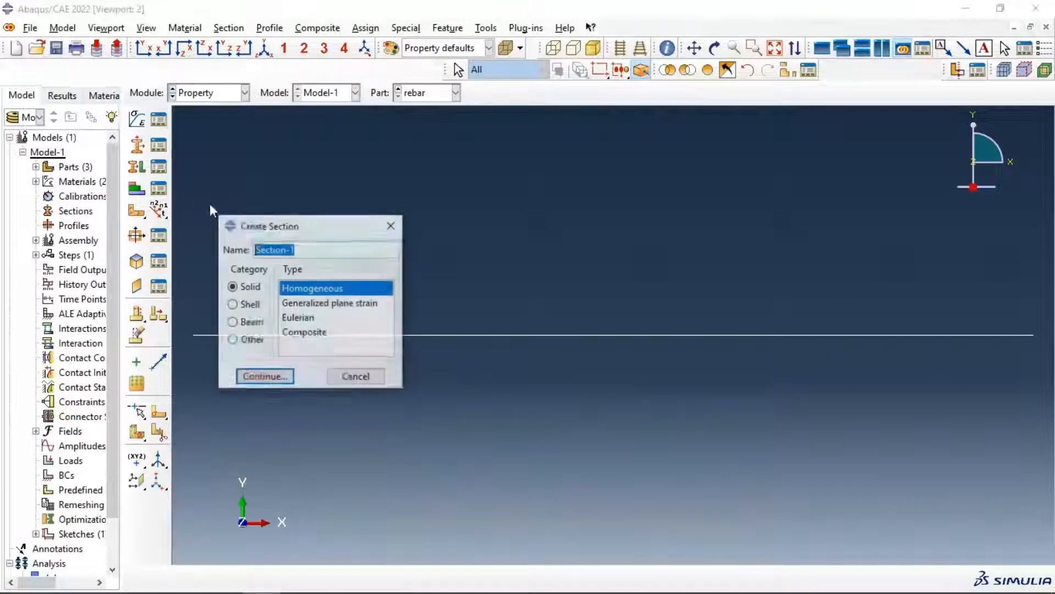
pyautogui.click(304, 249)
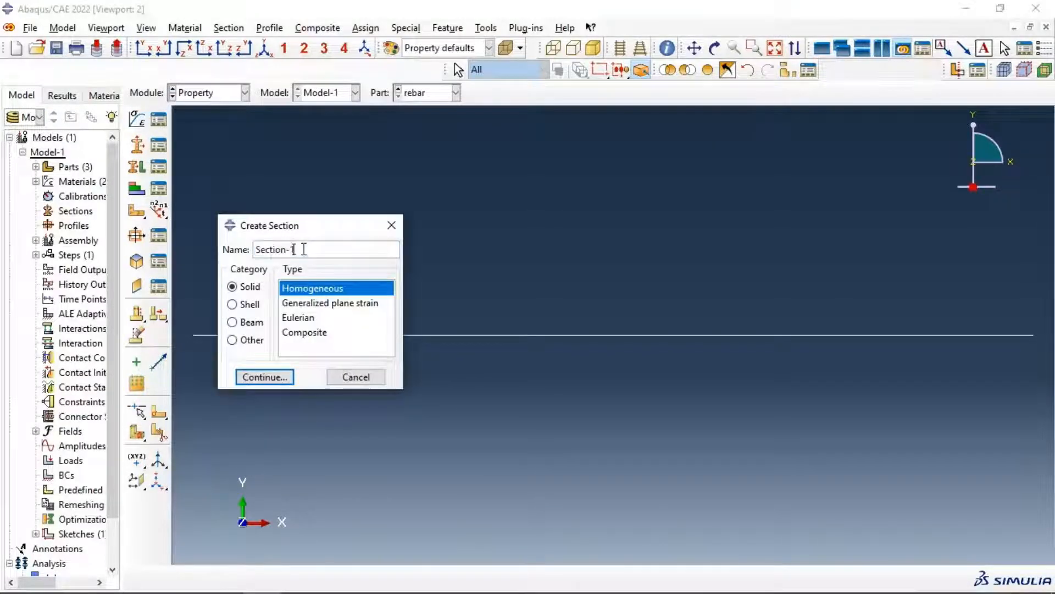
pyautogui.press('BackSpace')
pyautogui.write('Col')
pyautogui.click(266, 378)
pyautogui.click(156, 268)
pyautogui.click(79, 286)
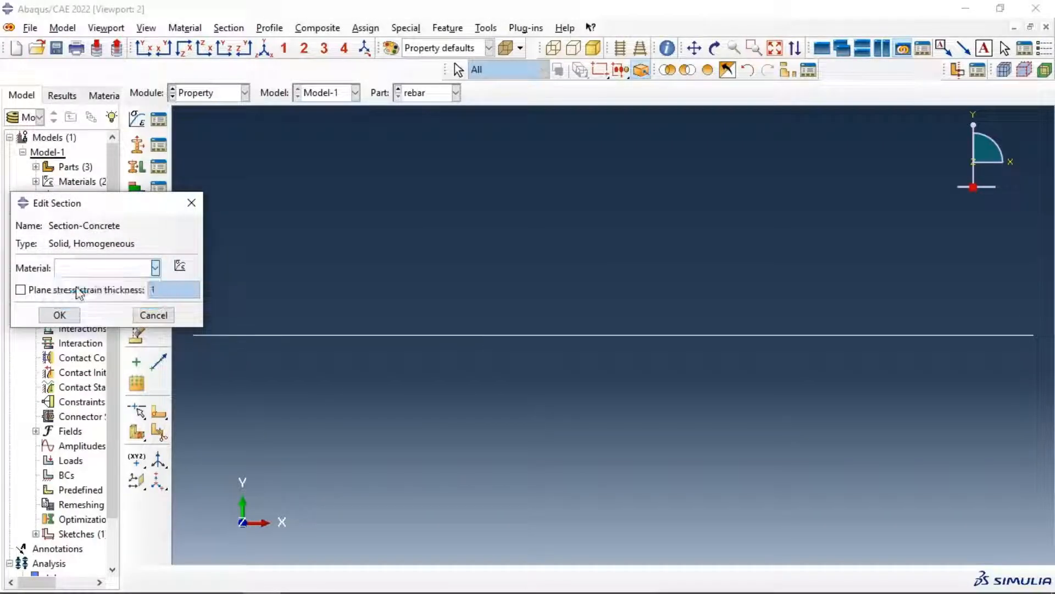
pyautogui.click(59, 314)
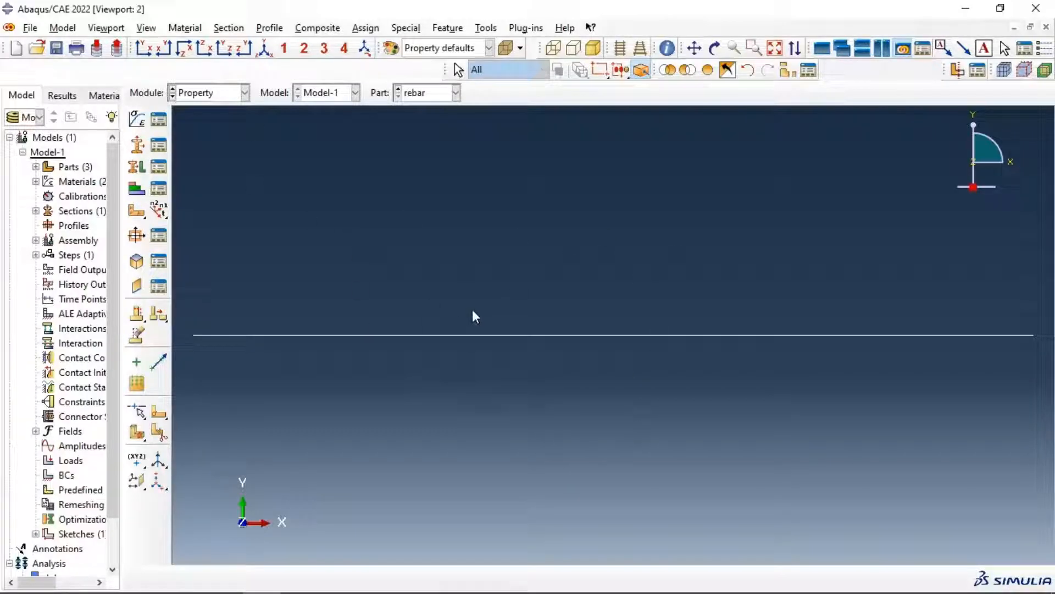
# Step: Create a truss section in the Beam category named Section-Stirrup
pyautogui.click(136, 145)
pyautogui.click(249, 322)
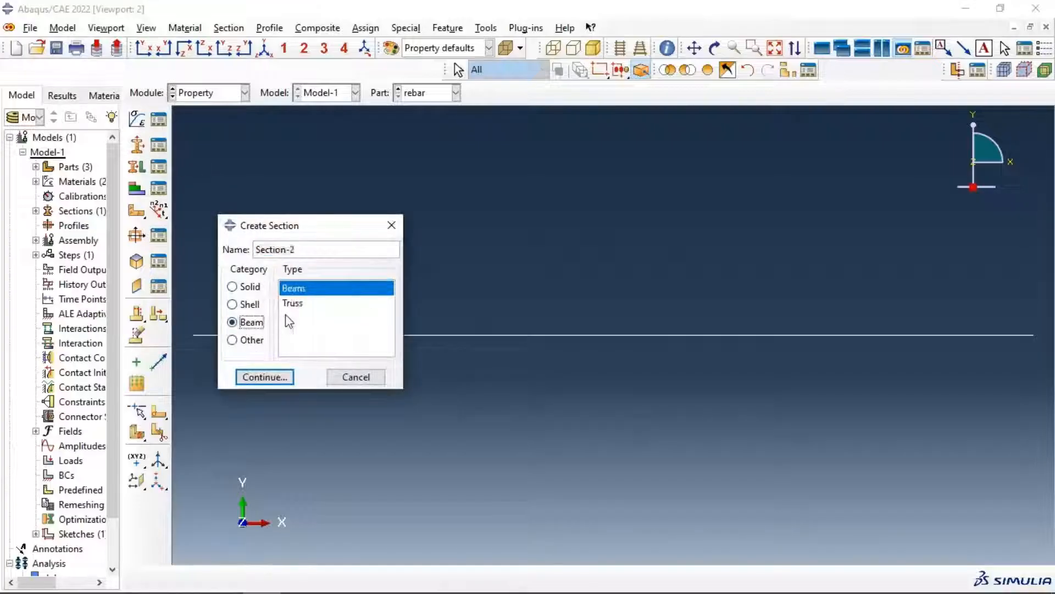
pyautogui.click(315, 250)
pyautogui.write('S')
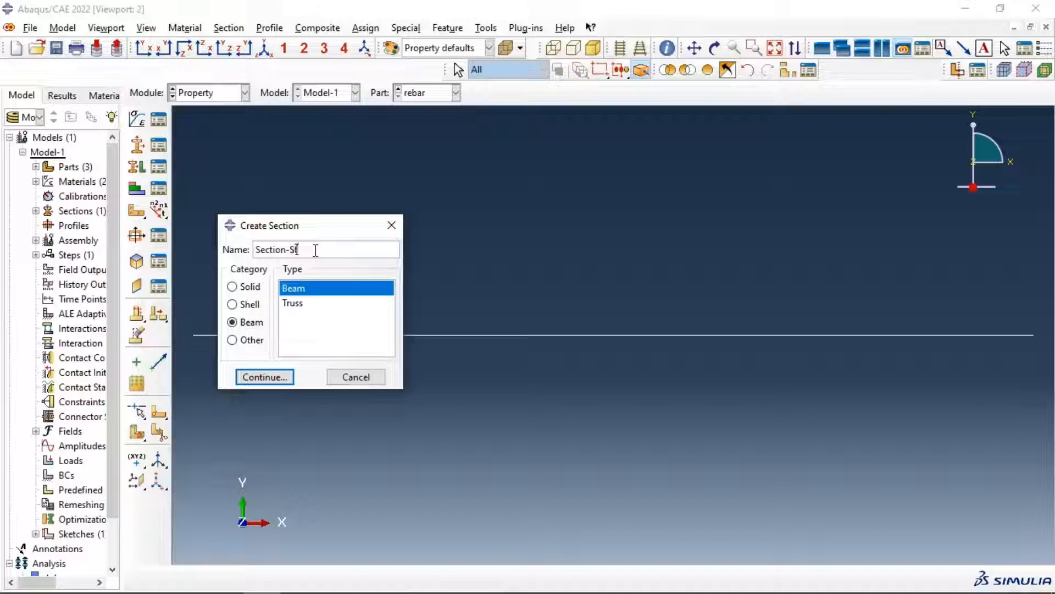
pyautogui.write('tirrup')
pyautogui.click(305, 303)
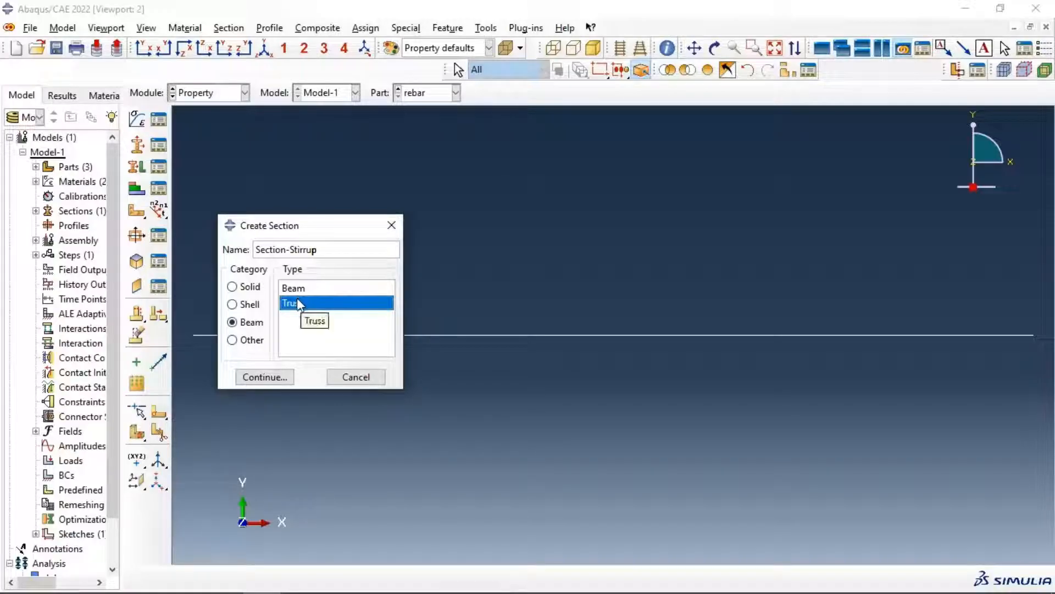
pyautogui.click(272, 378)
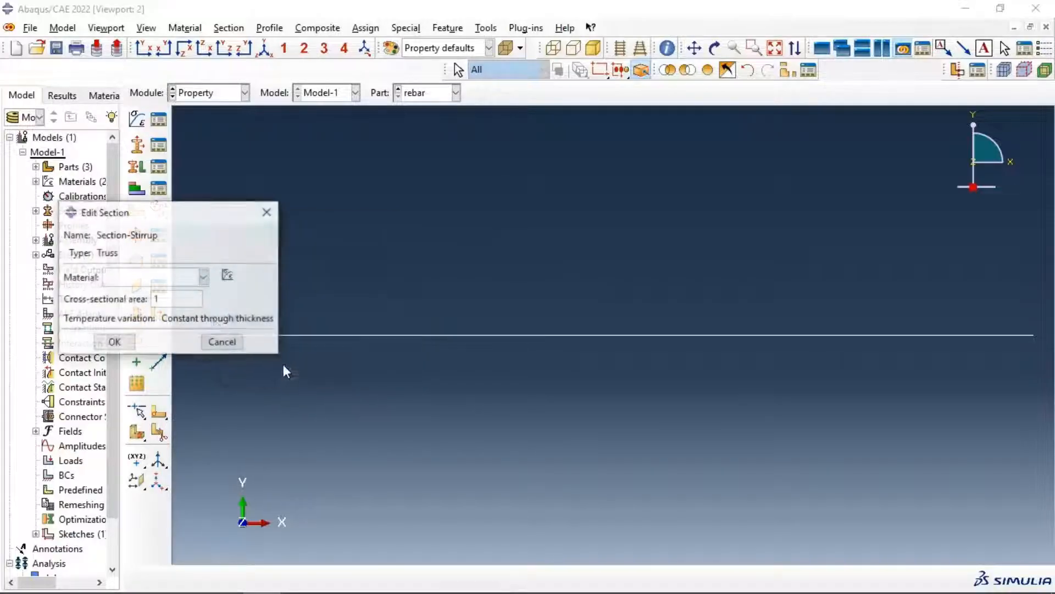
# Step: Give Section-Stirrup the Steel material and enter its cross-sectional area
pyautogui.click(156, 279)
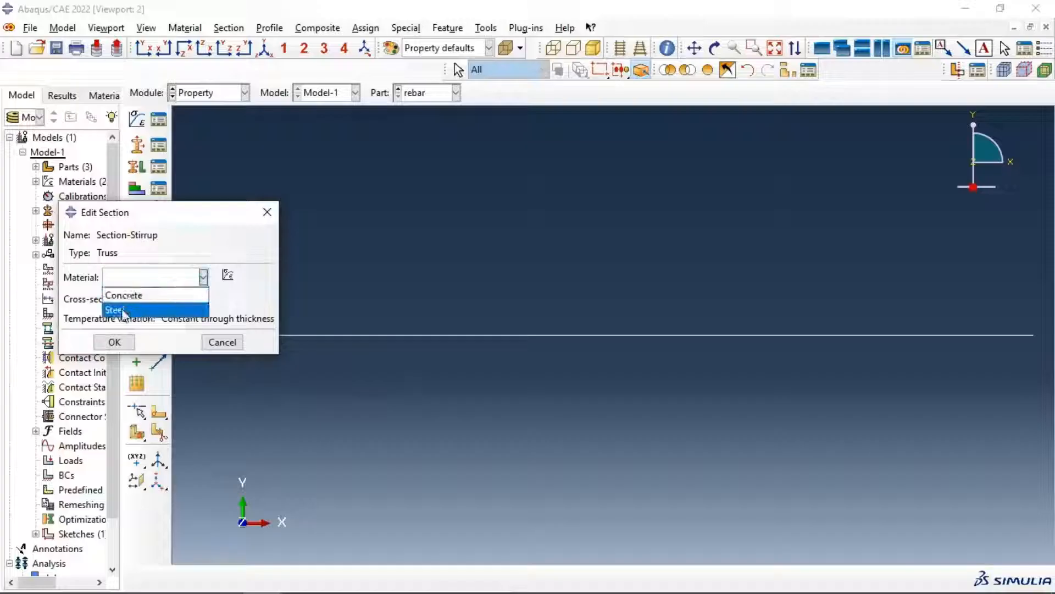
pyautogui.click(149, 306)
pyautogui.click(159, 299)
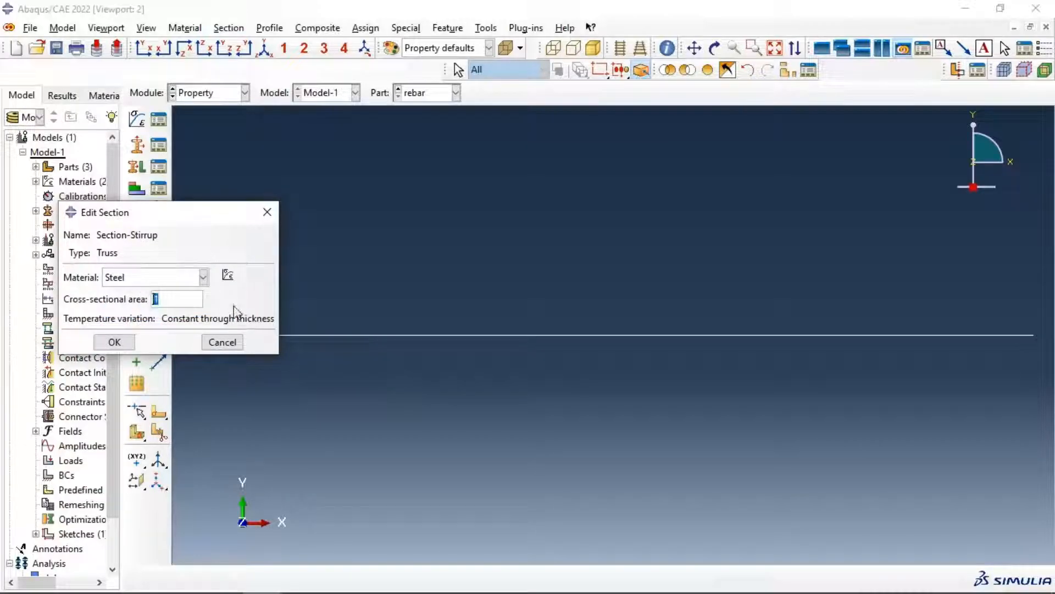
pyautogui.write('78.')
pyautogui.click(114, 342)
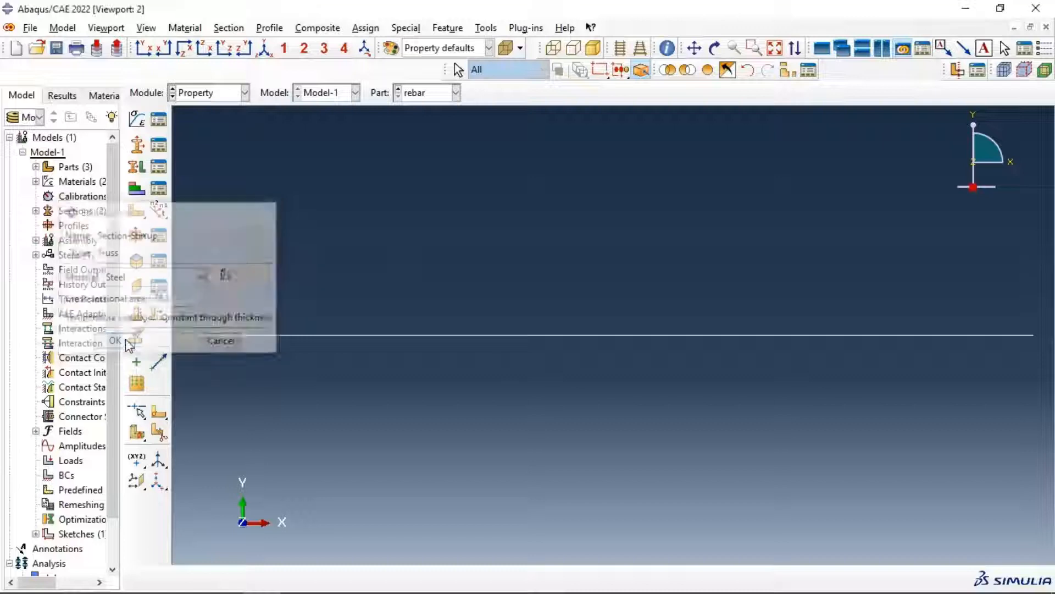
# Step: Create a truss section named Section-Rebar with the Steel material and a cross-sectional area of 113.1
pyautogui.click(138, 145)
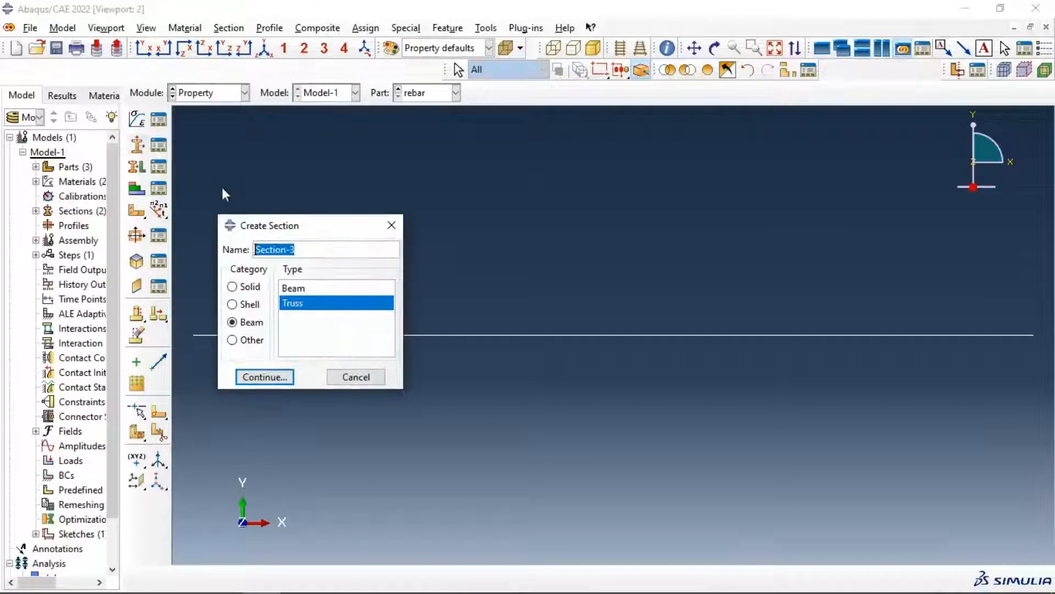
pyautogui.click(310, 249)
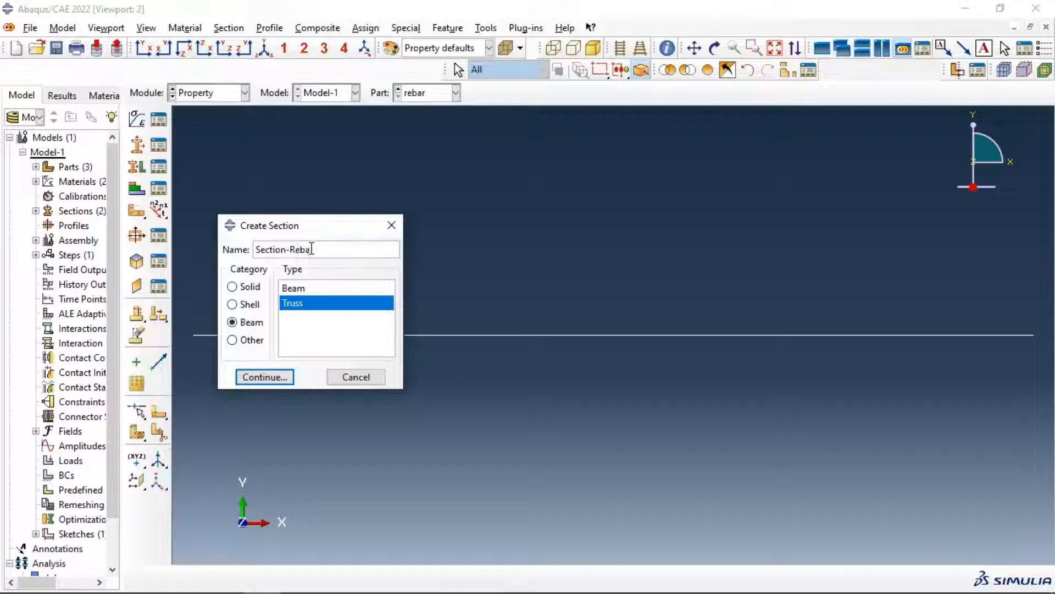
pyautogui.write('Rebar')
pyautogui.click(264, 376)
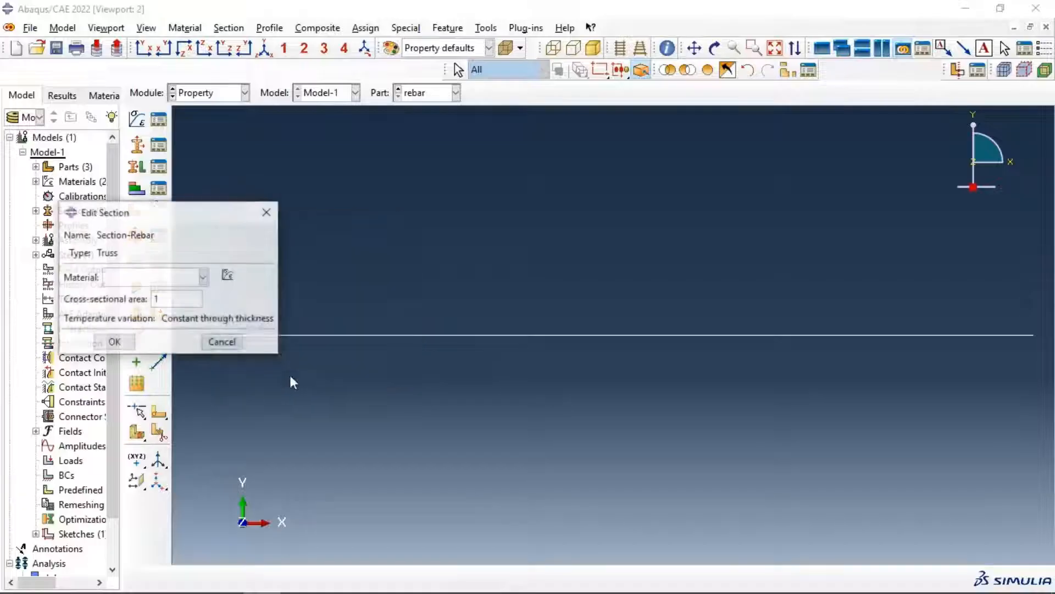
pyautogui.click(158, 281)
pyautogui.click(123, 310)
pyautogui.doubleClick(156, 299)
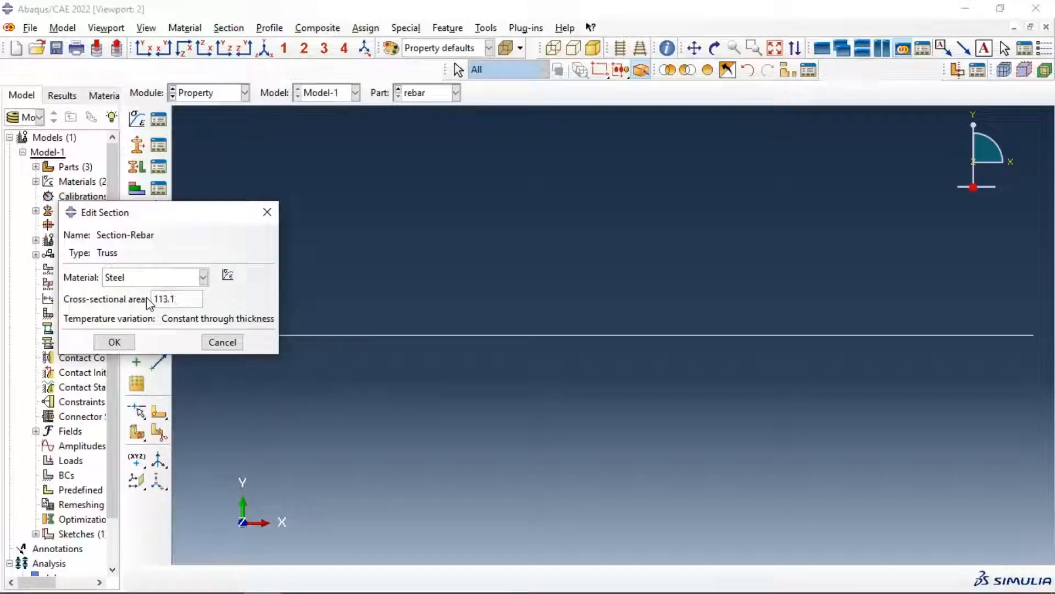
pyautogui.click(115, 342)
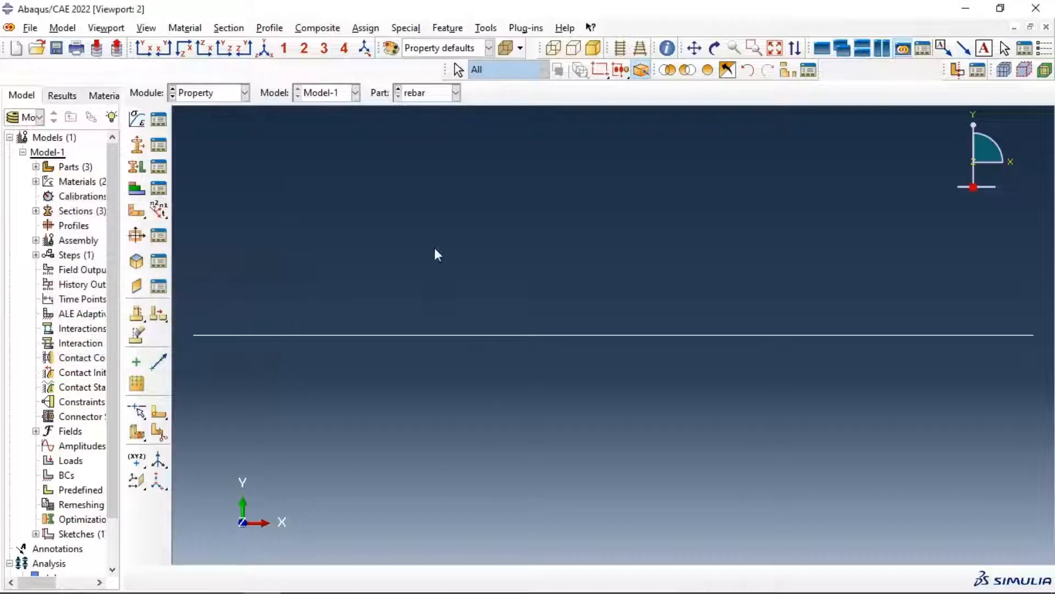
# Step: Assign Section-Concrete to the whole Beam part without creating a set
pyautogui.click(429, 95)
pyautogui.click(430, 109)
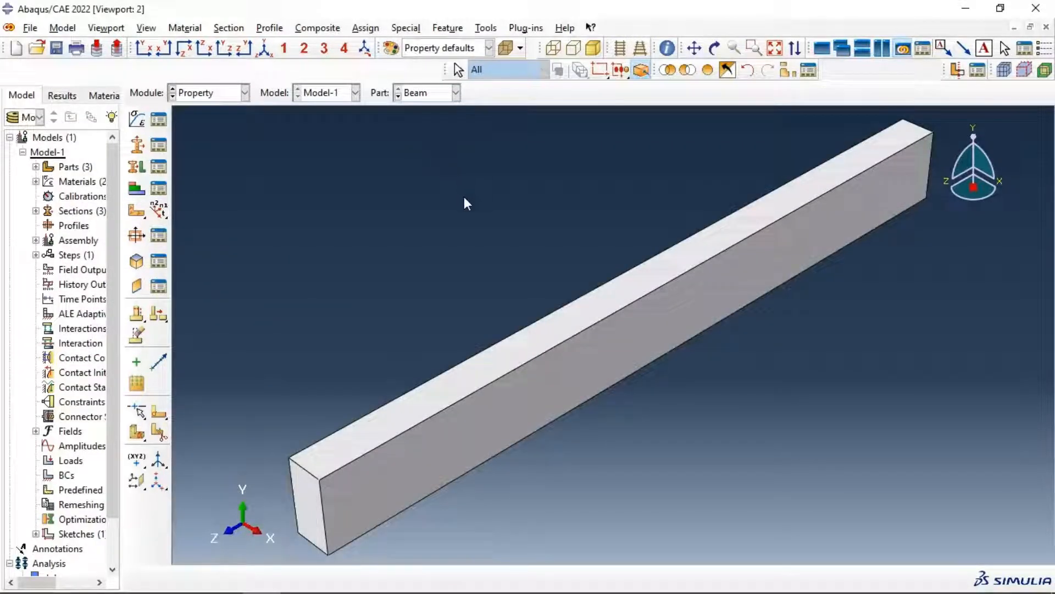
pyautogui.click(137, 166)
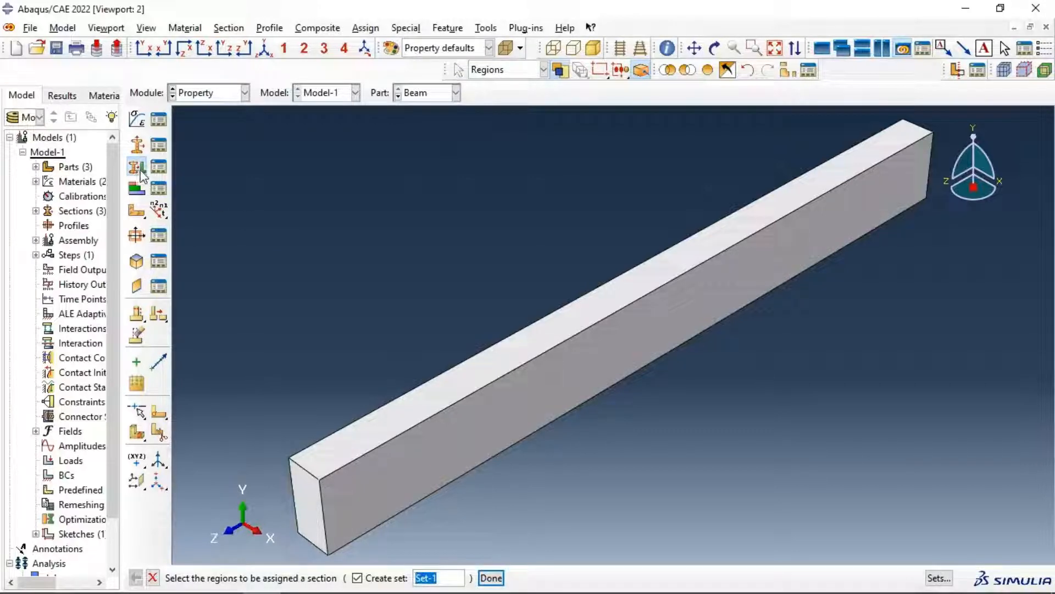
pyautogui.click(549, 368)
pyautogui.click(378, 581)
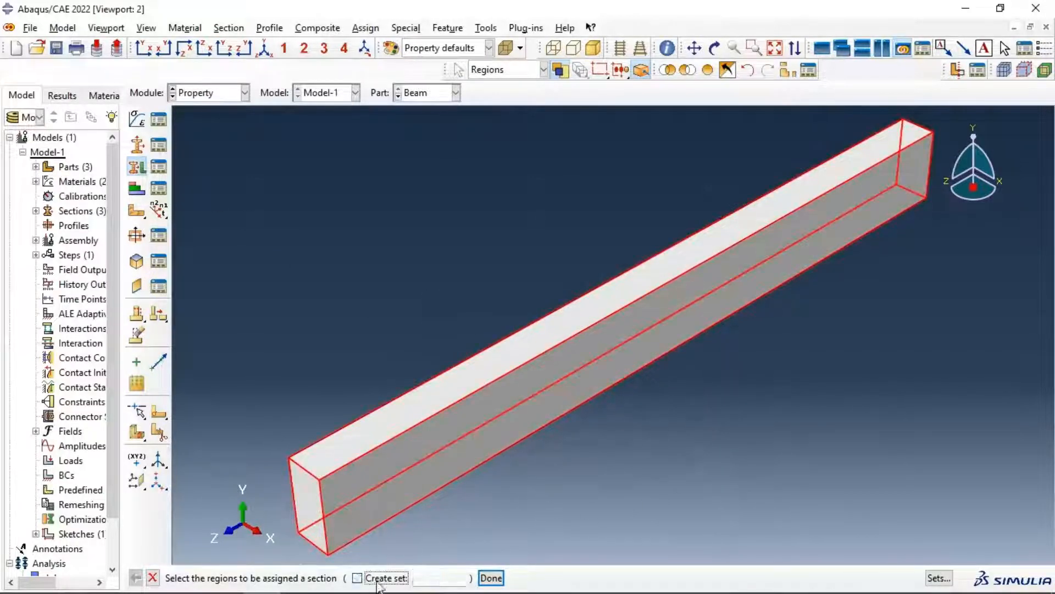
pyautogui.middleClick(429, 419)
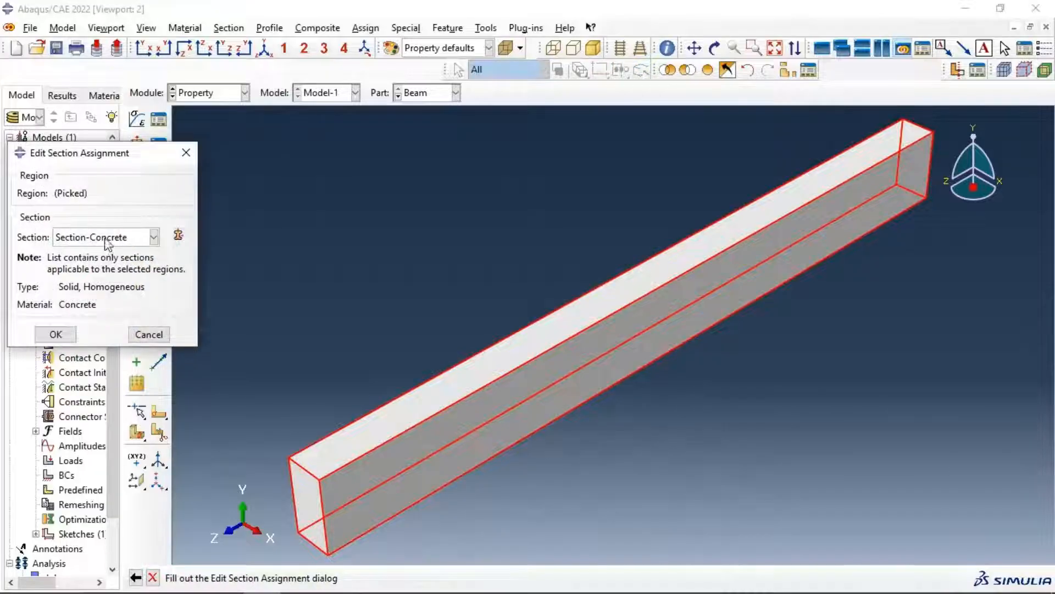
pyautogui.click(60, 335)
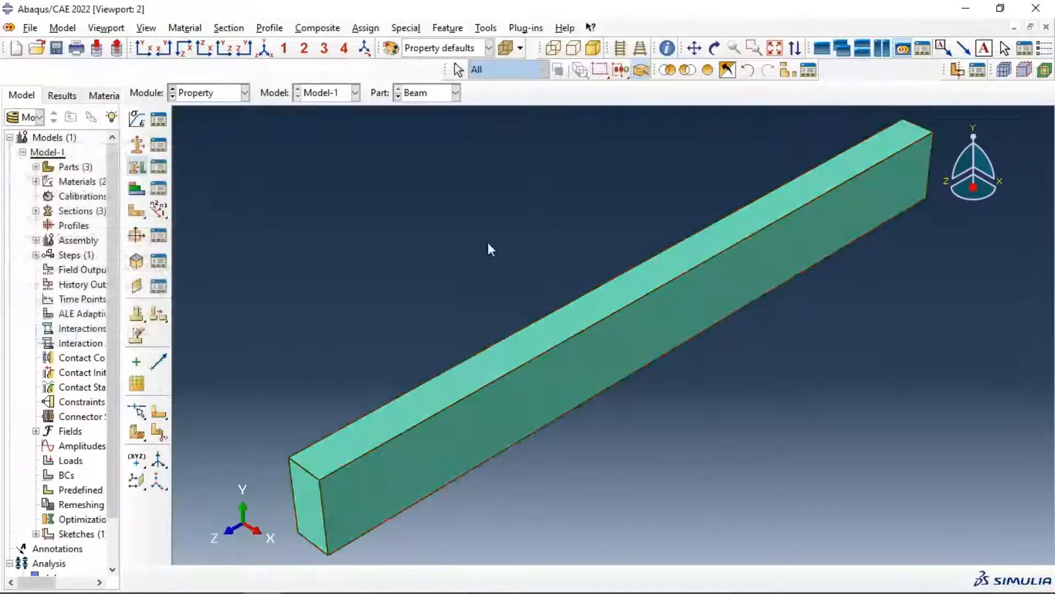
# Step: Assign Section-Stirrup to all edges of the Stirrup part without creating a set
pyautogui.click(423, 93)
pyautogui.click(419, 122)
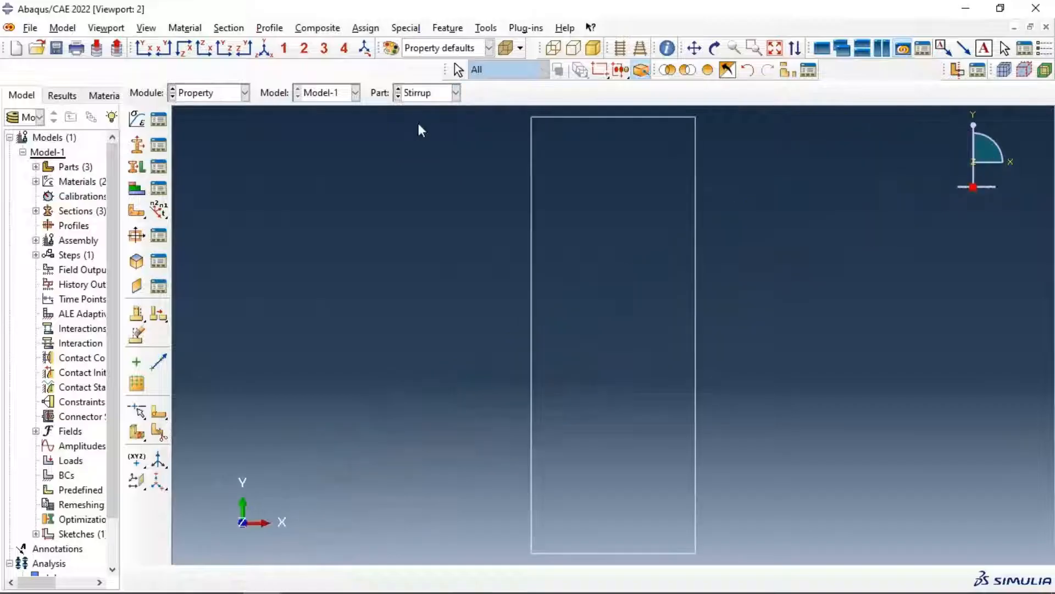
pyautogui.click(137, 166)
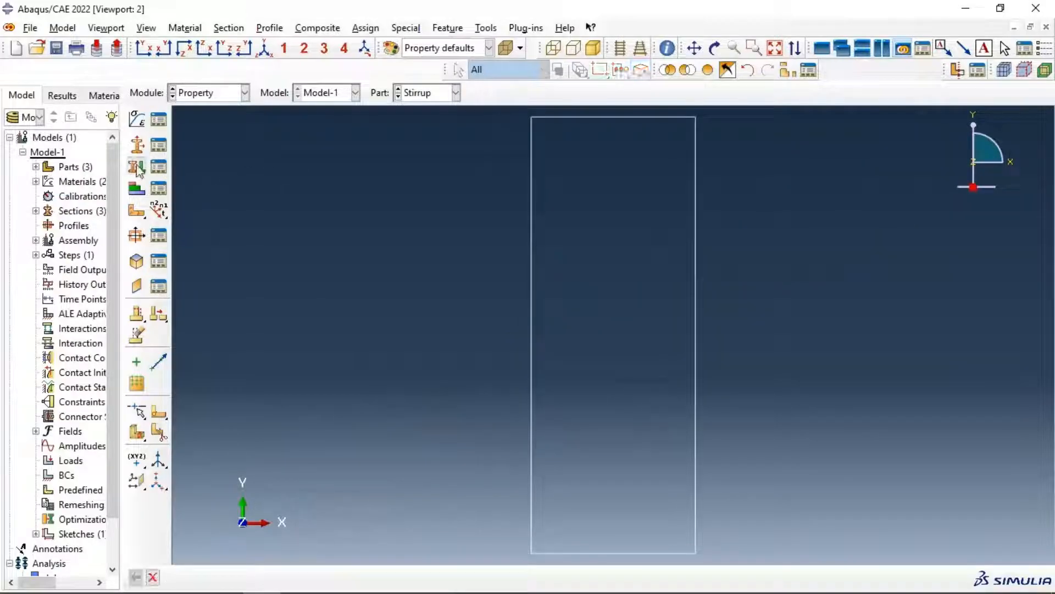
pyautogui.moveTo(323, 119); pyautogui.dragTo(830, 518)
pyautogui.moveTo(499, 118); pyautogui.dragTo(764, 565)
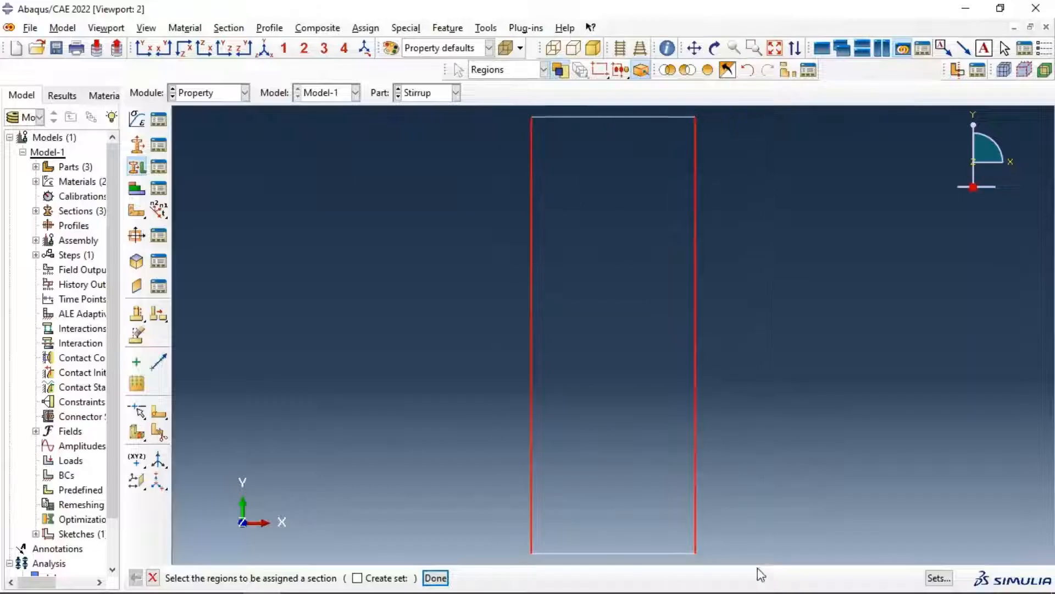
pyautogui.click(436, 577)
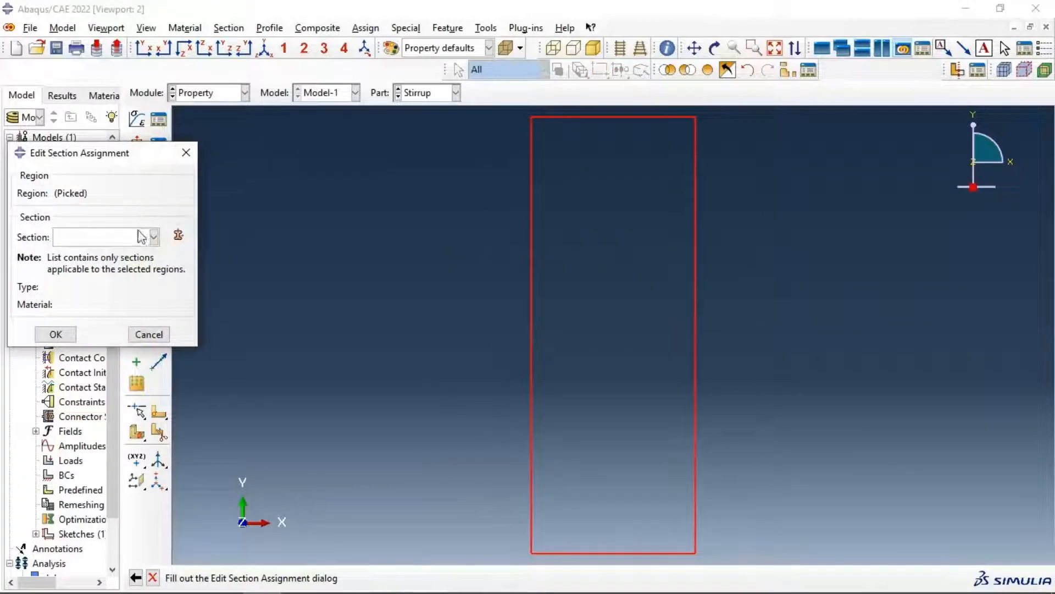
pyautogui.click(144, 237)
pyautogui.click(91, 269)
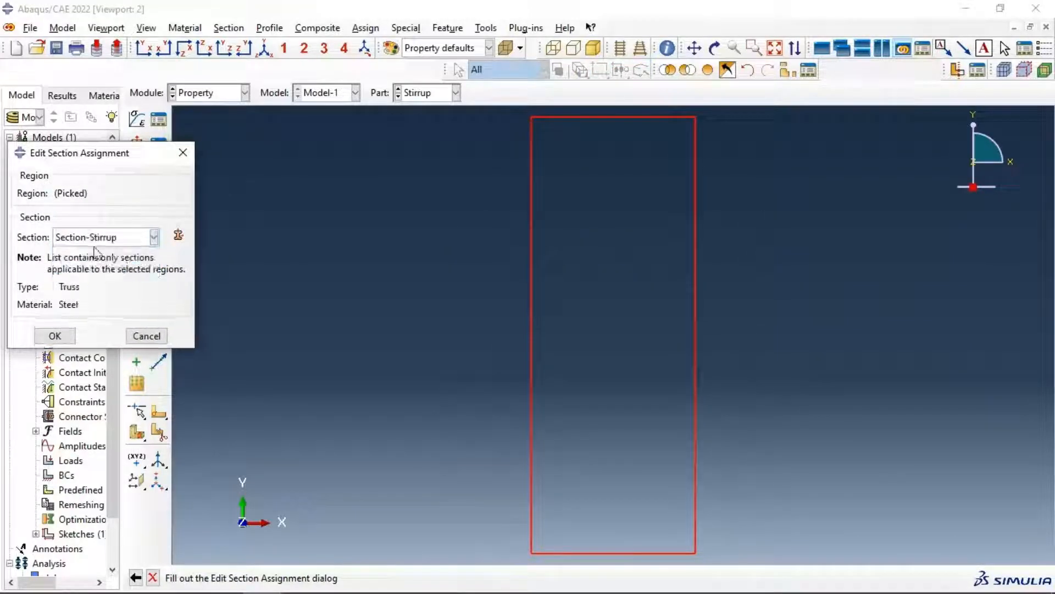
pyautogui.click(50, 340)
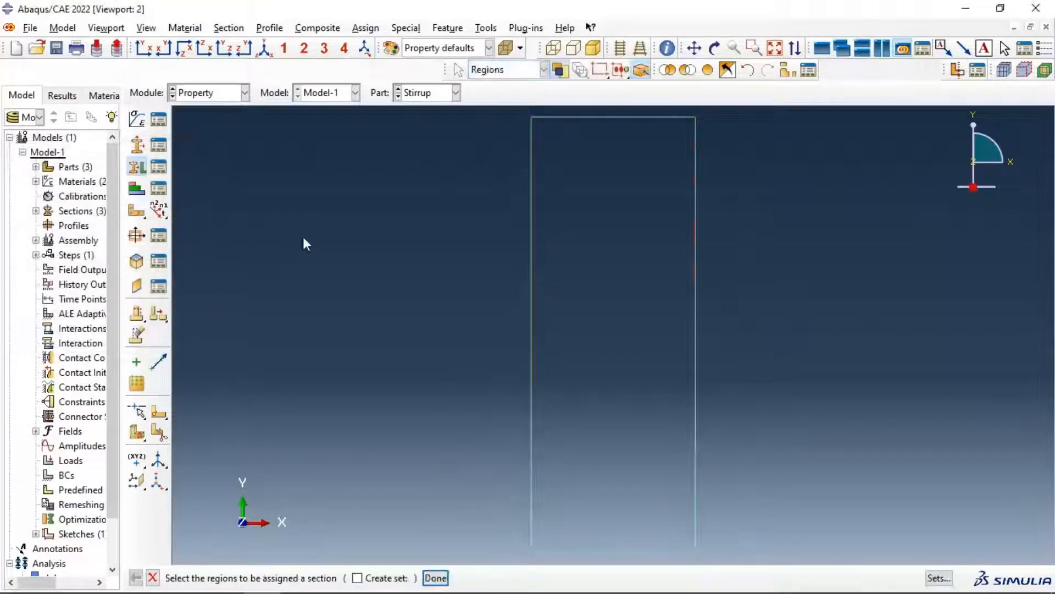
# Step: Assign Section-Rebar to the whole line of the rebar part without creating a set
pyautogui.click(422, 94)
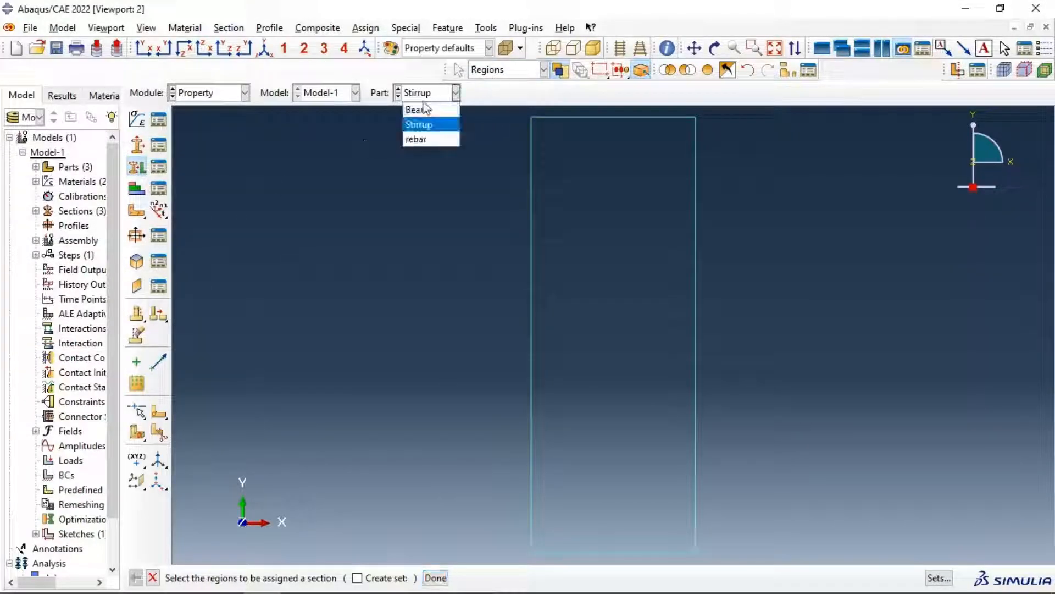
pyautogui.click(423, 137)
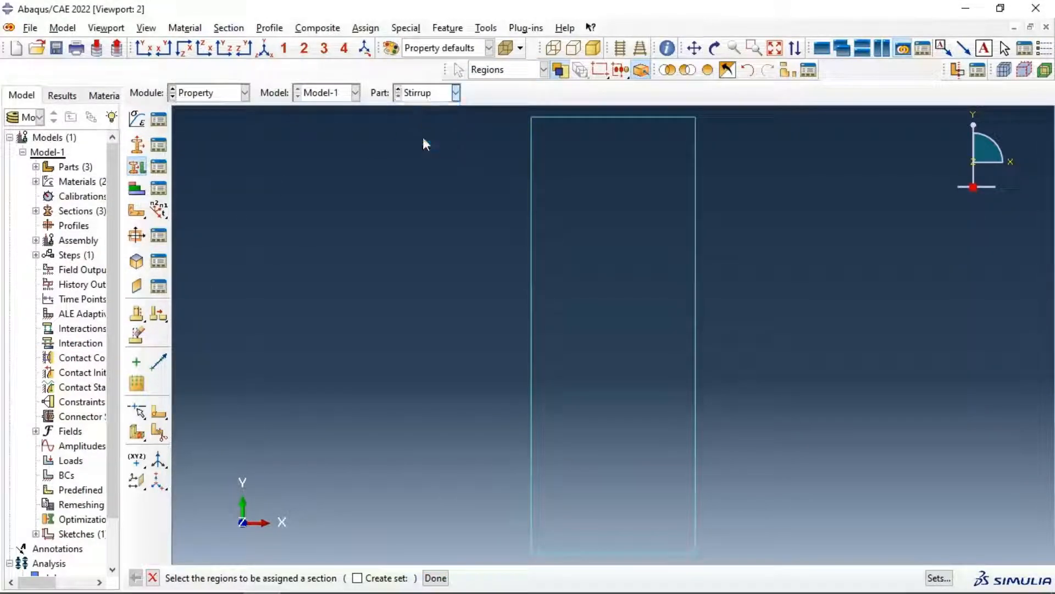
pyautogui.click(147, 168)
pyautogui.moveTo(259, 175); pyautogui.dragTo(725, 512)
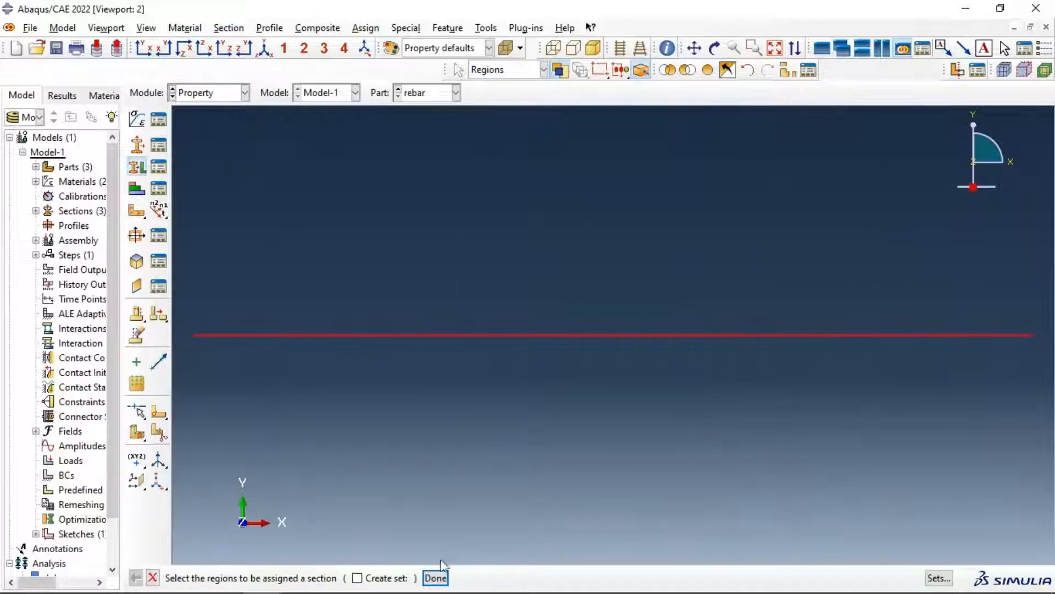
pyautogui.click(437, 577)
pyautogui.click(94, 236)
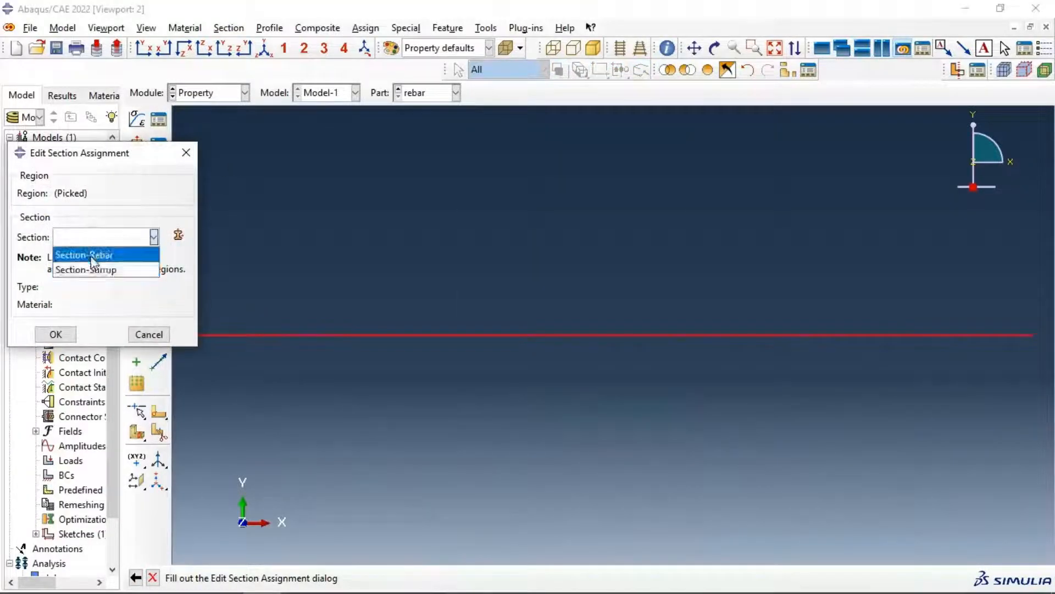
pyautogui.click(88, 255)
pyautogui.click(55, 334)
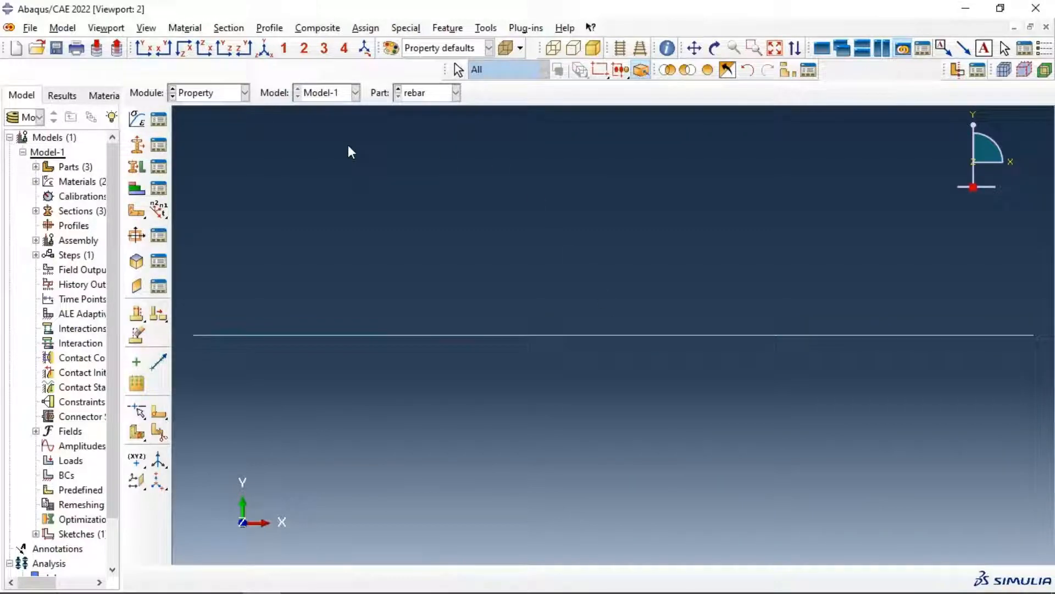
# Step: In the Assembly module, create dependent instances of the Stirrup and rebar parts without auto-offset
pyautogui.click(203, 97)
pyautogui.click(212, 122)
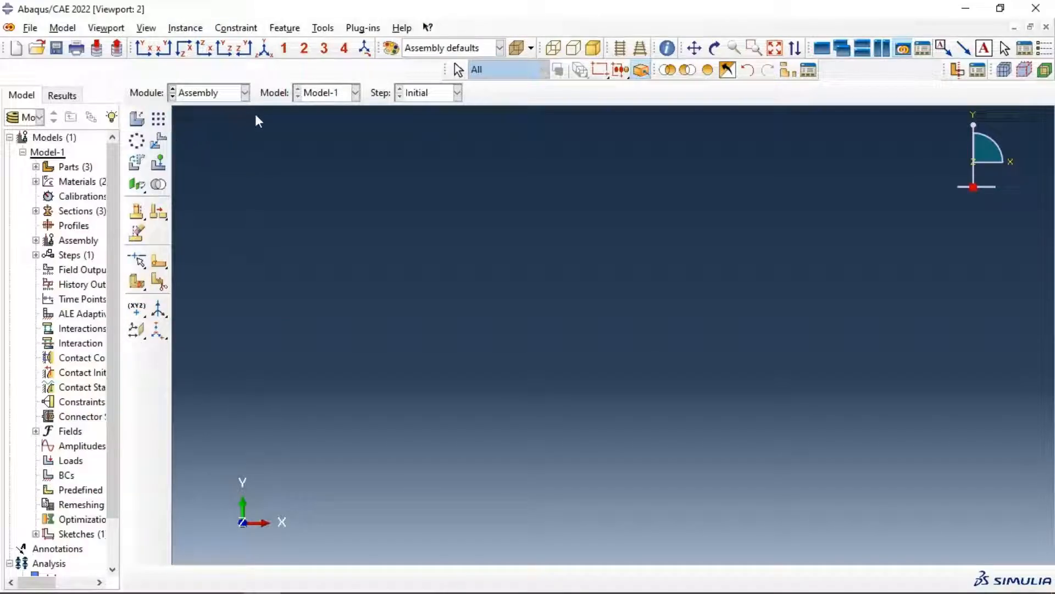
pyautogui.click(137, 118)
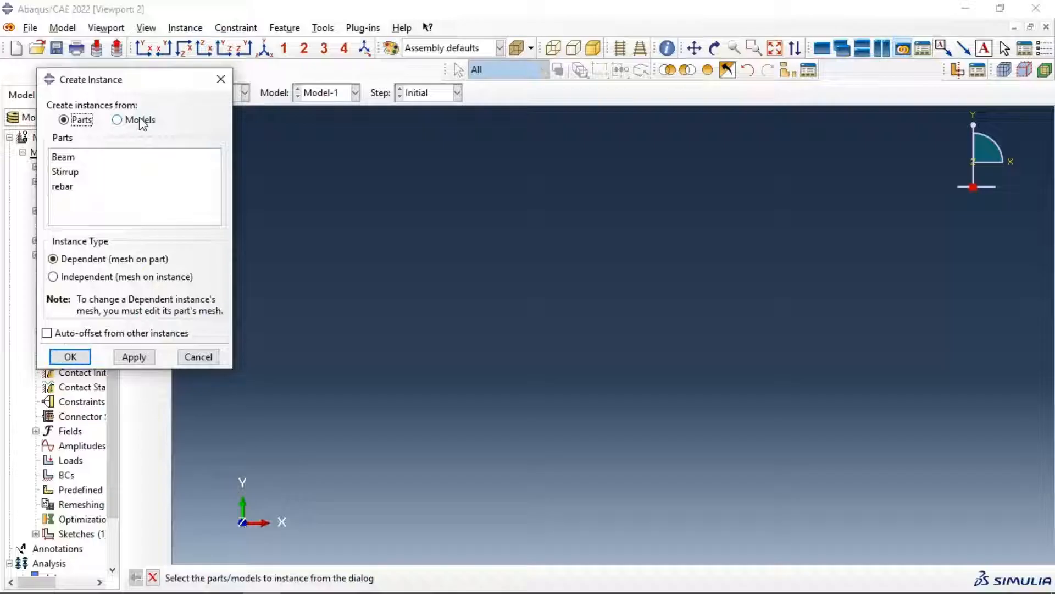
pyautogui.moveTo(71, 171); pyautogui.dragTo(71, 186)
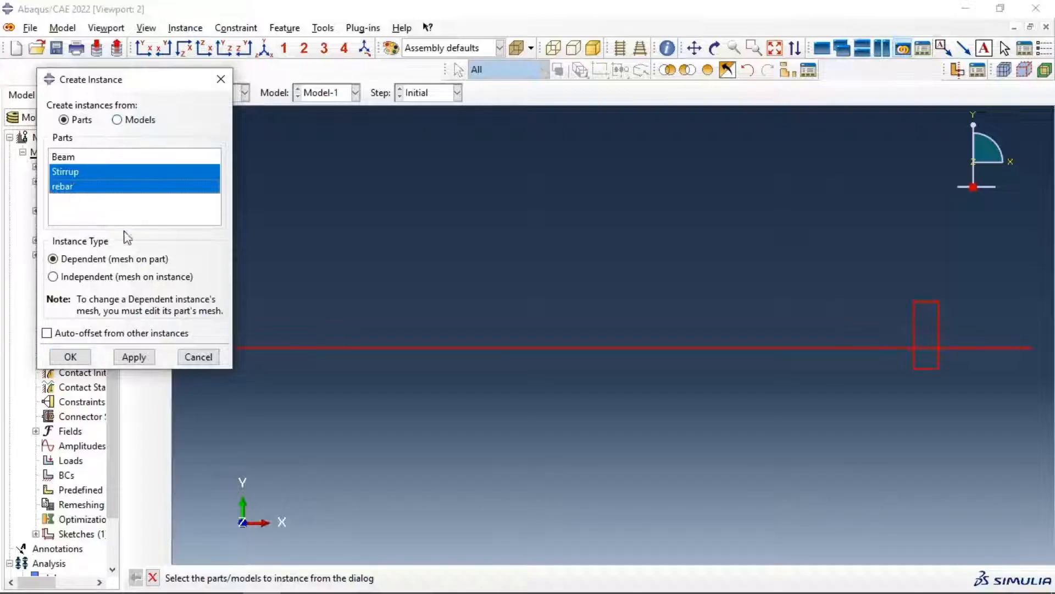
pyautogui.click(134, 357)
pyautogui.click(199, 357)
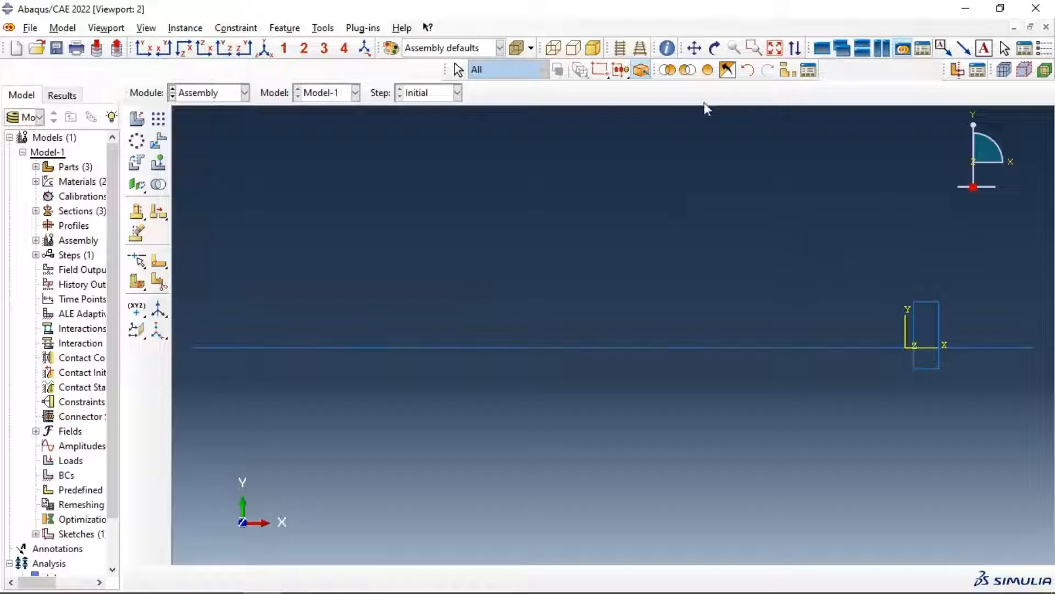
# Step: Rotate the rebar instance 90 degrees about the axis from the stirrup's lower-left corner to its upper-left corner
pyautogui.click(714, 48)
pyautogui.moveTo(926, 274); pyautogui.dragTo(713, 307)
pyautogui.moveTo(632, 332); pyautogui.dragTo(661, 334)
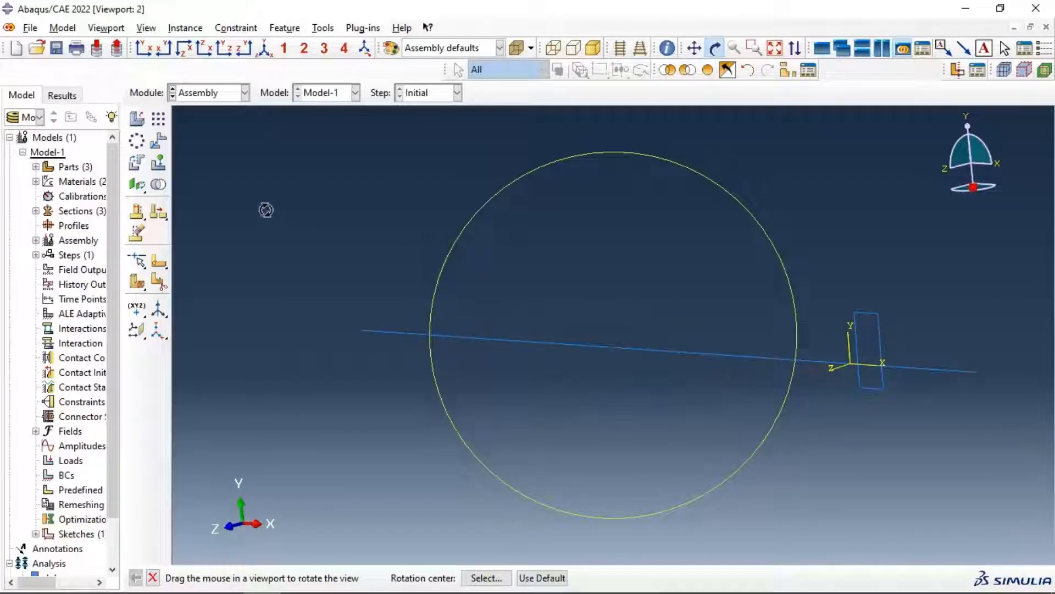
pyautogui.click(137, 164)
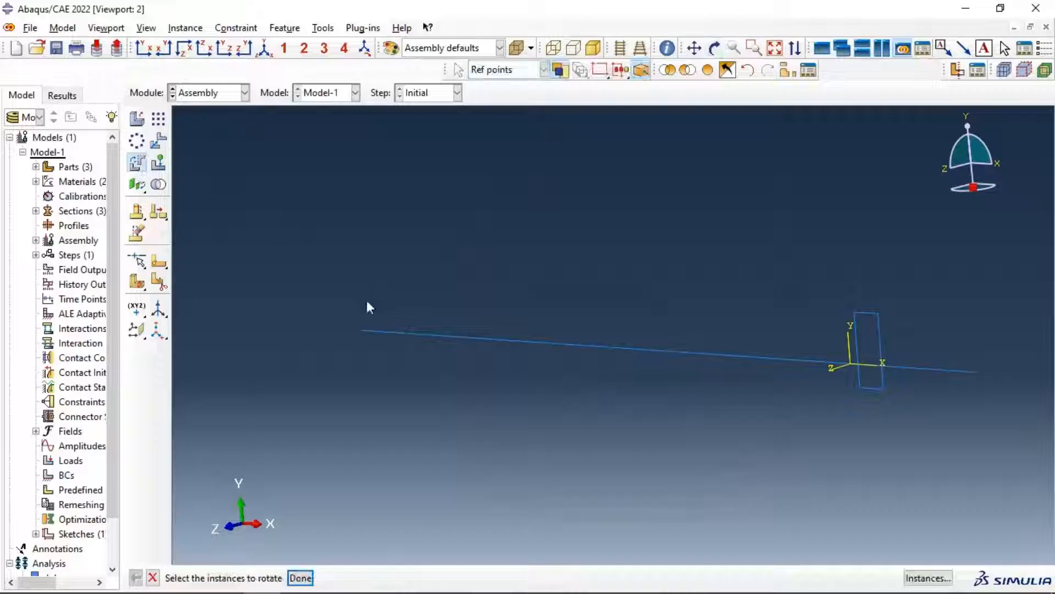
pyautogui.click(409, 334)
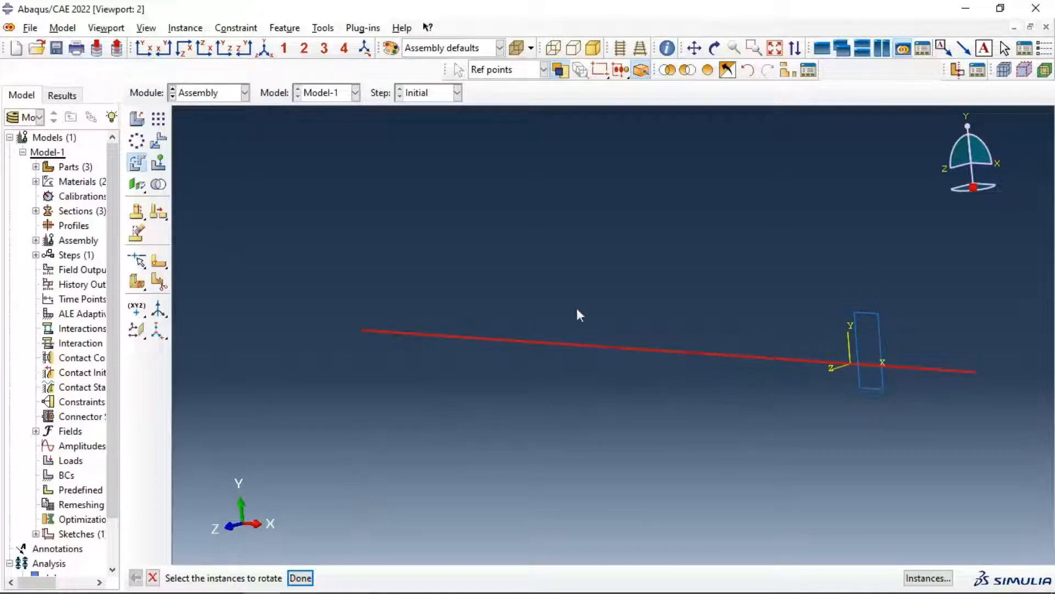
pyautogui.click(300, 577)
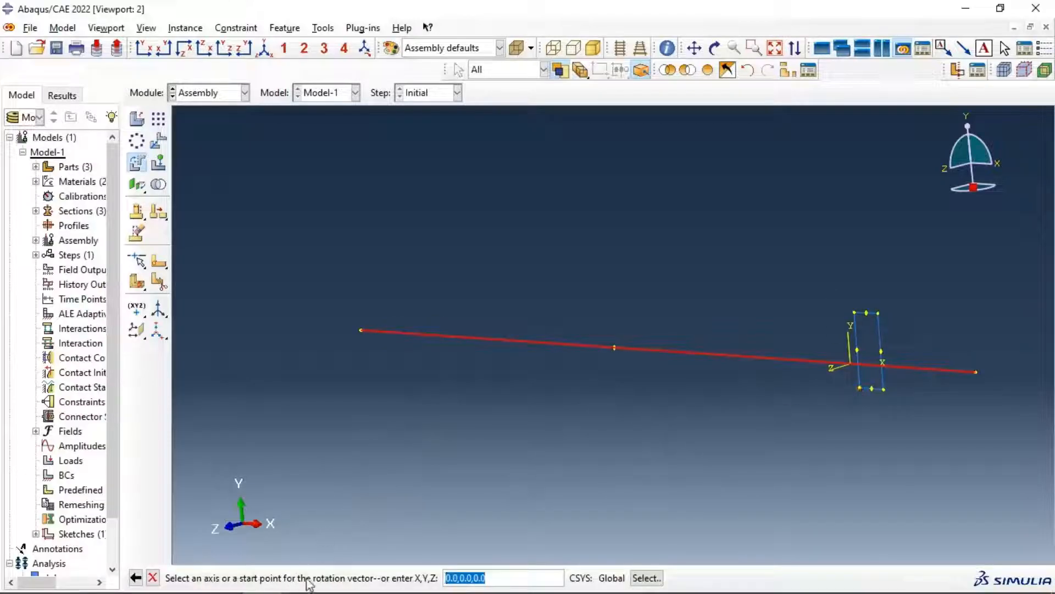
pyautogui.click(860, 388)
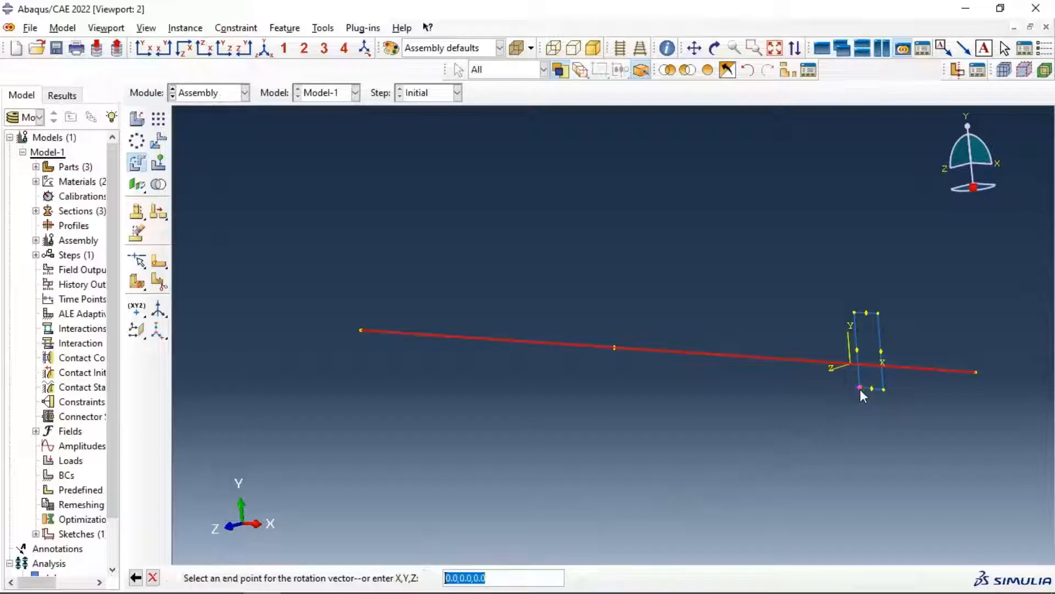
pyautogui.click(856, 315)
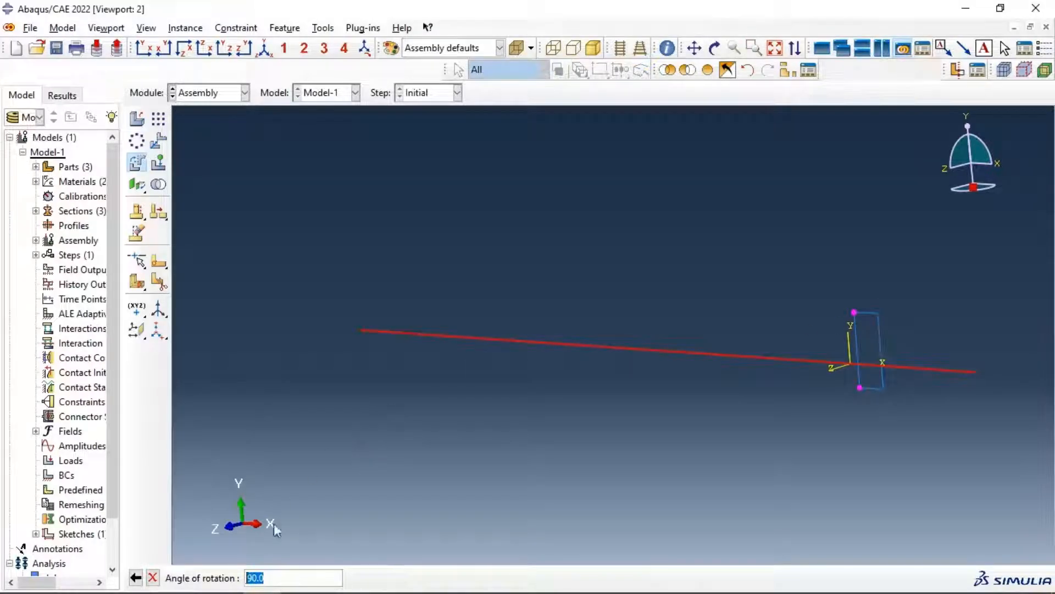
pyautogui.moveTo(272, 577); pyautogui.dragTo(246, 579)
pyautogui.press('Return')
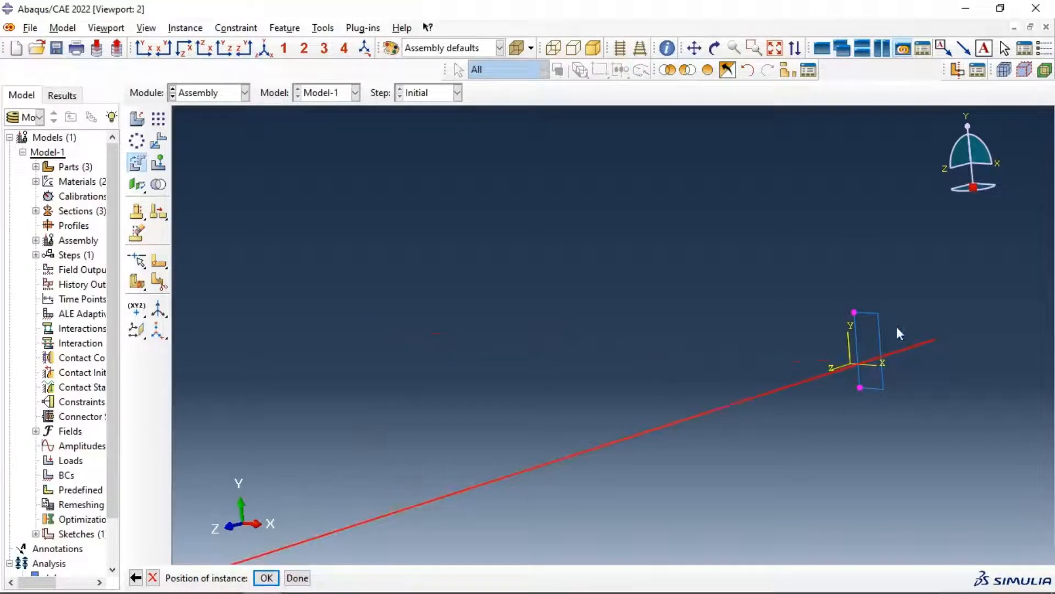
pyautogui.scroll(-1, 764, 294)
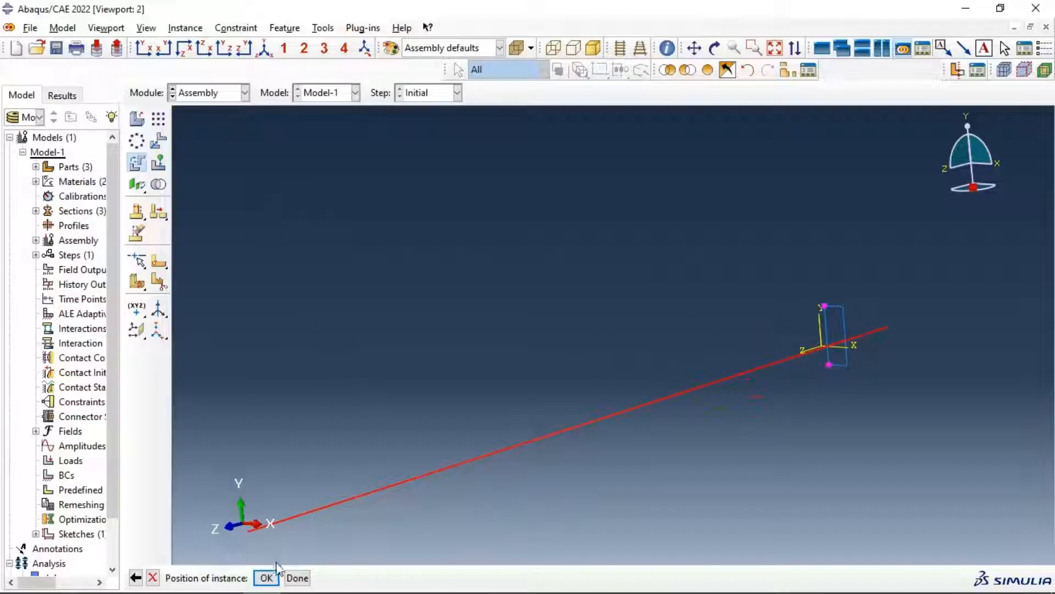
pyautogui.click(267, 578)
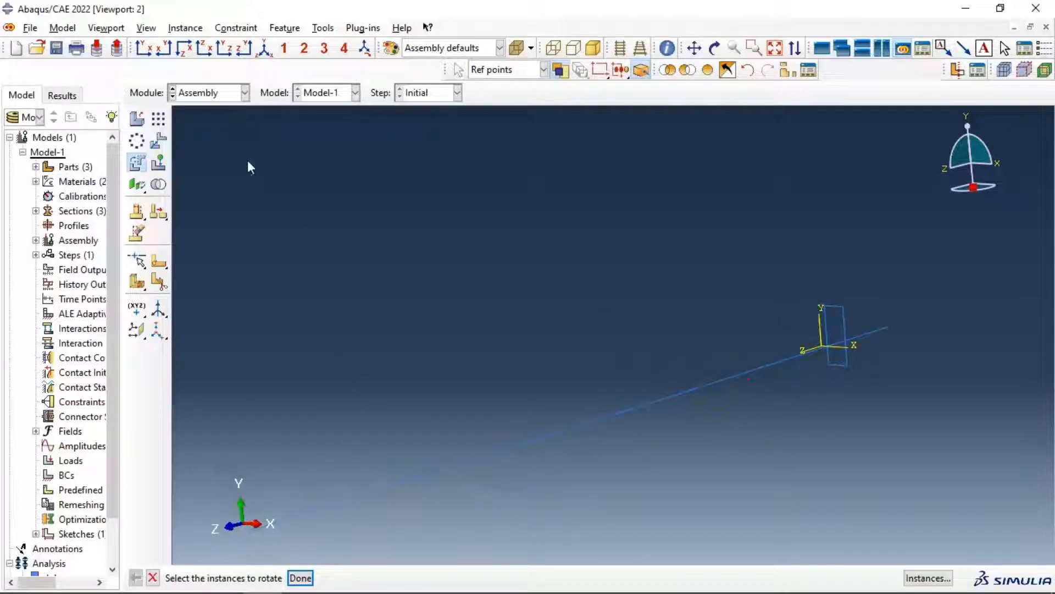
# Step: Translate the rebar instance from its end point nearest the stirrup to the stirrup's lower-left corner
pyautogui.click(160, 142)
pyautogui.moveTo(701, 329); pyautogui.dragTo(459, 532)
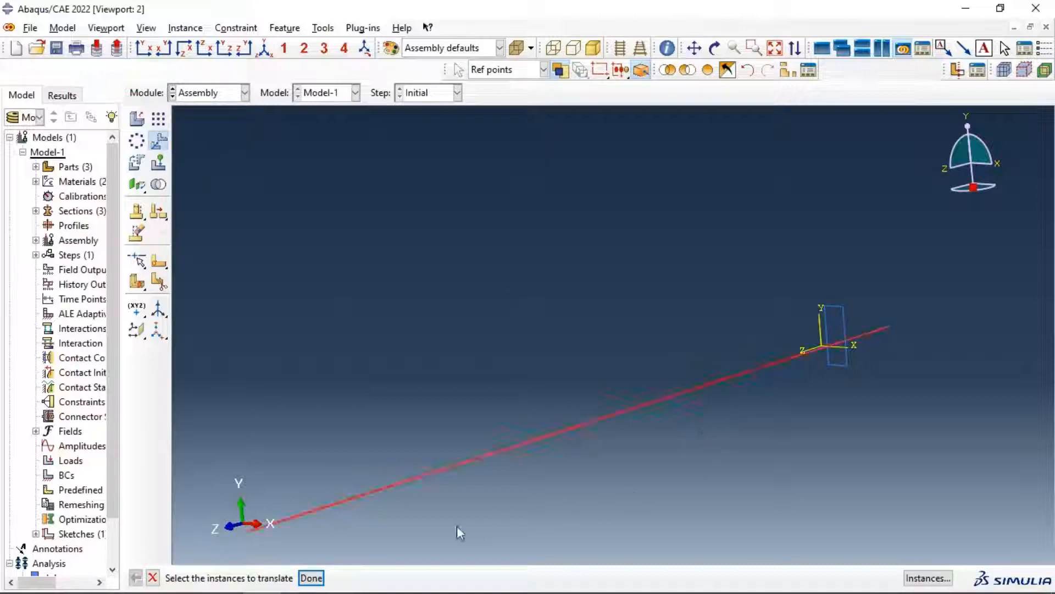
pyautogui.click(311, 577)
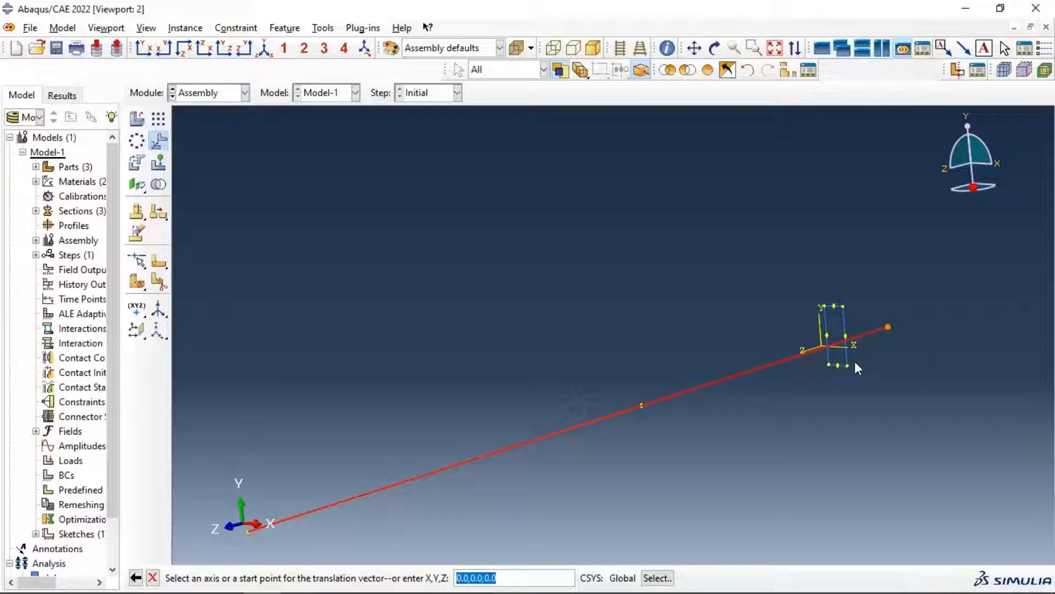
pyautogui.click(889, 325)
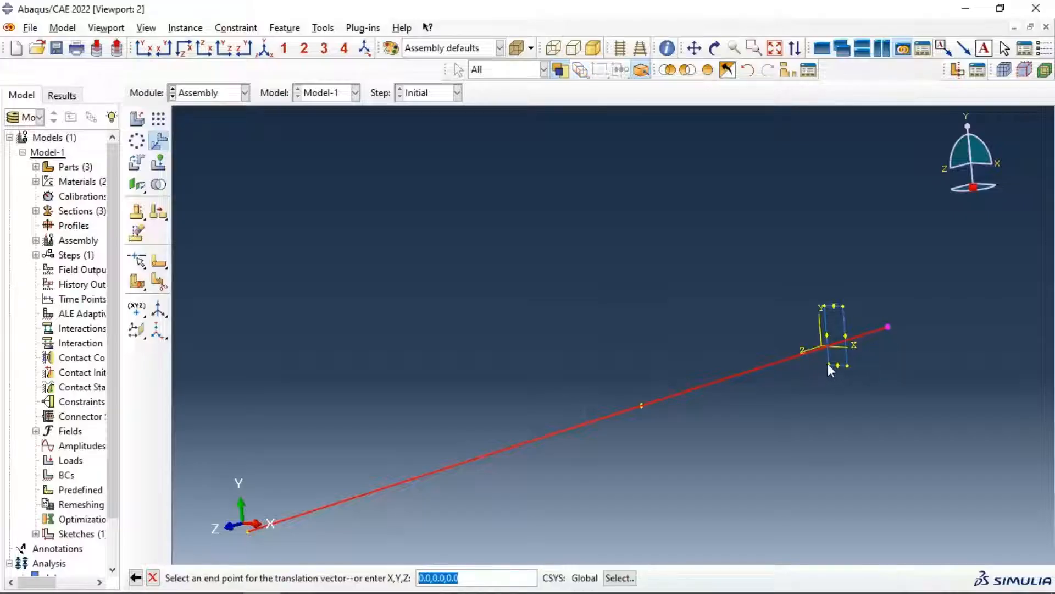
pyautogui.click(828, 364)
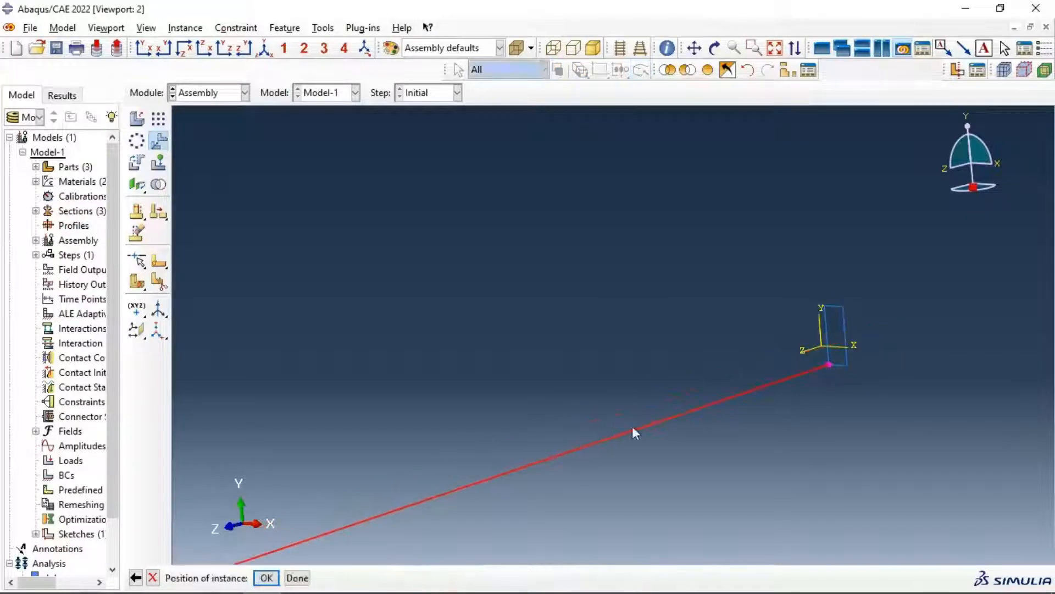
pyautogui.click(266, 577)
pyautogui.scroll(-2, 587, 226)
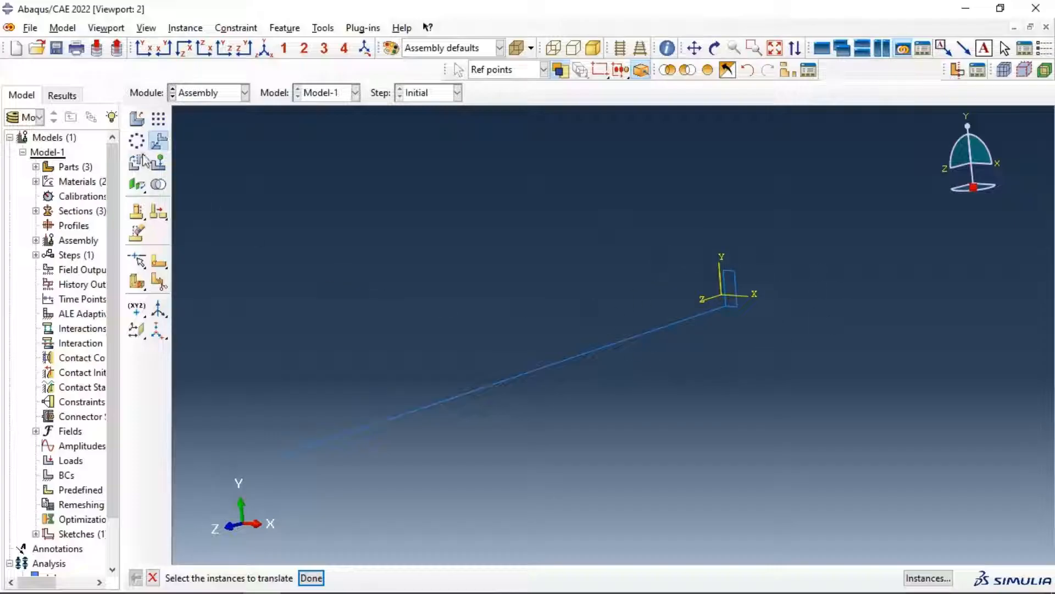
# Step: Create three more dependent instances of the rebar part with auto-offset from other instances
pyautogui.click(138, 119)
pyautogui.click(65, 186)
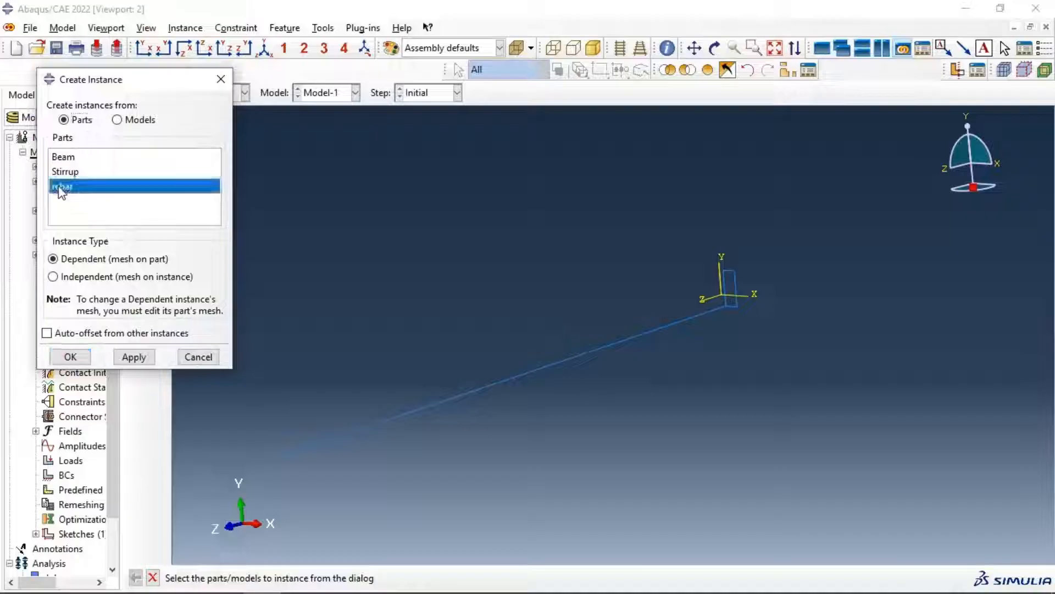
pyautogui.click(109, 333)
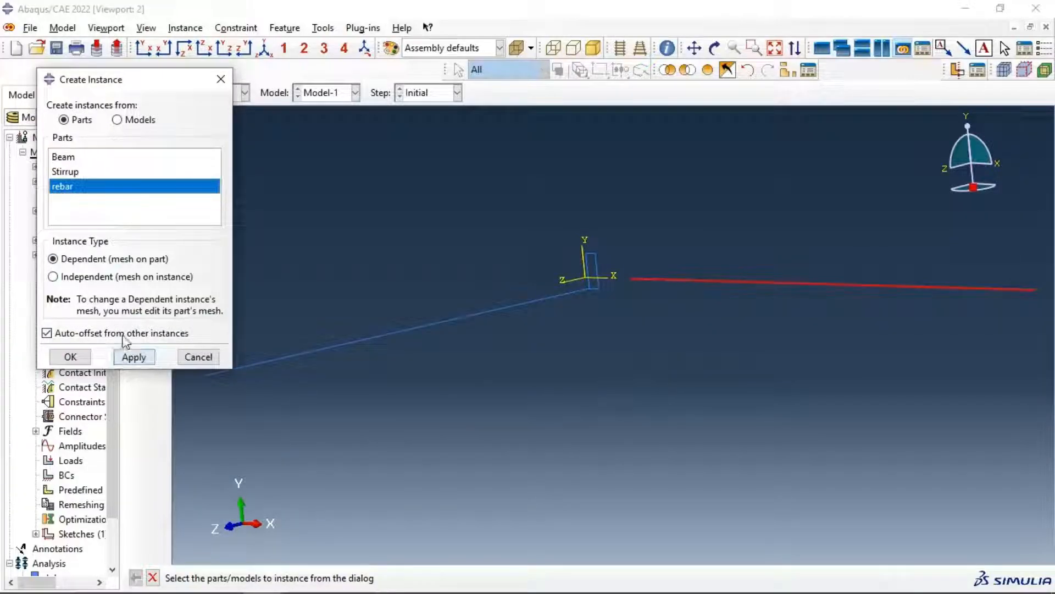
pyautogui.click(124, 356)
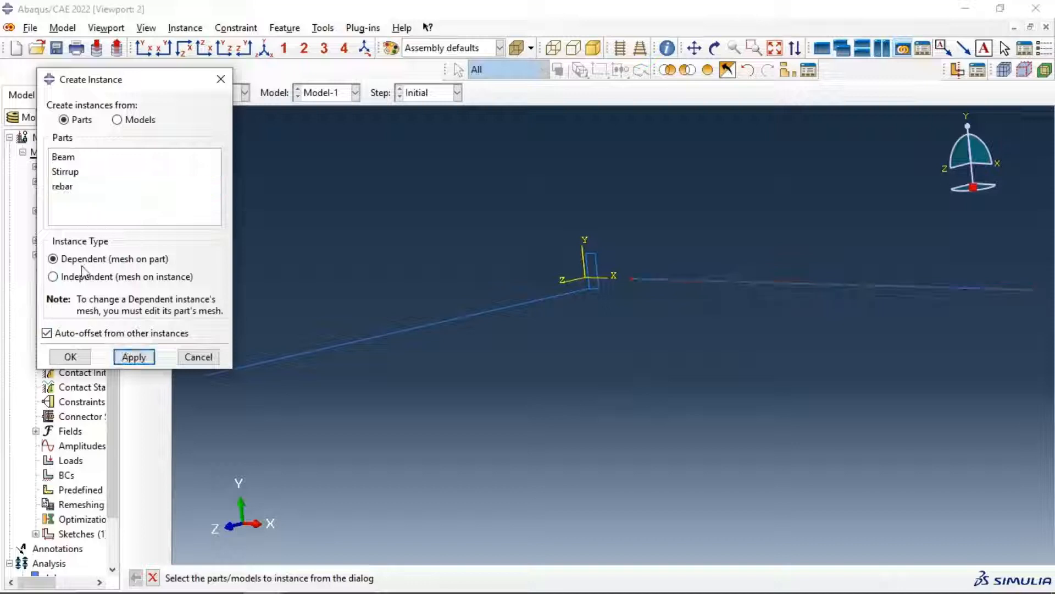
pyautogui.click(65, 187)
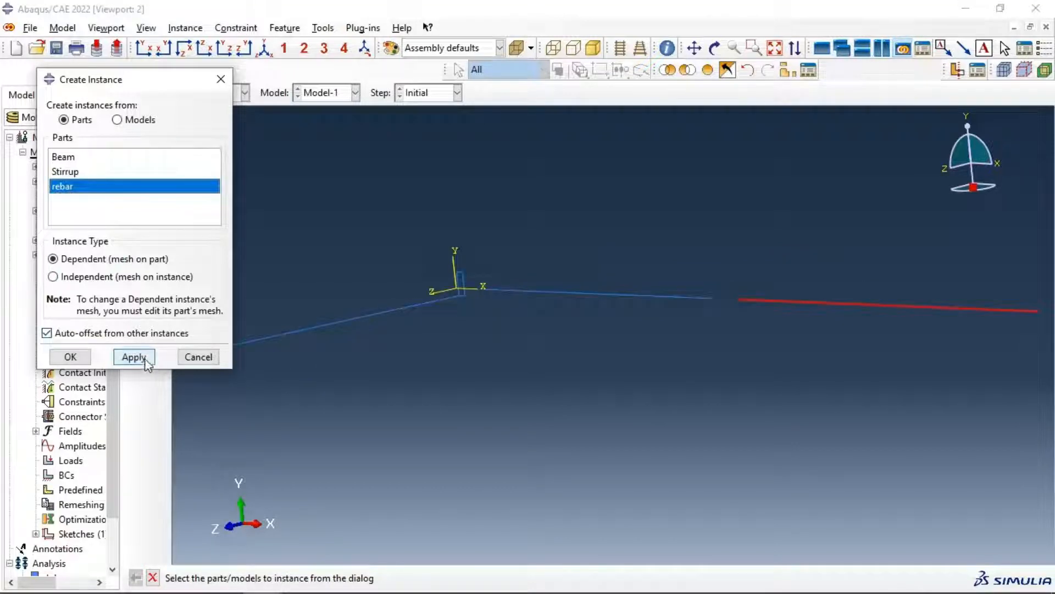
pyautogui.click(144, 358)
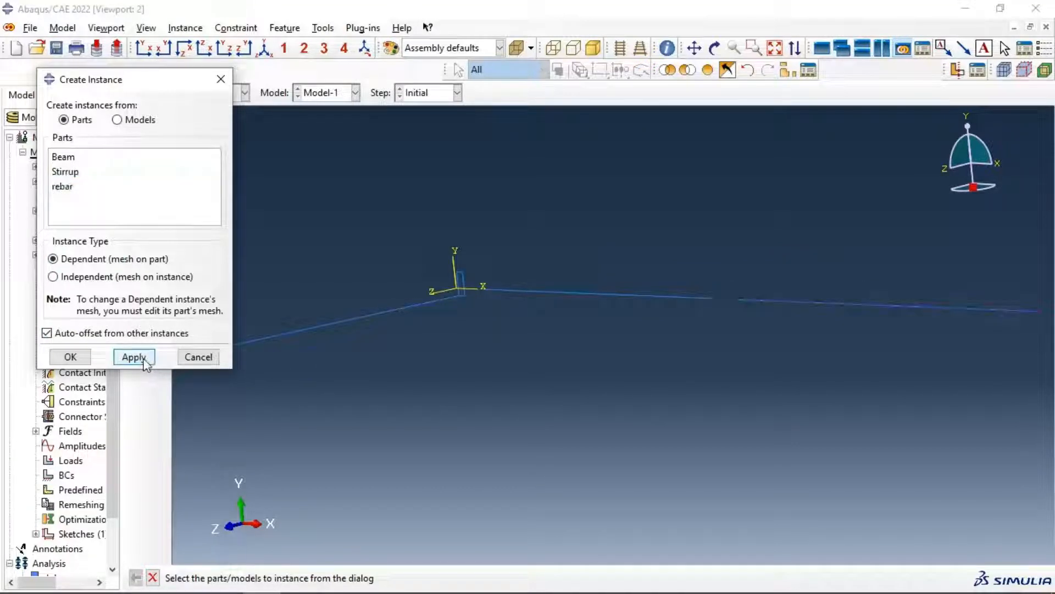
pyautogui.click(144, 358)
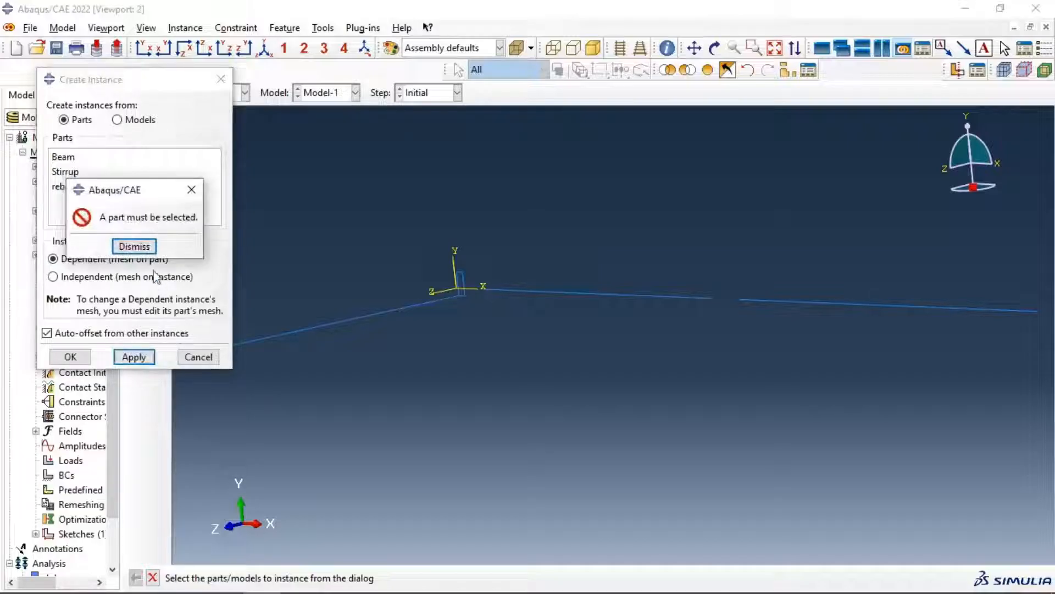
pyautogui.click(134, 246)
pyautogui.click(65, 187)
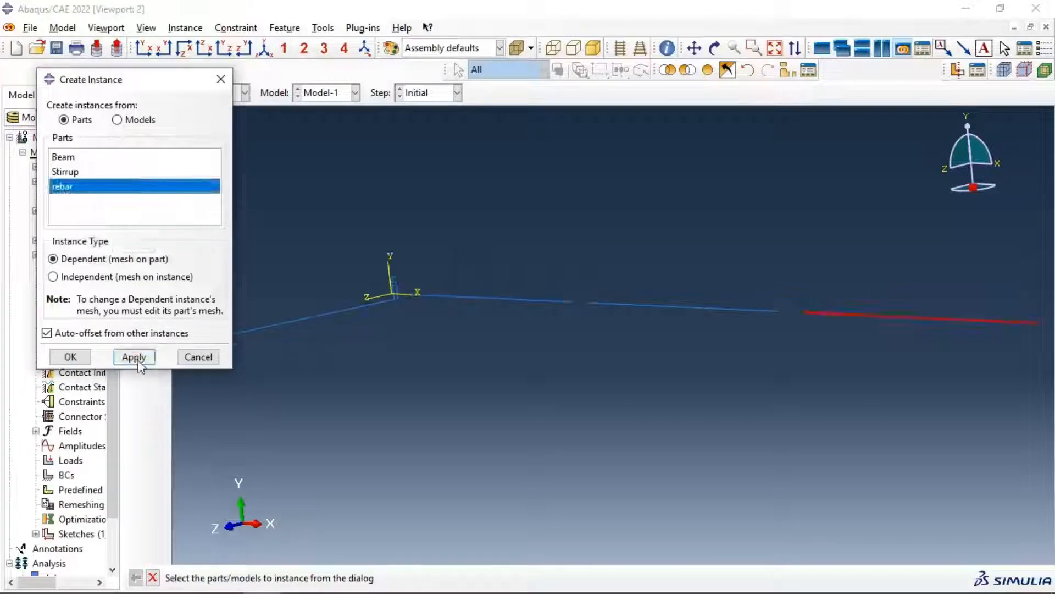
pyautogui.click(138, 363)
pyautogui.click(212, 360)
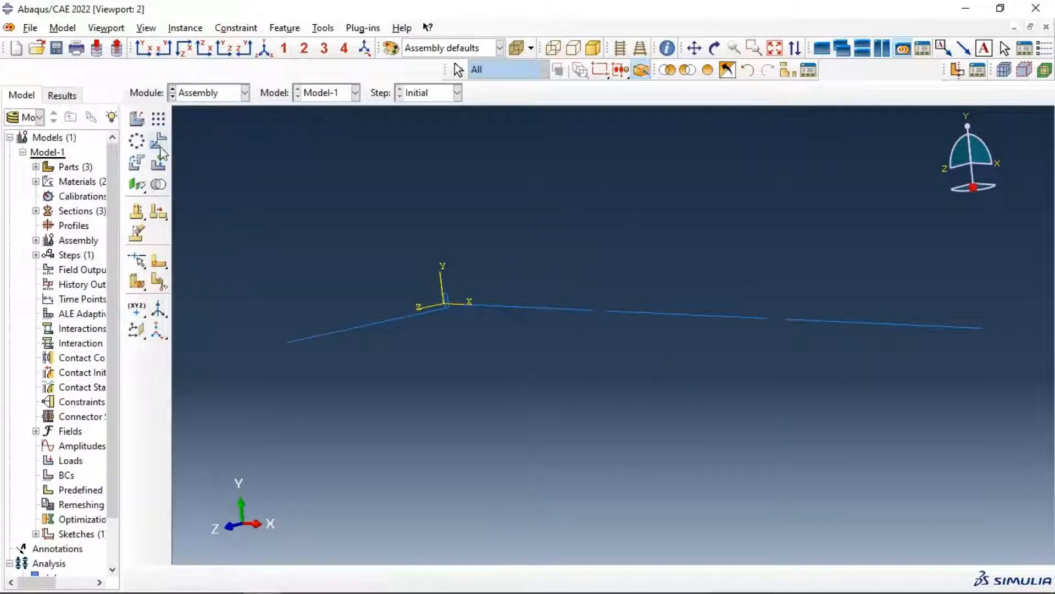
# Step: Rotate the new rebar instance nearest the stirrup 90 degrees about the axis from the stirrup's lower-right corner to its upper-right corner
pyautogui.click(137, 162)
pyautogui.click(555, 309)
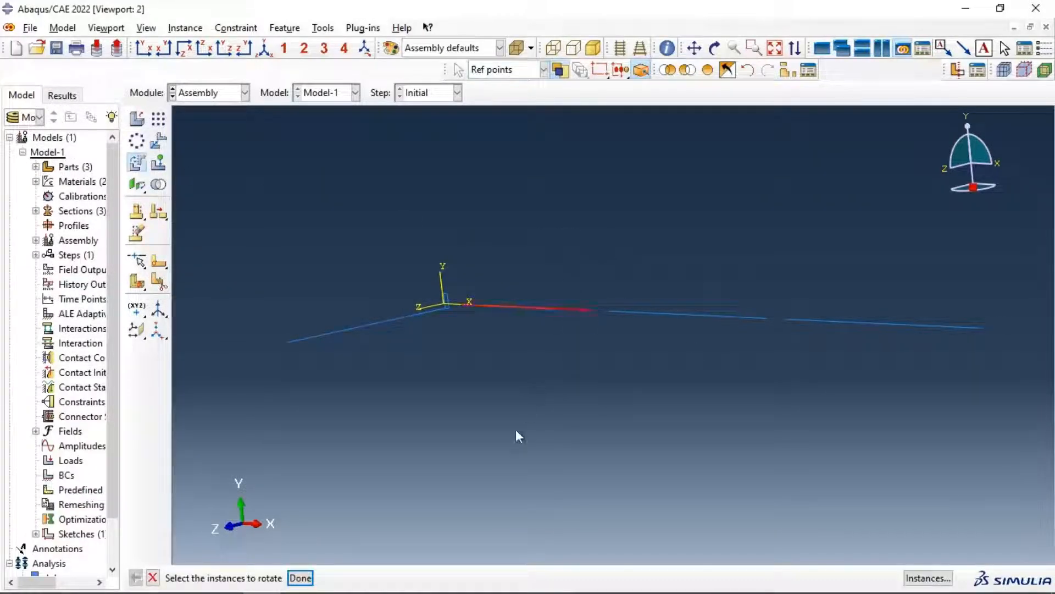
pyautogui.click(300, 577)
pyautogui.scroll(4, 450, 308)
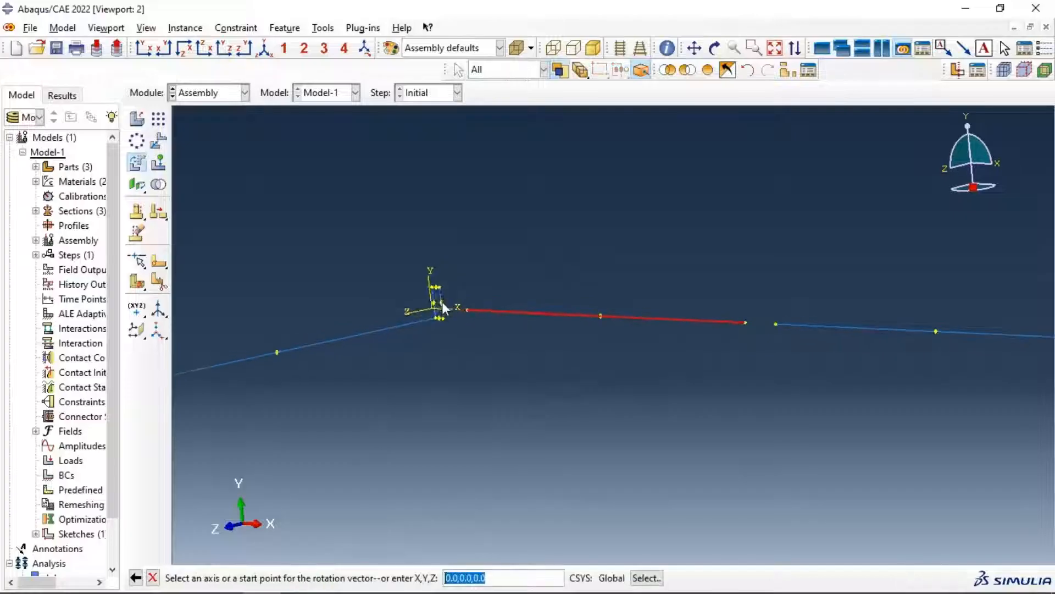
pyautogui.click(443, 323)
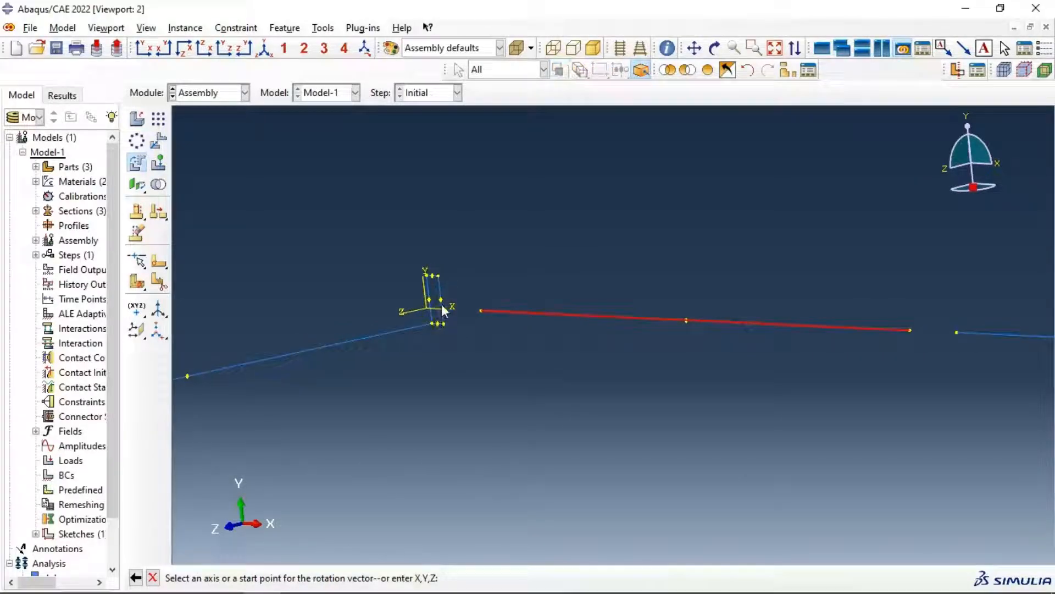
pyautogui.click(438, 274)
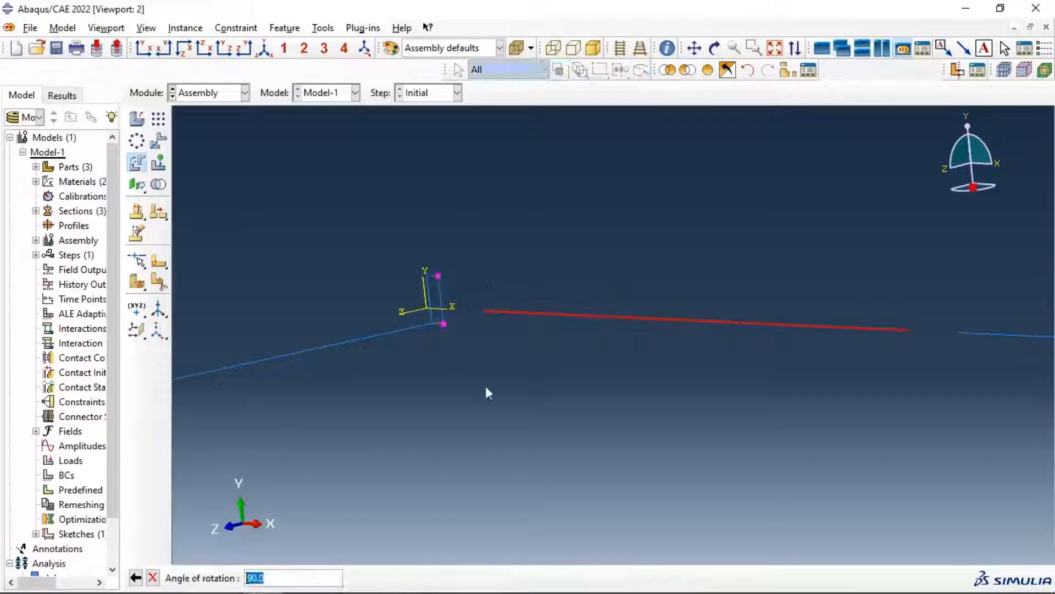
pyautogui.press('Return')
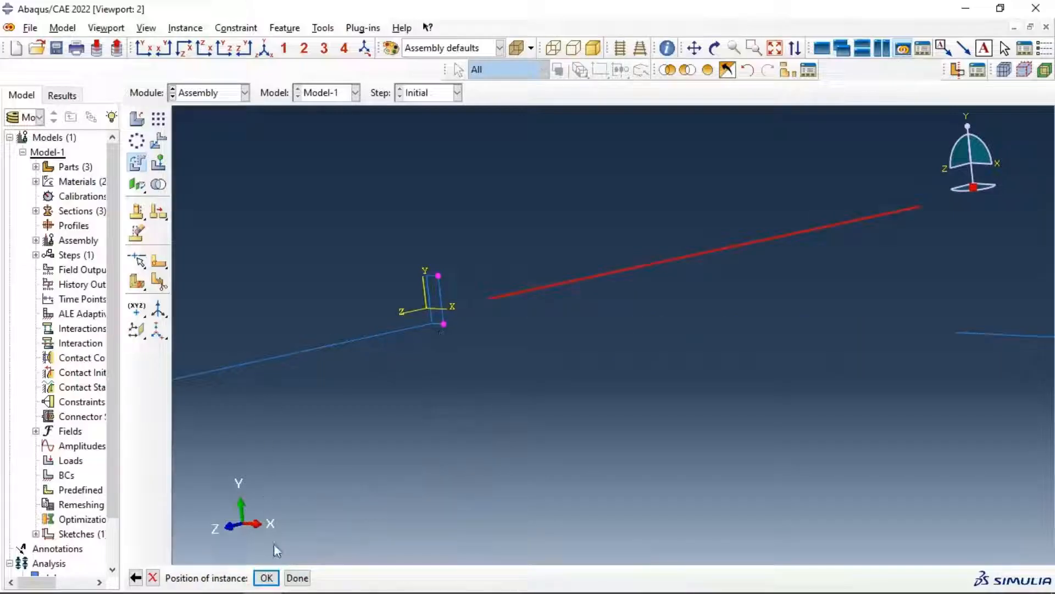
pyautogui.click(266, 577)
pyautogui.moveTo(979, 271); pyautogui.dragTo(992, 370)
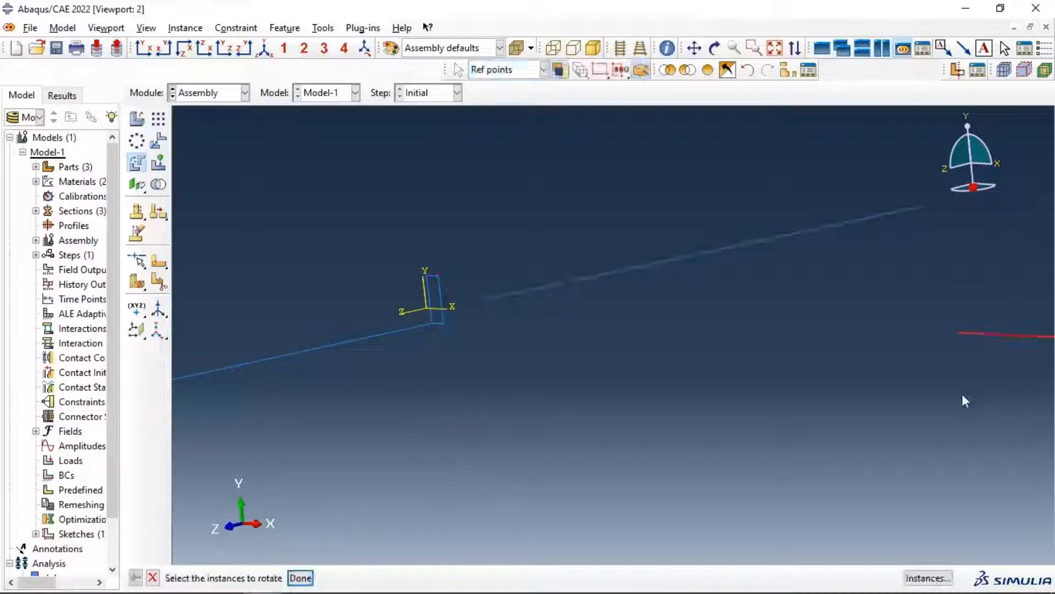
pyautogui.middleClick(962, 393)
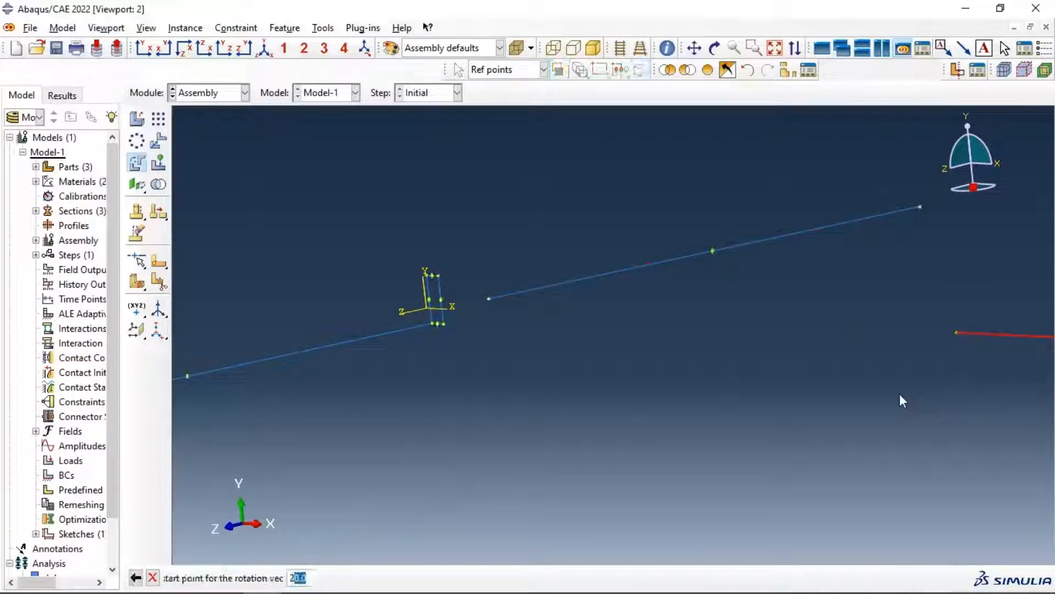
pyautogui.click(444, 324)
pyautogui.click(439, 276)
pyautogui.press('Return')
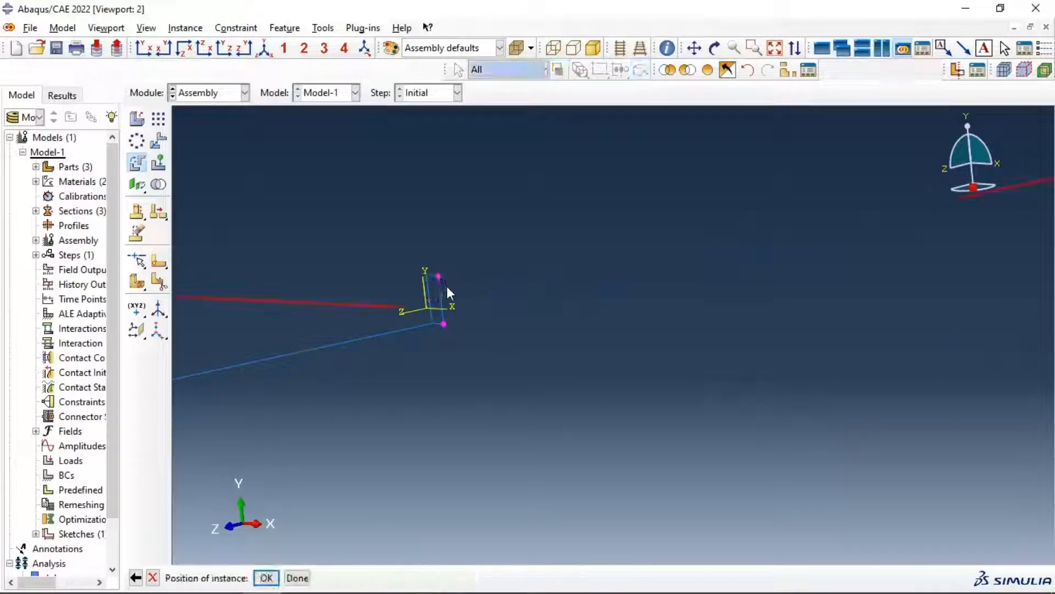
pyautogui.scroll(-4, 611, 301)
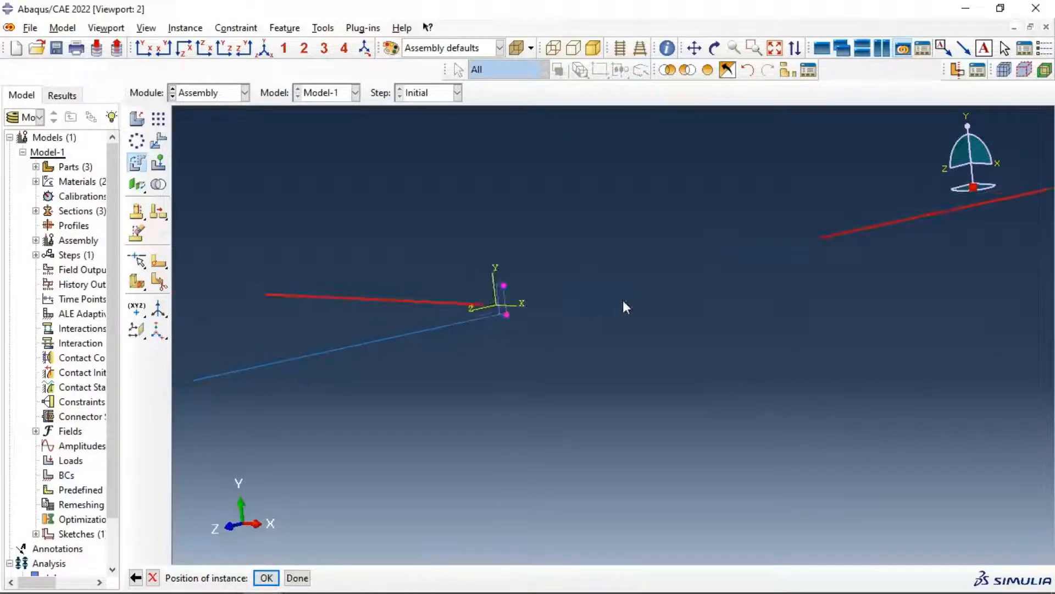
pyautogui.scroll(-2, 624, 306)
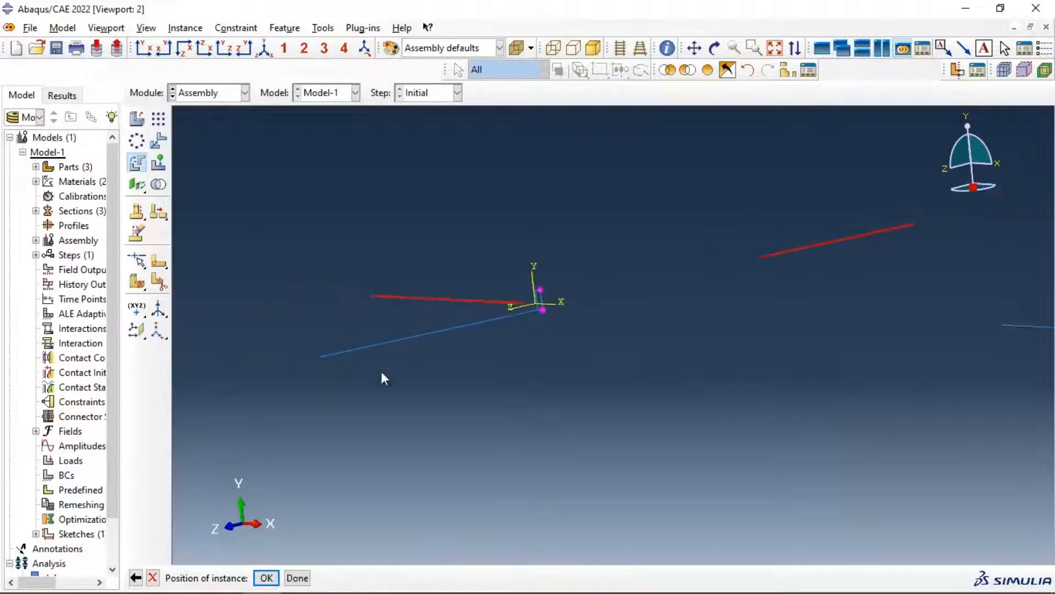
pyautogui.click(136, 577)
pyautogui.click(137, 577)
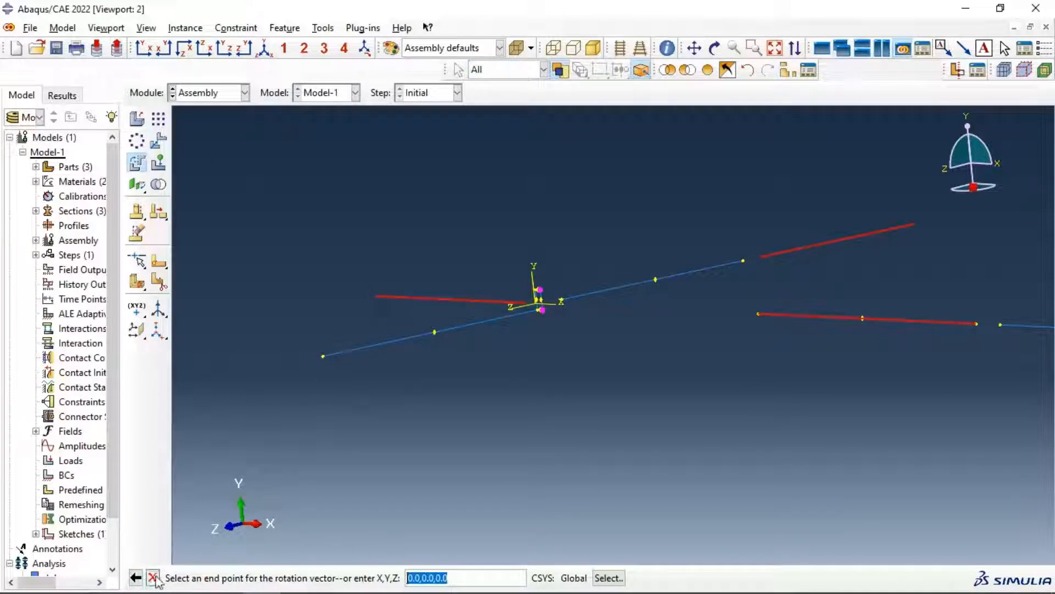
pyautogui.click(153, 577)
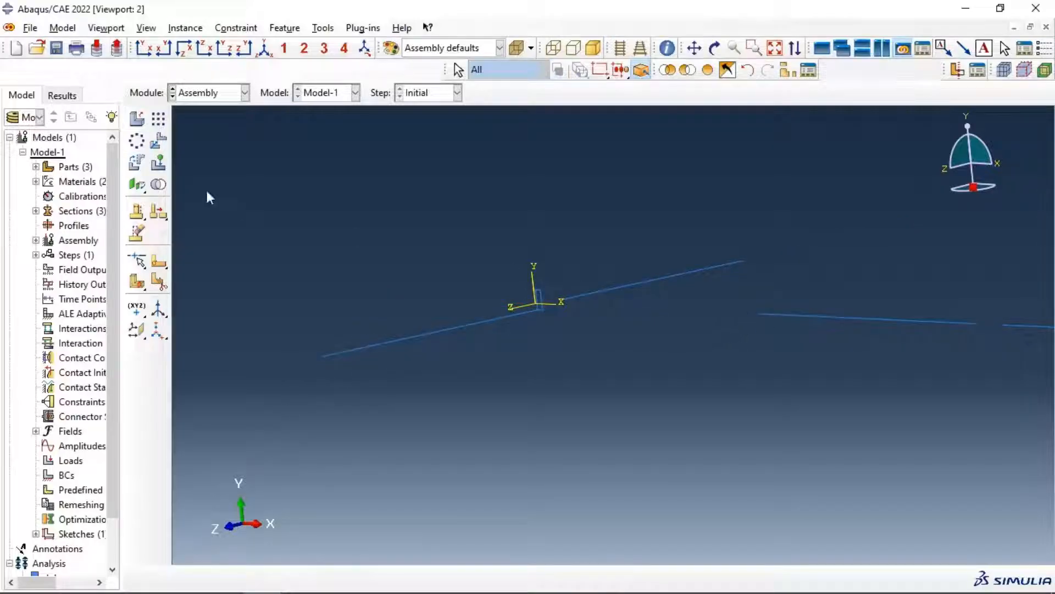
# Step: Rotate the nearer of the two unrotated rebar instances 90 degrees about the stirrup's right edge, from its lower to its upper corner
pyautogui.click(137, 162)
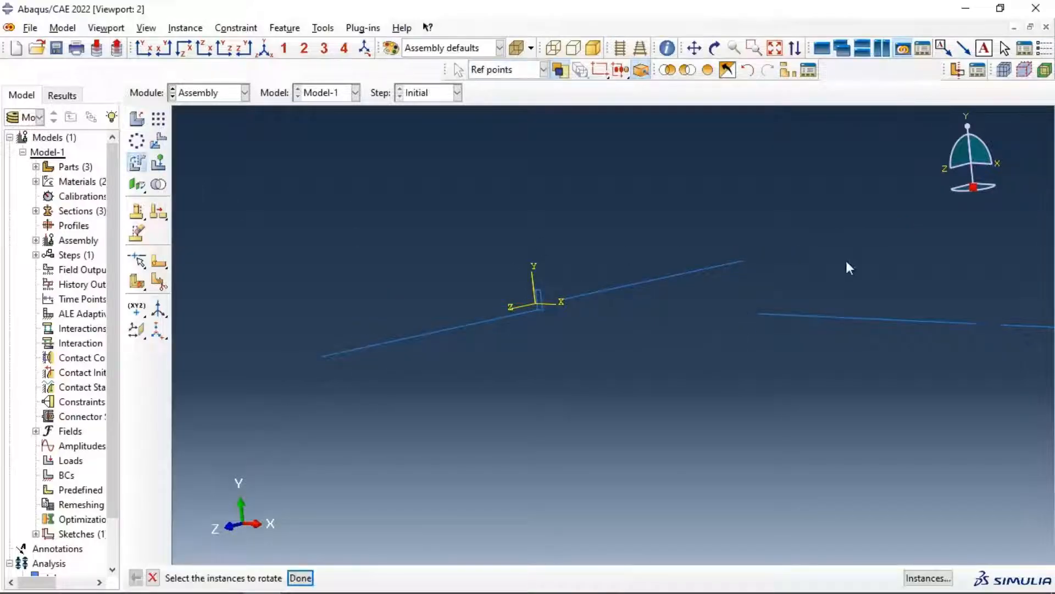
pyautogui.click(843, 318)
pyautogui.middleClick(834, 387)
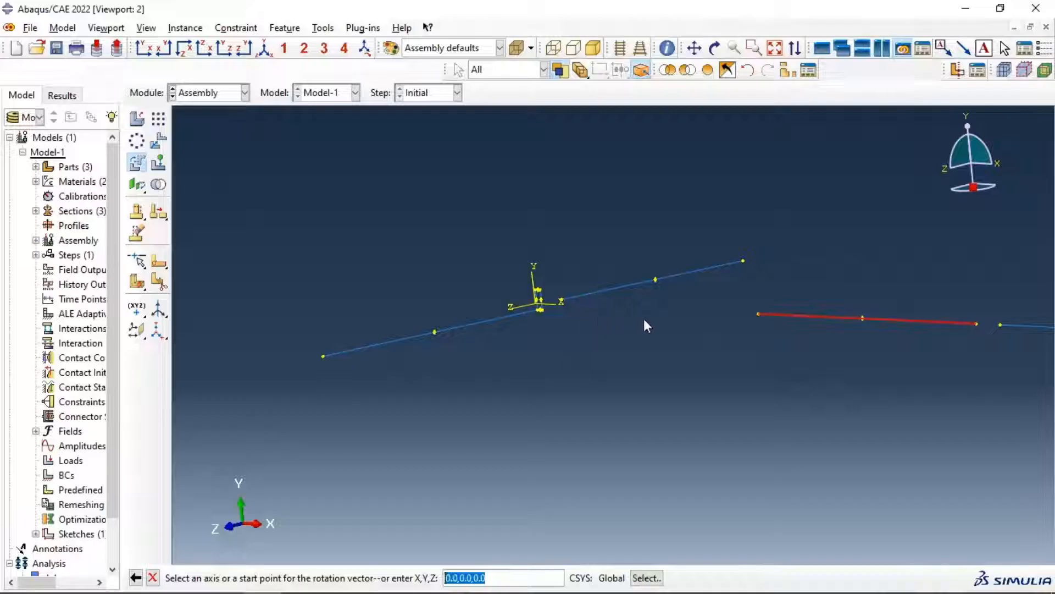
pyautogui.scroll(3, 543, 314)
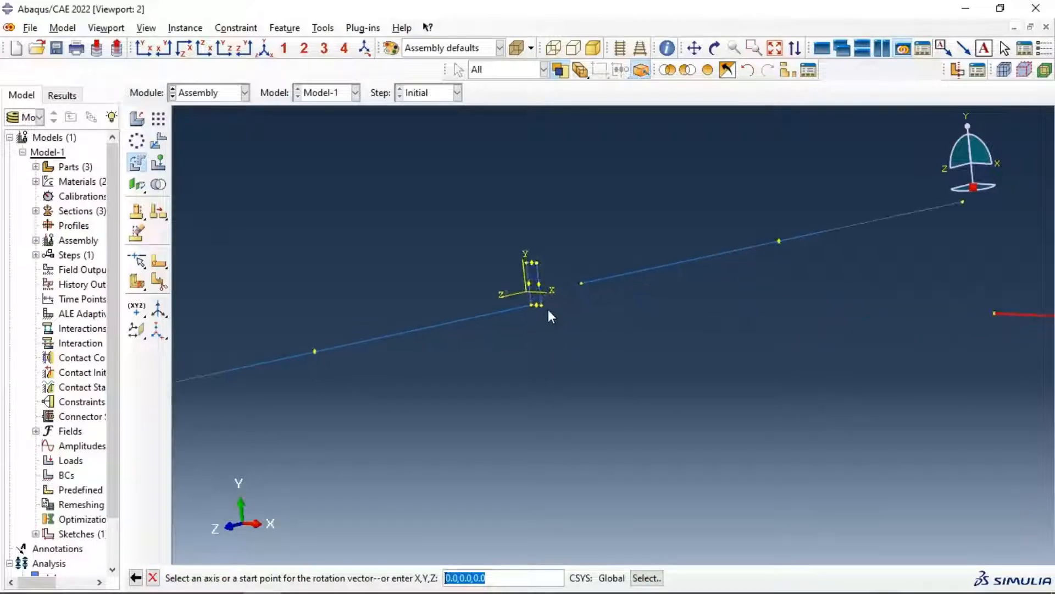
pyautogui.click(541, 305)
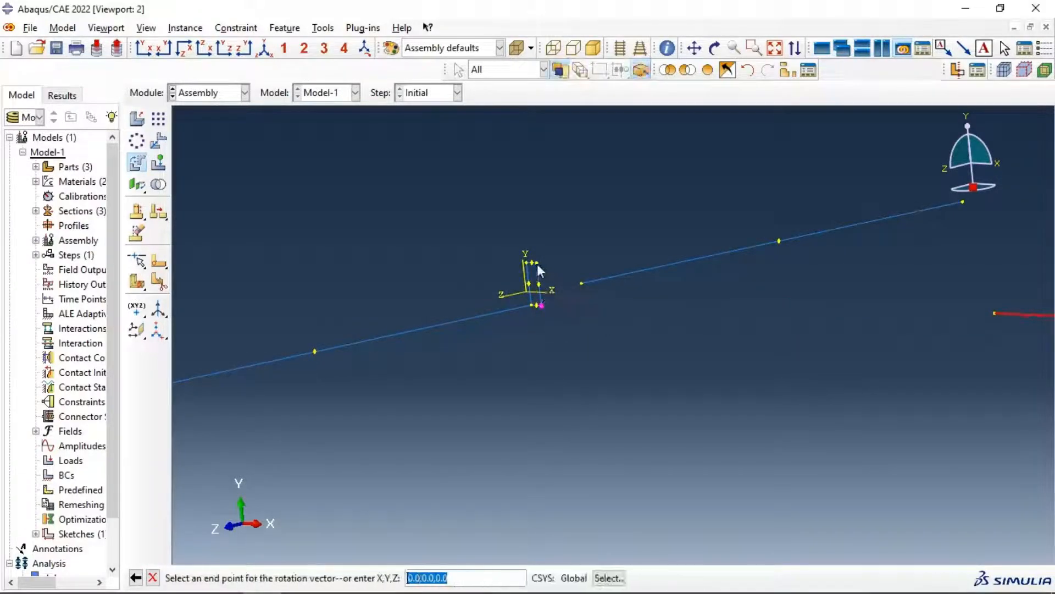
pyautogui.click(536, 264)
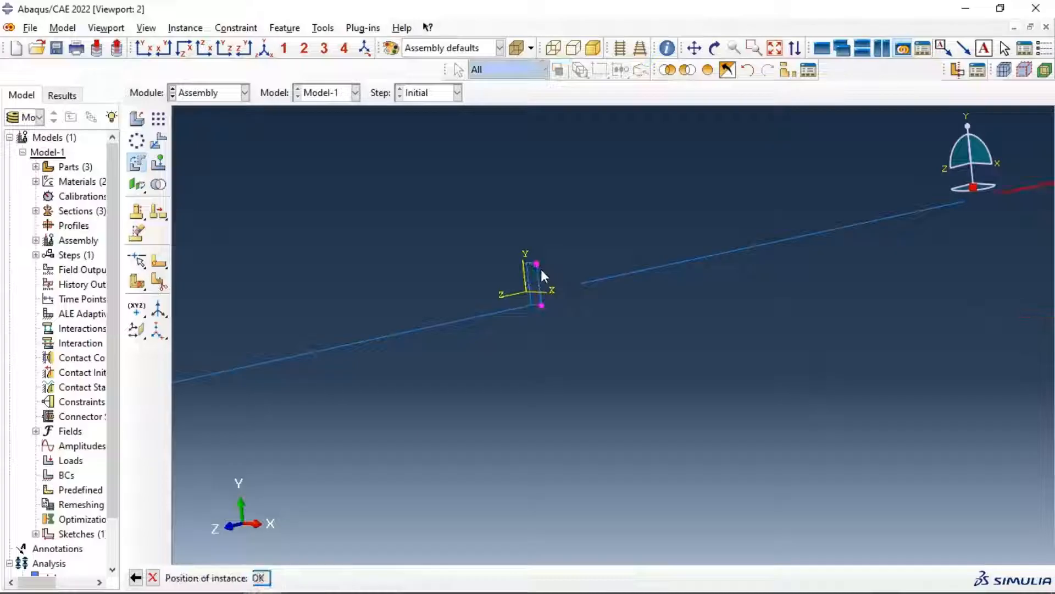
pyautogui.middleClick(581, 282)
pyautogui.click(266, 578)
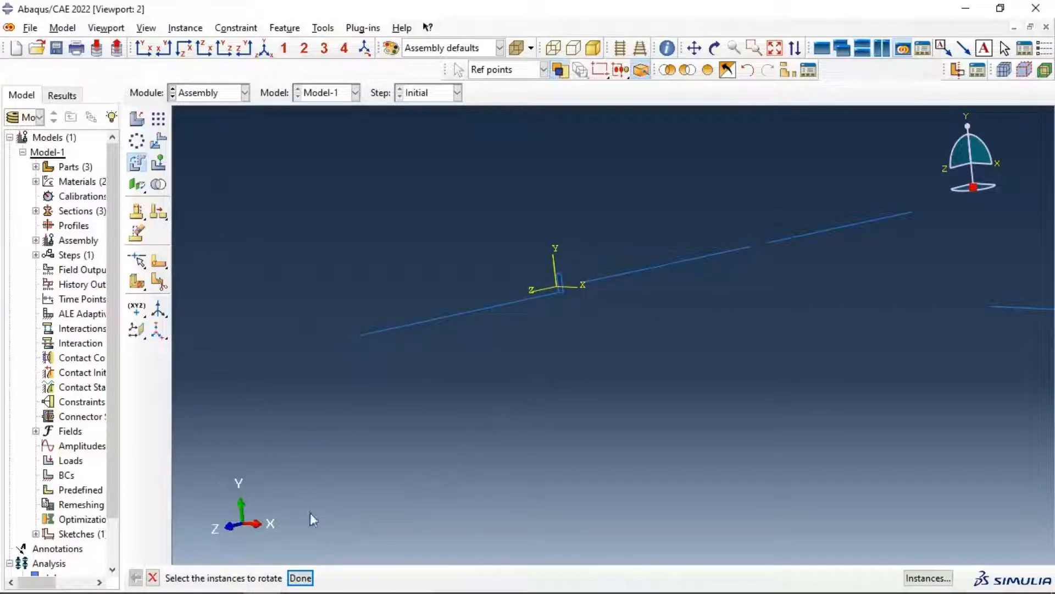
pyautogui.click(301, 577)
# Step: Rotate the last unrotated rebar instance 90 degrees about the axis from the stirrup's lower-right corner to its upper-right corner
pyautogui.click(137, 162)
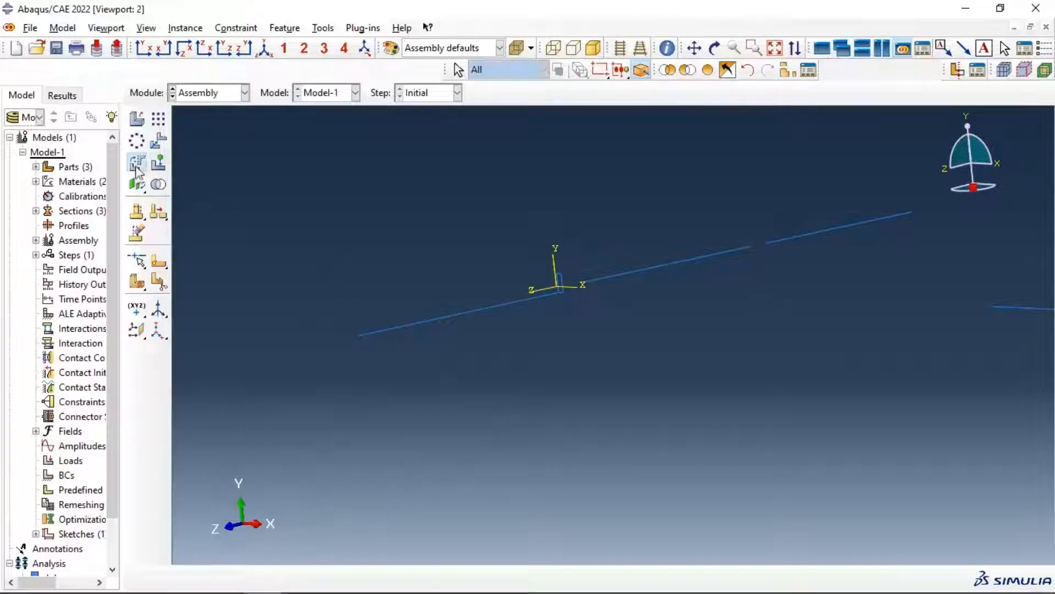
pyautogui.moveTo(982, 277); pyautogui.dragTo(1025, 354)
pyautogui.middleClick(587, 405)
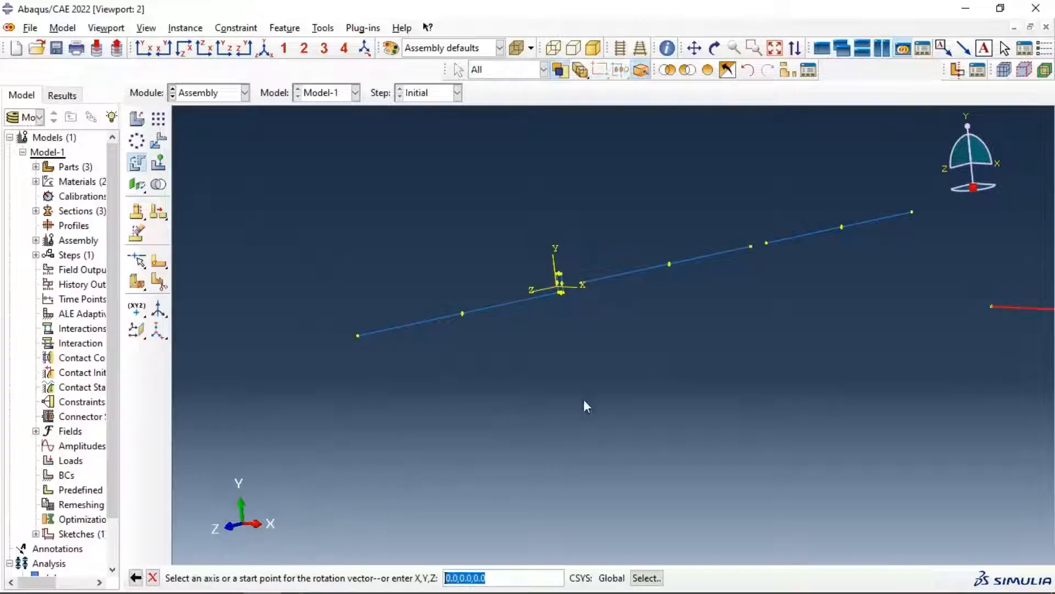
pyautogui.scroll(5, 546, 295)
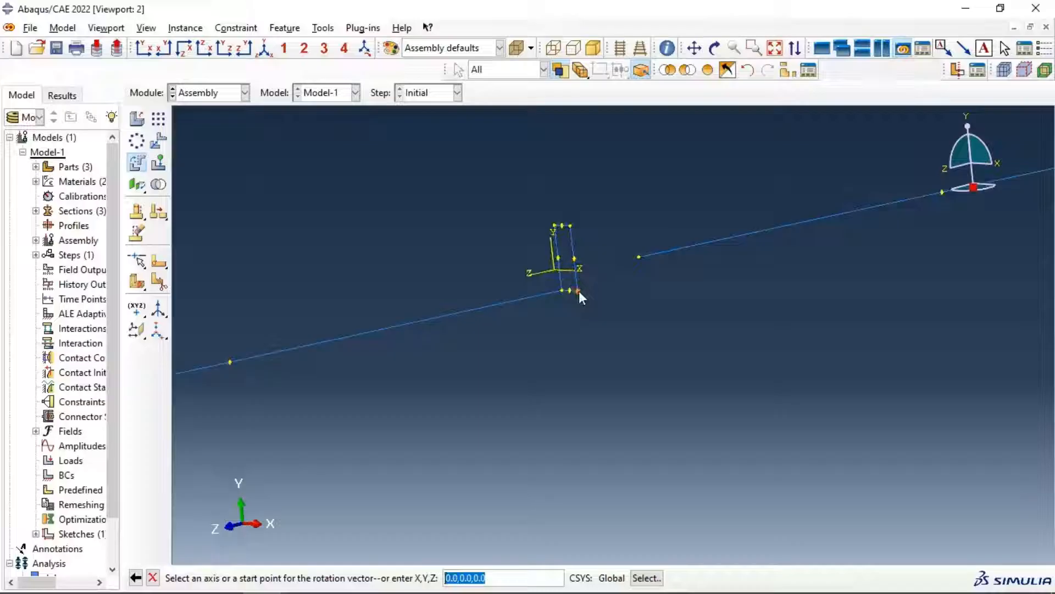
pyautogui.click(578, 290)
pyautogui.click(570, 226)
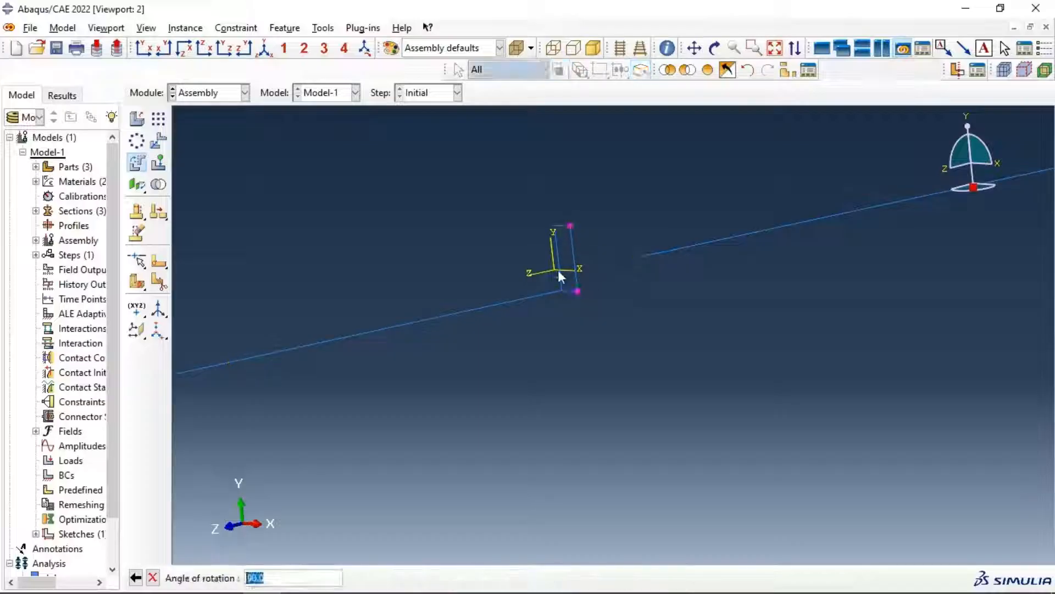
pyautogui.press('Return')
pyautogui.press('Return')
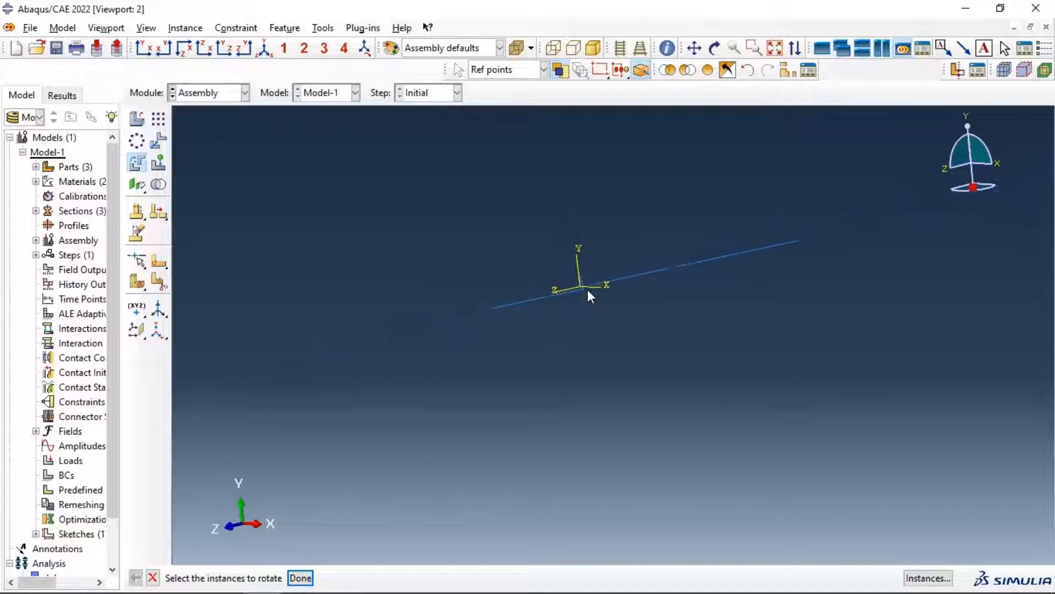
# Step: Translate the nearest unplaced rebar instance from its far endpoint to the stirrup's lower-right corner
pyautogui.click(159, 144)
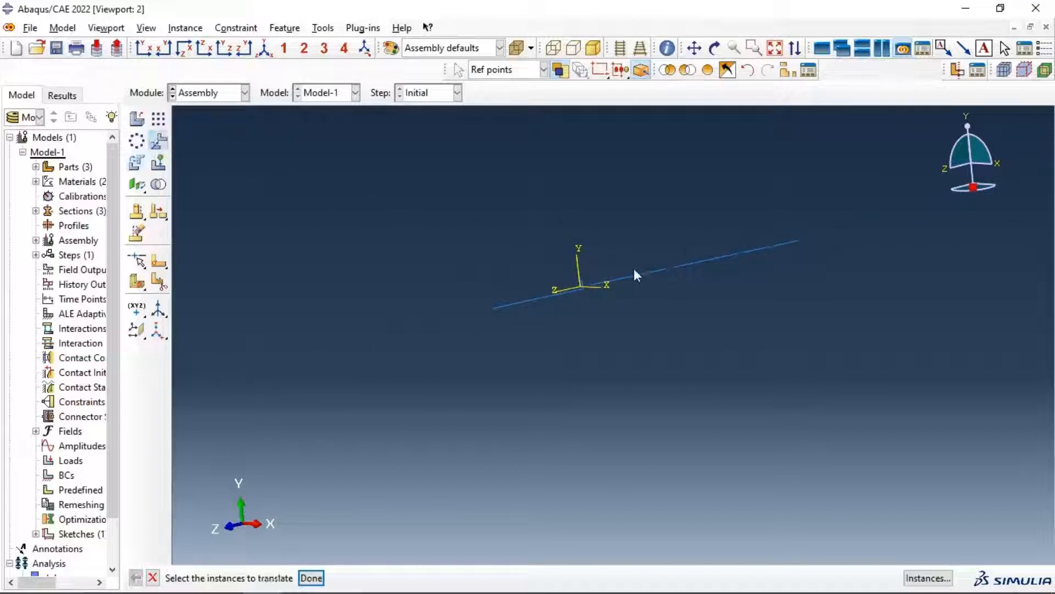
pyautogui.middleClick(651, 298)
pyautogui.scroll(4, 610, 278)
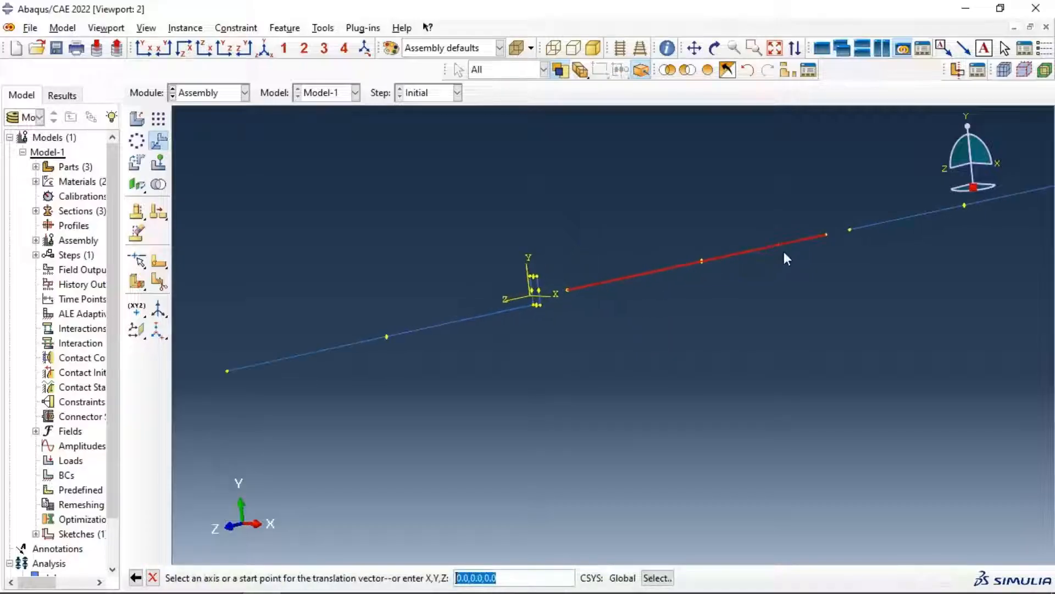
pyautogui.click(829, 236)
pyautogui.scroll(5, 538, 309)
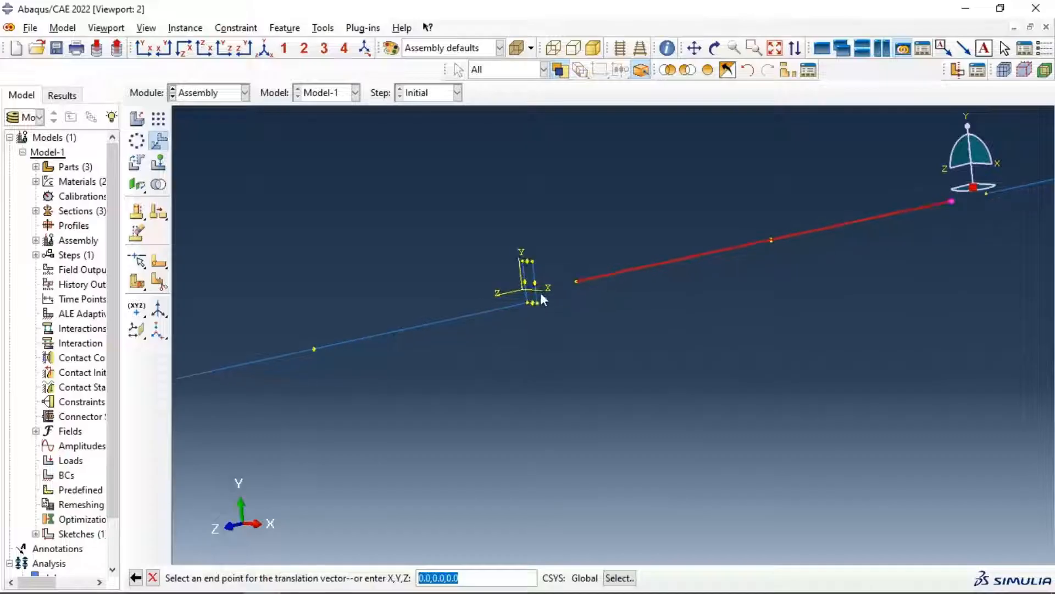
pyautogui.click(533, 314)
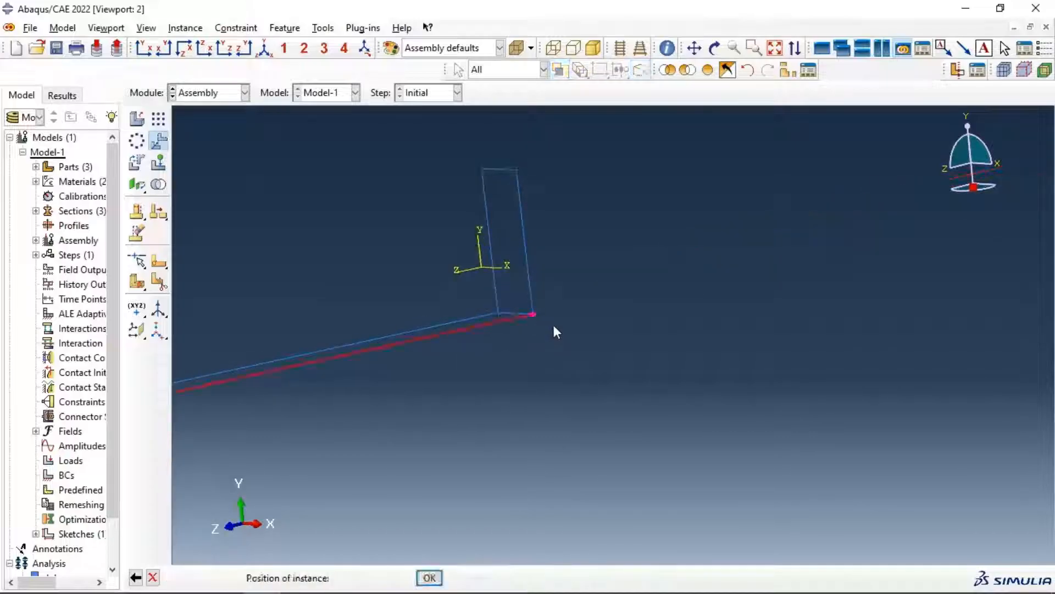
pyautogui.click(266, 577)
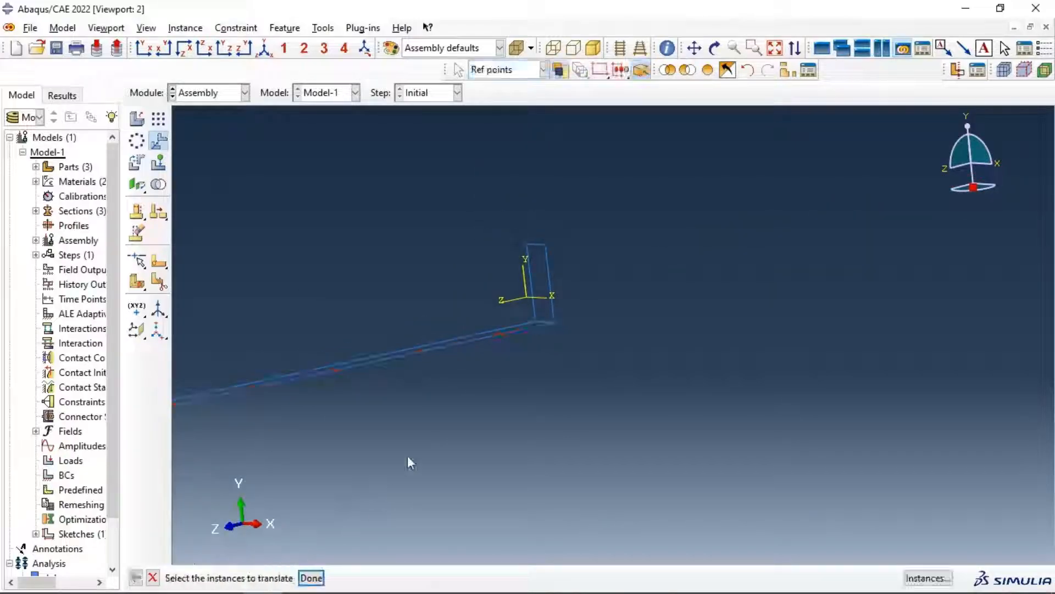
# Step: Translate the nearer of the two remaining unplaced rebar instances from its far endpoint to the stirrup's upper-right corner
pyautogui.scroll(-2, 507, 253)
pyautogui.scroll(-2, 509, 253)
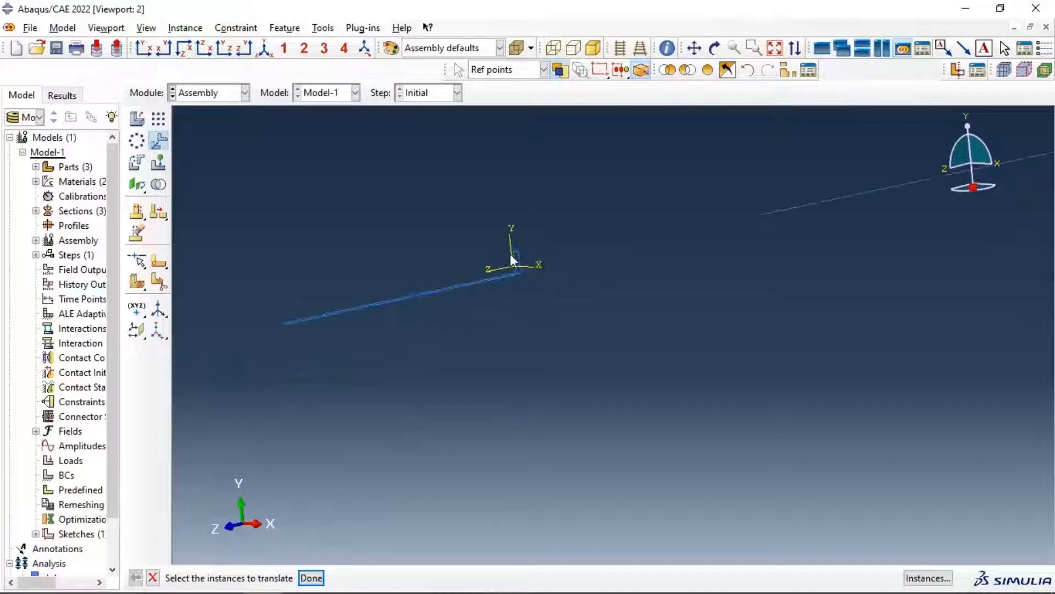
pyautogui.moveTo(745, 175); pyautogui.dragTo(799, 233)
pyautogui.middleClick(813, 246)
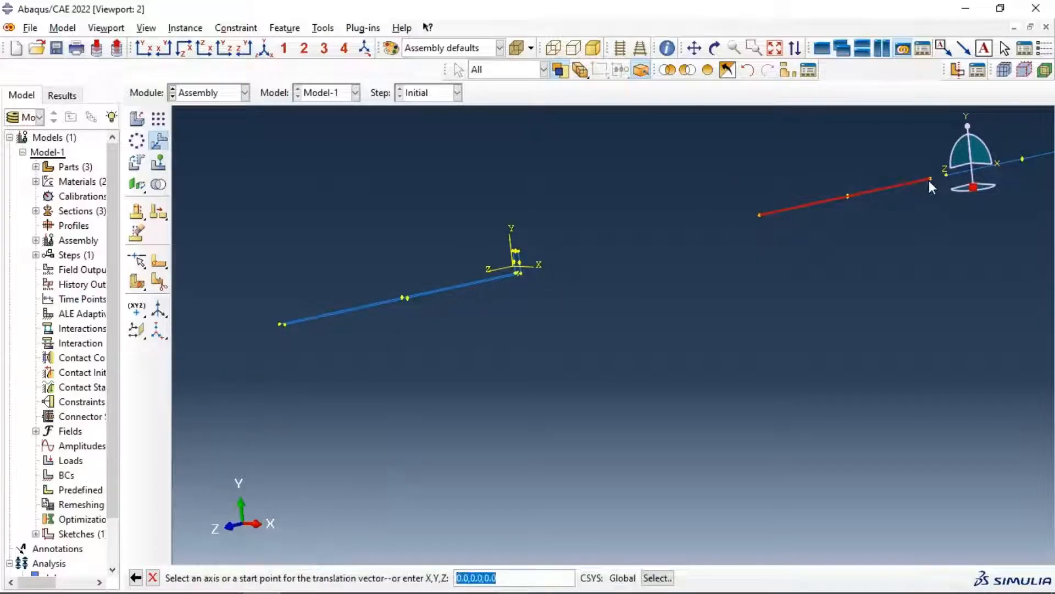
pyautogui.click(931, 179)
pyautogui.scroll(4, 510, 244)
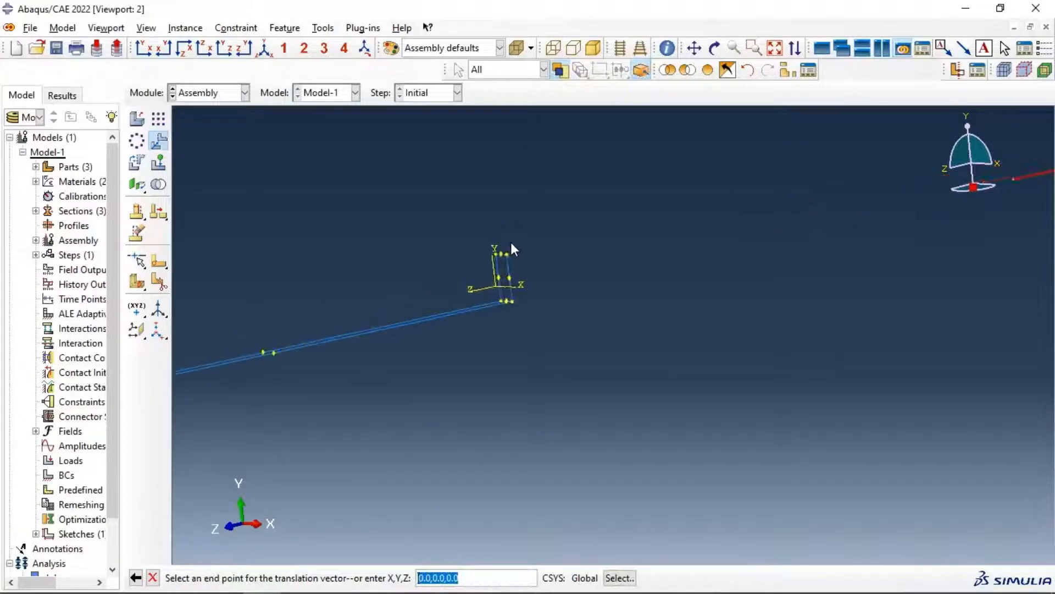
pyautogui.click(508, 259)
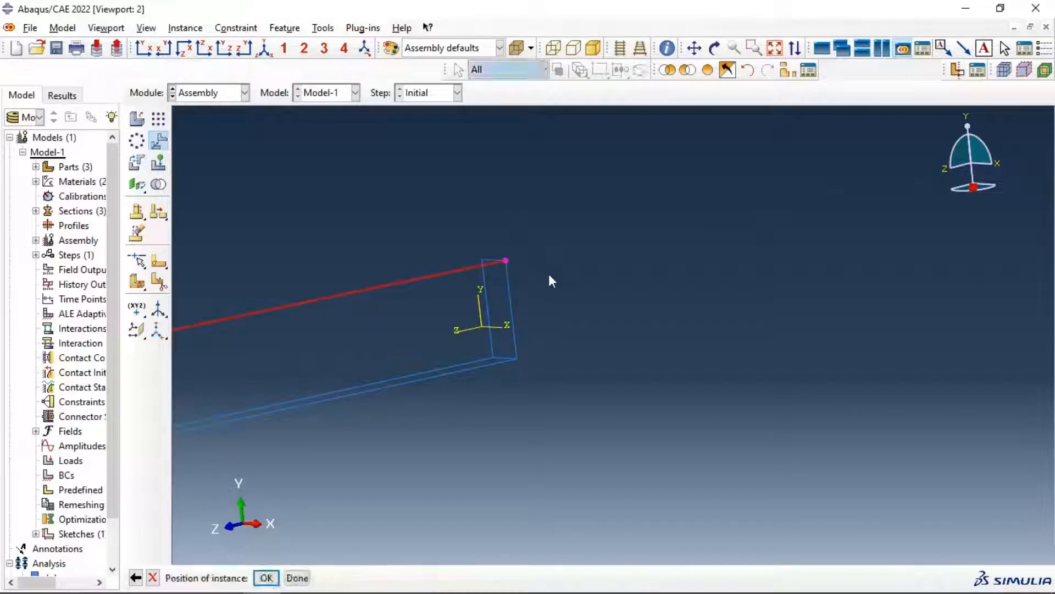
pyautogui.middleClick(549, 274)
# Step: Translate the last unplaced rebar instance from its far endpoint to the stirrup's upper-left corner
pyautogui.scroll(-2, 554, 276)
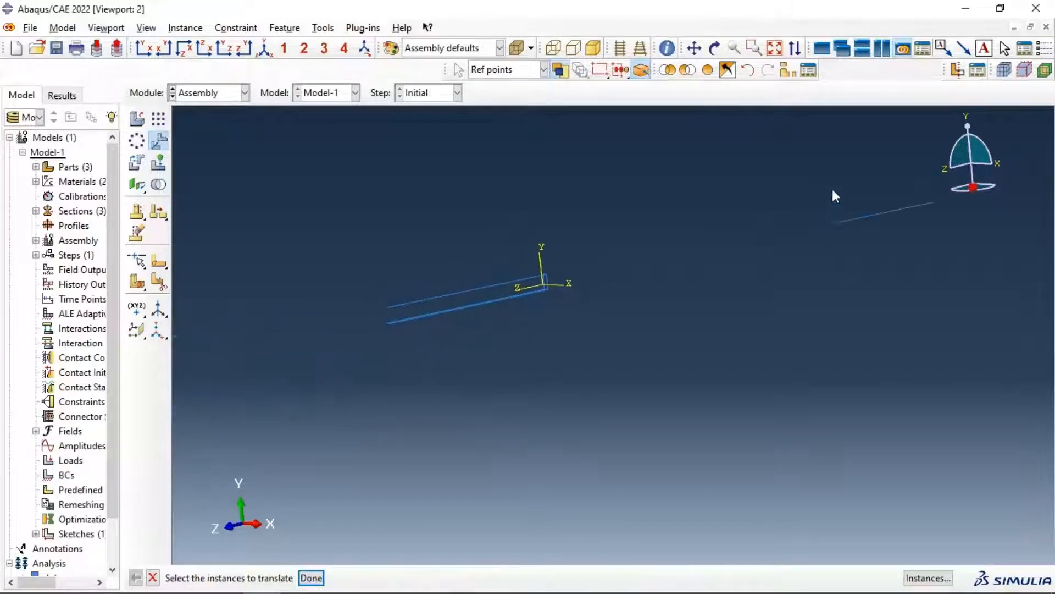
pyautogui.moveTo(832, 196); pyautogui.dragTo(886, 273)
pyautogui.middleClick(890, 264)
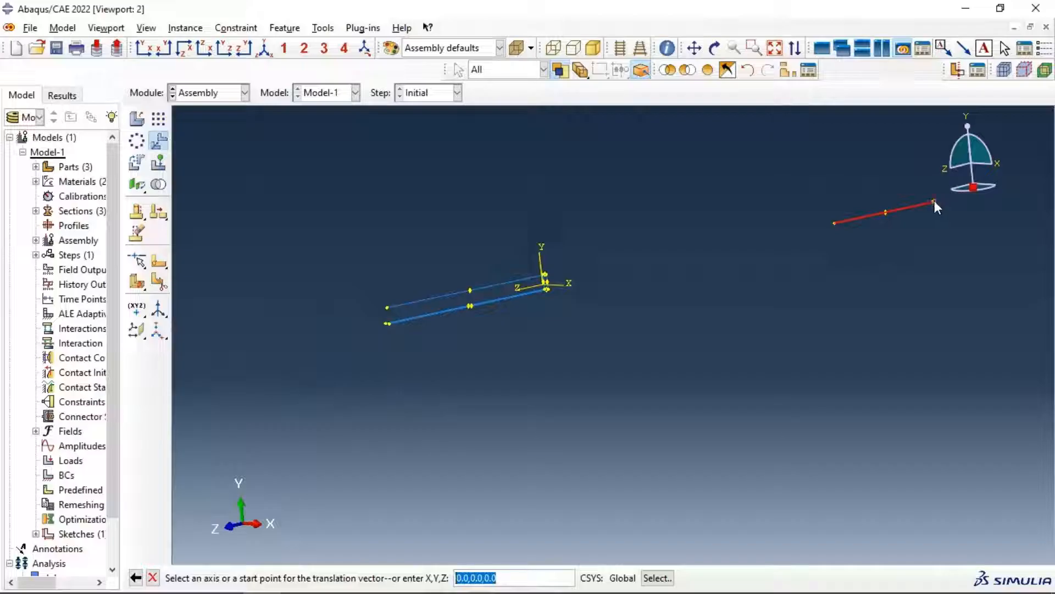
pyautogui.click(935, 201)
pyautogui.scroll(3, 549, 280)
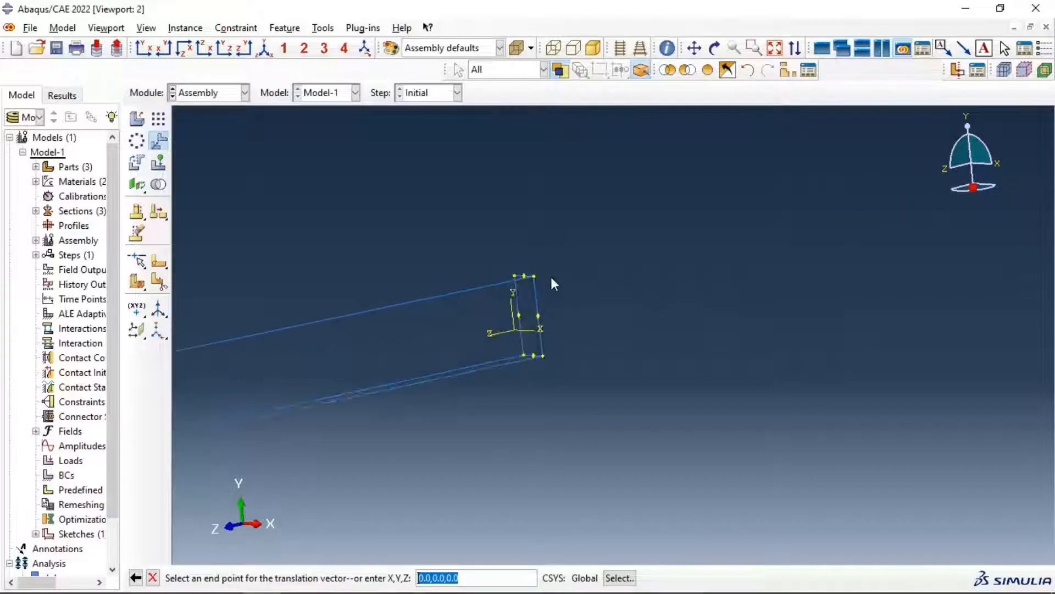
pyautogui.click(515, 274)
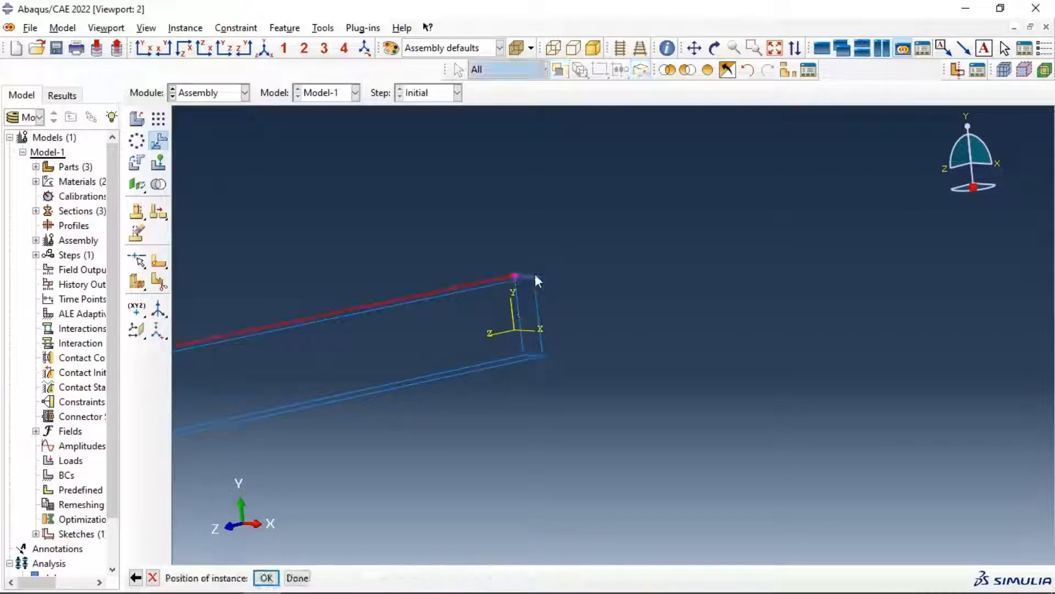
pyautogui.click(266, 577)
pyautogui.scroll(-2, 575, 300)
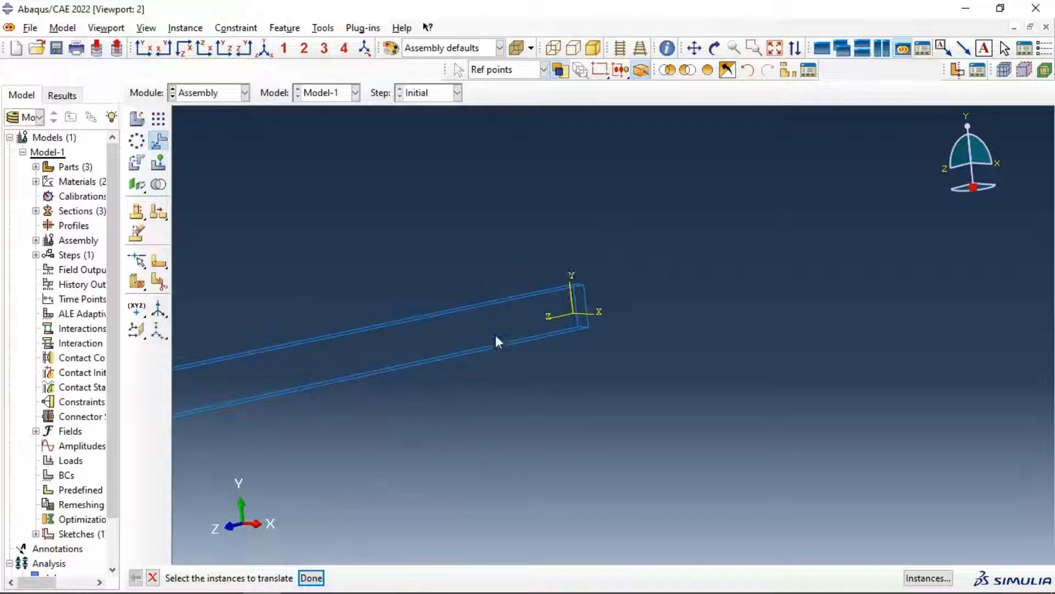
pyautogui.scroll(2, 725, 303)
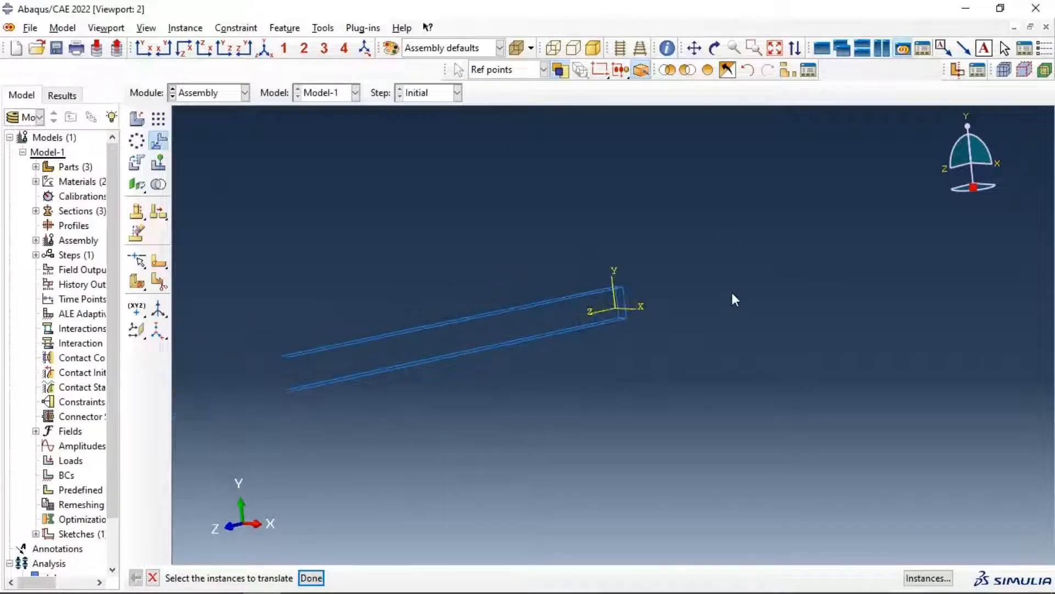
pyautogui.click(715, 49)
pyautogui.moveTo(605, 195); pyautogui.dragTo(584, 242)
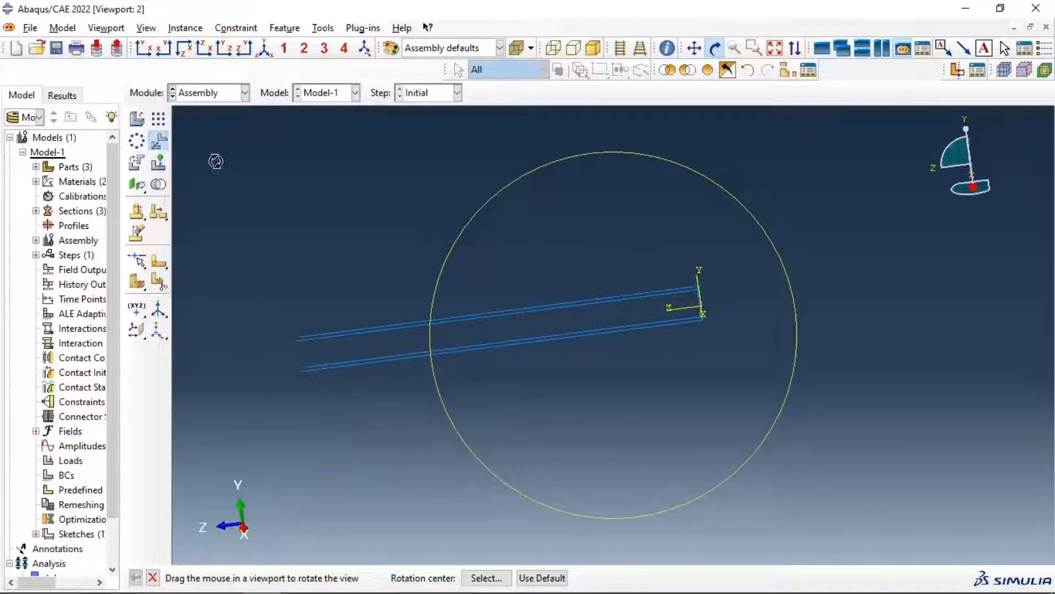
pyautogui.click(160, 120)
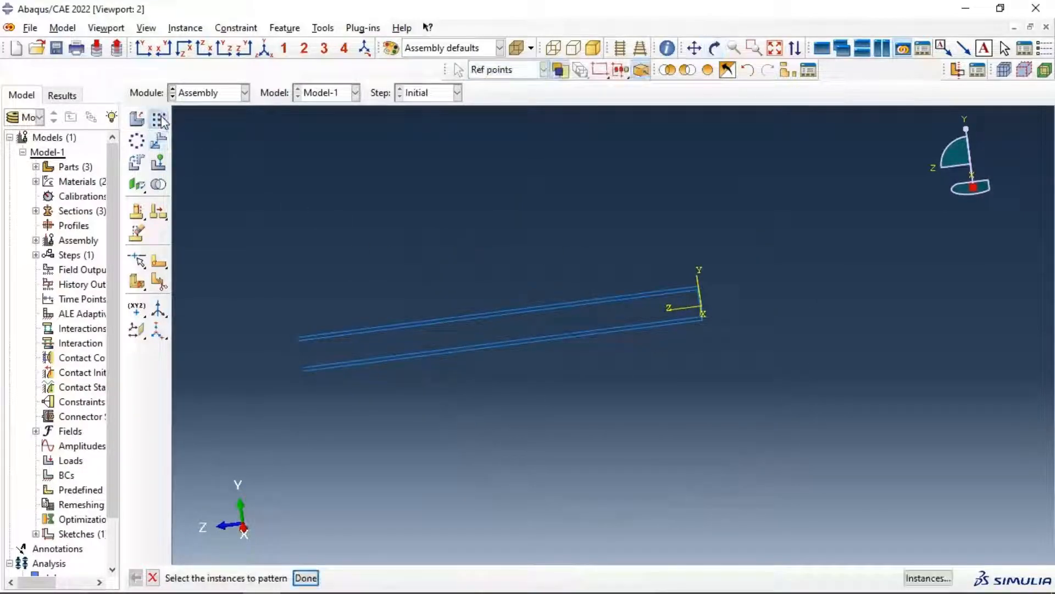
pyautogui.press('Escape')
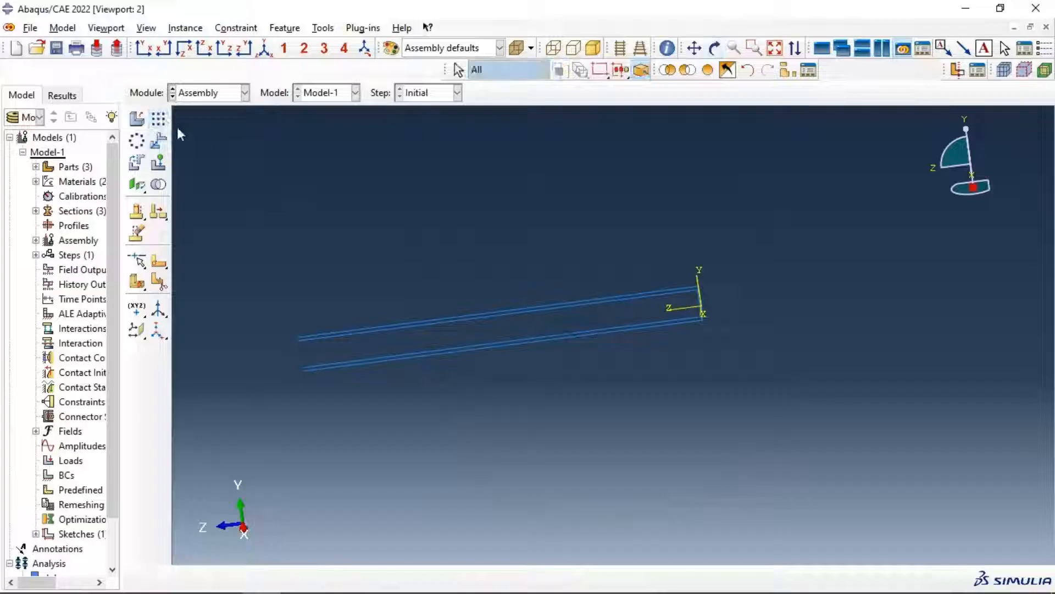
pyautogui.click(159, 120)
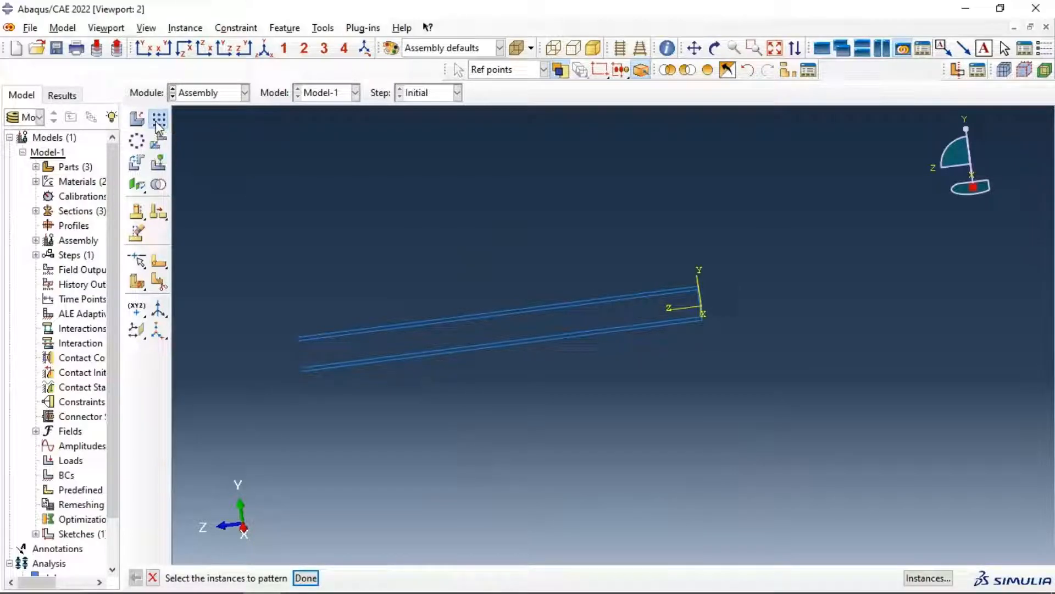
pyautogui.press('Escape')
# Step: Set up a linear pattern of the stirrup with number 1 in direction 2 and direction 1 flipped to run along the upper rebar
pyautogui.click(159, 119)
pyautogui.click(307, 577)
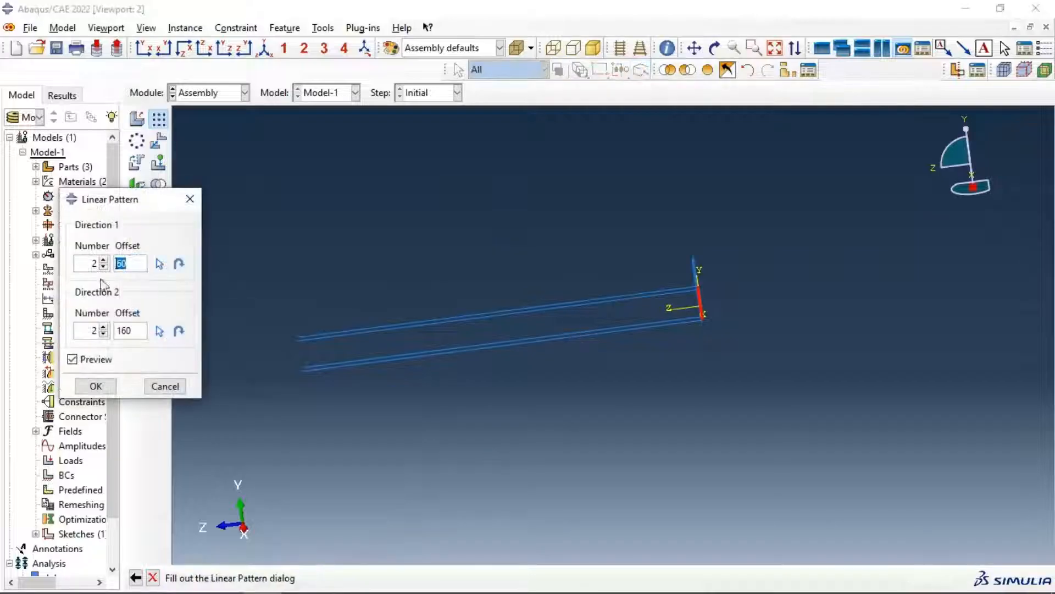
pyautogui.click(104, 333)
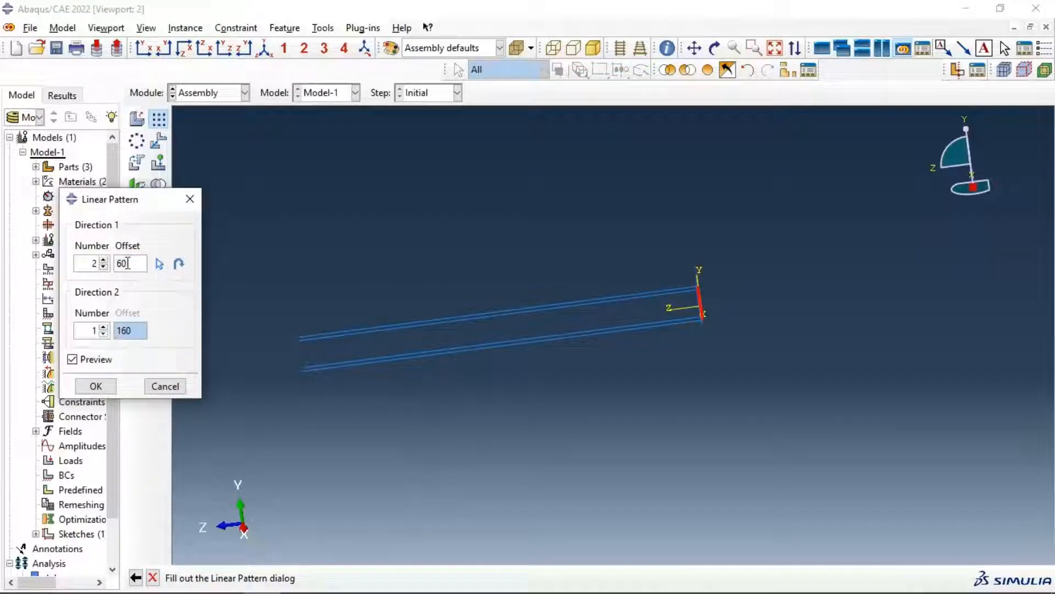
pyautogui.click(158, 269)
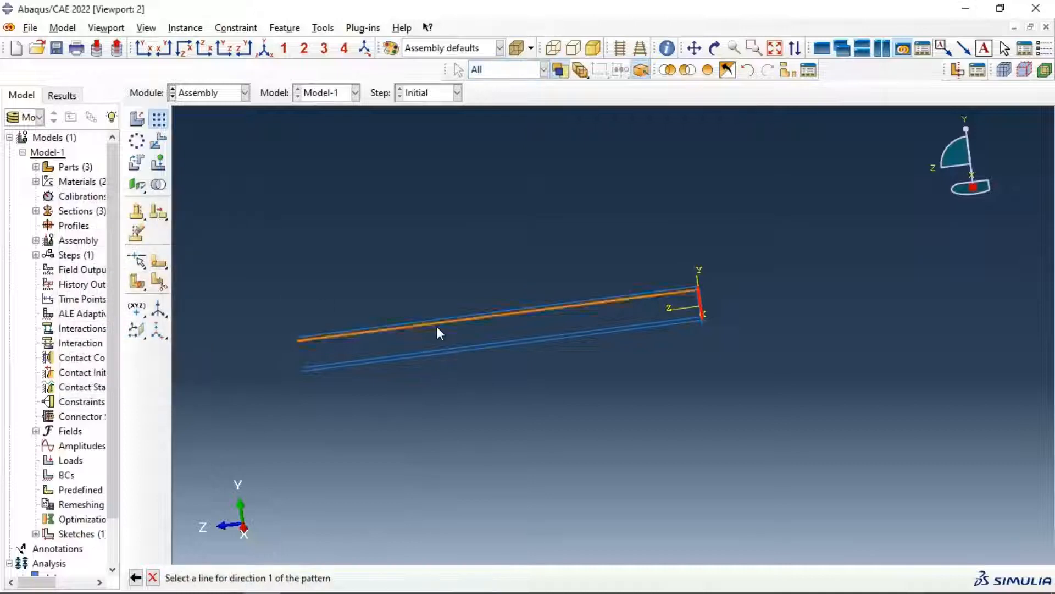
pyautogui.click(437, 327)
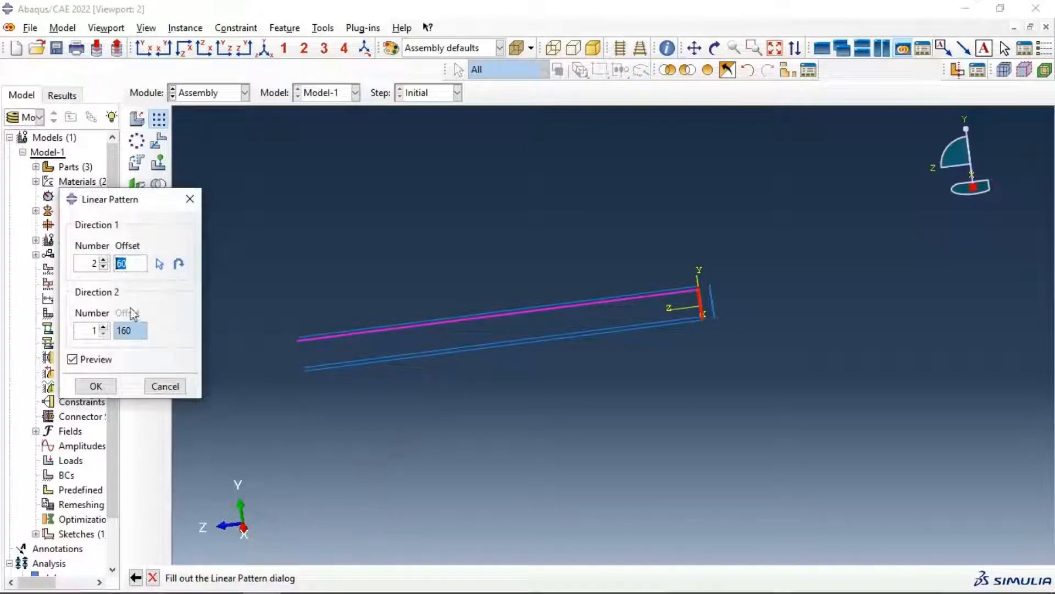
pyautogui.click(178, 265)
# Step: Pattern the stirrup along direction 1 with a number of 21 and an offset of 100
pyautogui.click(103, 261)
pyautogui.click(103, 261)
pyautogui.click(102, 260)
pyautogui.click(102, 261)
pyautogui.click(103, 261)
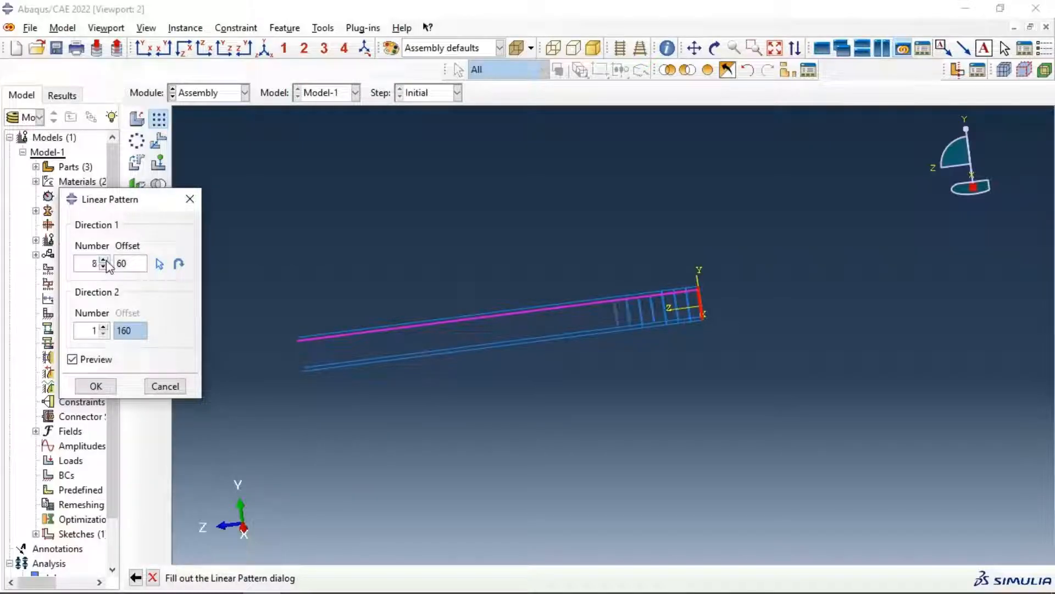
pyautogui.doubleClick(120, 264)
pyautogui.write('100')
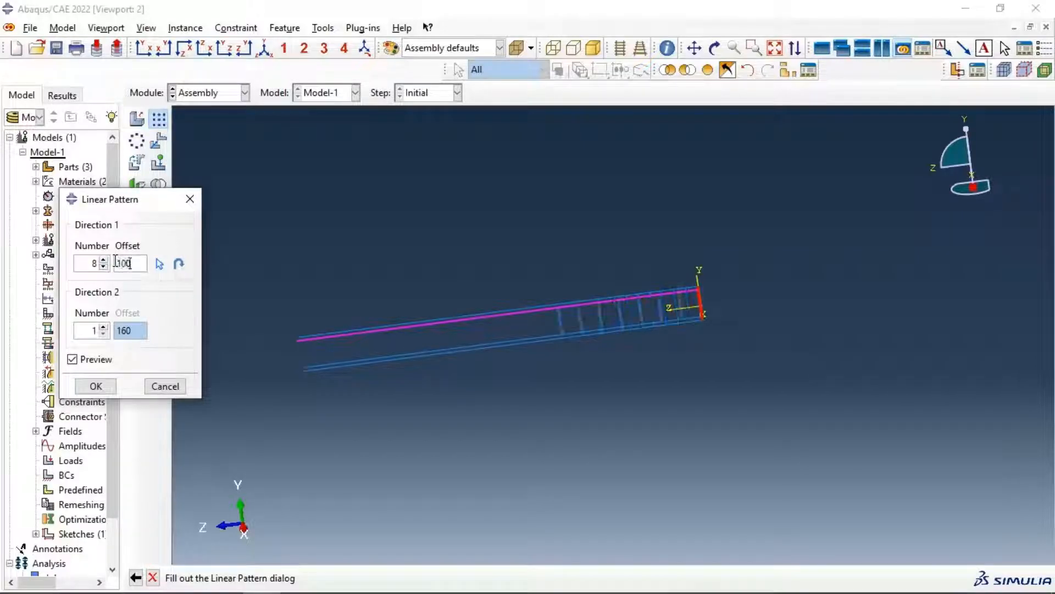
pyautogui.click(103, 261)
pyautogui.click(103, 260)
pyautogui.click(102, 260)
pyautogui.click(103, 261)
pyautogui.click(102, 261)
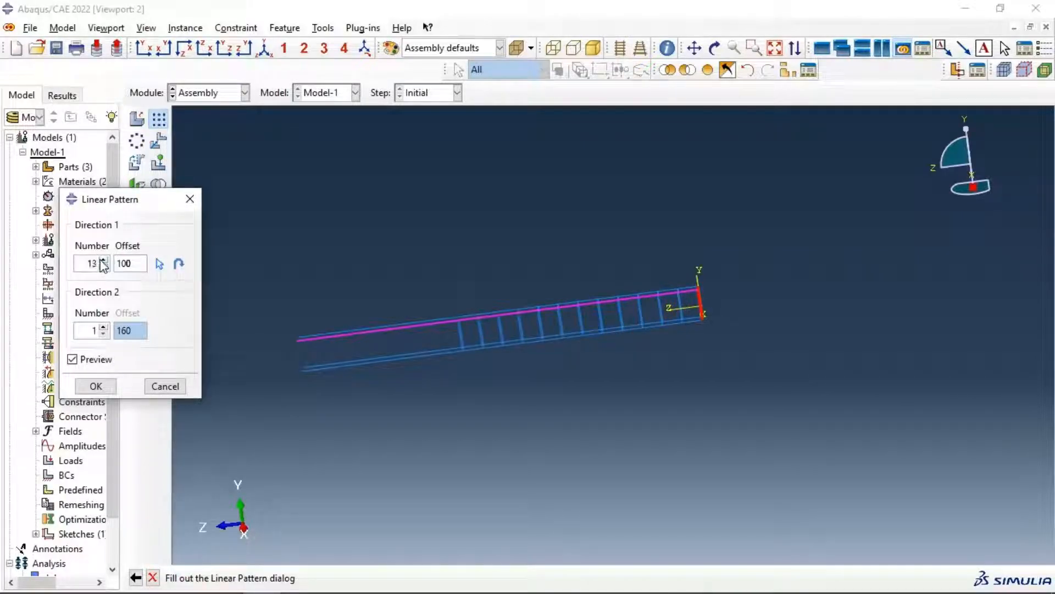
pyautogui.click(103, 260)
pyautogui.click(103, 260)
pyautogui.click(103, 260)
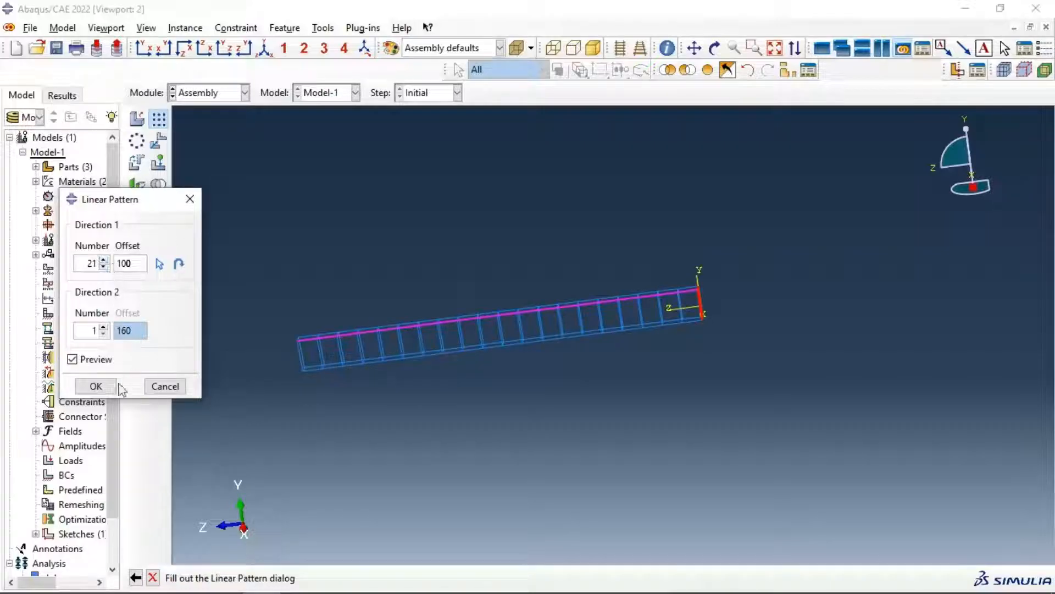
pyautogui.click(96, 386)
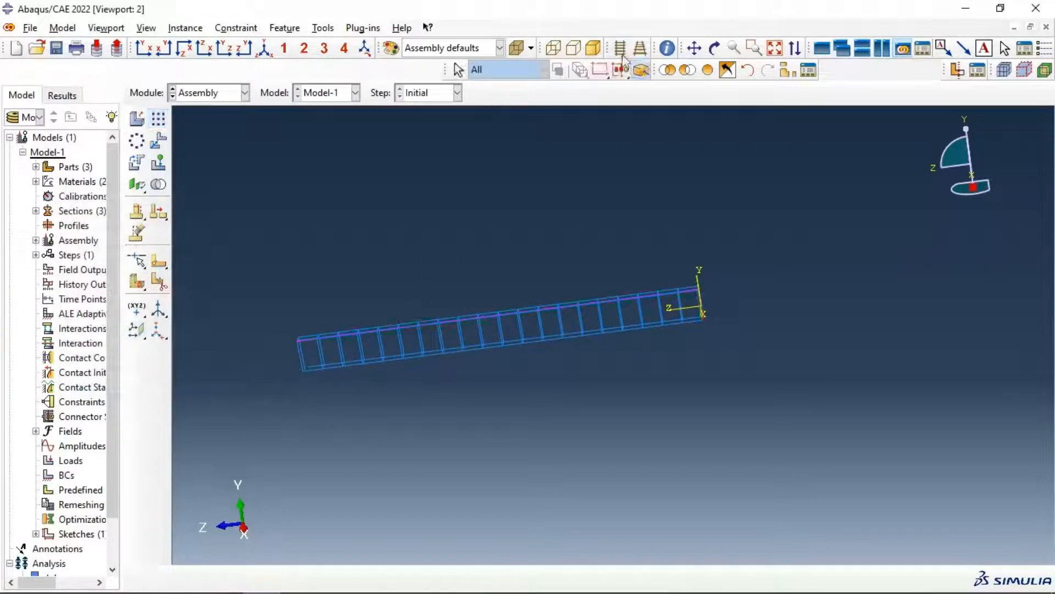
# Step: Merge the geometry of all rebar and stirrup instances into a new part named reinforcement, suppressing the originals and removing intersecting boundaries
pyautogui.click(715, 49)
pyautogui.moveTo(445, 298); pyautogui.dragTo(625, 301)
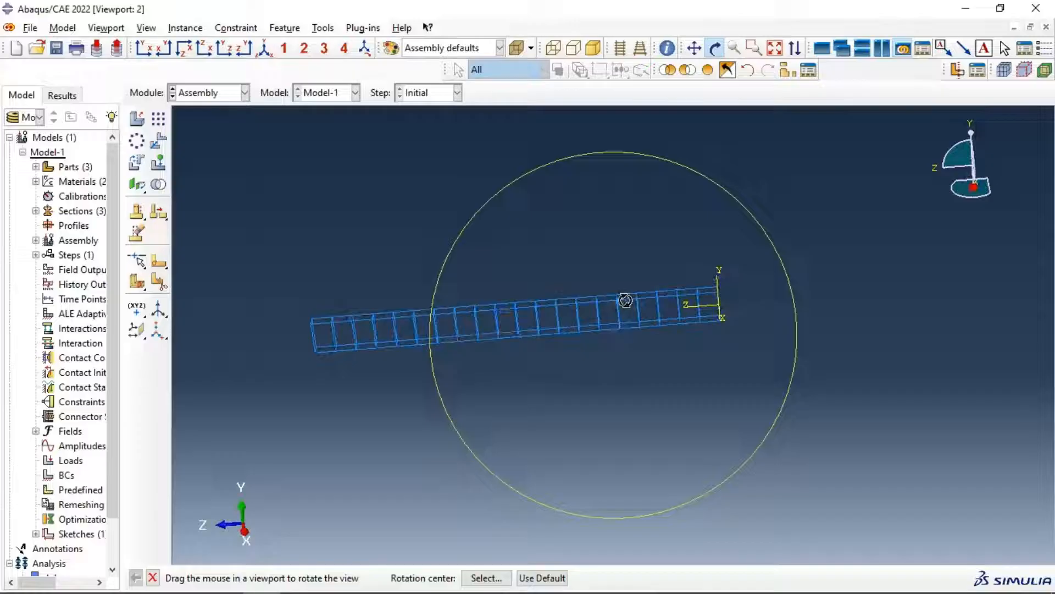
pyautogui.click(714, 48)
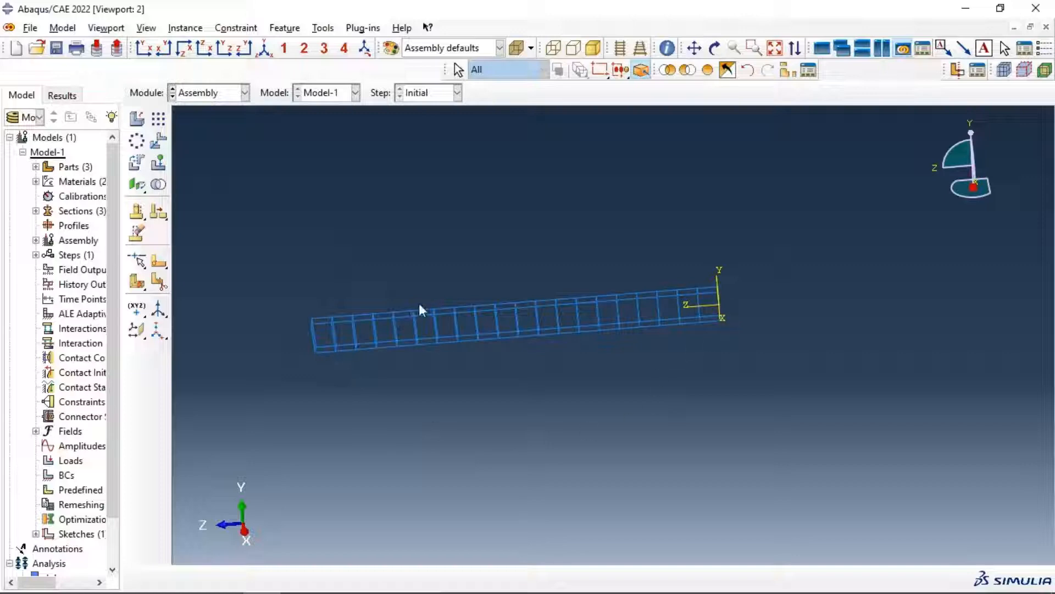
pyautogui.click(159, 187)
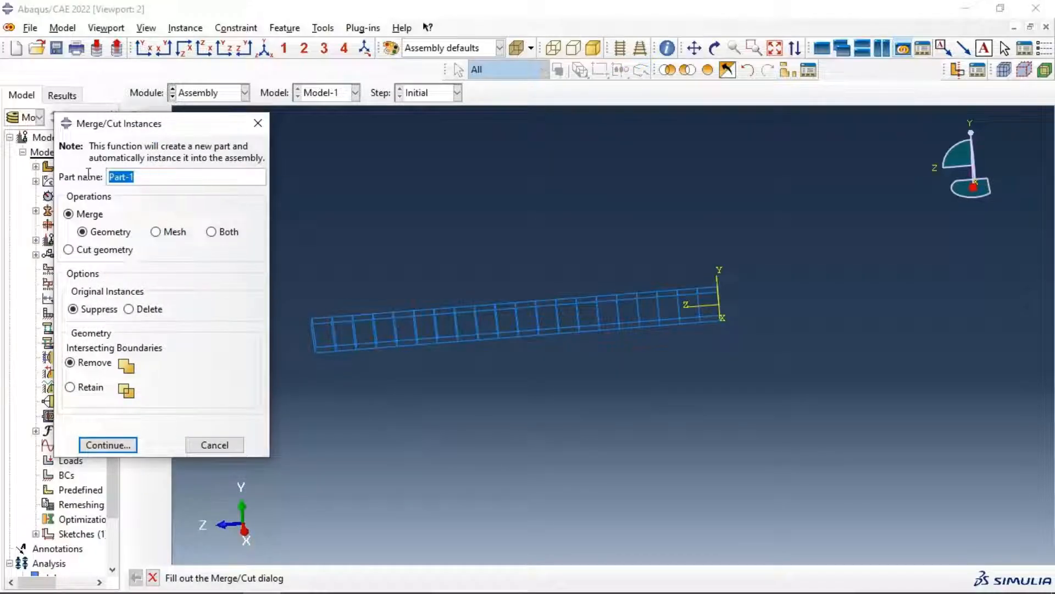
pyautogui.write('reinfor')
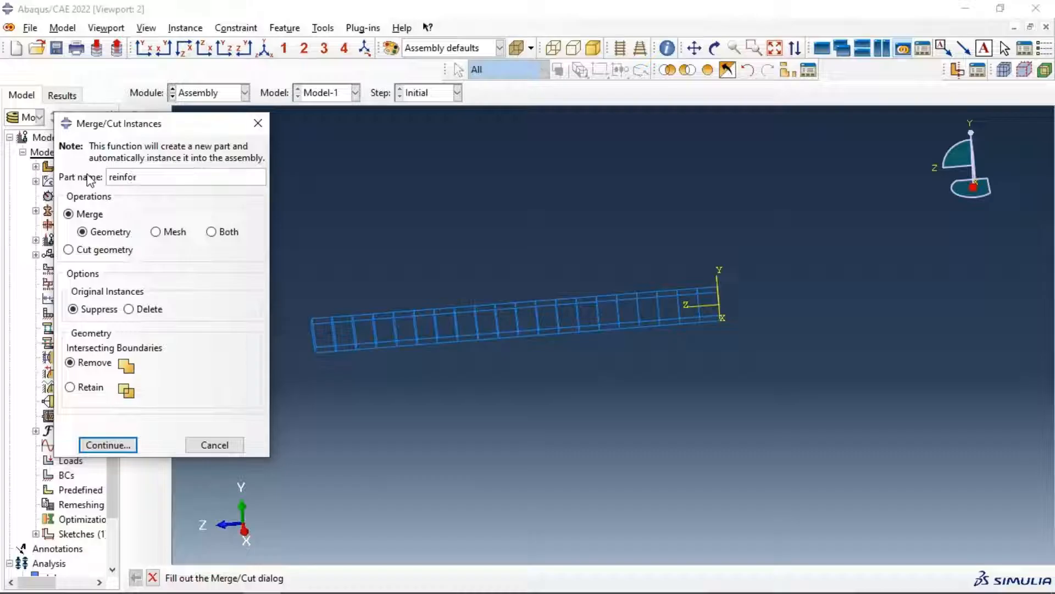
pyautogui.write('cement')
pyautogui.click(121, 445)
pyautogui.moveTo(239, 194); pyautogui.dragTo(964, 487)
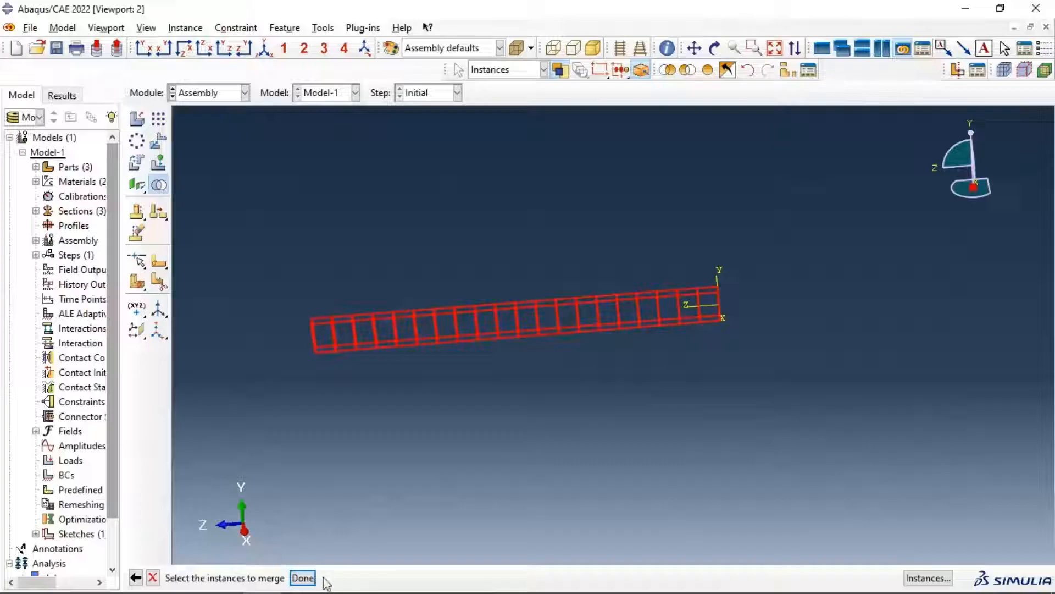
pyautogui.click(302, 578)
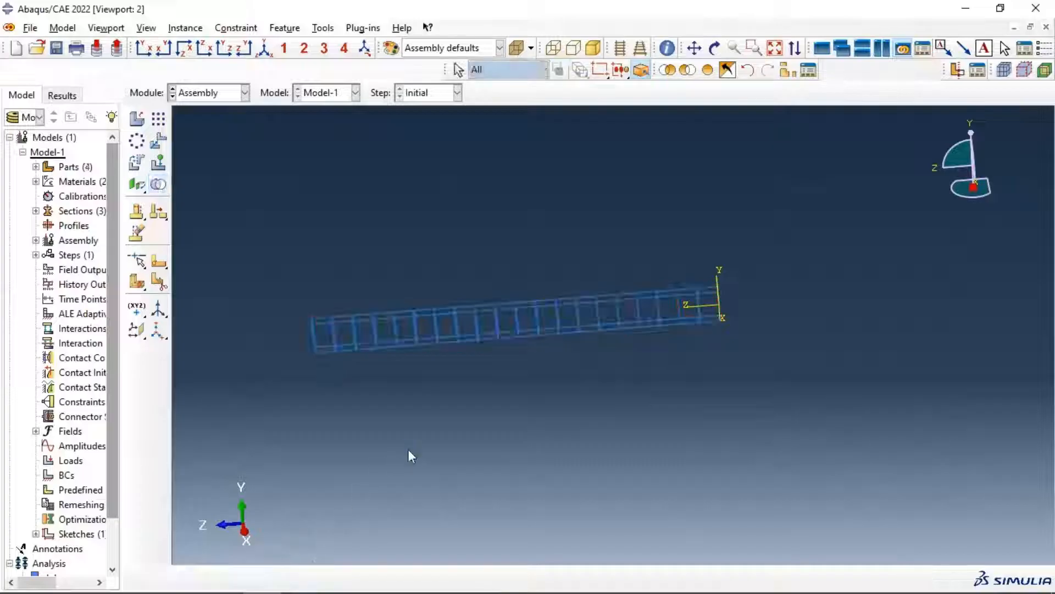
# Step: Examine the assembly's instances in the model tree, checking the suppressed rebars and stirrups and highlighting the merged reinforcement instance
pyautogui.click(35, 240)
pyautogui.scroll(-1, 57, 263)
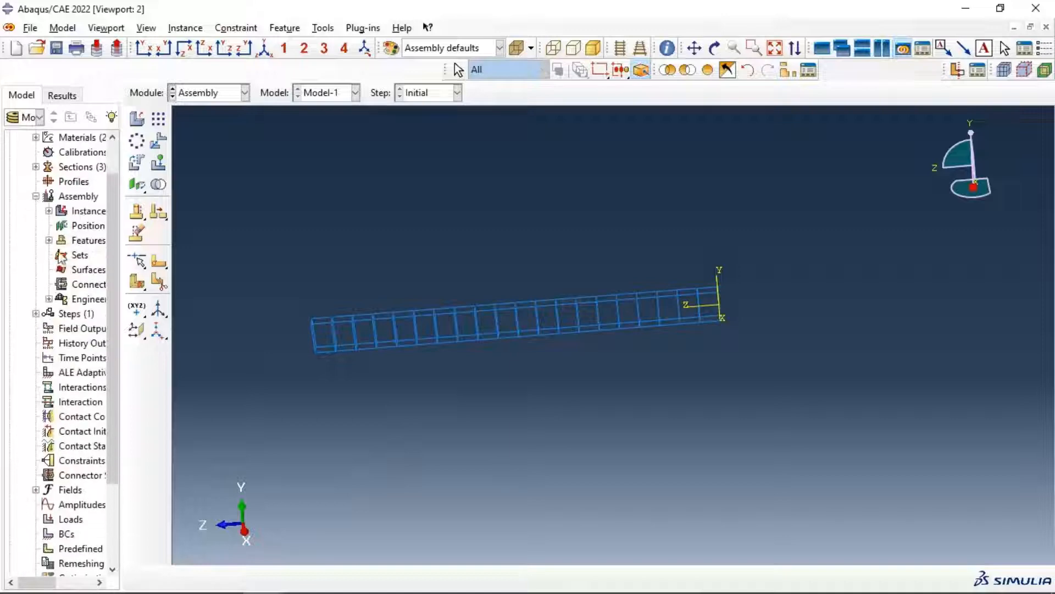
pyautogui.click(48, 211)
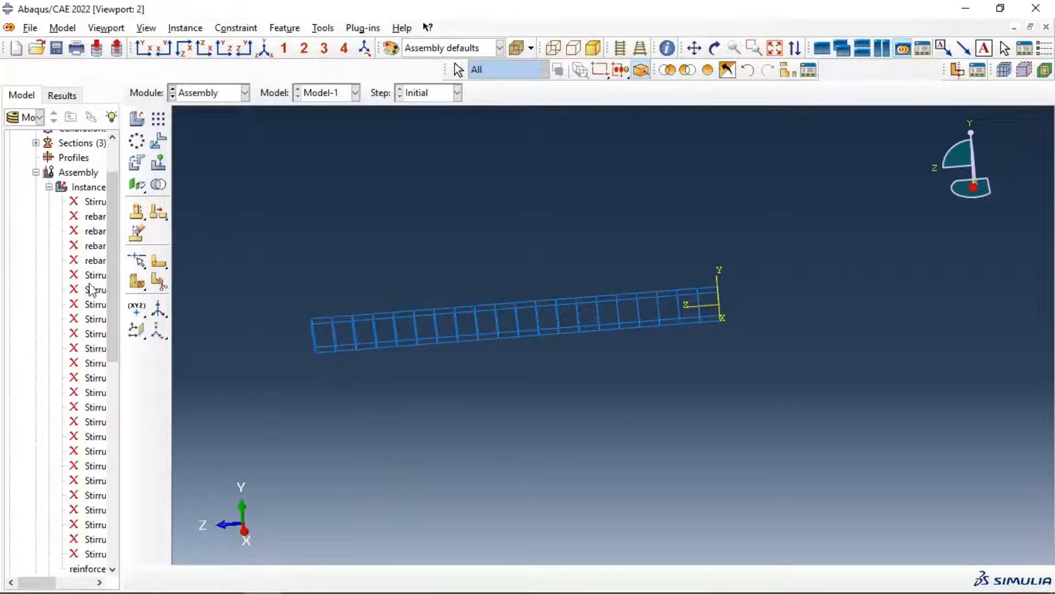
pyautogui.scroll(-3, 88, 483)
pyautogui.click(88, 480)
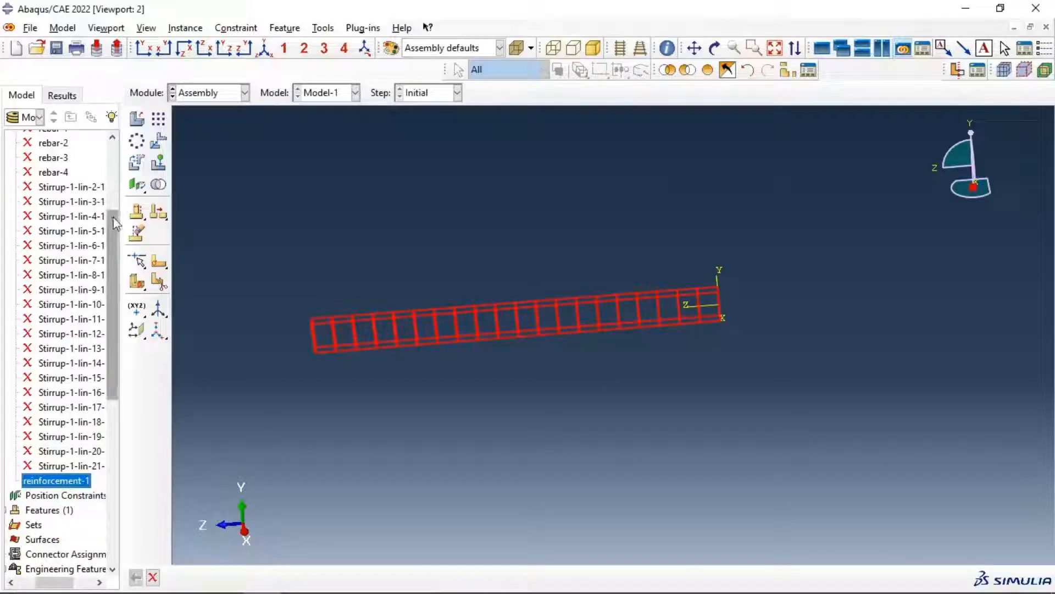
pyautogui.scroll(3, 109, 220)
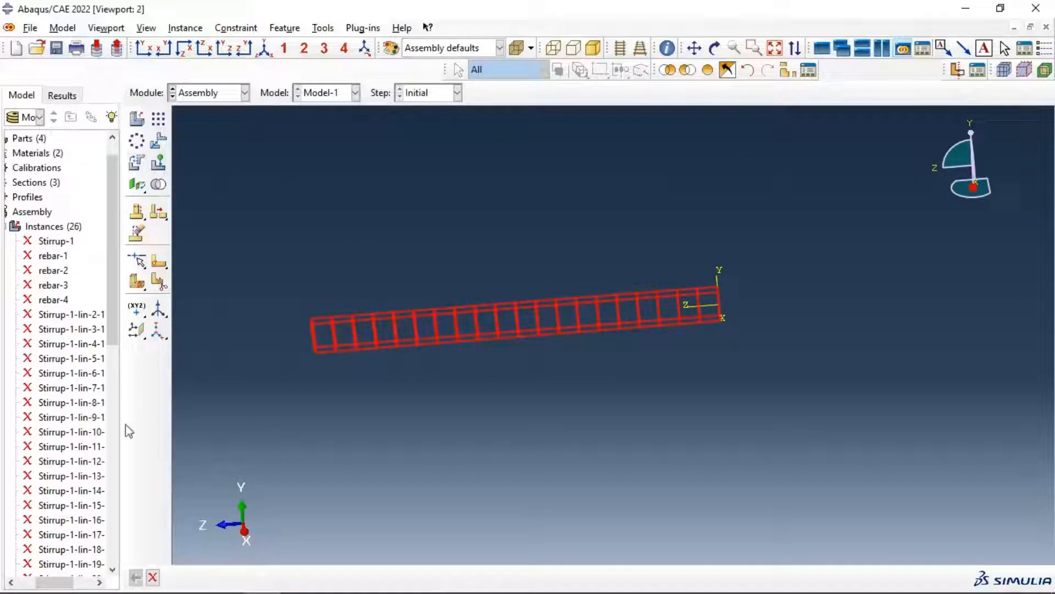
pyautogui.moveTo(40, 581); pyautogui.dragTo(22, 580)
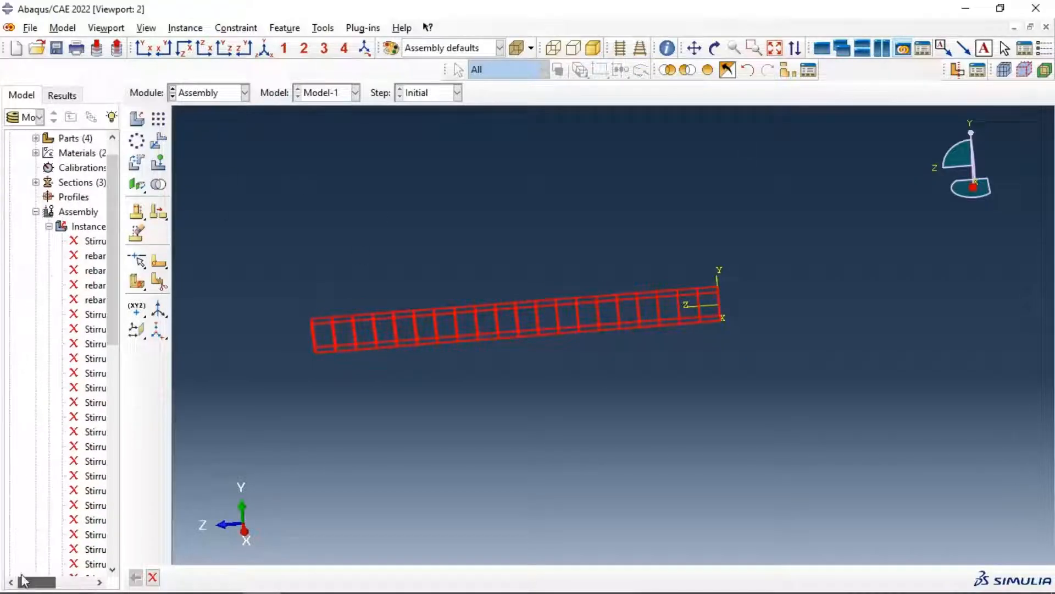
pyautogui.click(49, 226)
pyautogui.moveTo(122, 230); pyautogui.dragTo(187, 228)
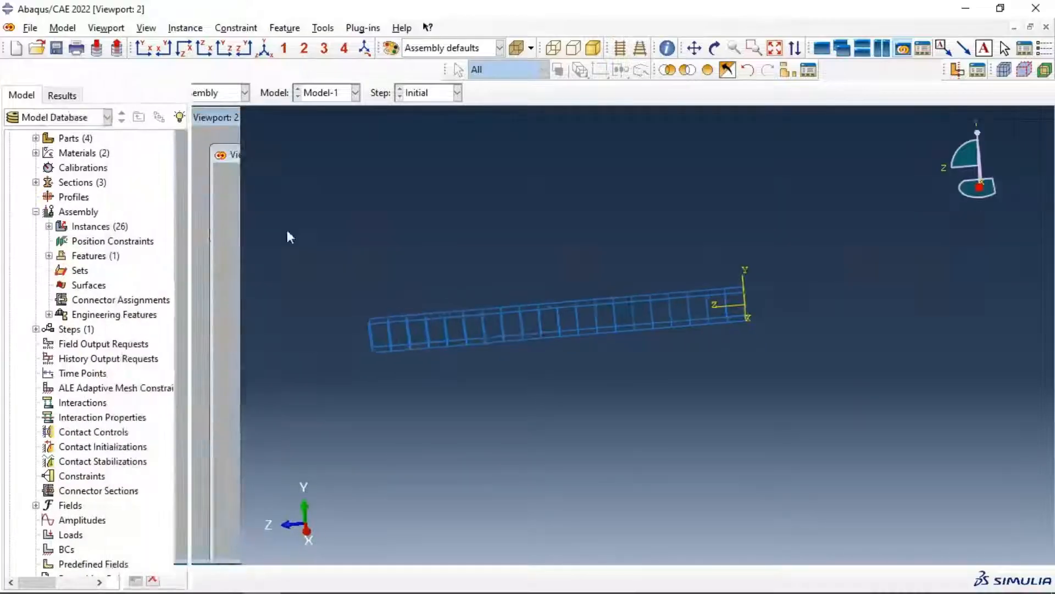
pyautogui.click(775, 48)
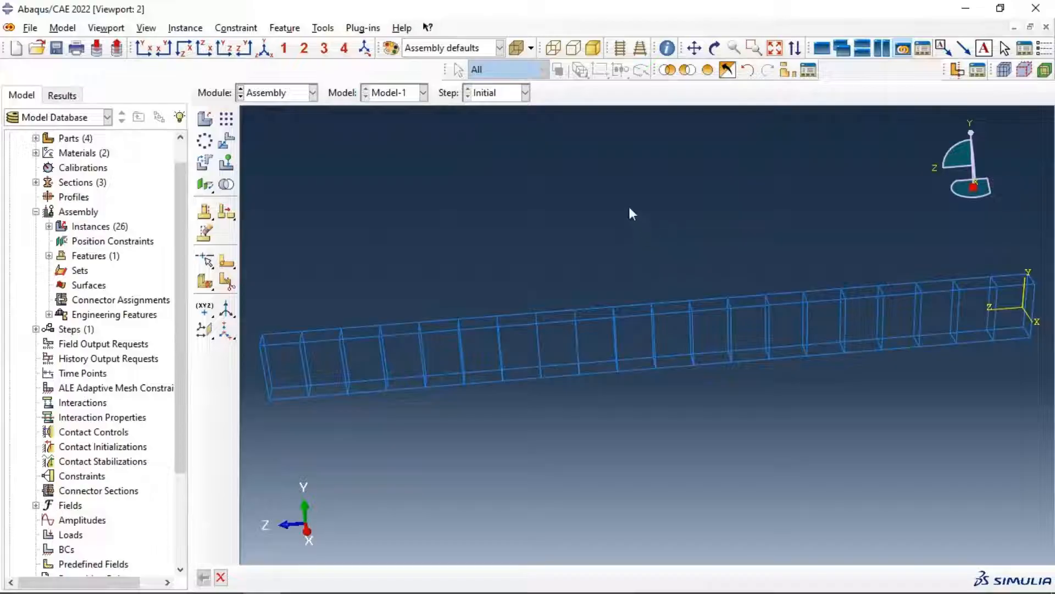
# Step: Add a dependent instance of the Beam part to the assembly, auto-offset from the other instances
pyautogui.click(205, 118)
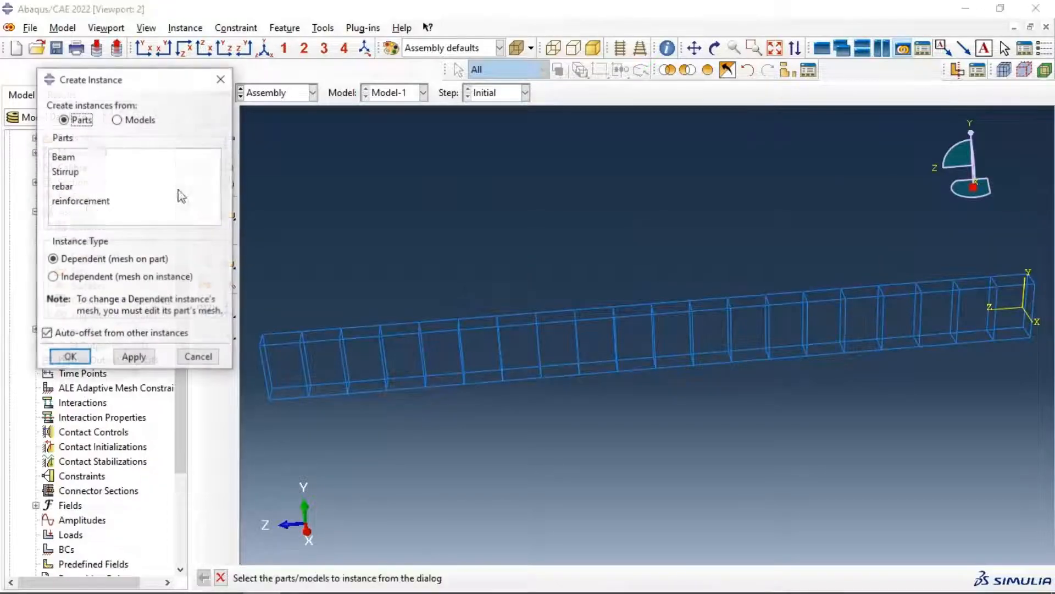
pyautogui.click(58, 158)
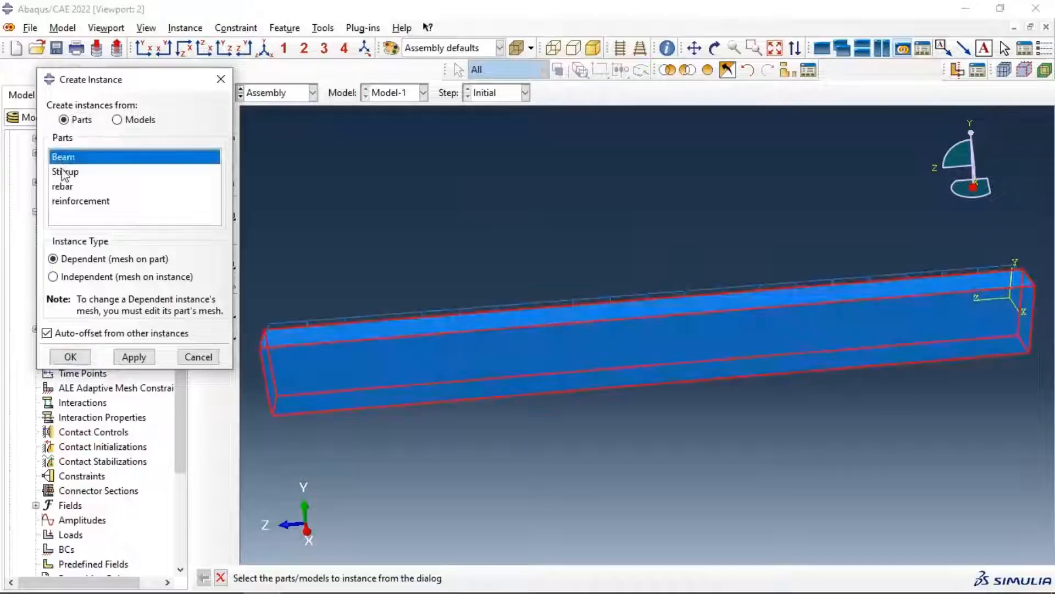
pyautogui.click(134, 357)
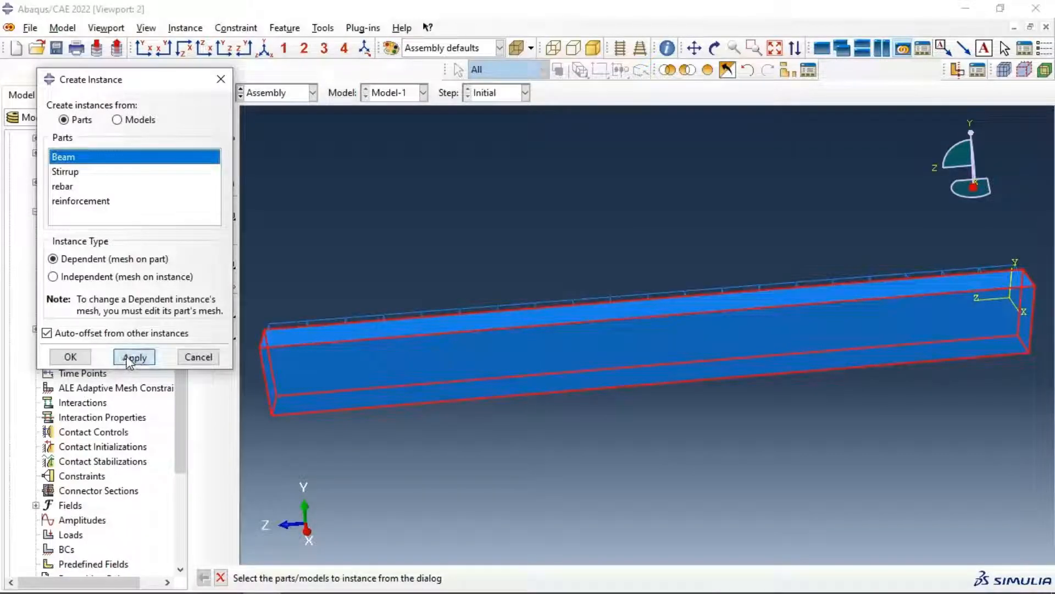
pyautogui.click(198, 357)
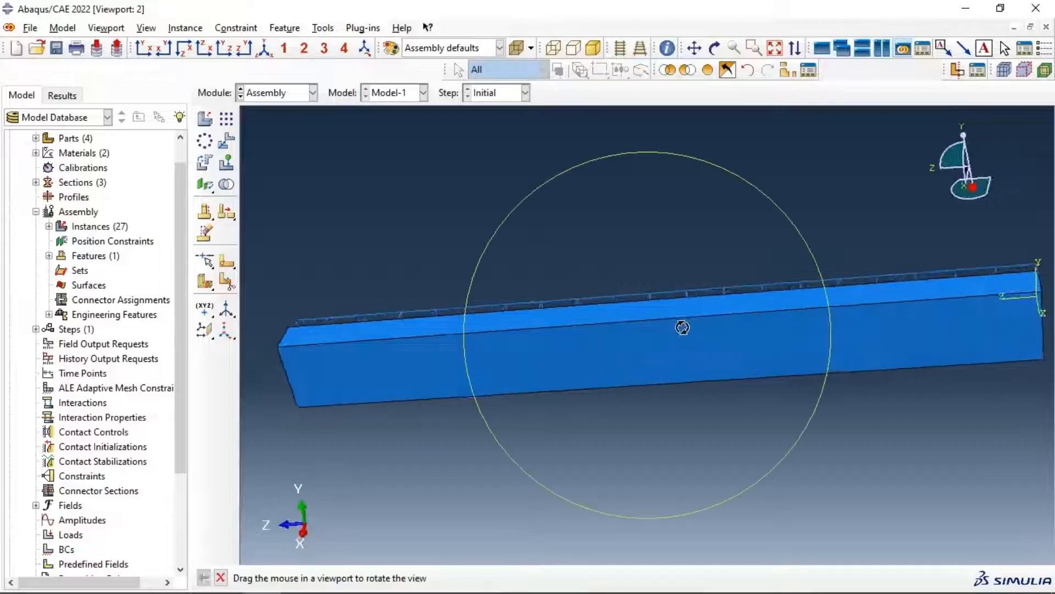
# Step: Show the assembly from the front, fitted to the viewport, with perspective turned off
pyautogui.keyDown('ctrl'); pyautogui.keyDown('alt'); pyautogui.moveTo(681, 325); pyautogui.dragTo(498, 348); pyautogui.keyUp('alt'); pyautogui.keyUp('ctrl')
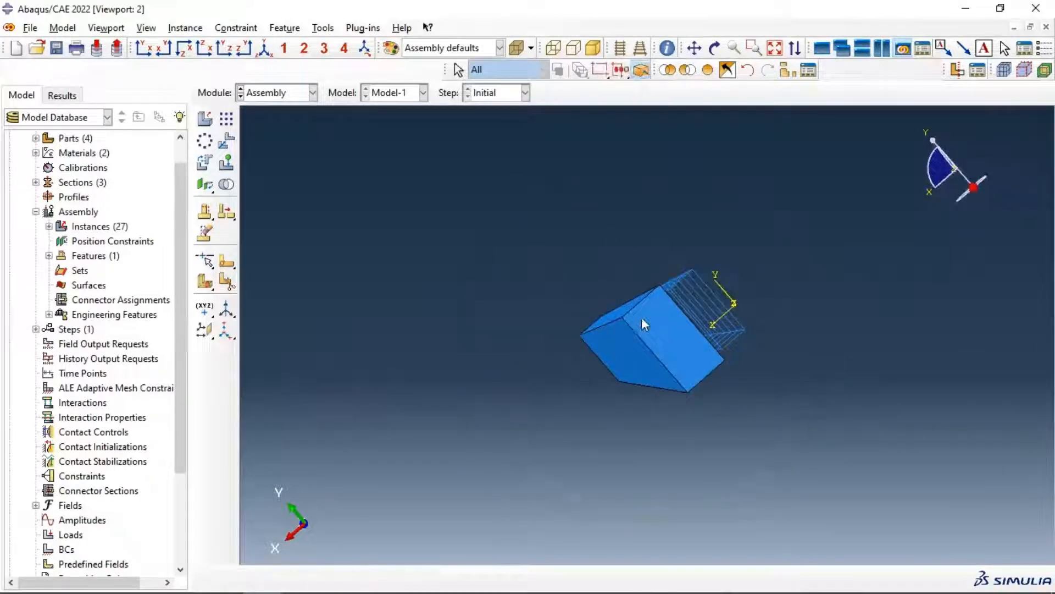
pyautogui.click(775, 48)
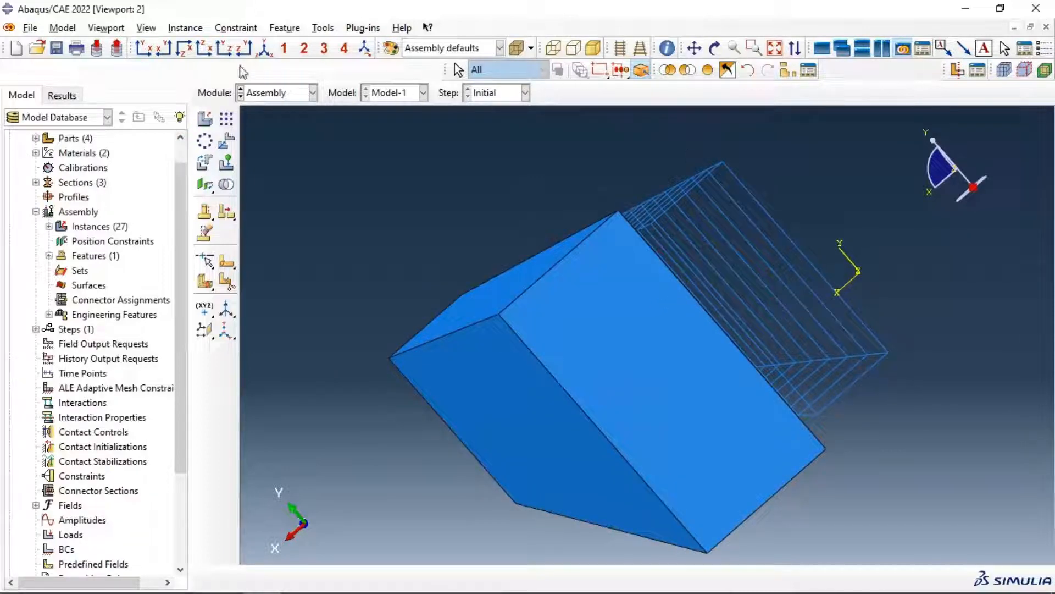
pyautogui.click(144, 49)
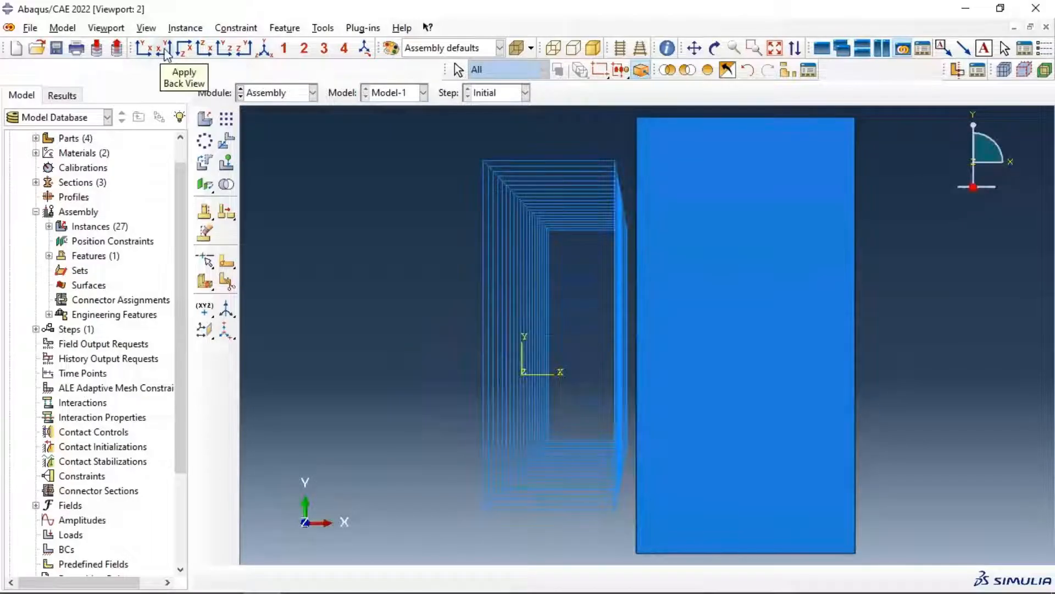
pyautogui.click(621, 50)
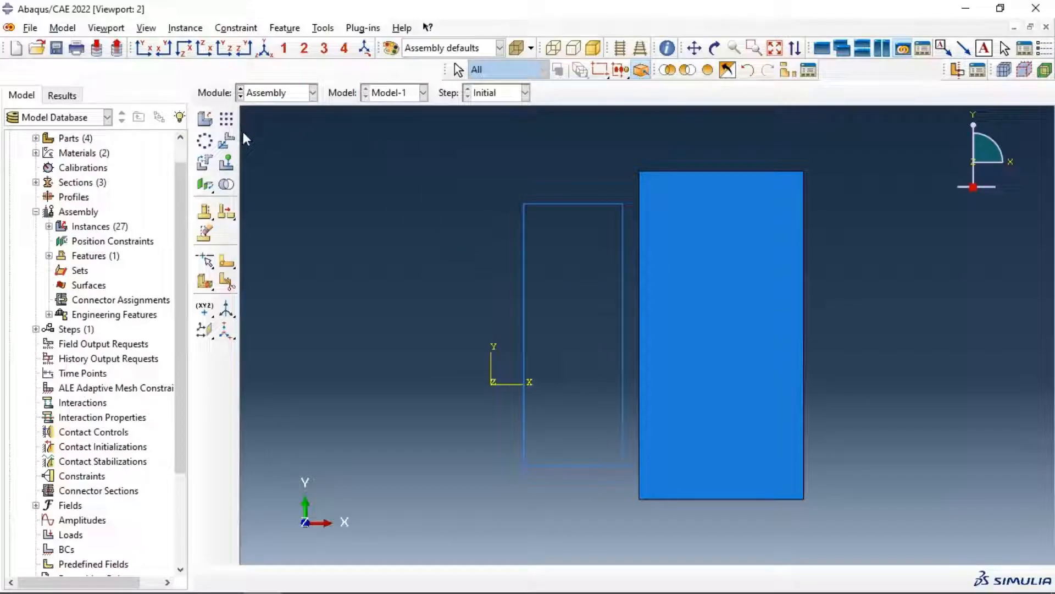
pyautogui.click(227, 142)
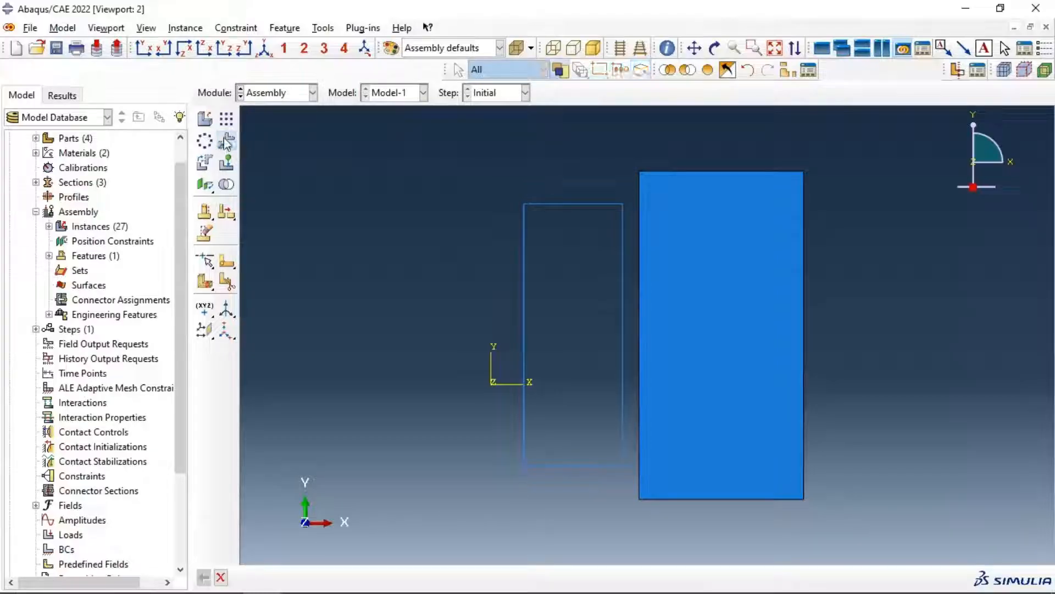
pyautogui.moveTo(514, 129); pyautogui.dragTo(904, 523)
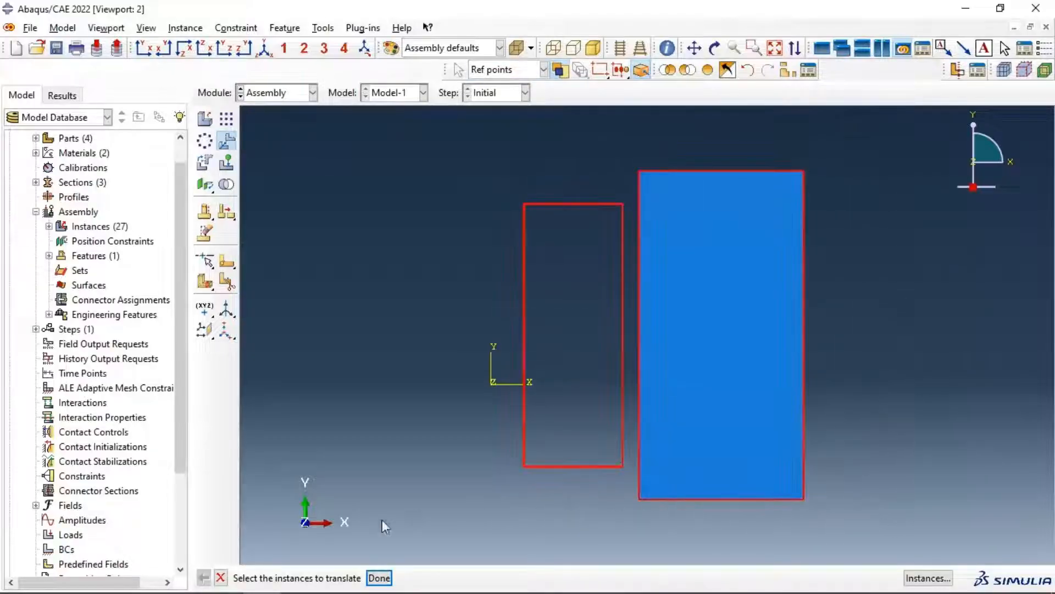
pyautogui.click(378, 578)
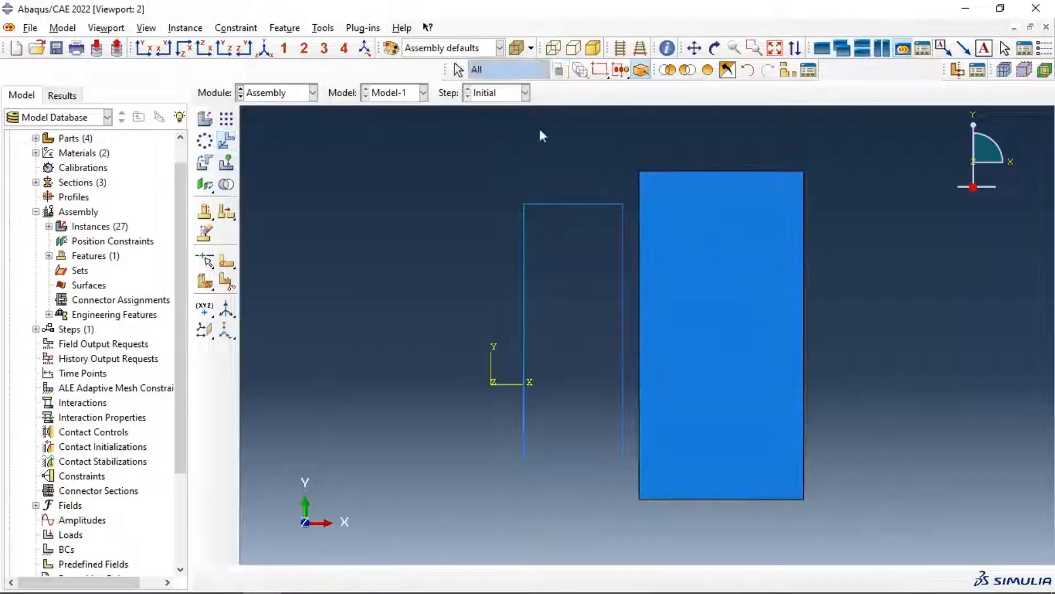
# Step: Translate the beam instance from its front face's lower-left corner to the global origin 0,0,0
pyautogui.click(226, 141)
pyautogui.click(660, 212)
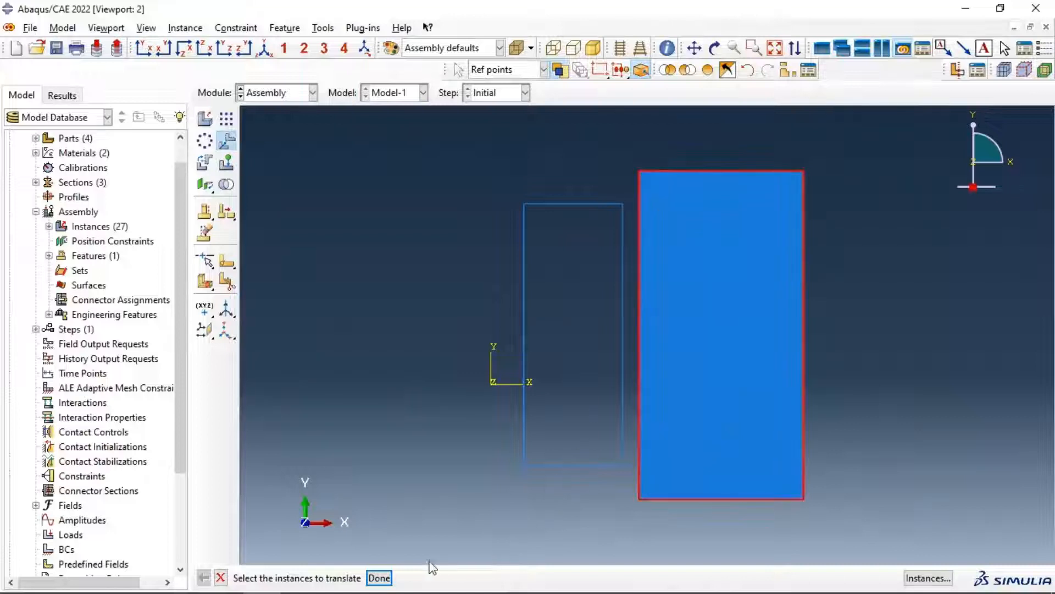
pyautogui.click(379, 577)
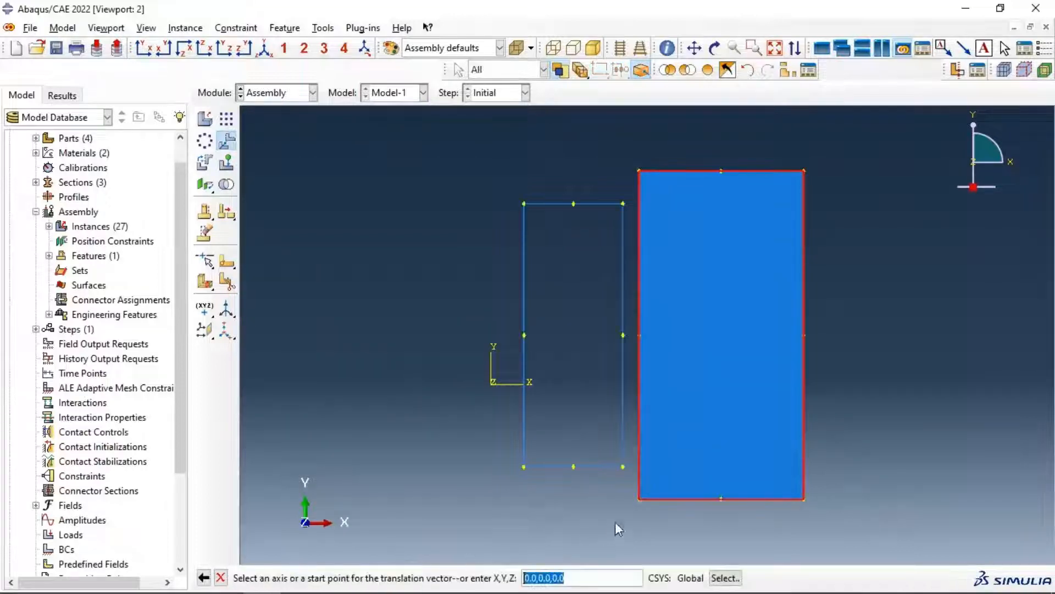
pyautogui.click(640, 499)
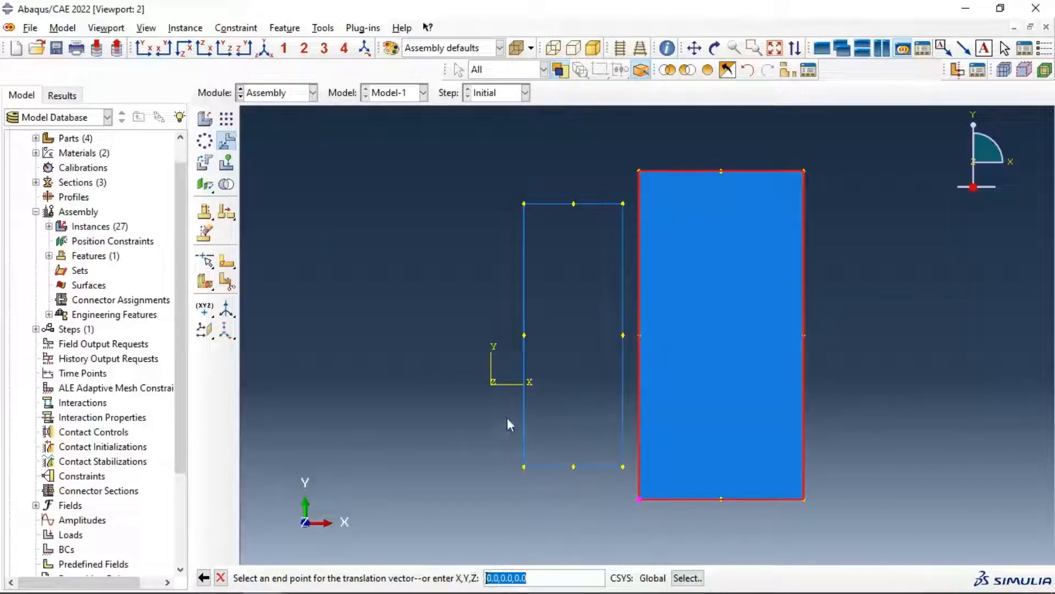
pyautogui.press('Return')
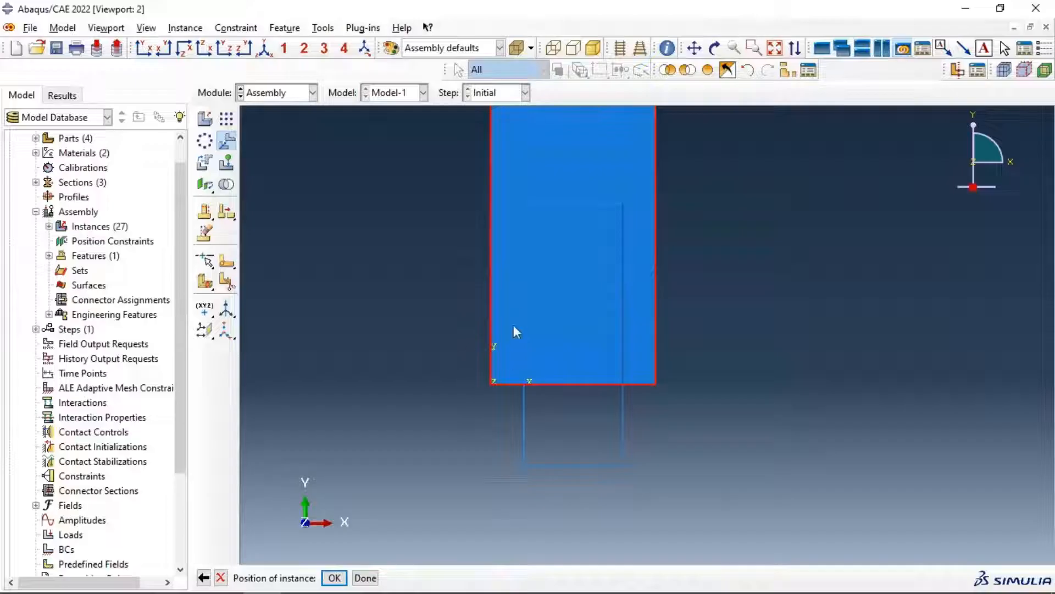
pyautogui.click(335, 577)
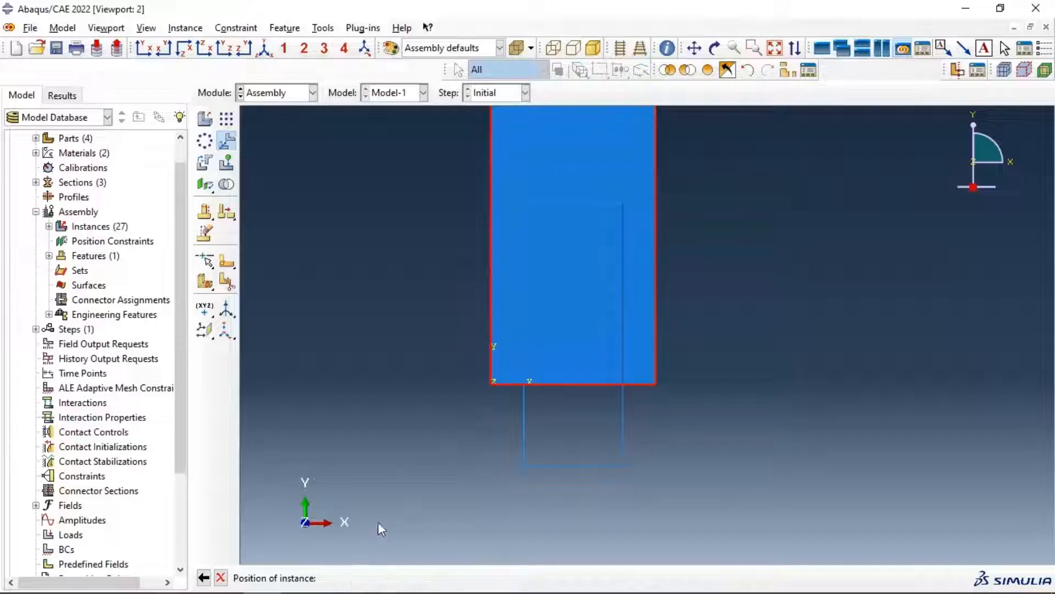
pyautogui.scroll(-1, 590, 391)
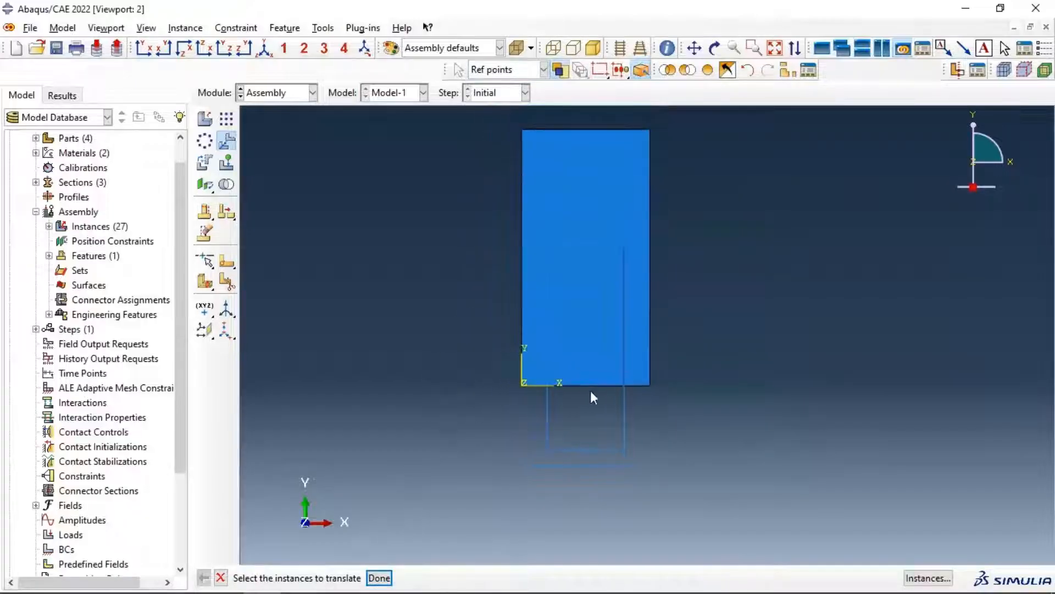
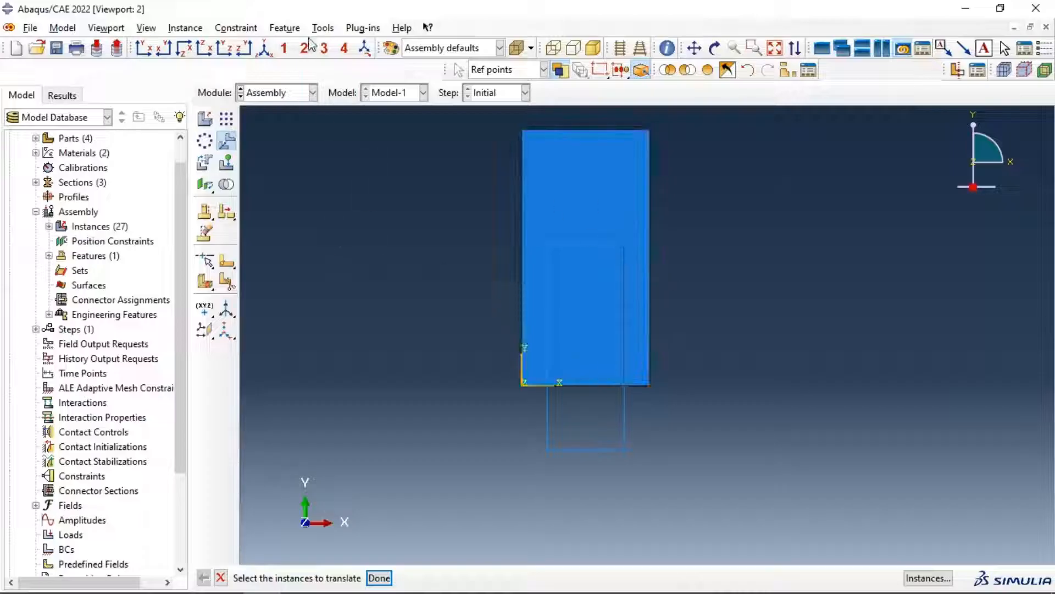
# Step: Create a datum point by coordinates at X 20 and Y 20, inside the beam's lower-left corner
pyautogui.click(204, 309)
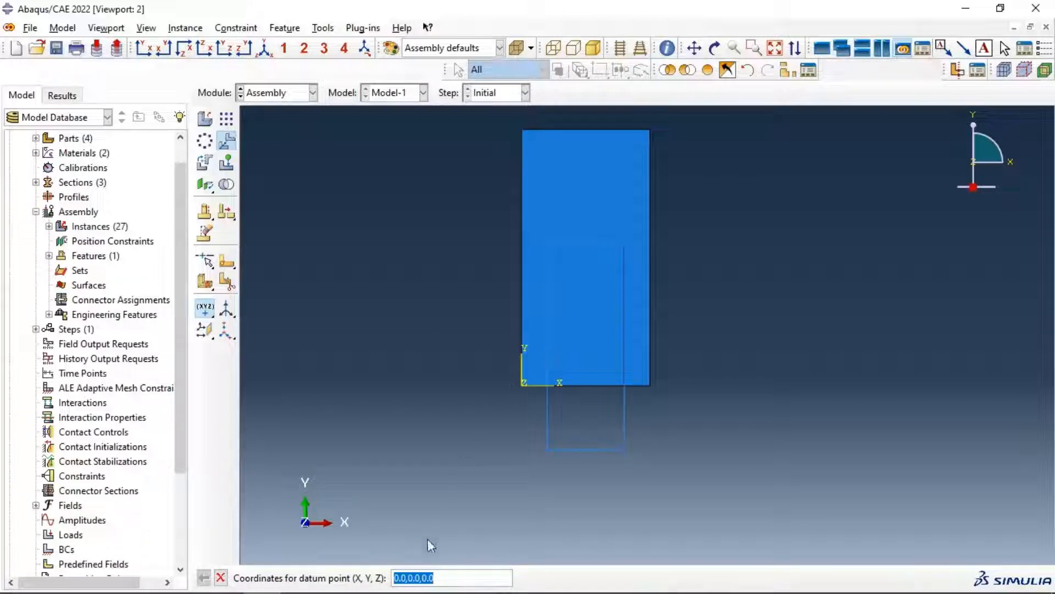
pyautogui.click(401, 577)
pyautogui.doubleClick(397, 578)
pyautogui.write('2')
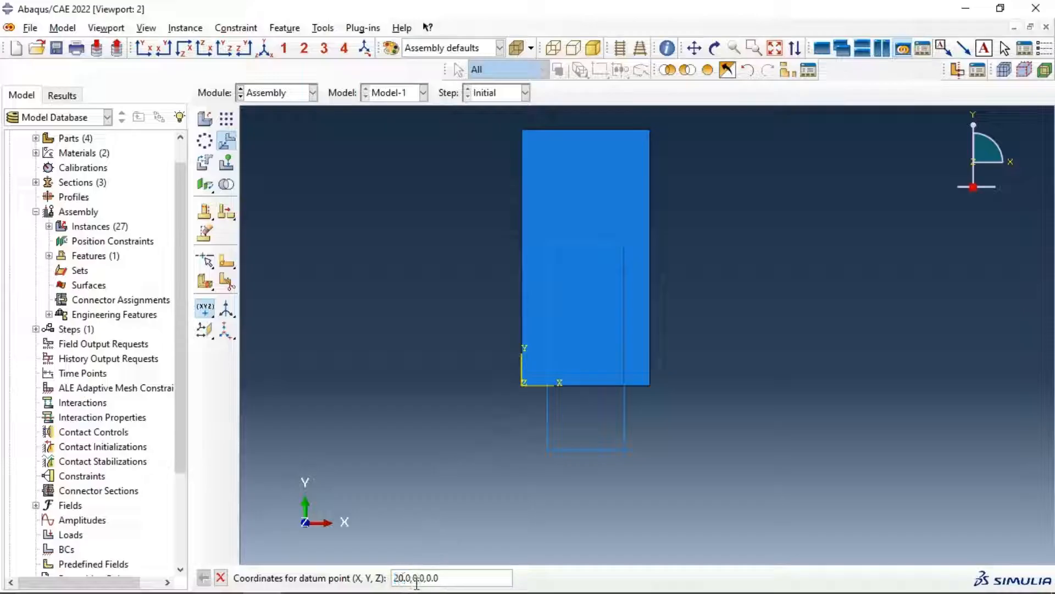
pyautogui.write('0')
pyautogui.write('5')
pyautogui.press('Return')
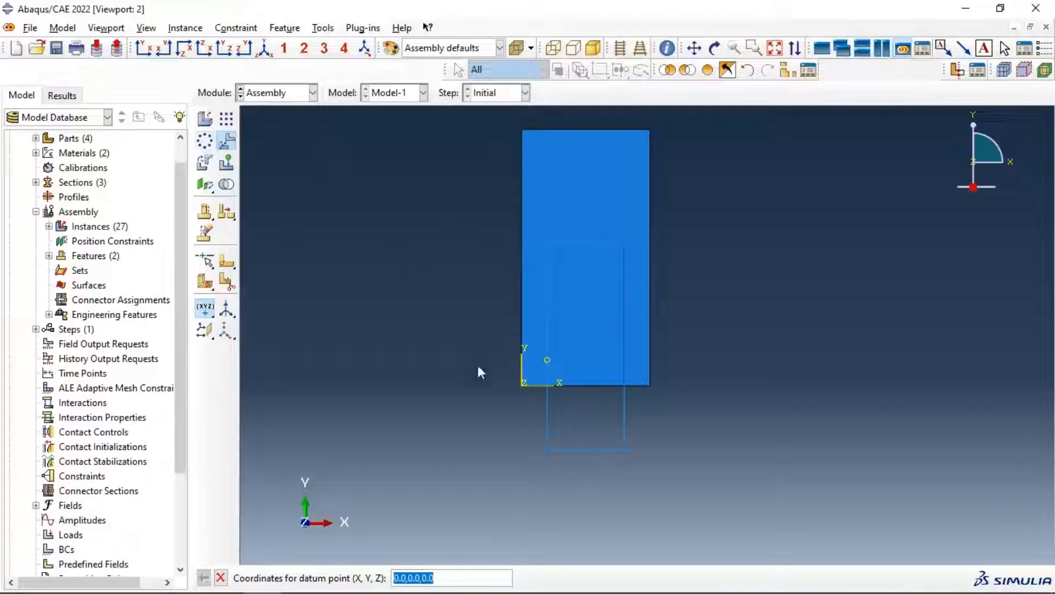
# Step: Translate the reinforcement cage from its lower-left corner to the datum point inside the beam
pyautogui.click(226, 142)
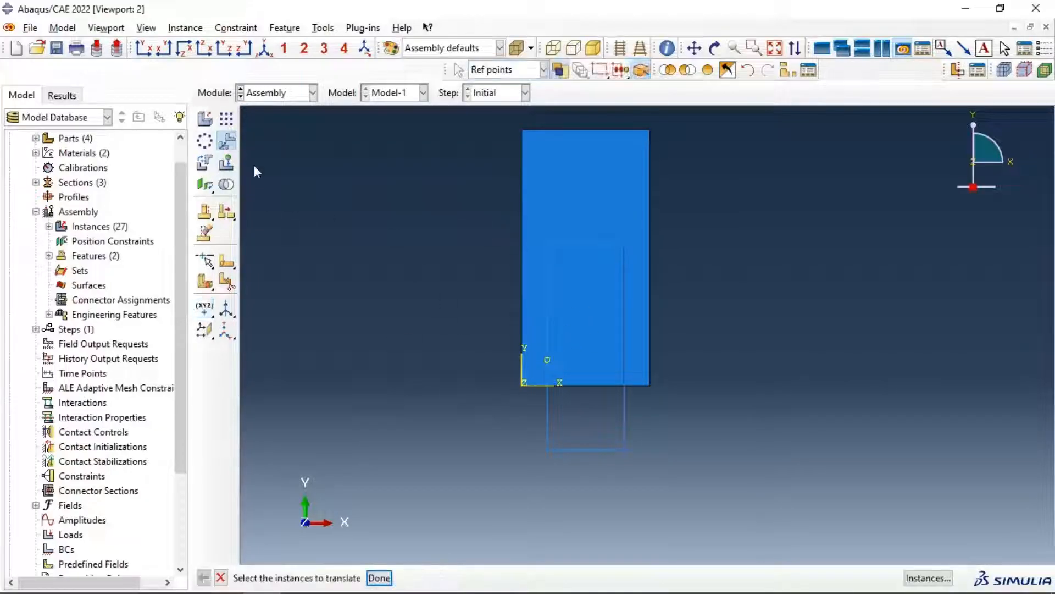
pyautogui.click(552, 437)
pyautogui.middleClick(541, 468)
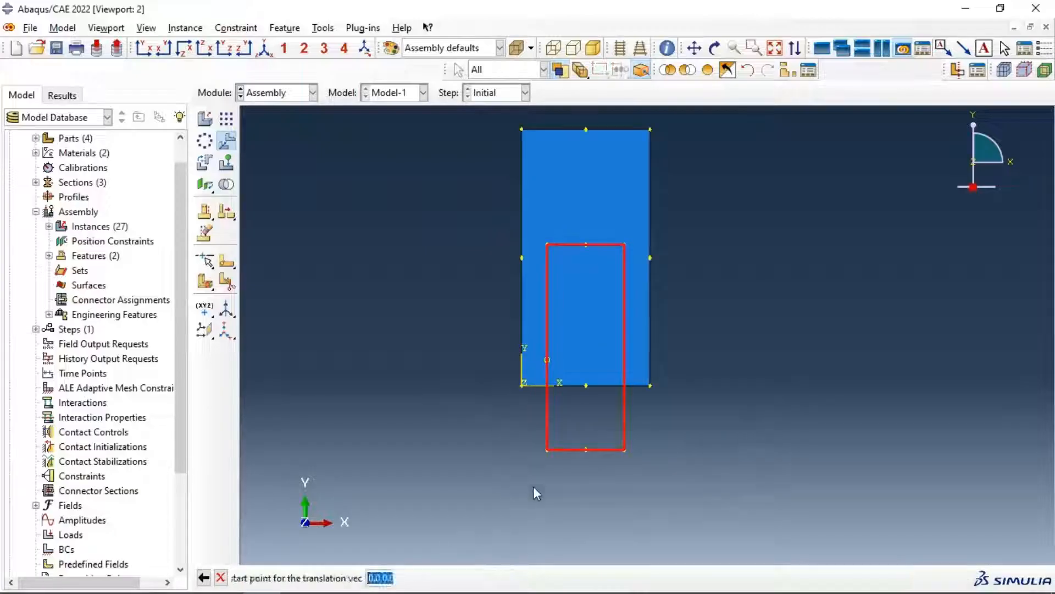
pyautogui.click(548, 449)
pyautogui.click(548, 361)
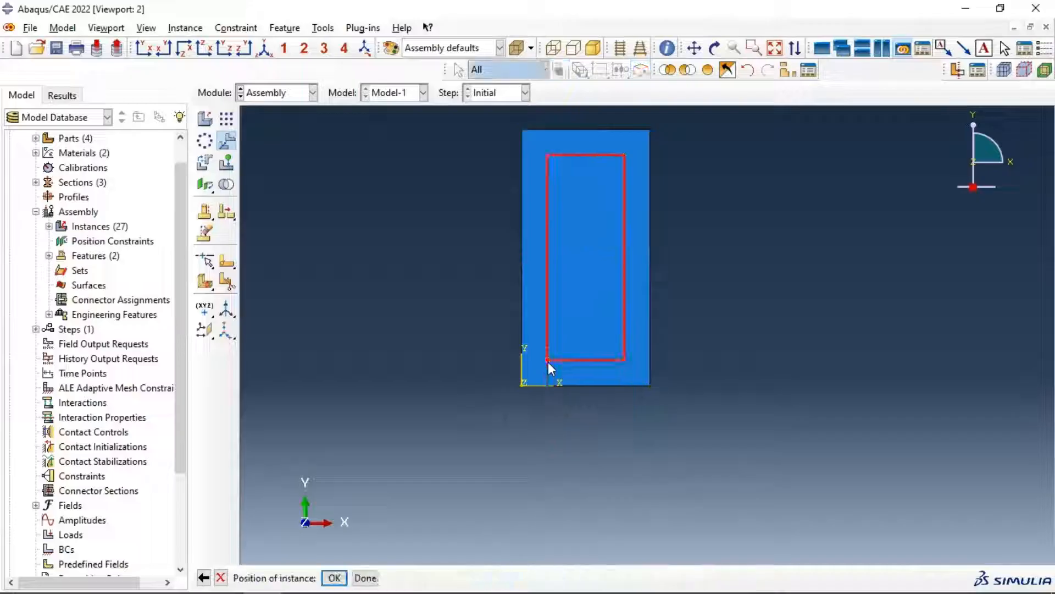
pyautogui.click(335, 578)
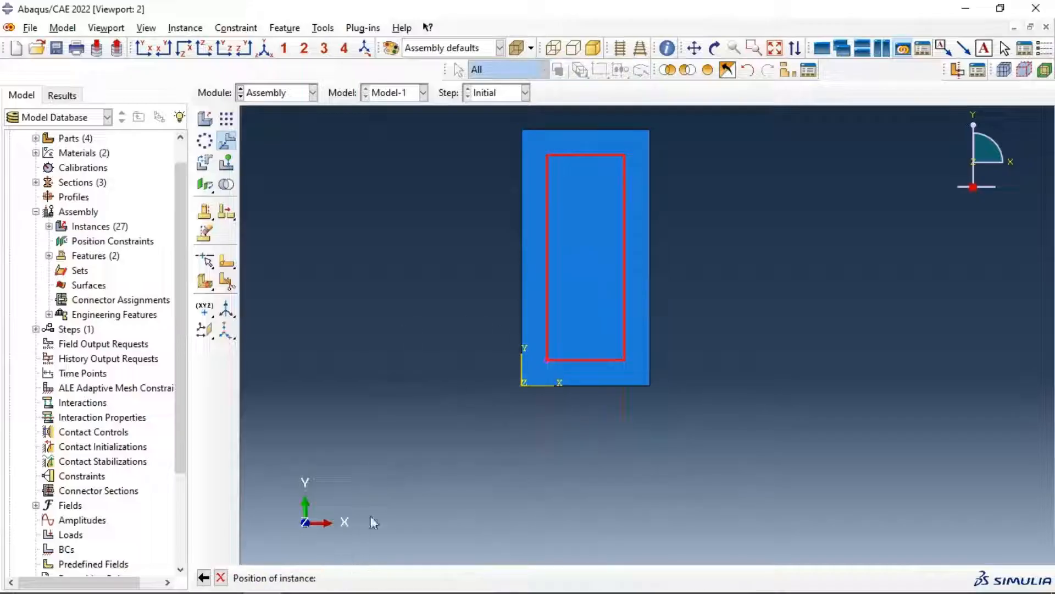
# Step: View the beam from the side and increase the display translucency to reveal the reinforcement cage inside it
pyautogui.click(714, 49)
pyautogui.moveTo(648, 205); pyautogui.dragTo(731, 338)
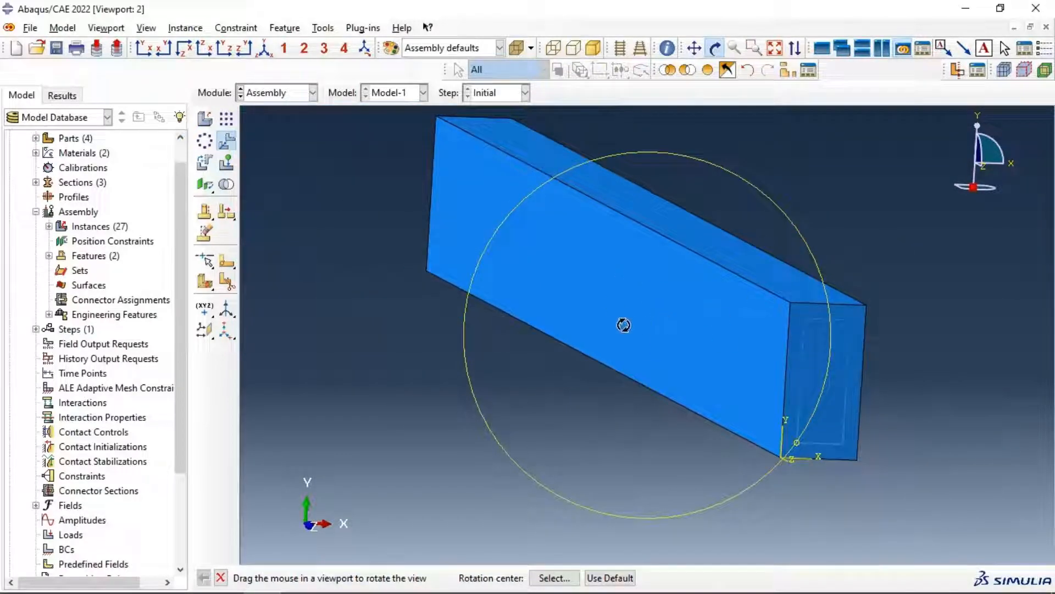
pyautogui.moveTo(625, 325); pyautogui.dragTo(684, 308)
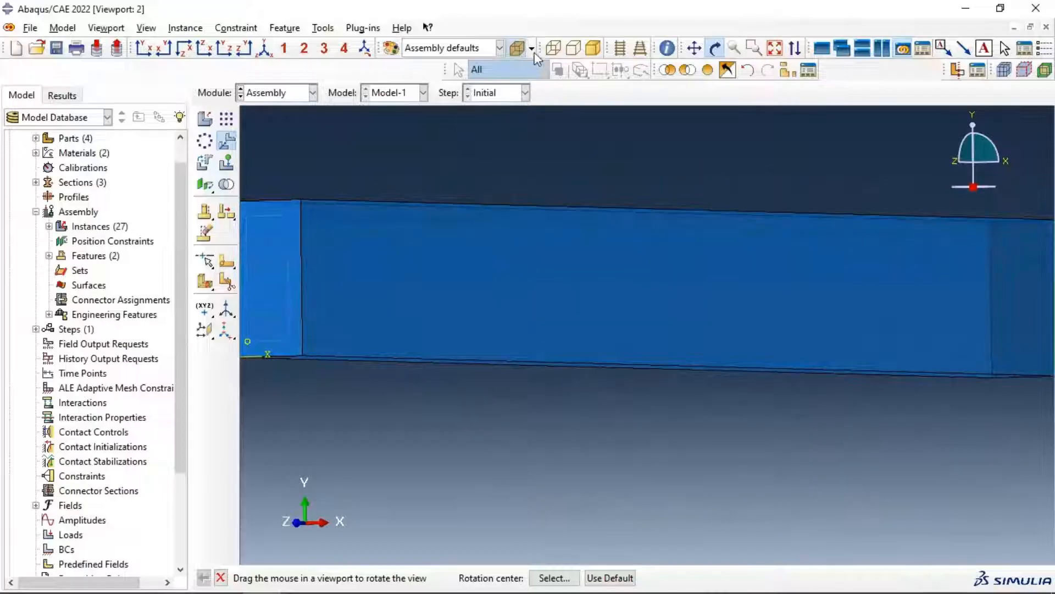
pyautogui.click(531, 48)
pyautogui.click(540, 98)
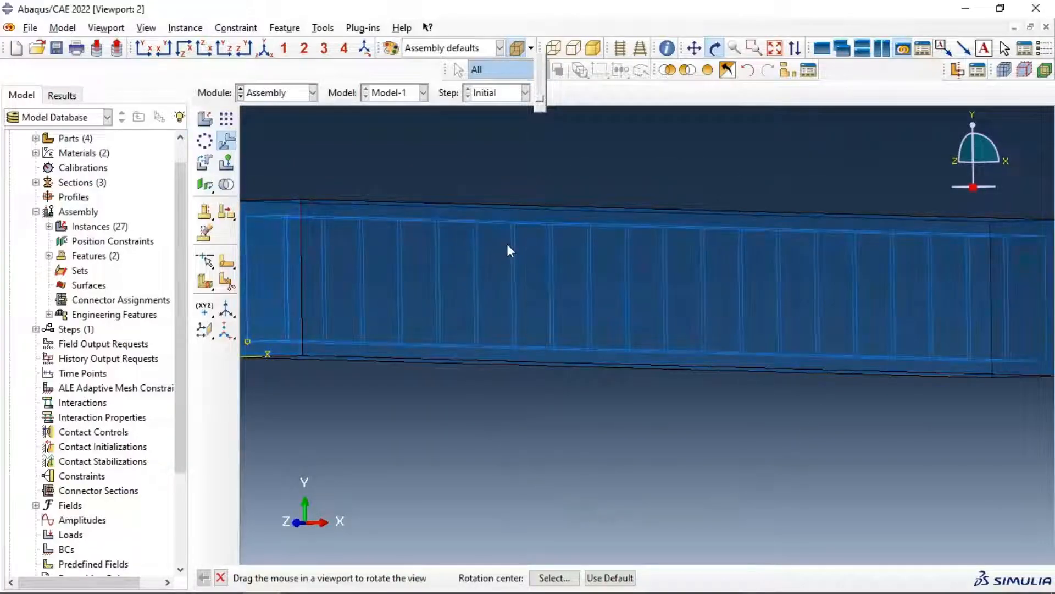
# Step: Turn off the display translucency and create a Static, General analysis step after the Initial step
pyautogui.moveTo(544, 273); pyautogui.dragTo(549, 307)
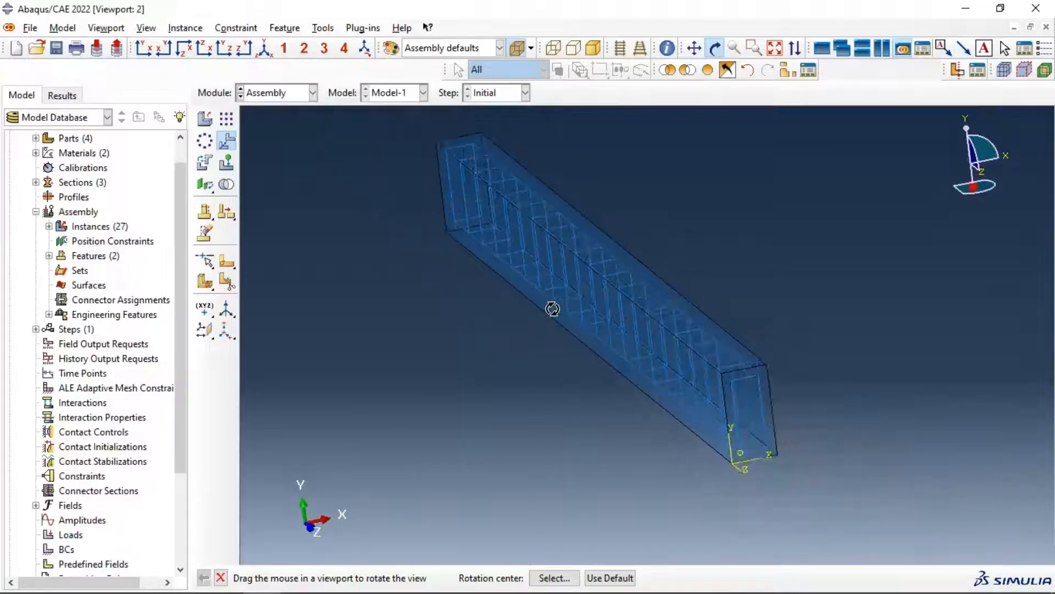
pyautogui.click(517, 49)
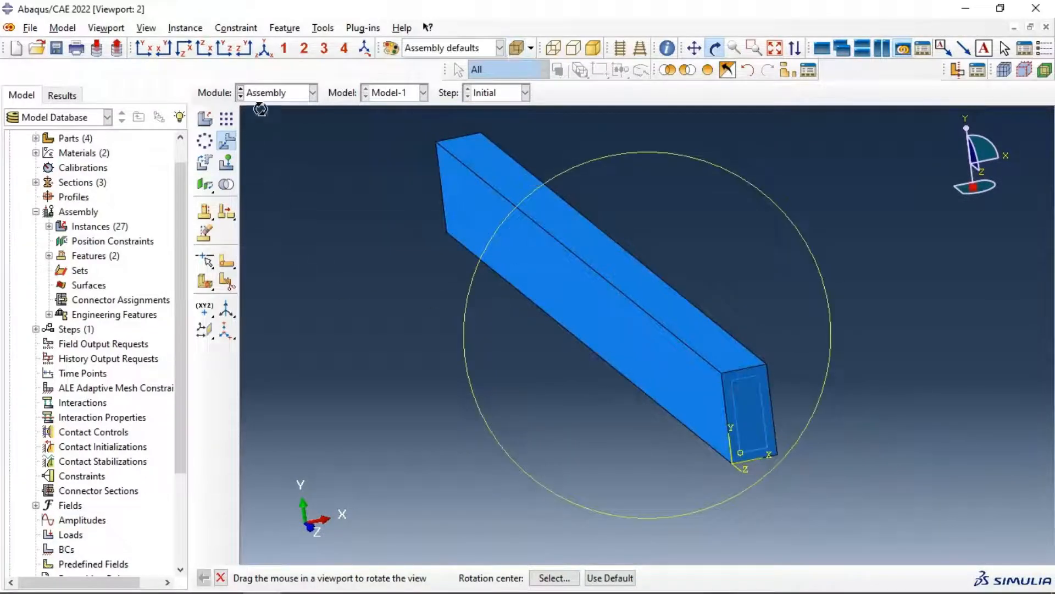
pyautogui.click(277, 92)
pyautogui.click(270, 153)
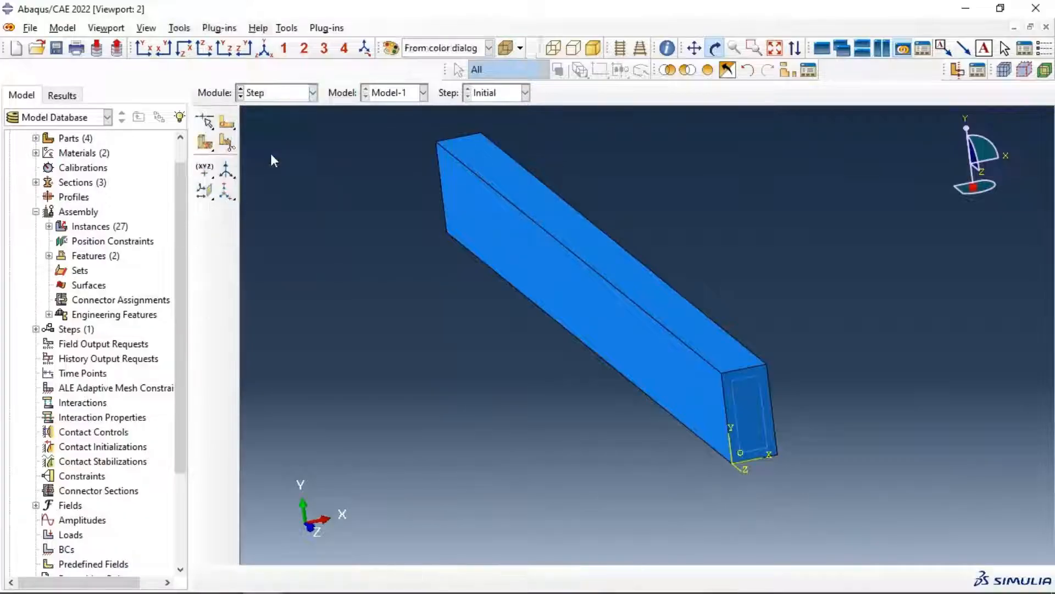
pyautogui.click(208, 120)
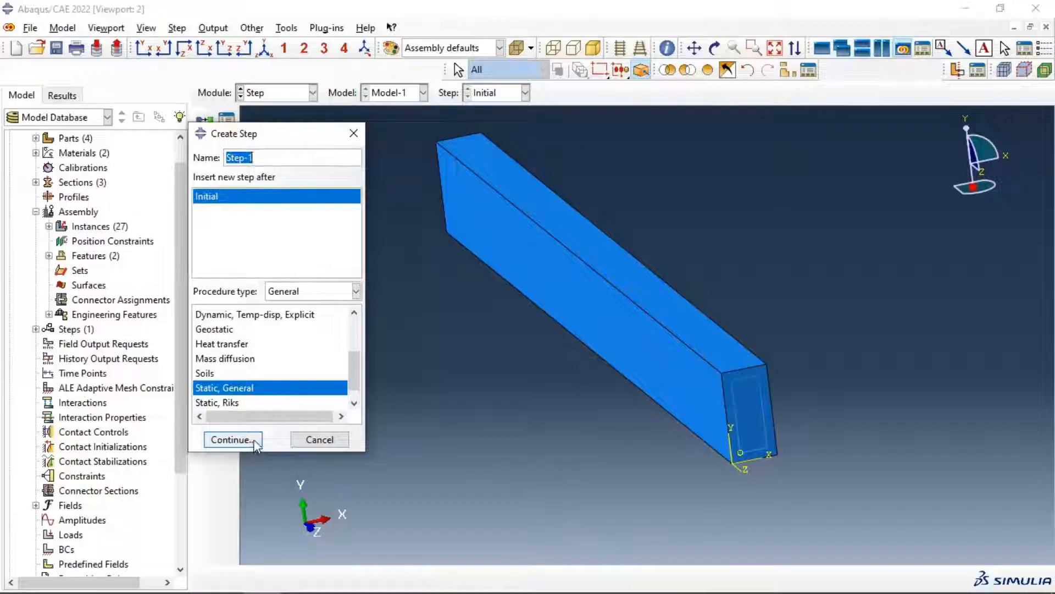
pyautogui.click(231, 440)
# Step: Turn on Nlgeom and set the step's automatic stabilization to Specify dissipated energy fraction
pyautogui.click(190, 217)
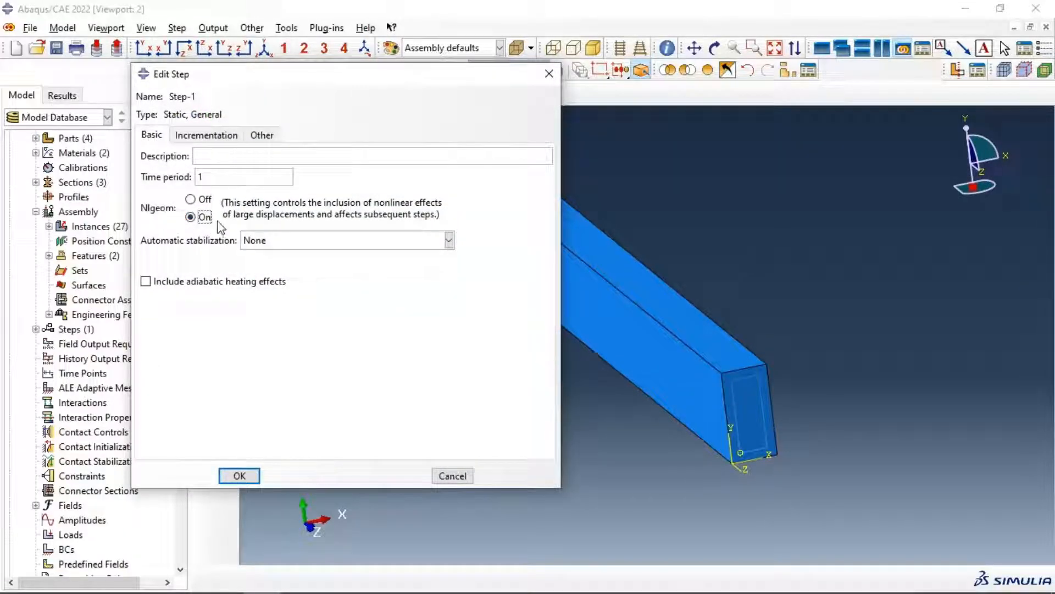
pyautogui.click(285, 244)
pyautogui.click(289, 271)
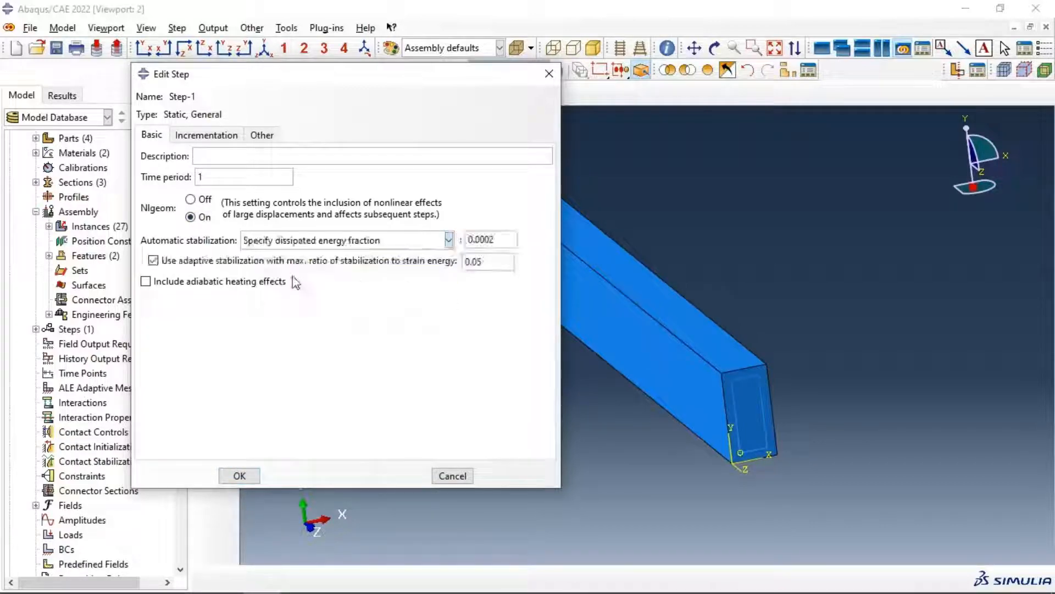
# Step: Set the step's initial increment size to 0.01 and reduce its minimum increment size
pyautogui.click(206, 134)
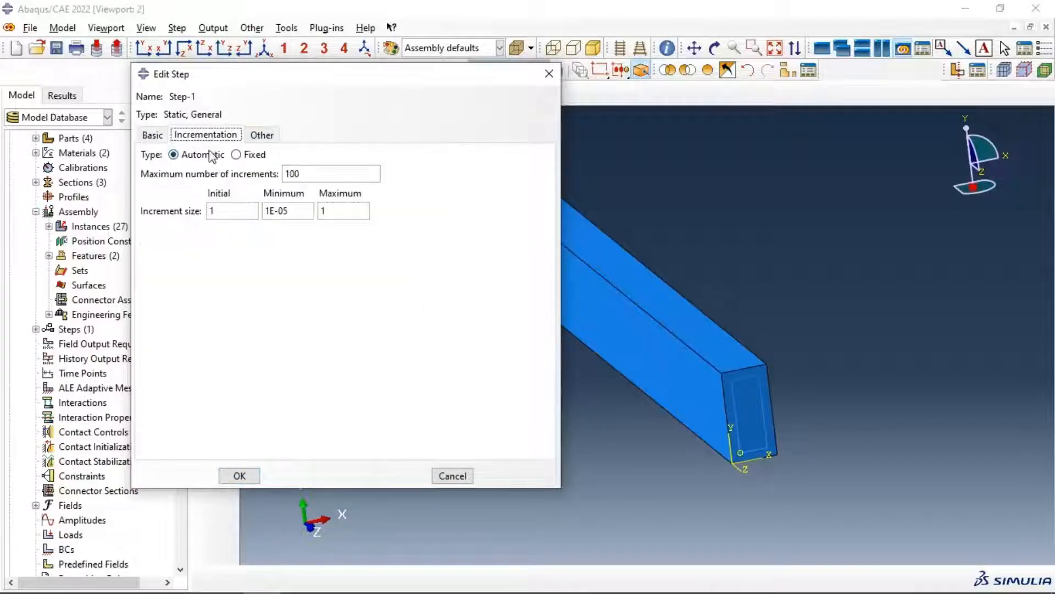
pyautogui.doubleClick(232, 210)
pyautogui.write('0')
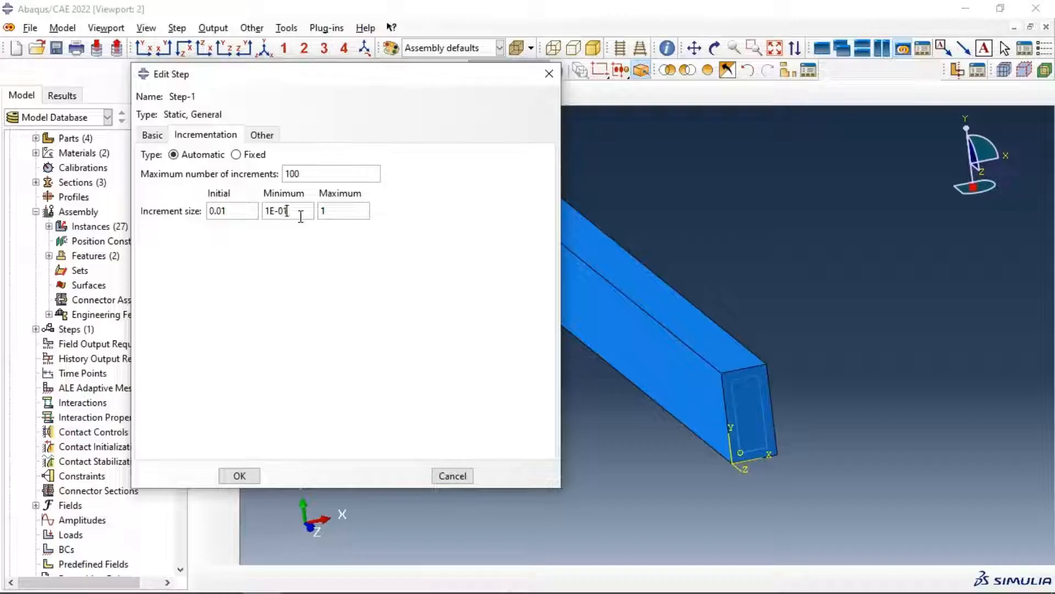
pyautogui.click(240, 476)
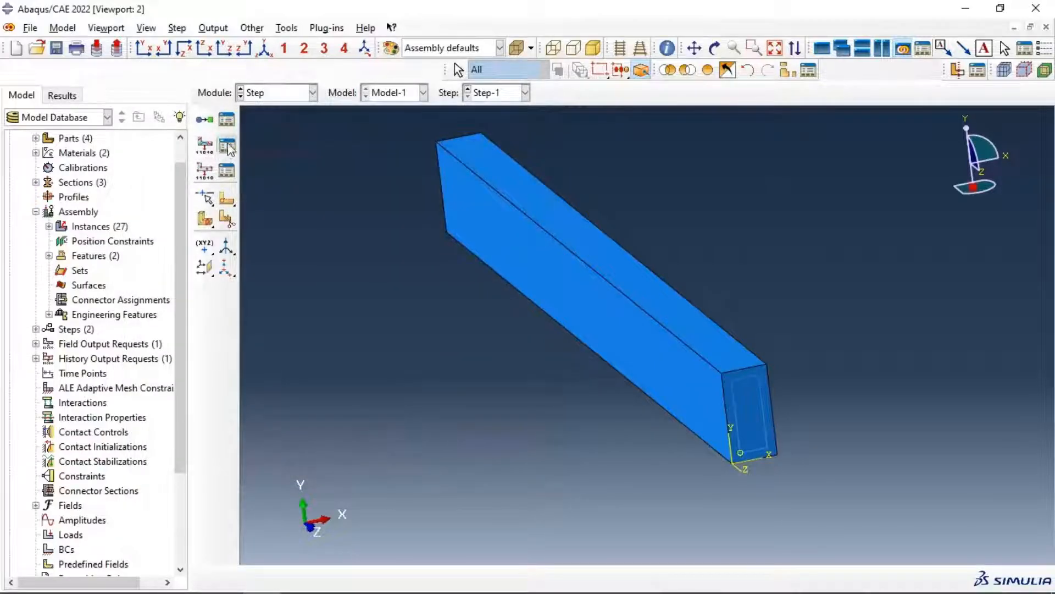
# Step: Add compressive damage DAMAGEC and tensile damage DAMAGET to the variables of field output request F-Output-1
pyautogui.click(227, 146)
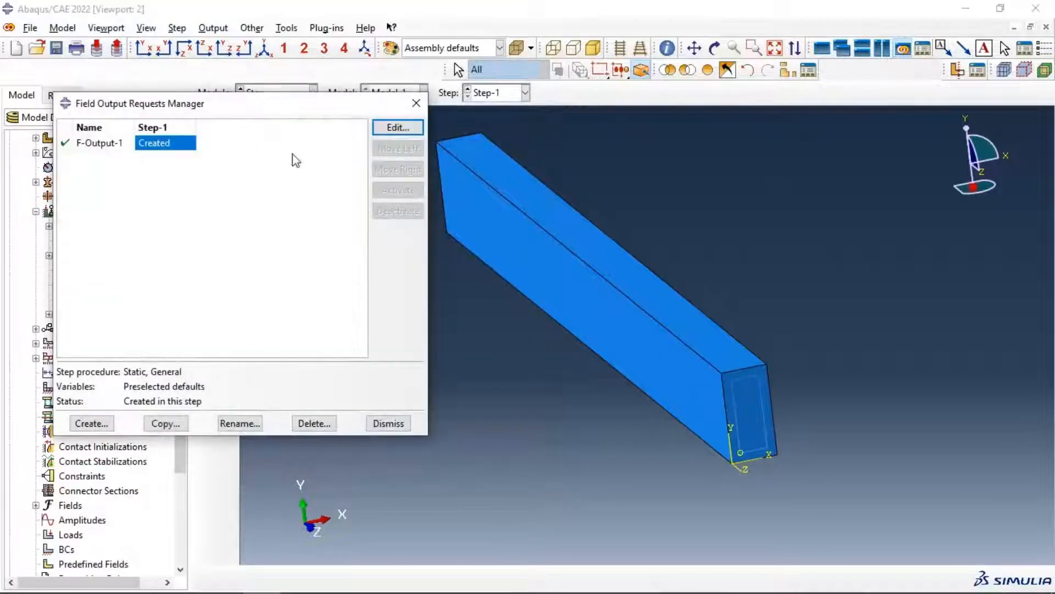
pyautogui.click(384, 129)
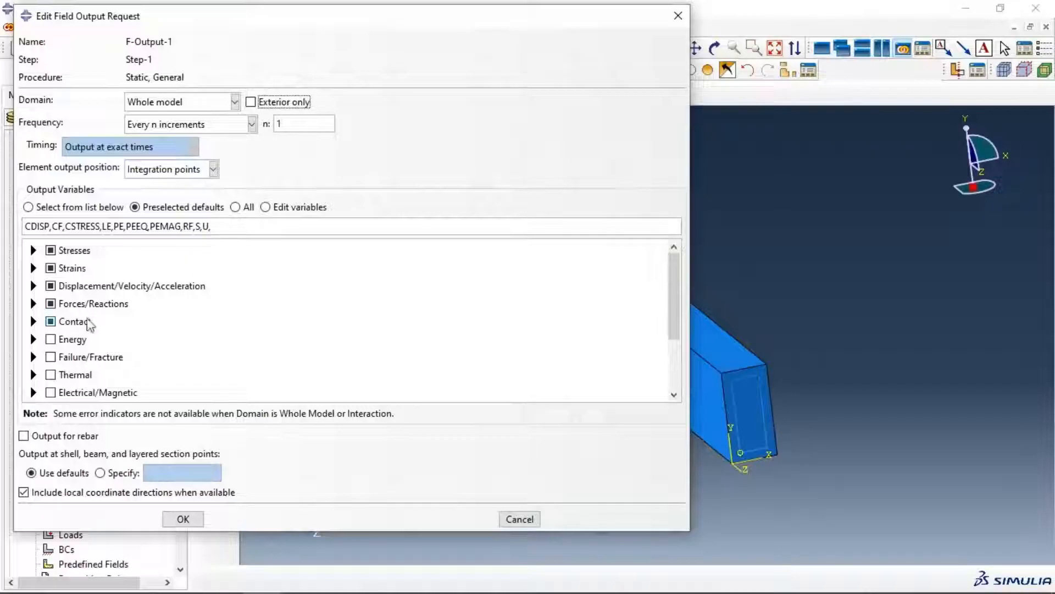
pyautogui.click(34, 357)
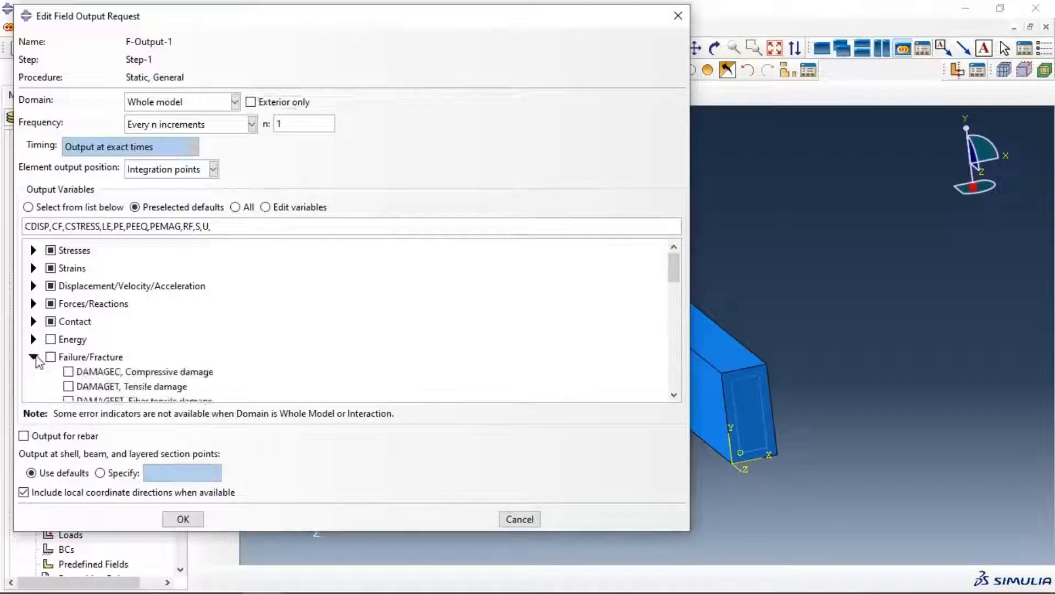
pyautogui.scroll(-1, 37, 362)
pyautogui.click(68, 324)
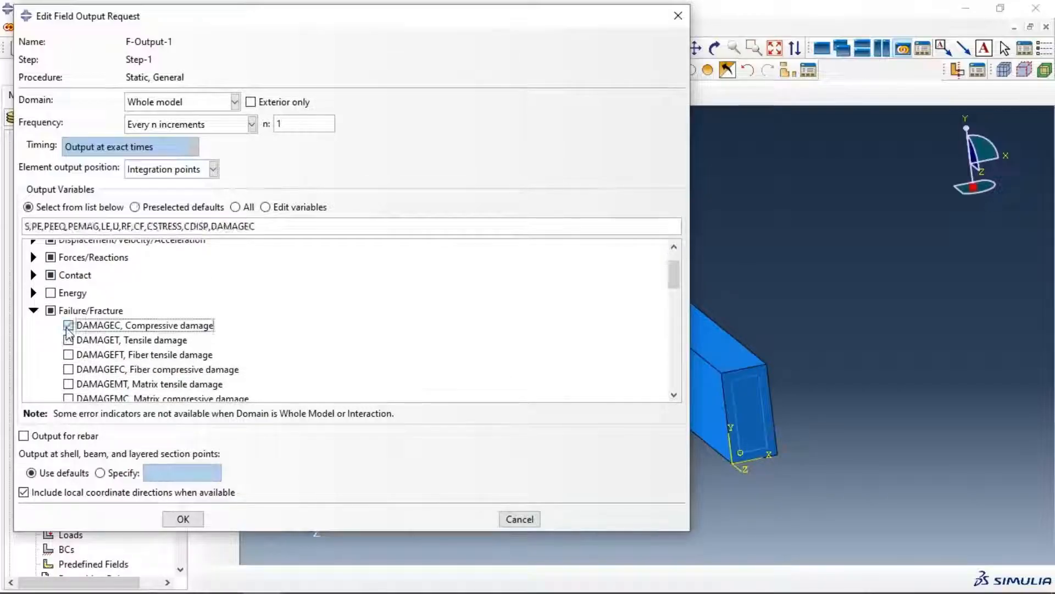
pyautogui.click(68, 340)
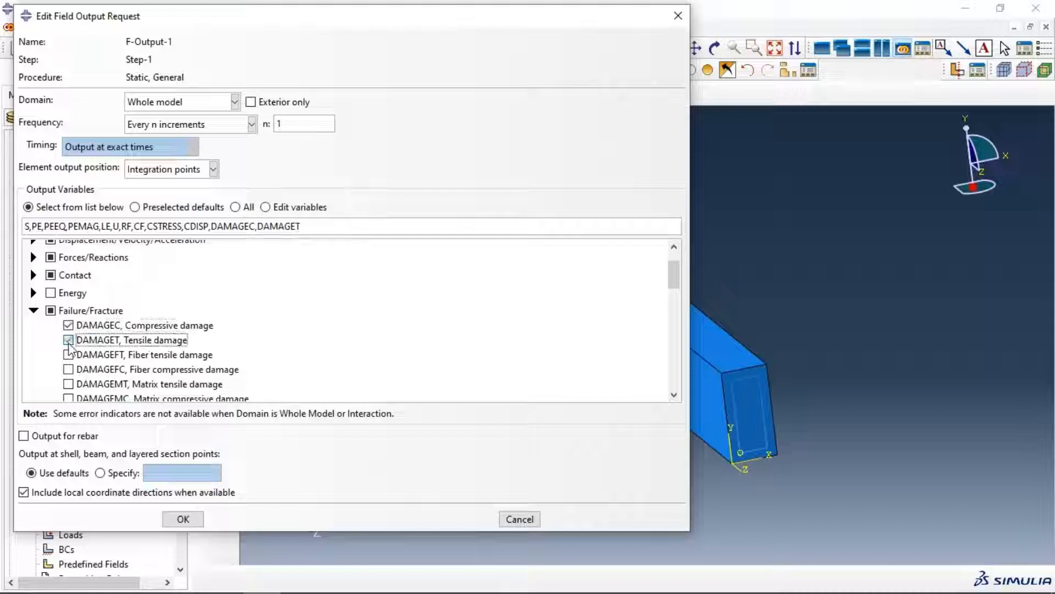
# Step: Add the STATUS and STATUSXFEM variables to the field output request, then save it and close the request manager
pyautogui.click(34, 311)
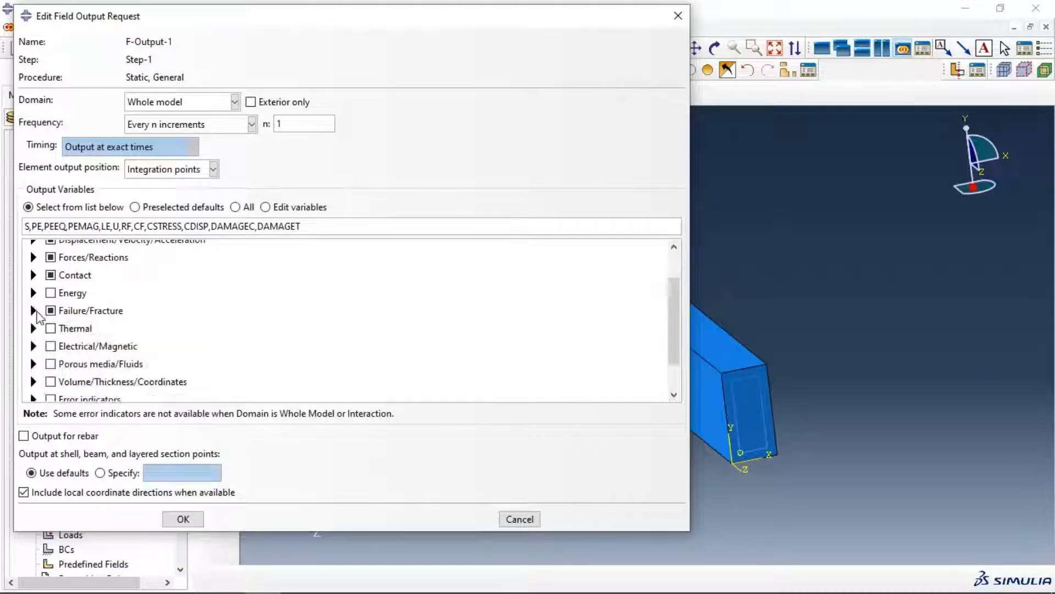
pyautogui.click(34, 311)
pyautogui.scroll(-10, 55, 318)
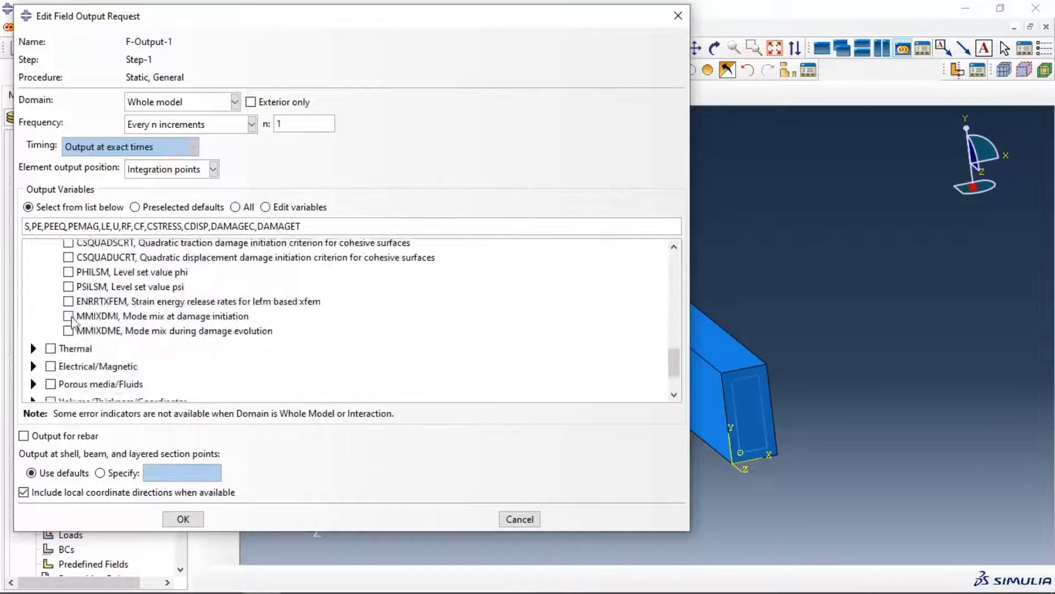
pyautogui.scroll(-3, 72, 322)
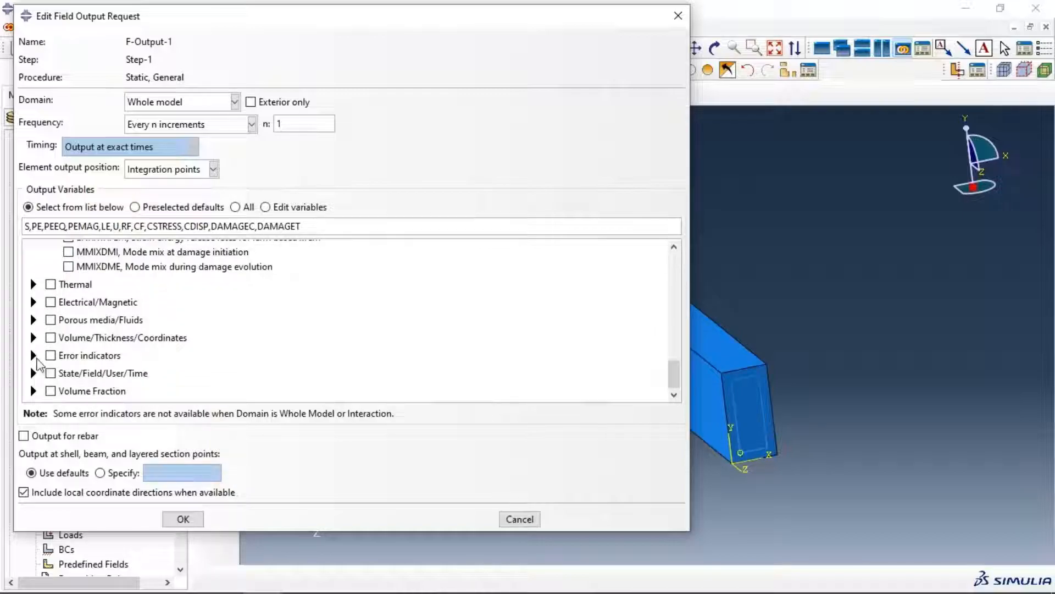
pyautogui.click(33, 373)
pyautogui.scroll(-5, 105, 332)
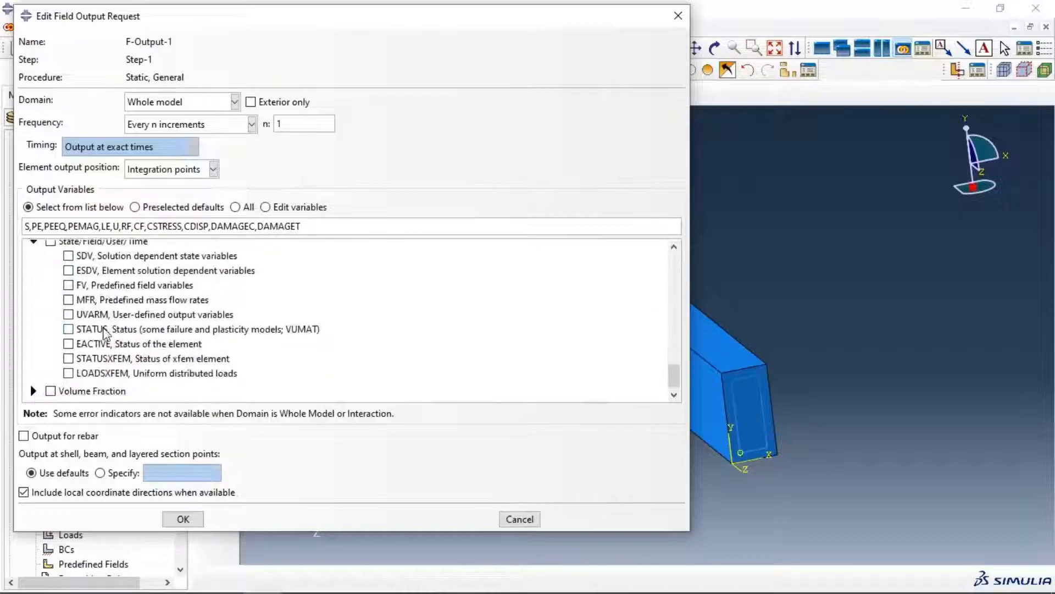
pyautogui.click(104, 330)
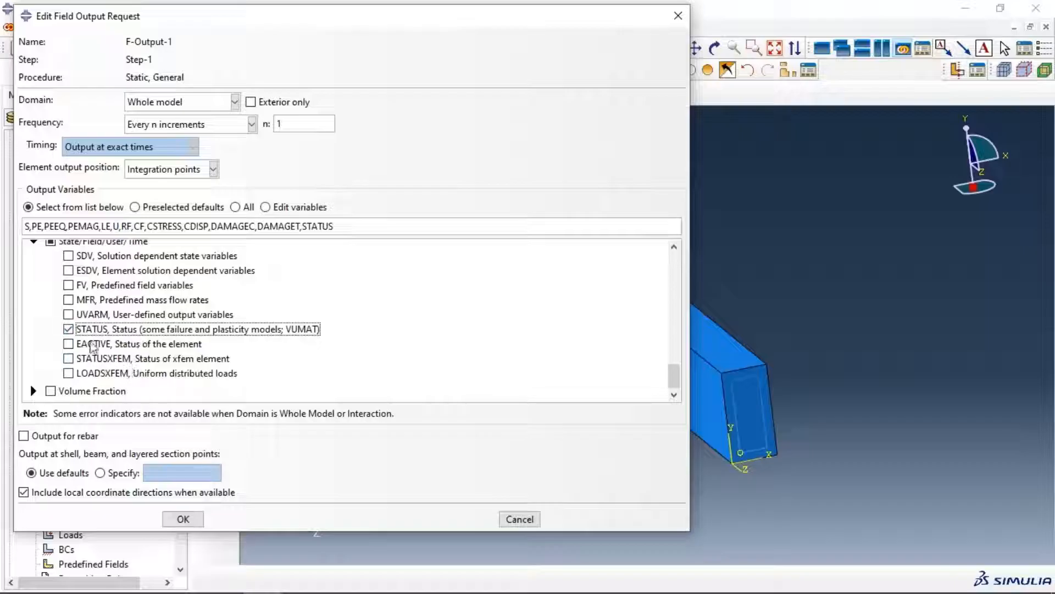
pyautogui.click(94, 358)
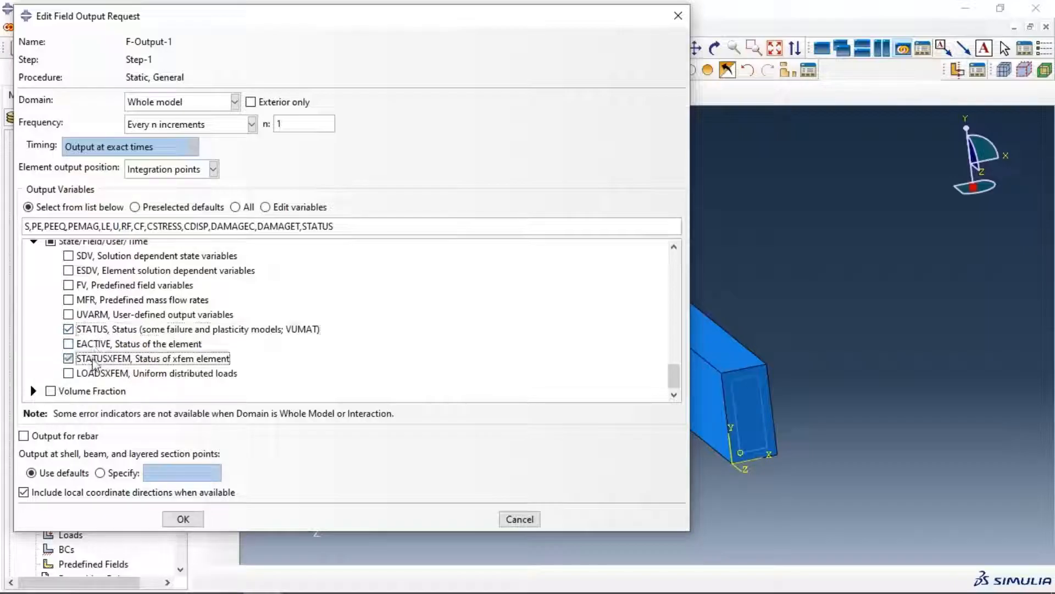
pyautogui.scroll(5, 77, 307)
pyautogui.scroll(1, 77, 307)
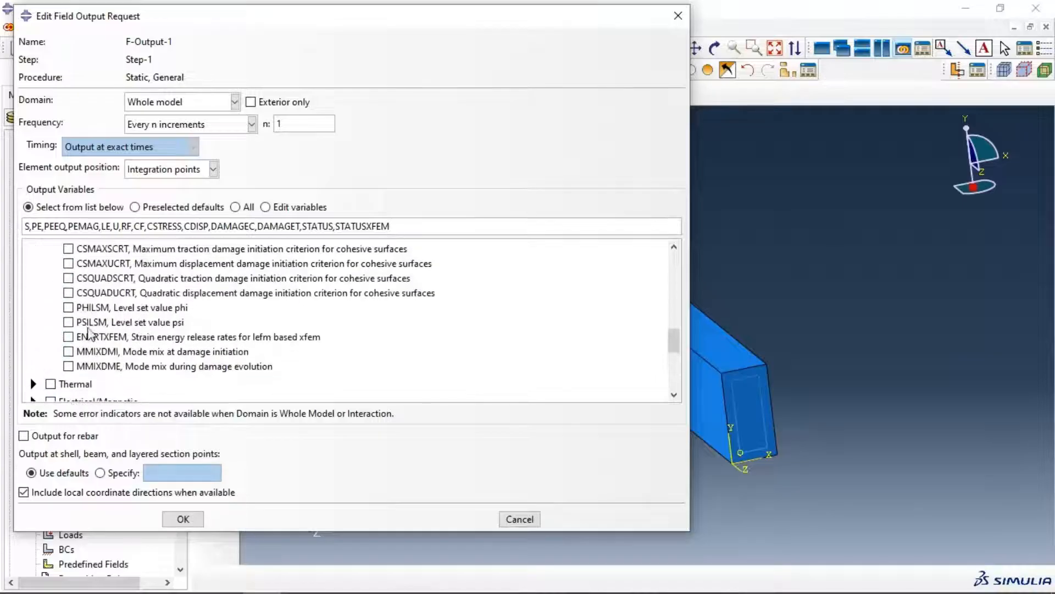
pyautogui.click(89, 322)
pyautogui.click(85, 309)
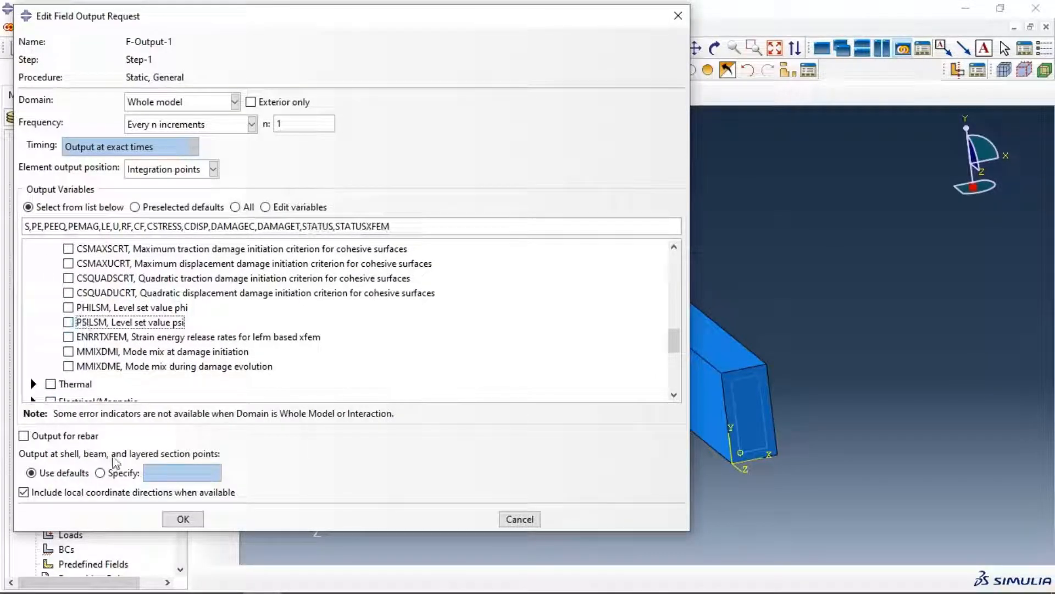
pyautogui.click(183, 519)
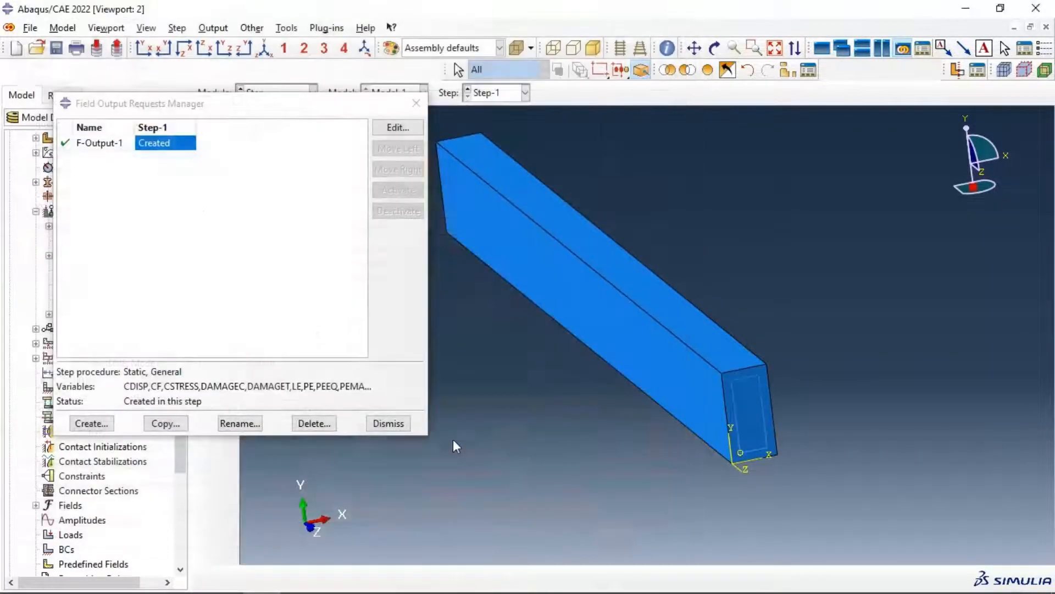
pyautogui.click(378, 425)
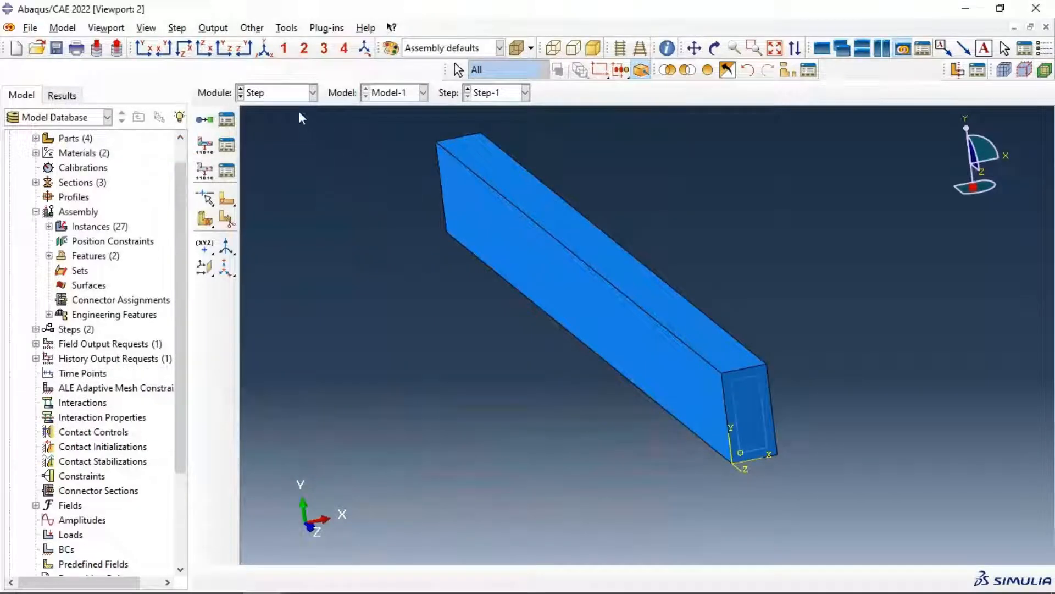
# Step: Create an Embedded region constraint named Constraint-1 in the Interaction module
pyautogui.click(278, 94)
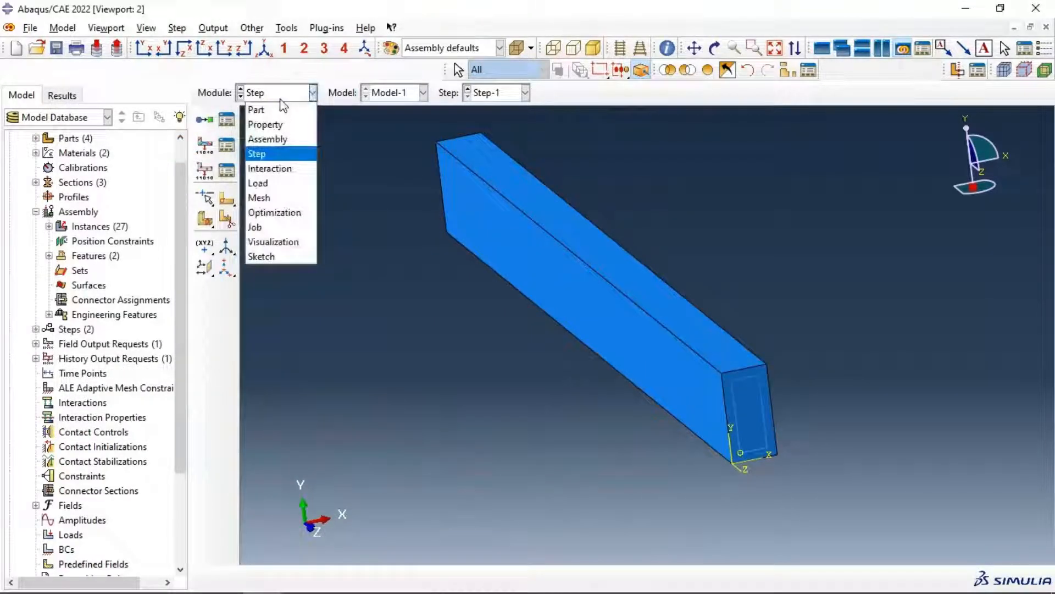
pyautogui.click(269, 168)
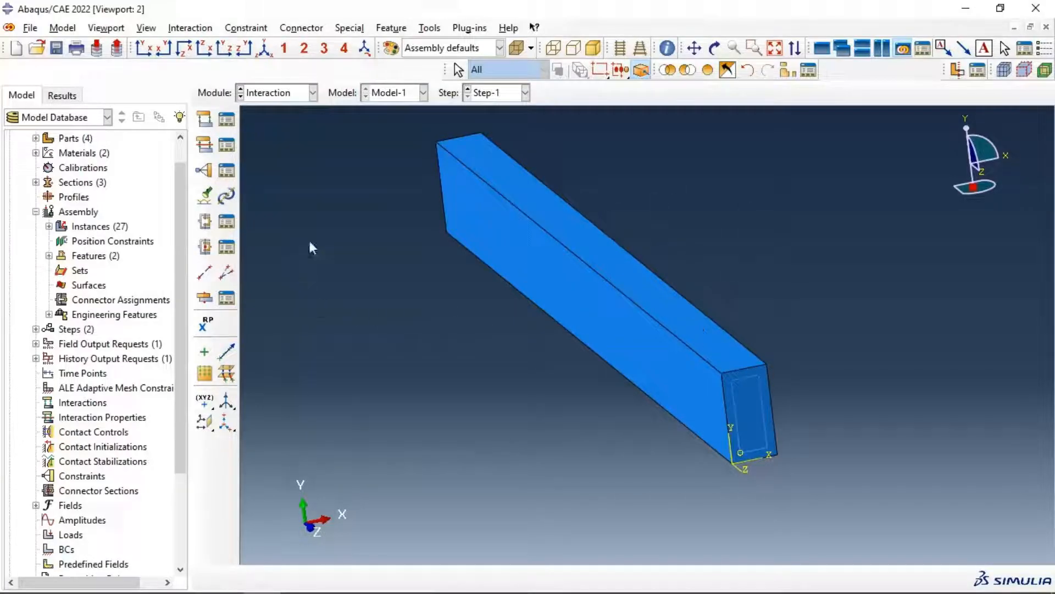
pyautogui.click(205, 170)
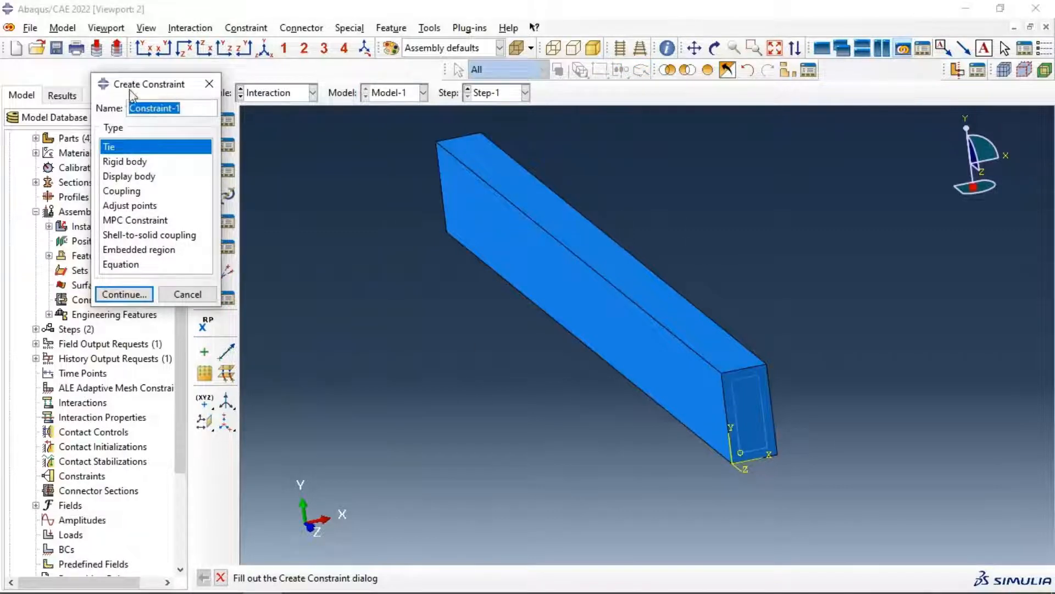
pyautogui.click(144, 251)
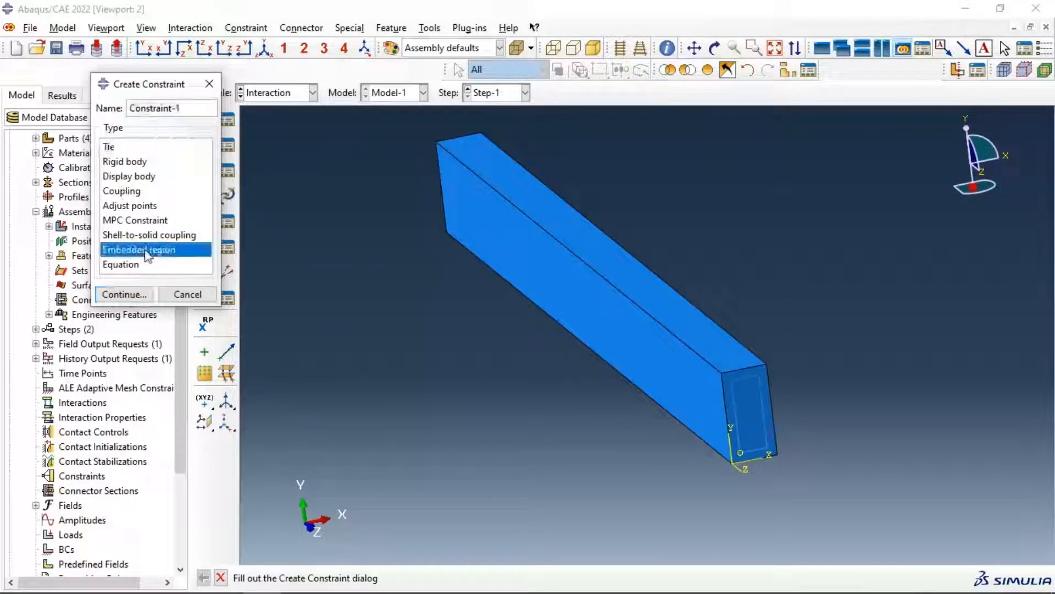
pyautogui.click(125, 294)
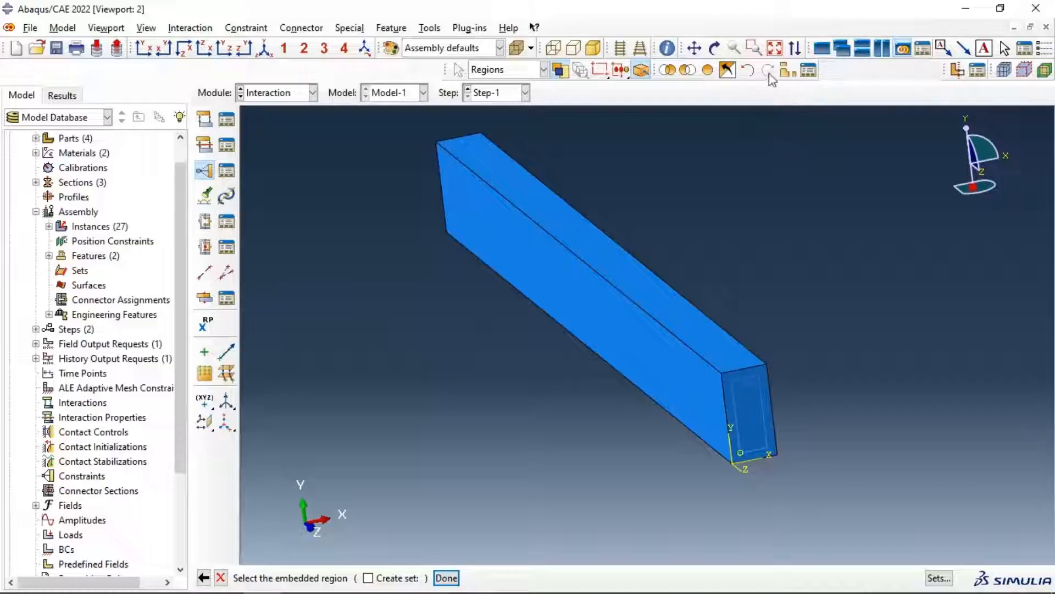
# Step: Display only the reinforcement-1 instance by replacing the viewport contents with it
pyautogui.click(788, 70)
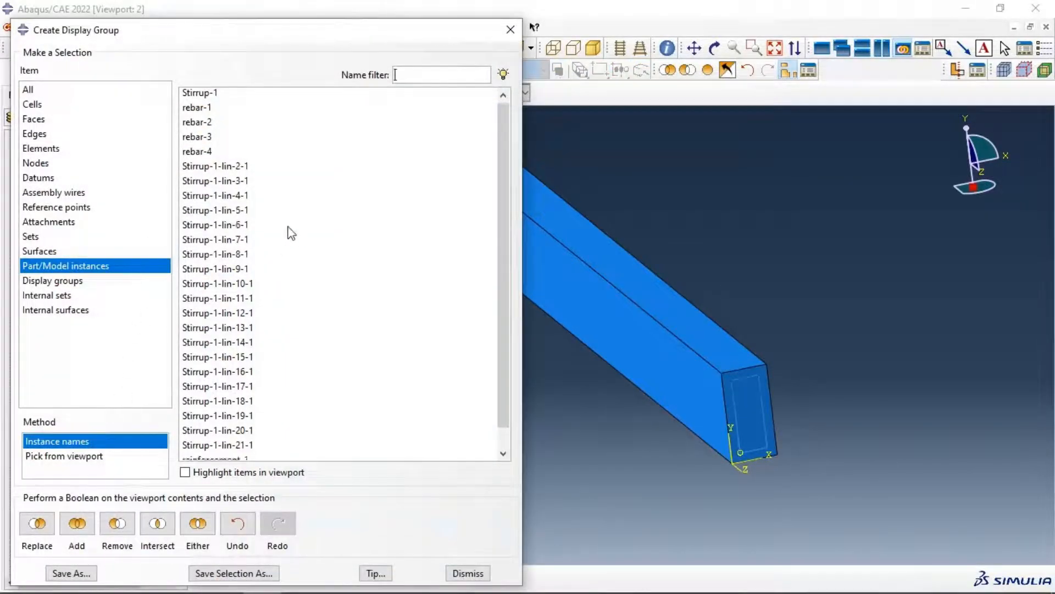
pyautogui.scroll(-2, 301, 365)
pyautogui.click(236, 438)
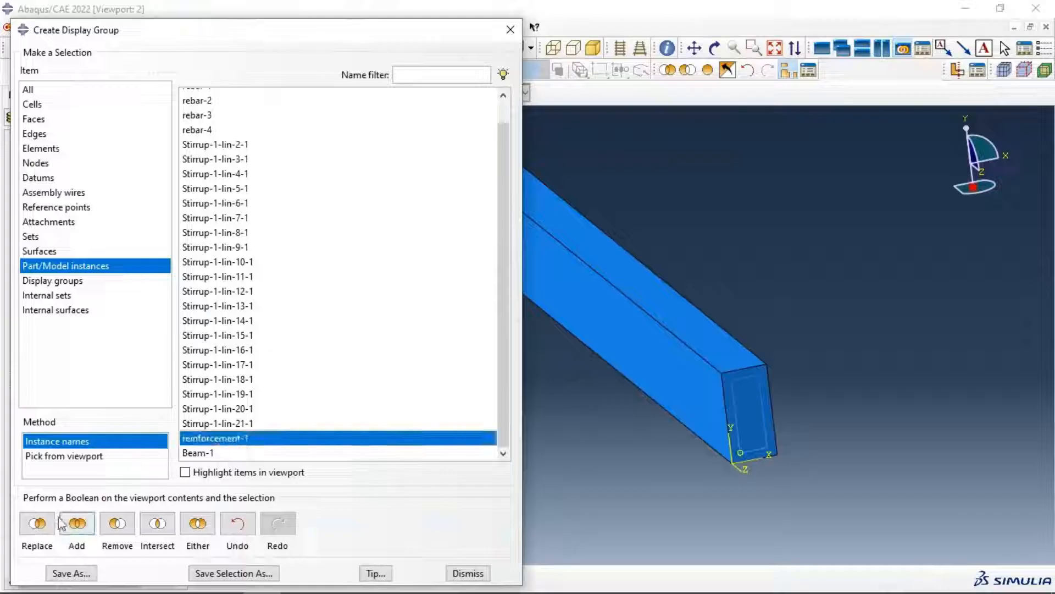
pyautogui.click(37, 523)
pyautogui.click(510, 29)
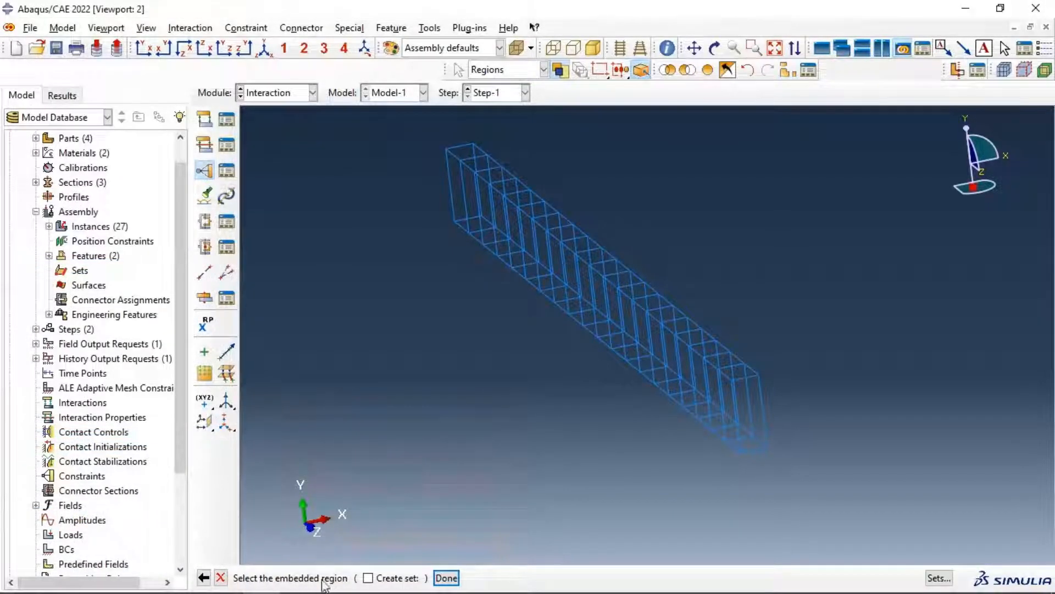
# Step: Select the whole reinforcement cage as the embedded region and choose Select Region as the host region method
pyautogui.moveTo(394, 120); pyautogui.dragTo(961, 518)
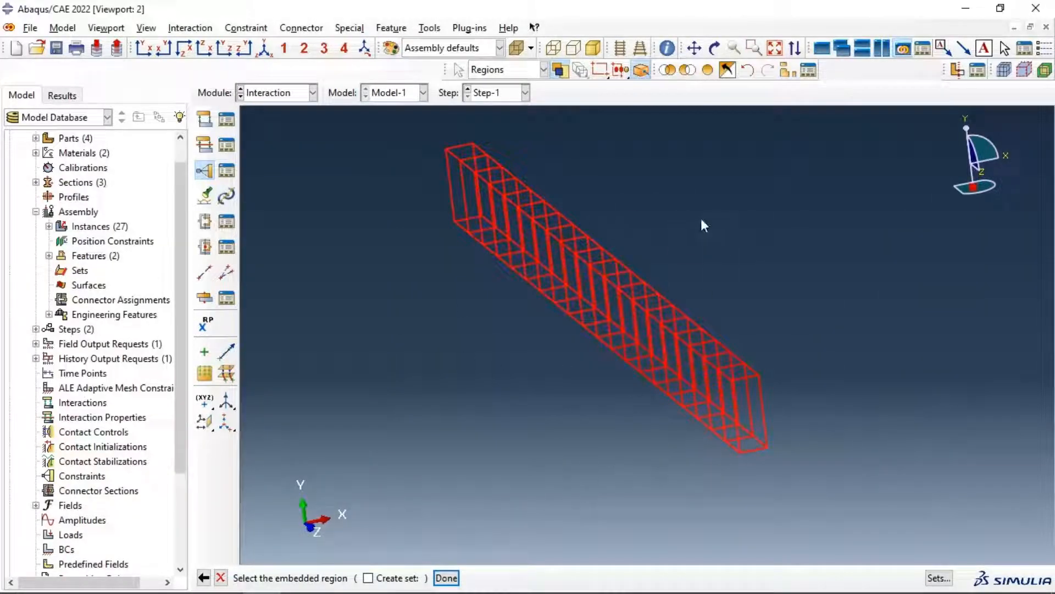
pyautogui.click(446, 578)
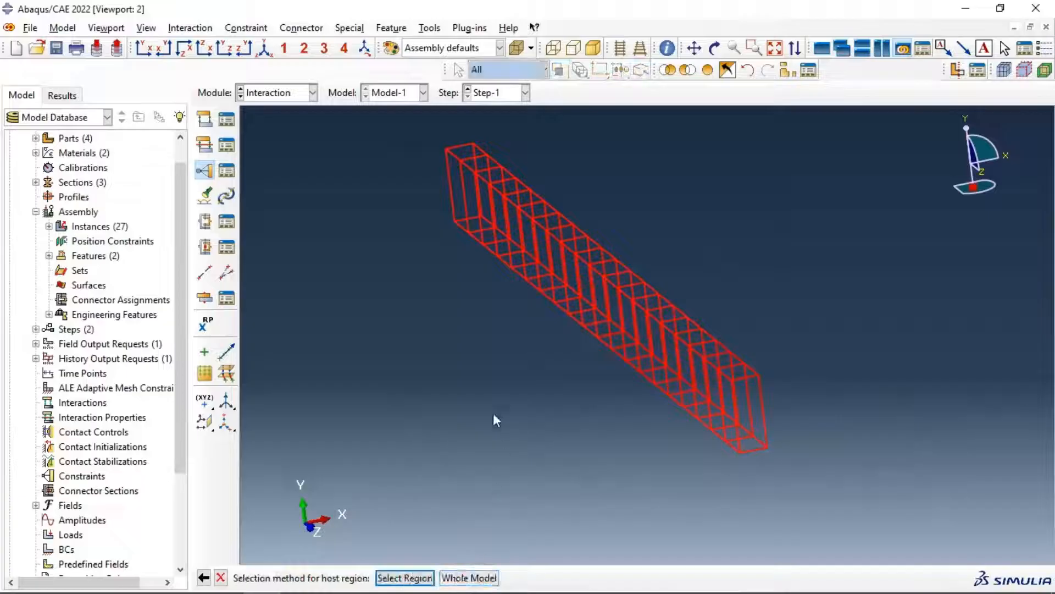
pyautogui.click(421, 579)
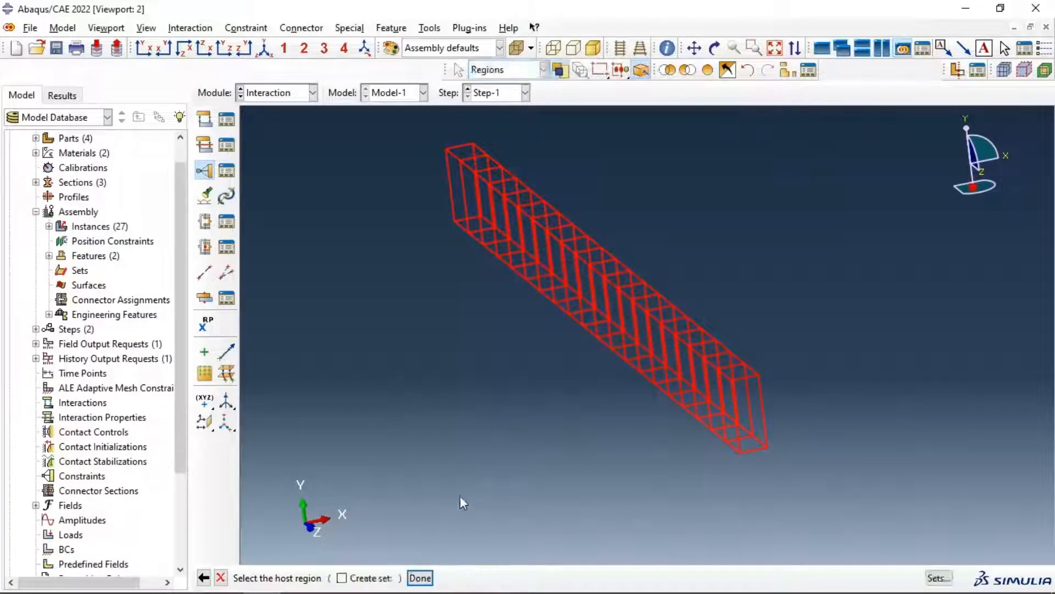
# Step: Select the whole concrete beam as the host region and accept Constraint-1 with its default tolerances
pyautogui.click(732, 71)
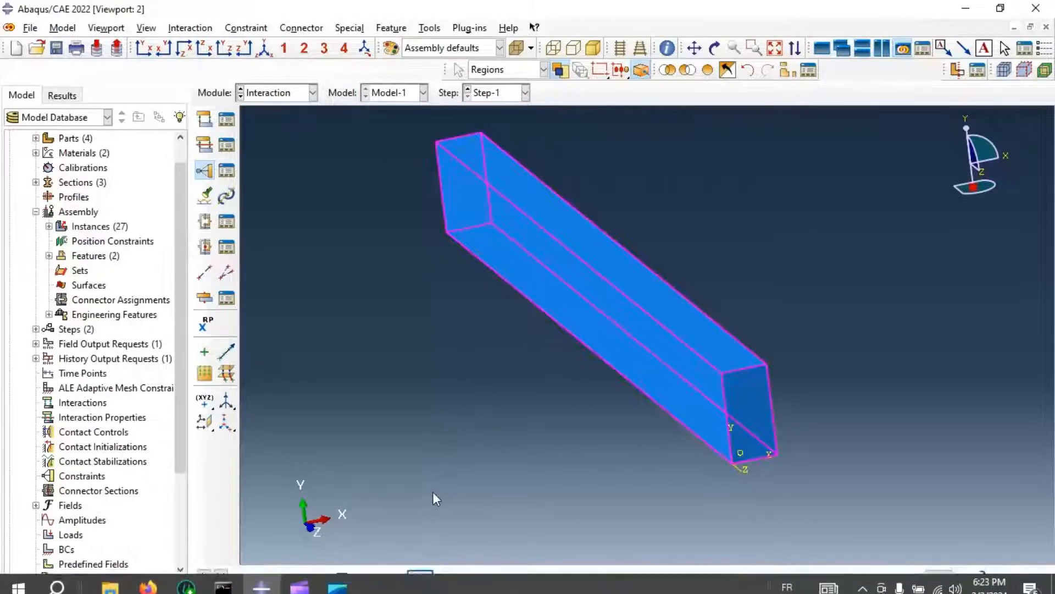
pyautogui.click(418, 576)
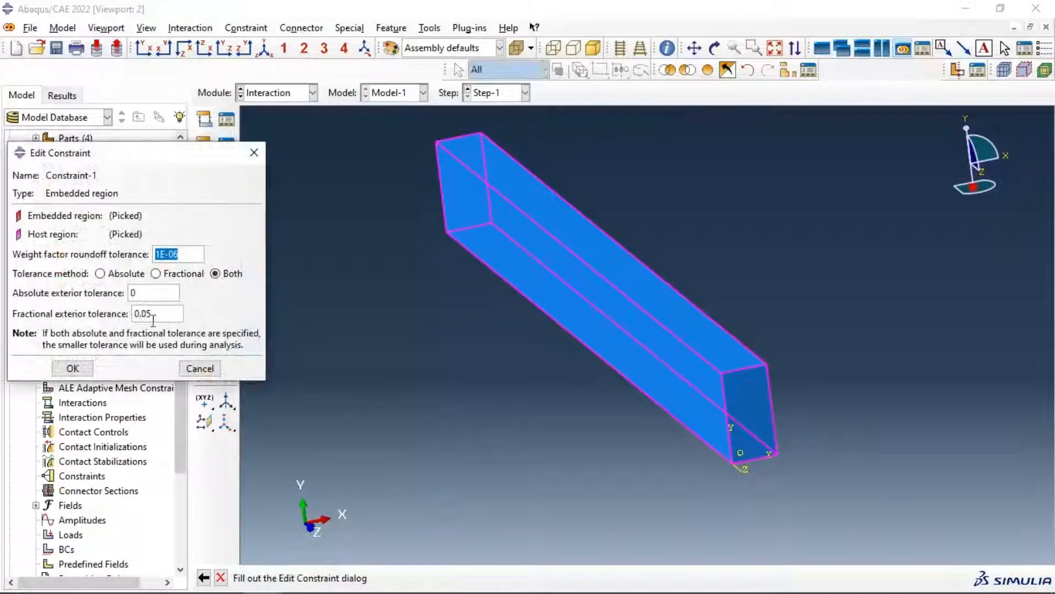
pyautogui.click(73, 368)
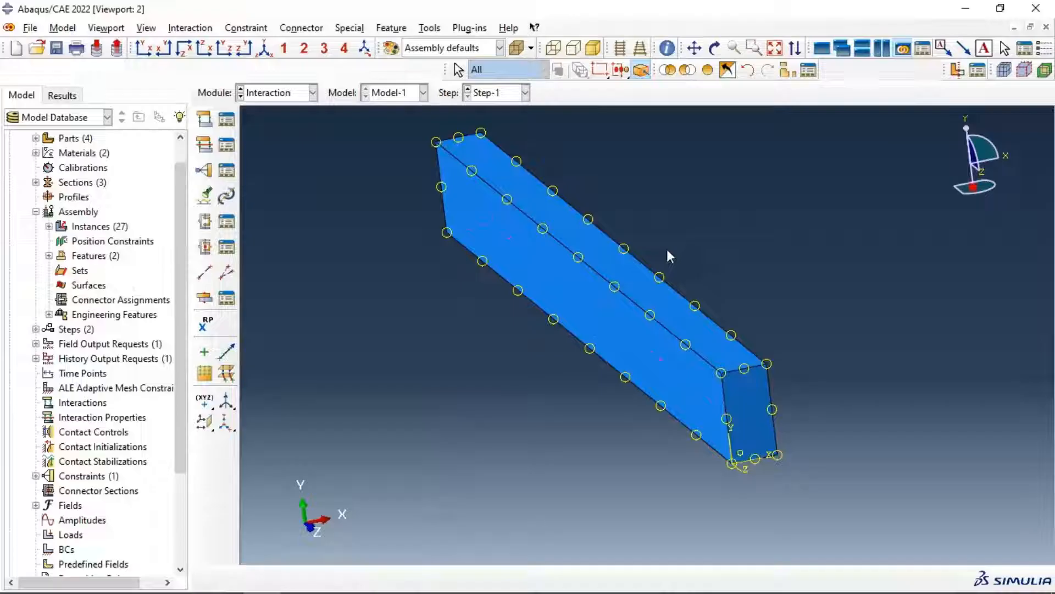
pyautogui.scroll(-1, 708, 228)
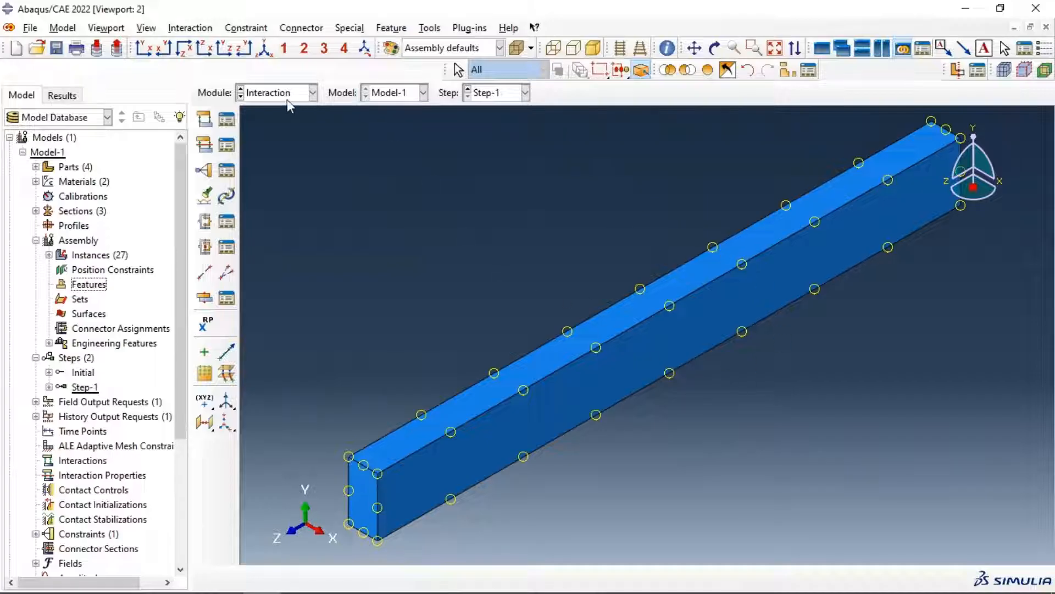
# Step: In the Part module, create a three-point datum plane through the corners of the Beam part's +Z end face
pyautogui.click(283, 97)
pyautogui.click(259, 108)
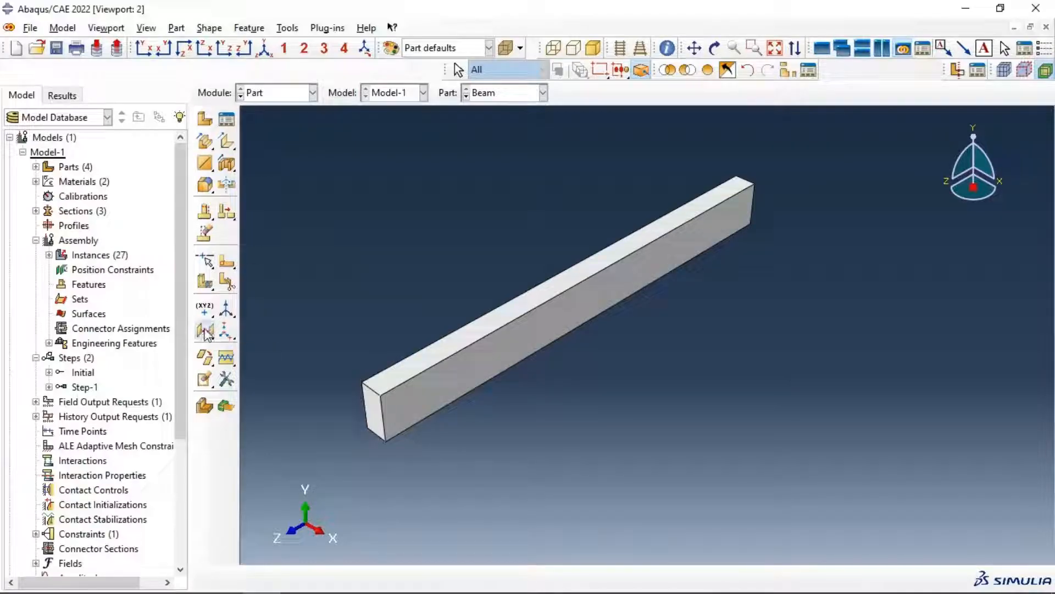
pyautogui.moveTo(205, 333); pyautogui.dragTo(272, 334)
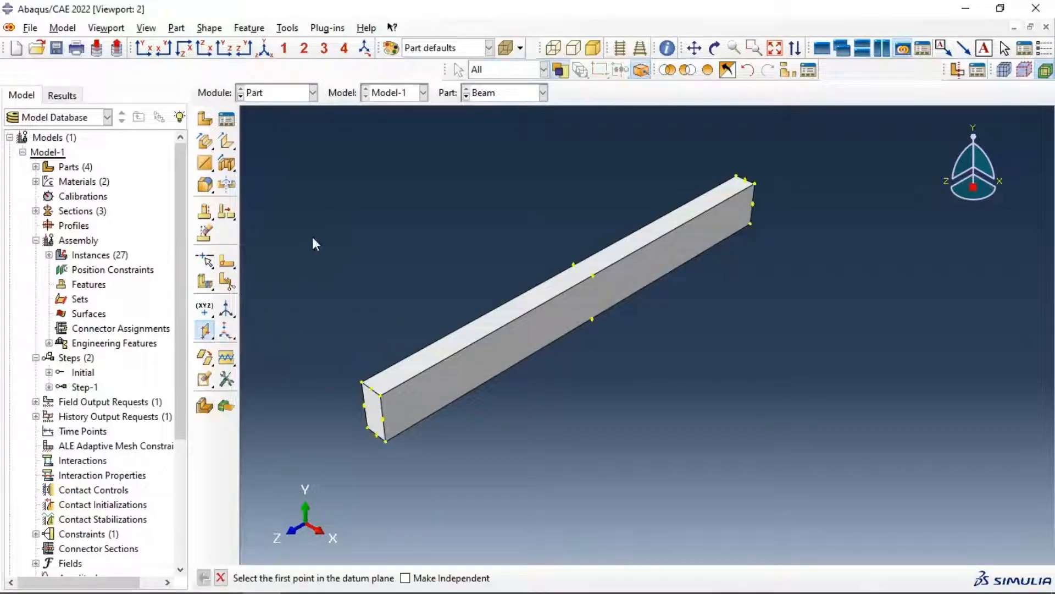
pyautogui.click(361, 381)
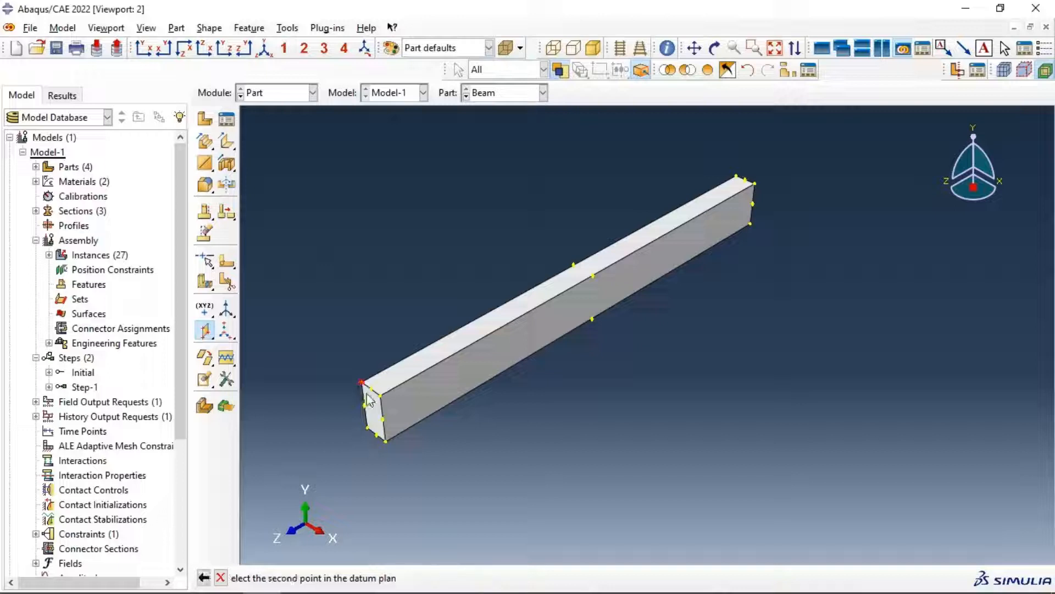
pyautogui.click(380, 396)
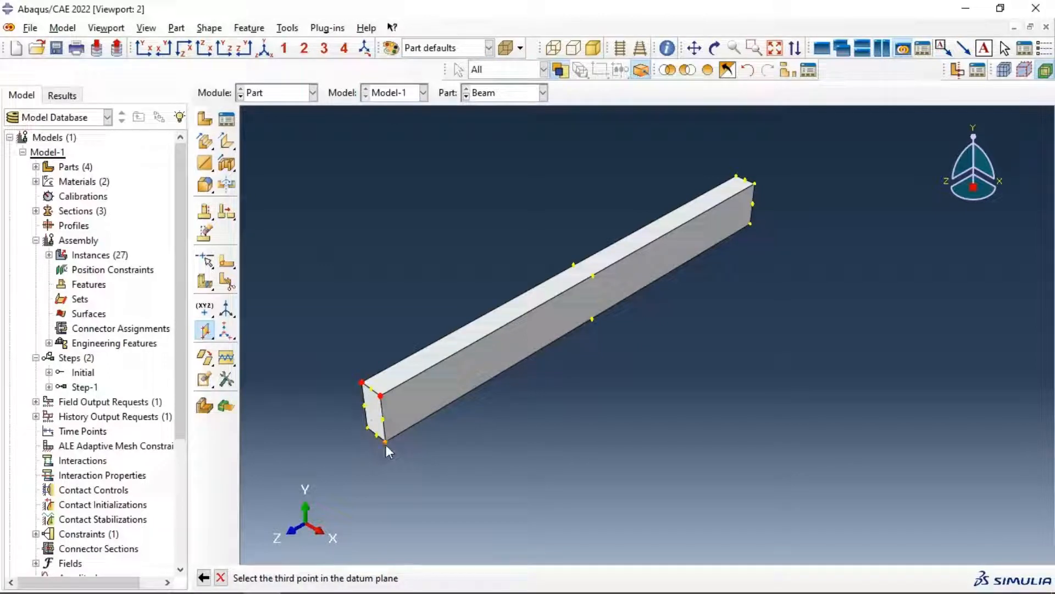
pyautogui.click(386, 443)
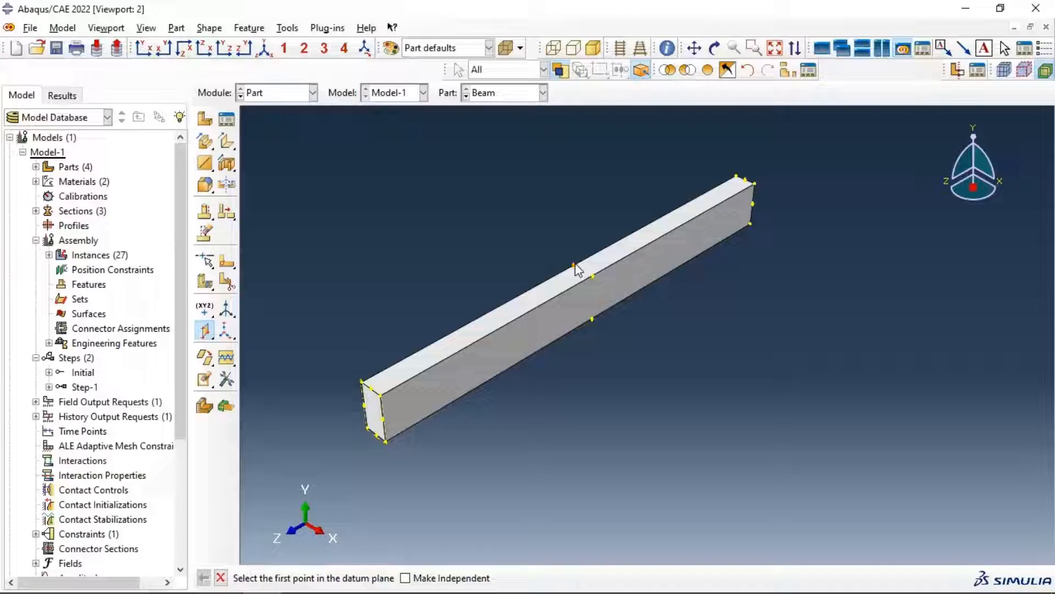
# Step: Create a second three-point datum plane through the corners of the beam's opposite, -Z end face
pyautogui.click(738, 178)
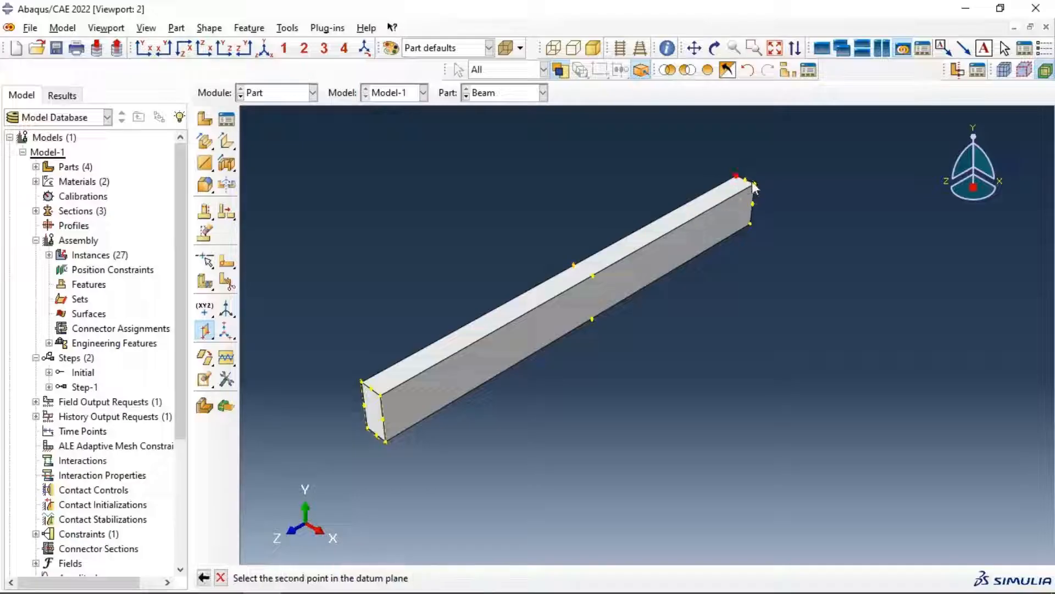
pyautogui.click(755, 184)
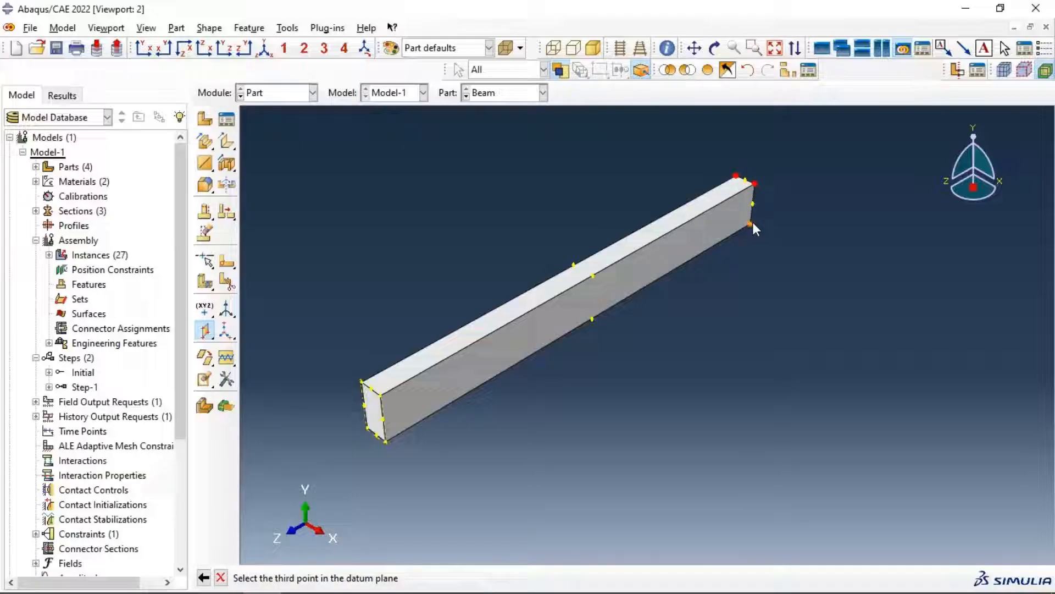
pyautogui.click(752, 222)
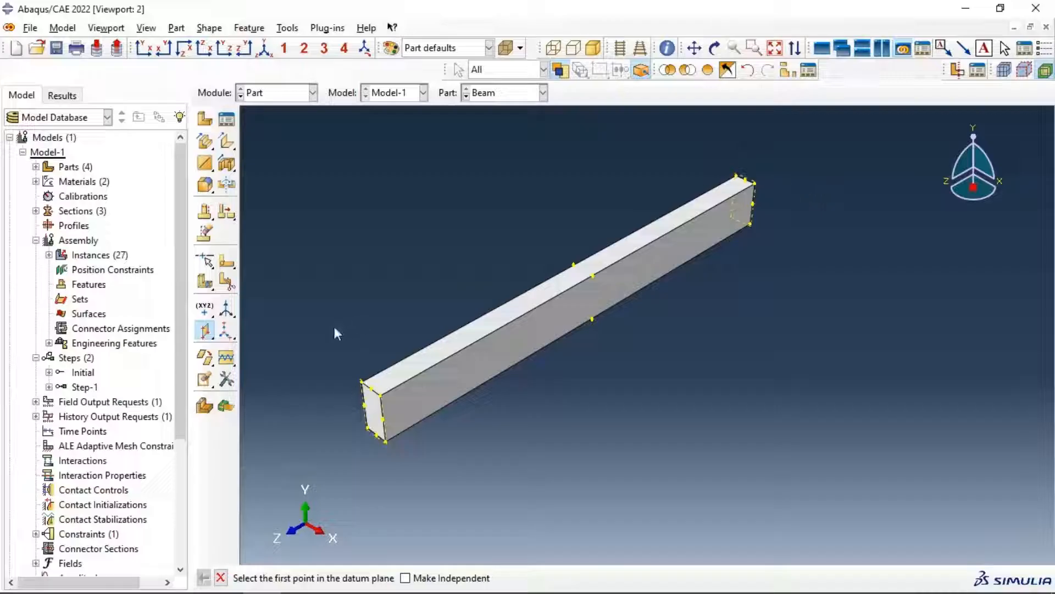
# Step: Create a datum plane offset 50 from the beam's +Z end plane, with the direction flipped into the beam
pyautogui.moveTo(206, 336); pyautogui.dragTo(251, 333)
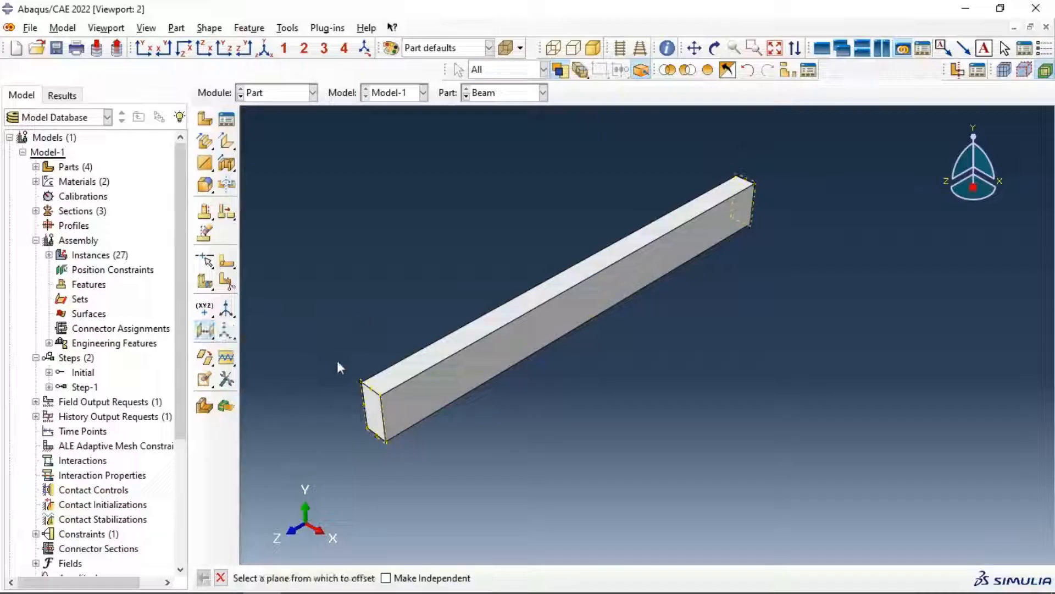
pyautogui.click(364, 395)
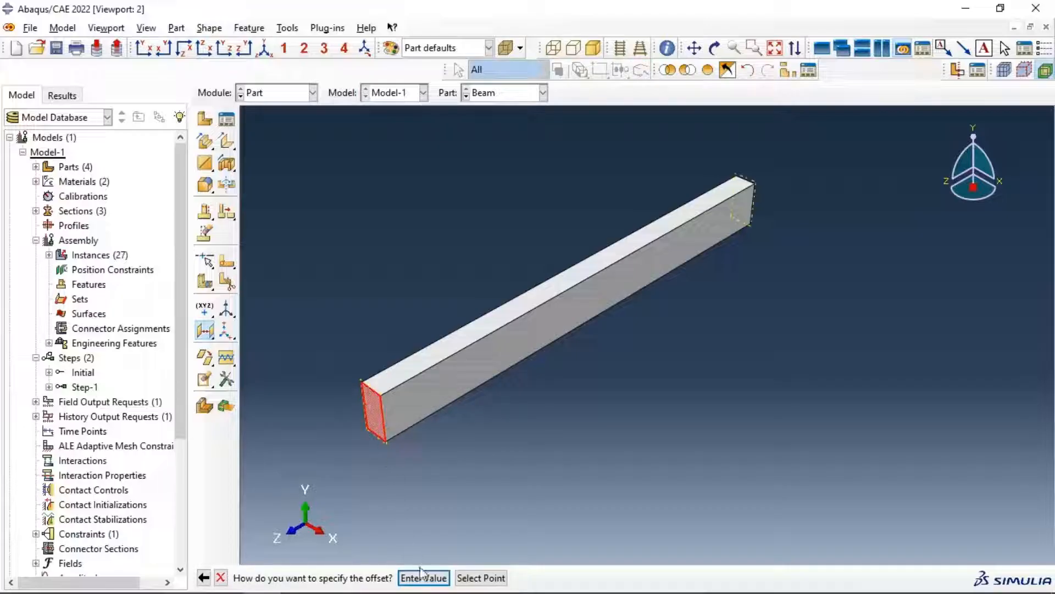
pyautogui.click(422, 577)
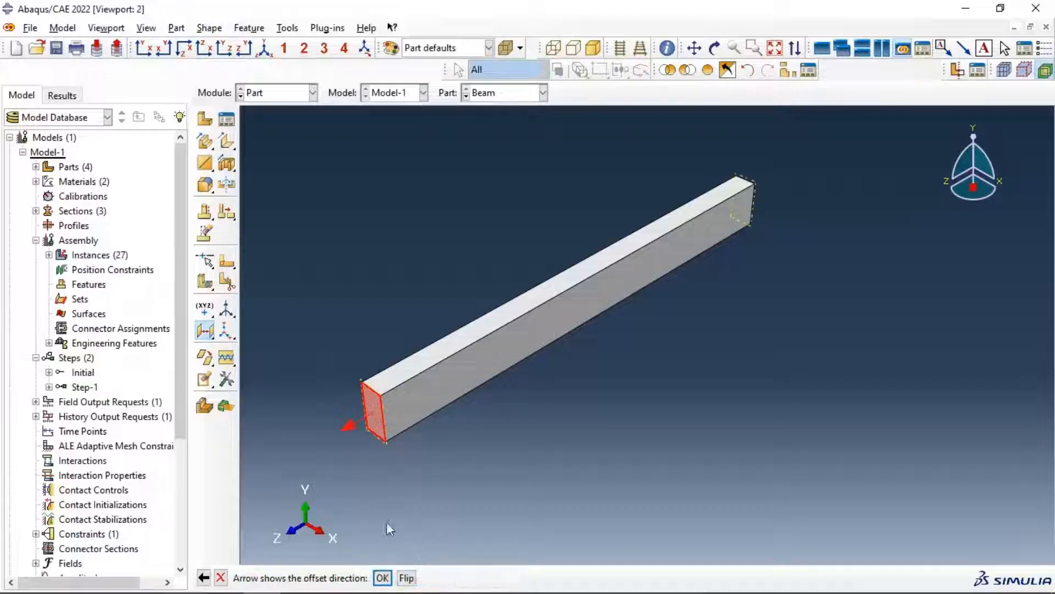
pyautogui.click(407, 579)
pyautogui.click(385, 578)
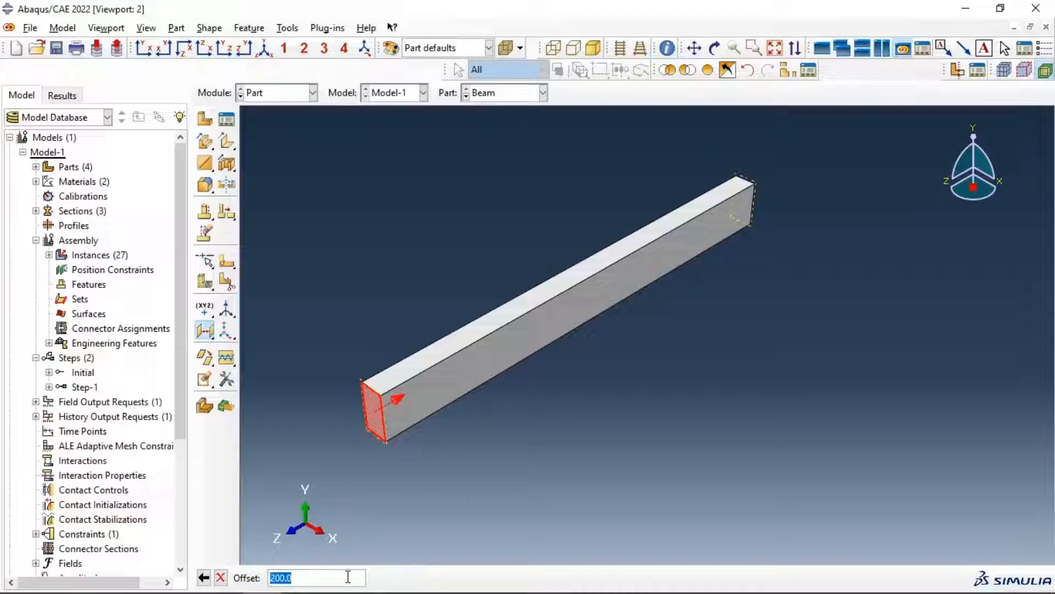
pyautogui.write('50')
pyautogui.press('Return')
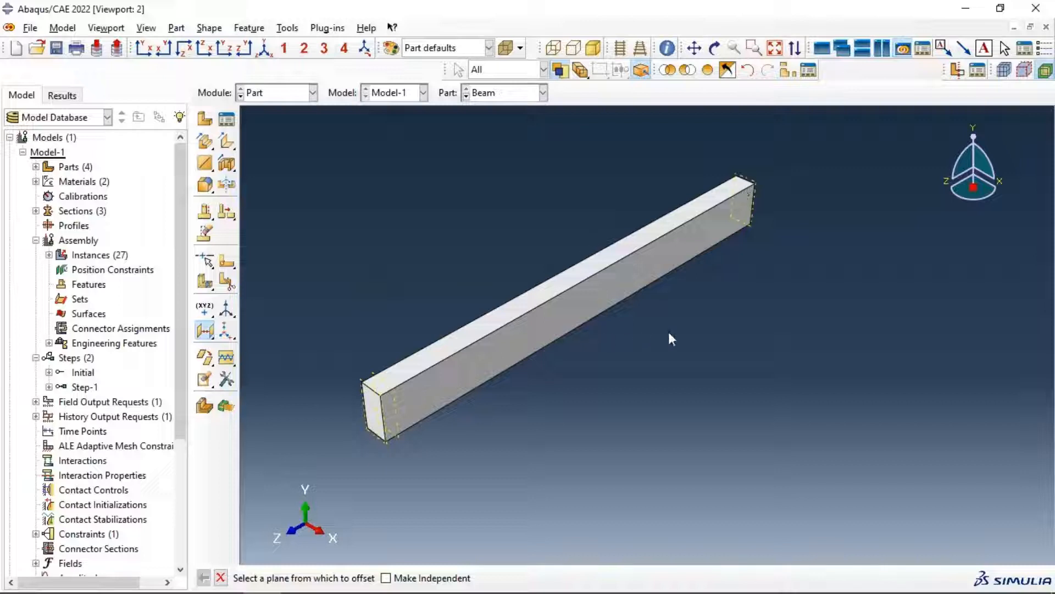
# Step: Create a datum plane offset 50 into the beam from its -Z end plane
pyautogui.keyDown('ctrl'); pyautogui.keyDown('alt'); pyautogui.moveTo(670, 333); pyautogui.dragTo(581, 353); pyautogui.keyUp('alt'); pyautogui.keyUp('ctrl')
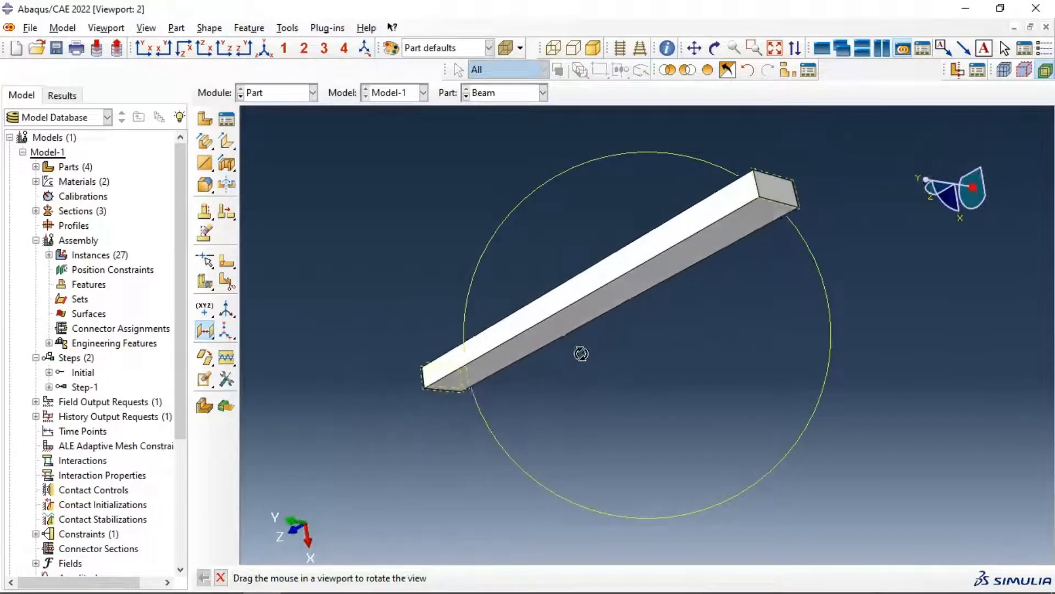
pyautogui.click(780, 188)
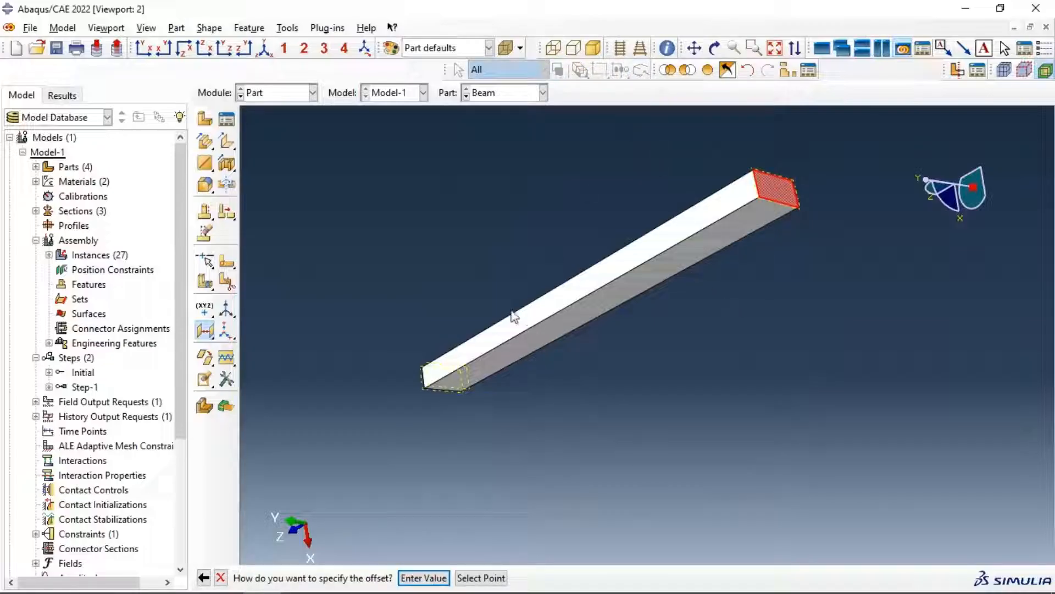
pyautogui.click(424, 577)
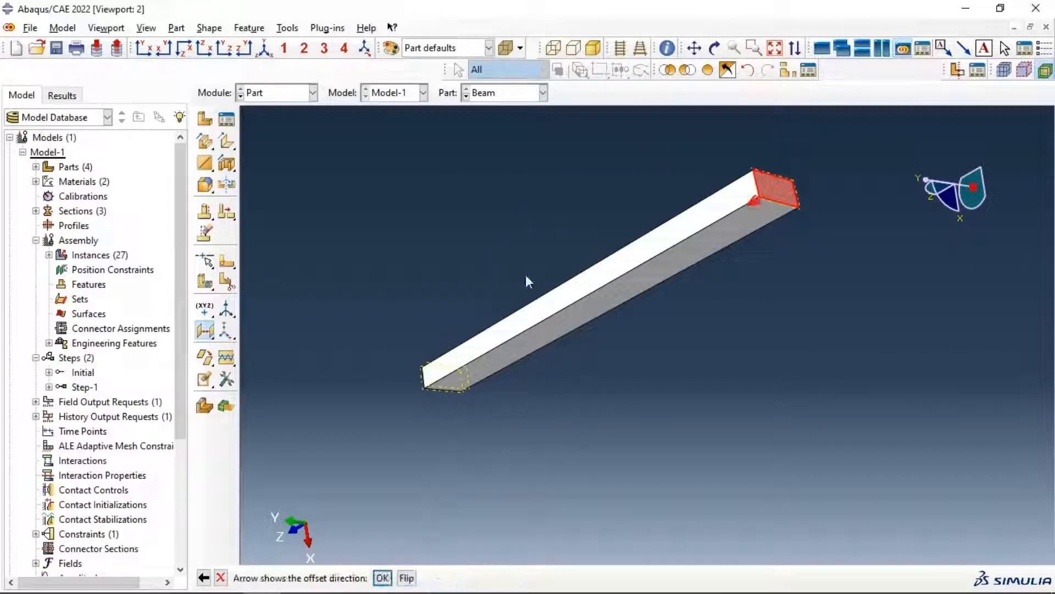
pyautogui.click(386, 577)
pyautogui.write('50')
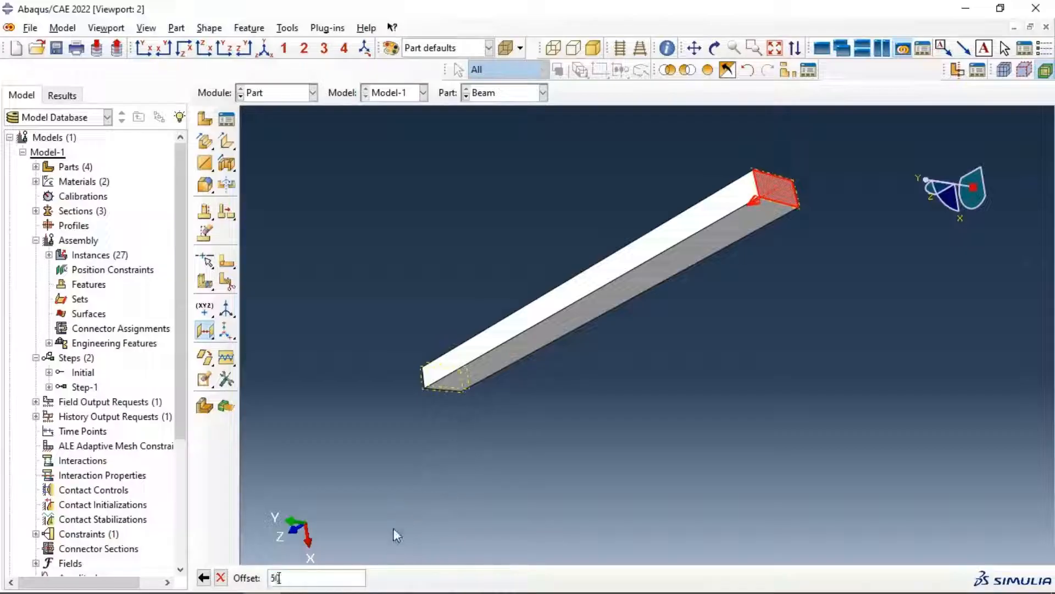
pyautogui.press('Return')
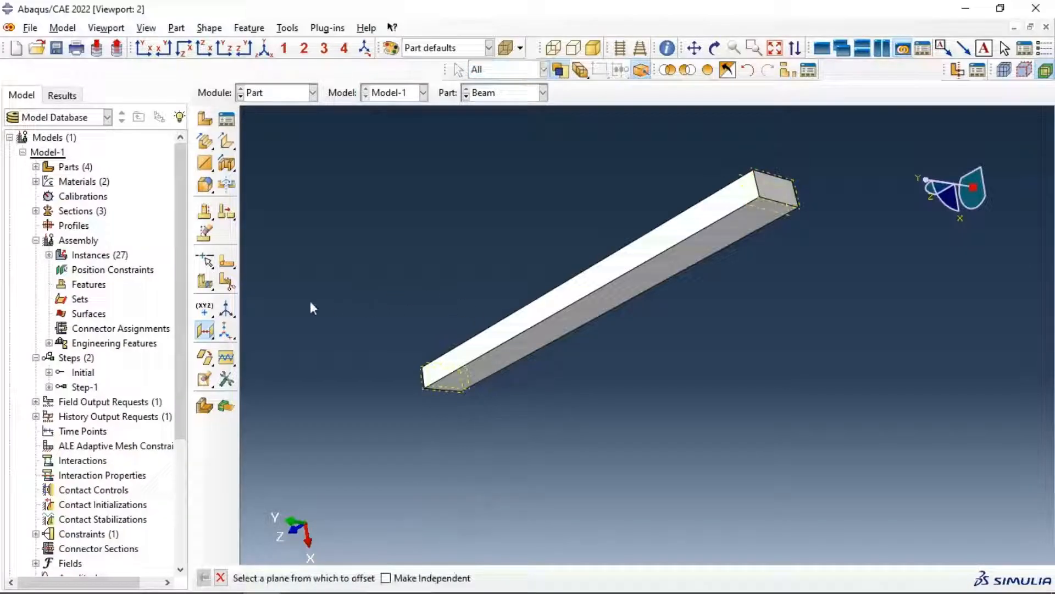
# Step: Partition the beam cell with the offset datum plane near its +Z end, using the Use datum plane method
pyautogui.click(230, 283)
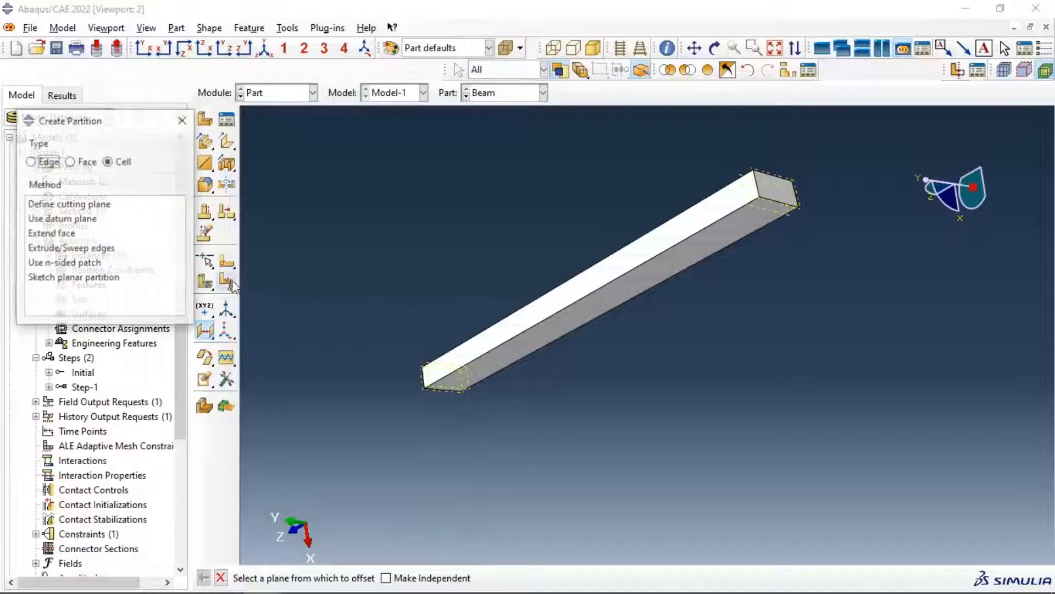
pyautogui.click(65, 218)
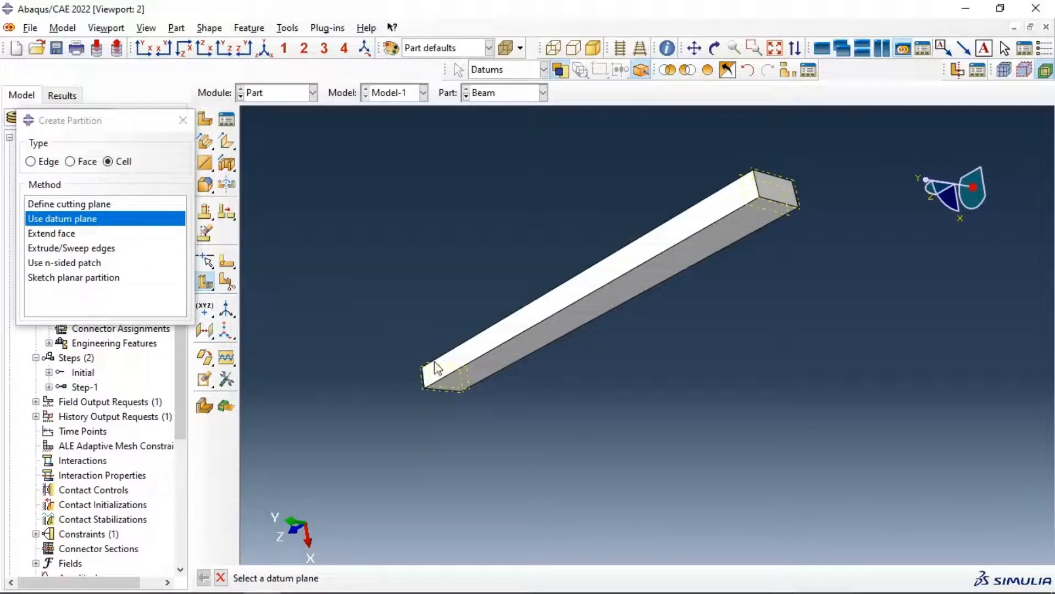
pyautogui.click(430, 370)
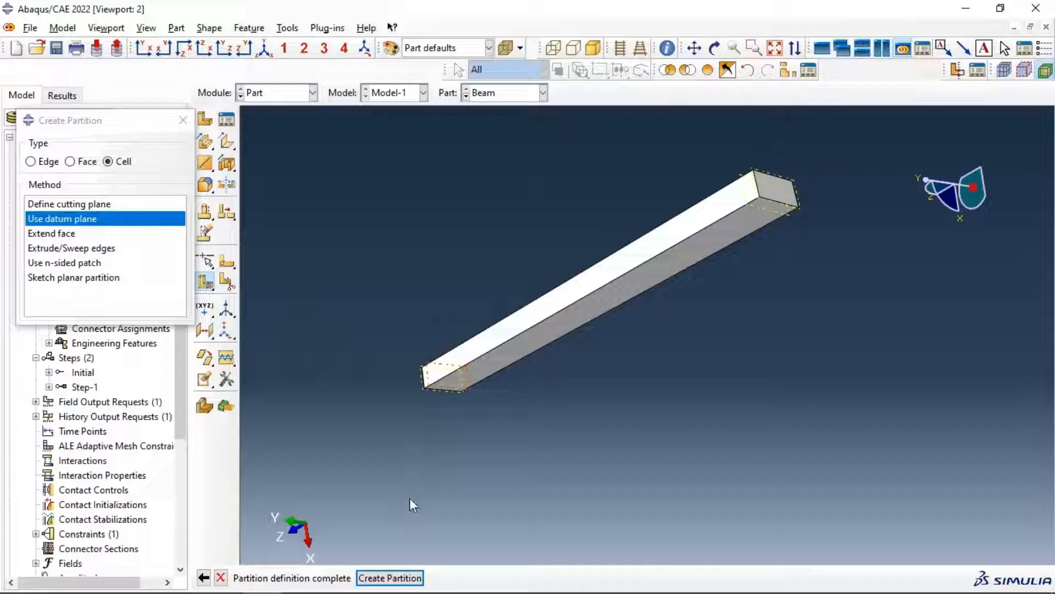
pyautogui.click(408, 579)
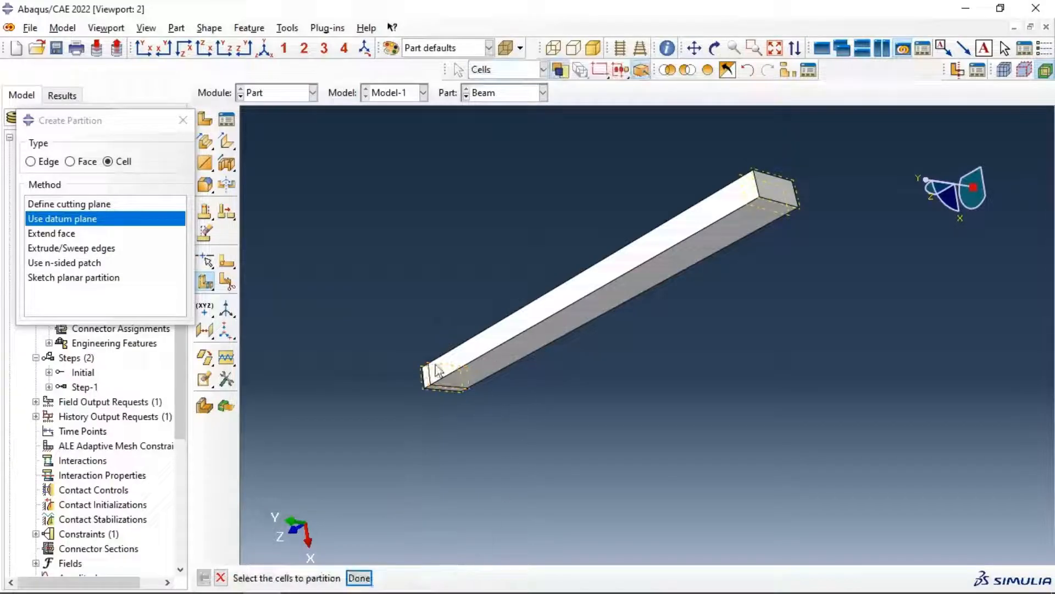
# Step: Partition the long remaining beam cell with the offset datum plane near its -Z end, and close the partition dialog
pyautogui.click(462, 370)
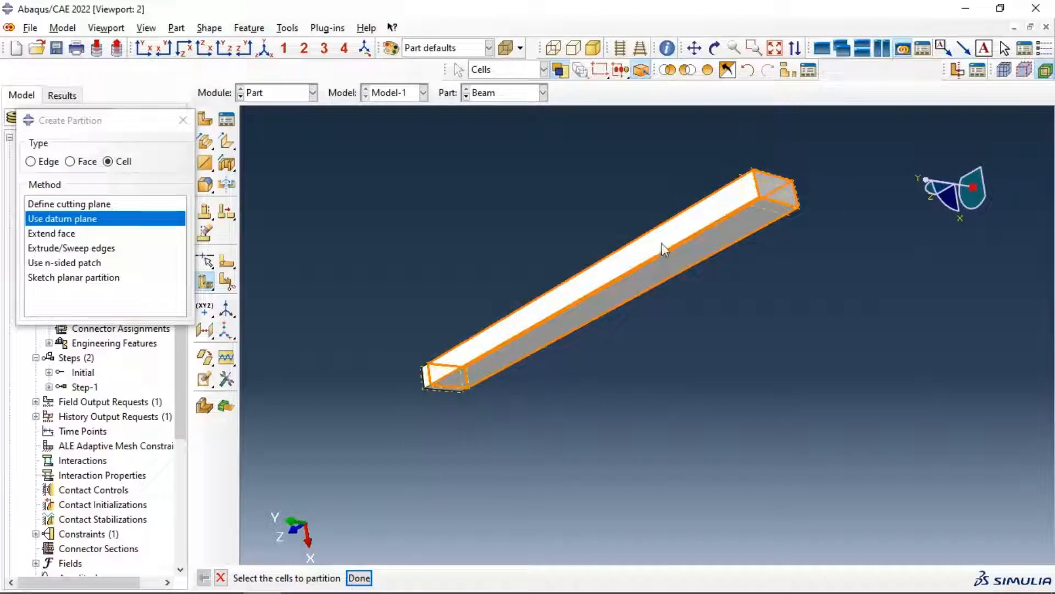
pyautogui.click(748, 186)
pyautogui.click(359, 578)
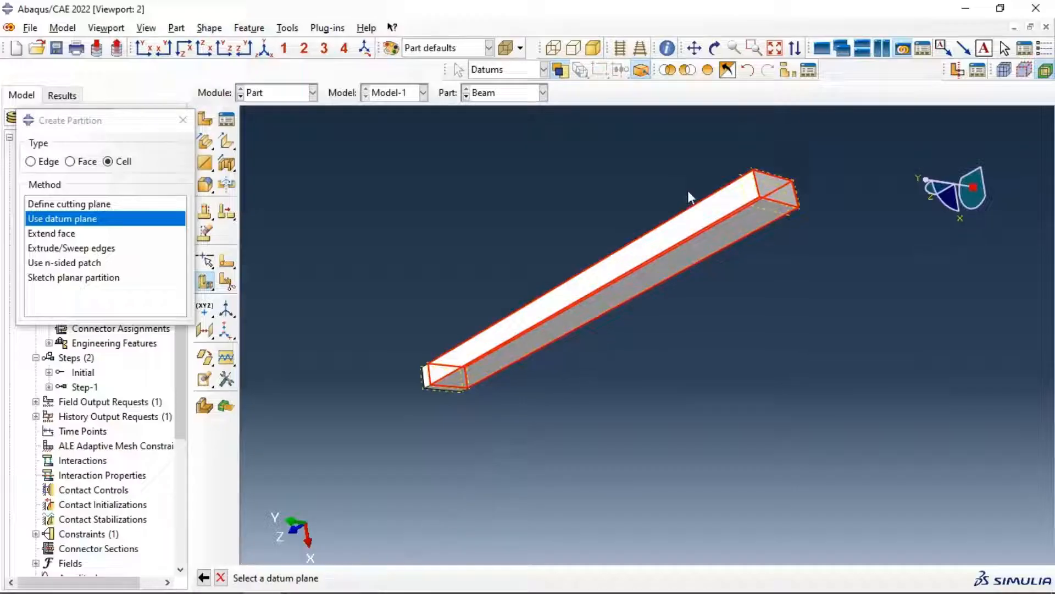
pyautogui.click(742, 183)
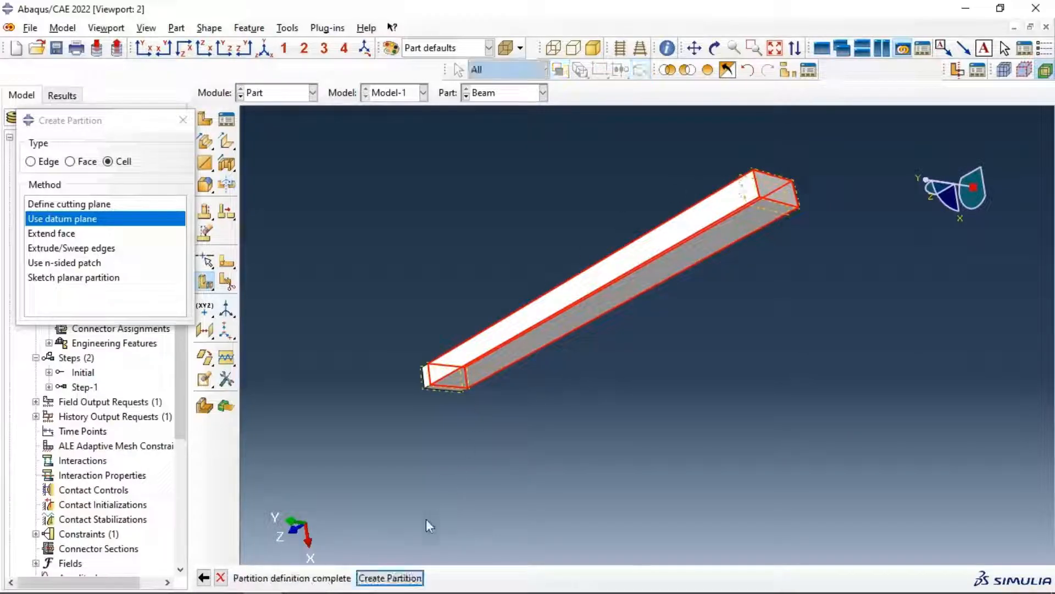
pyautogui.click(389, 578)
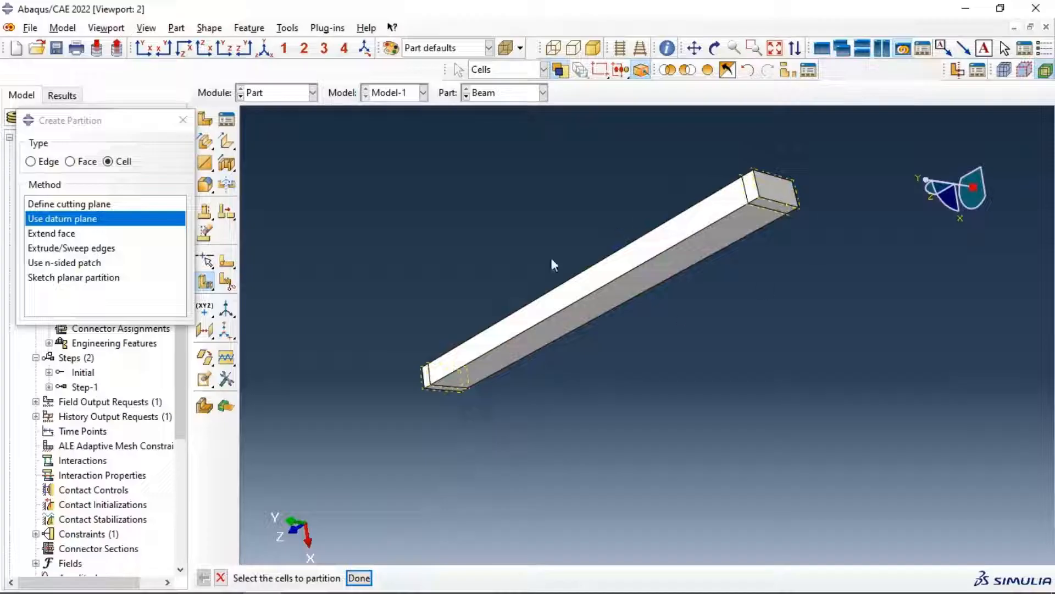
pyautogui.click(183, 120)
# Step: In the Load module, create a PINNED boundary condition in the Initial step on the bottom faces of the beam's two end partitions
pyautogui.click(299, 96)
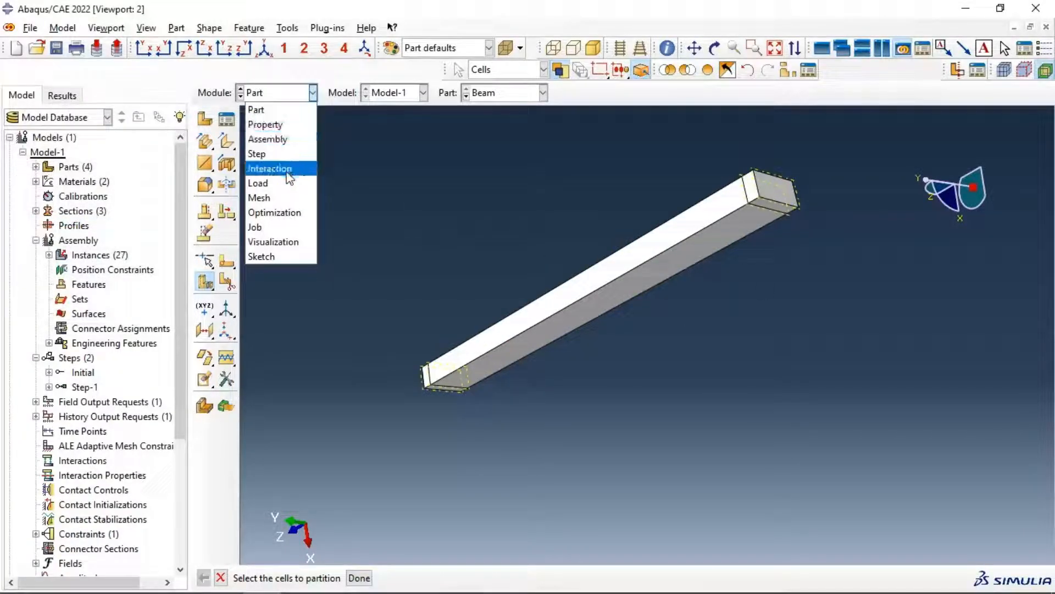
pyautogui.click(279, 182)
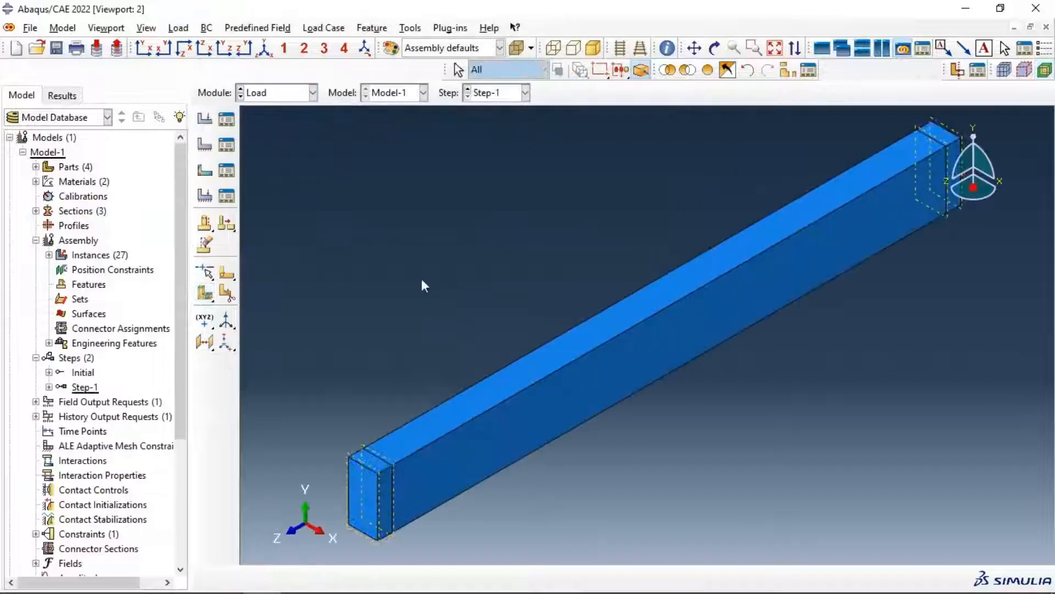
pyautogui.scroll(-3, 562, 271)
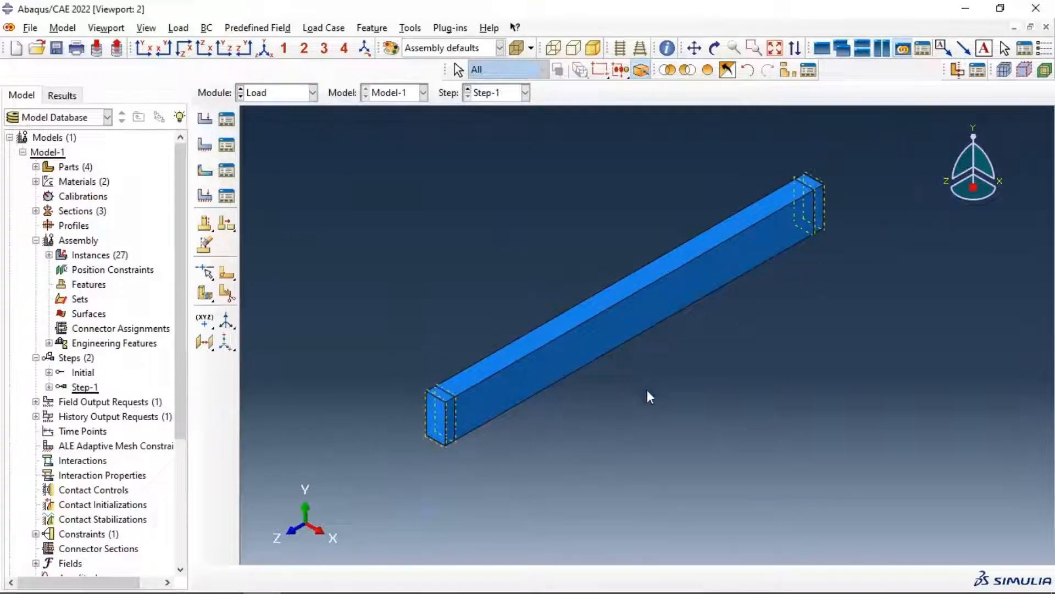
pyautogui.keyDown('ctrl'); pyautogui.keyDown('alt'); pyautogui.moveTo(647, 391); pyautogui.dragTo(635, 292); pyautogui.keyUp('alt'); pyautogui.keyUp('ctrl')
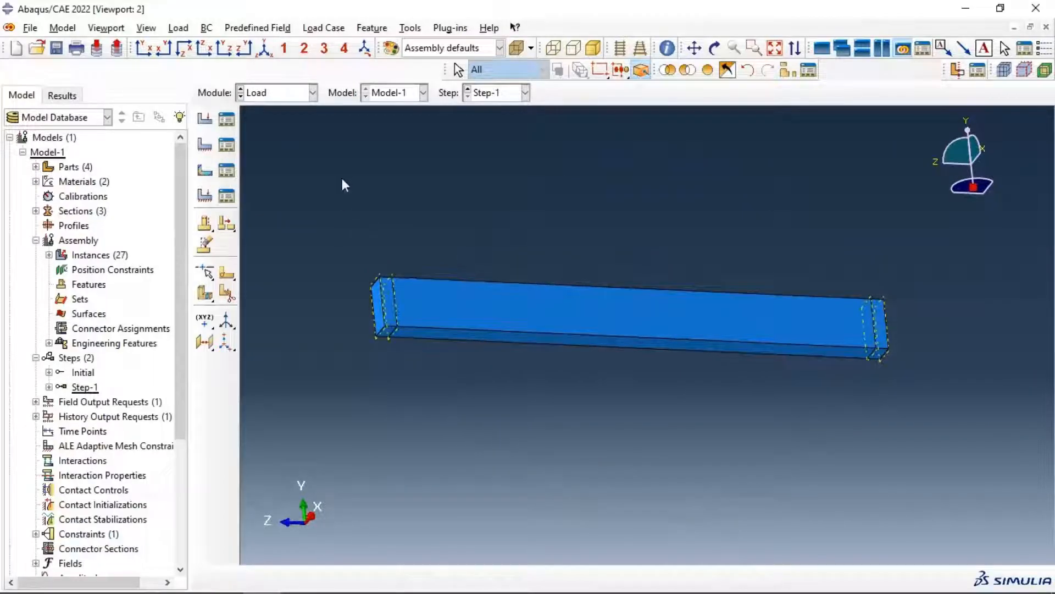
pyautogui.click(205, 144)
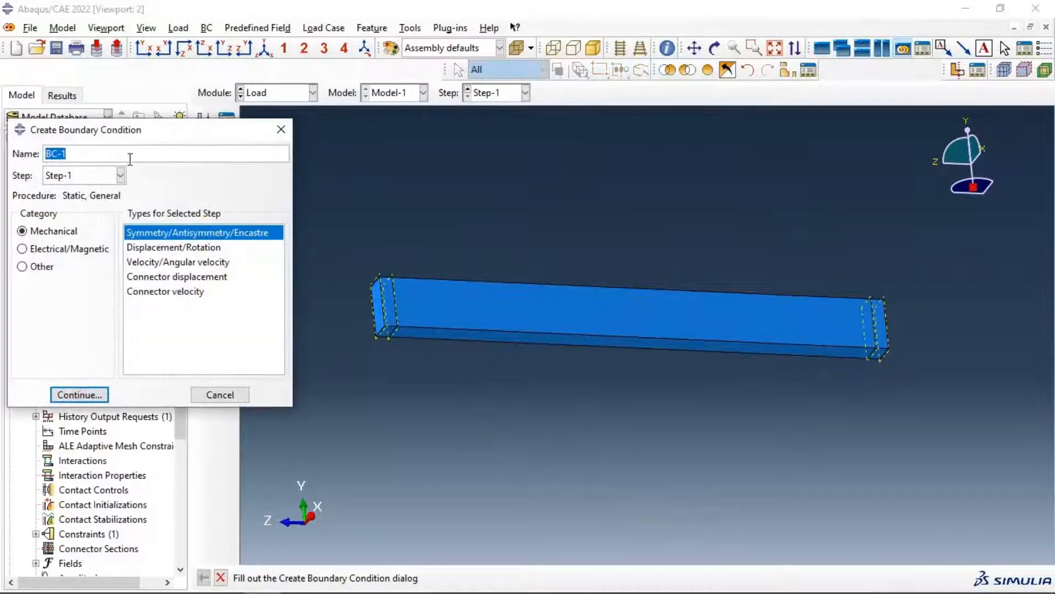
pyautogui.click(62, 178)
pyautogui.click(61, 194)
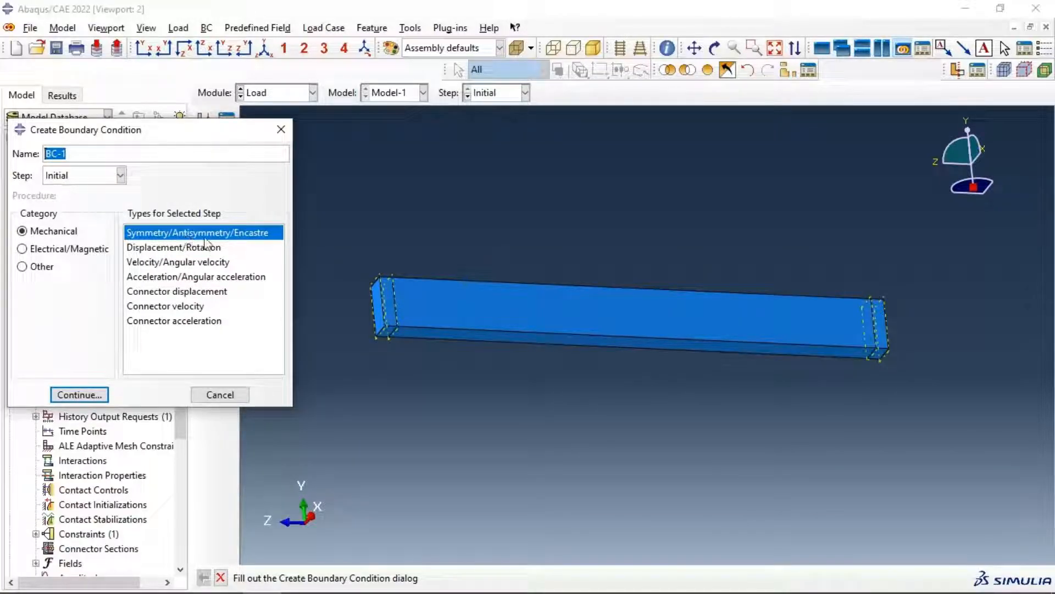
pyautogui.click(90, 394)
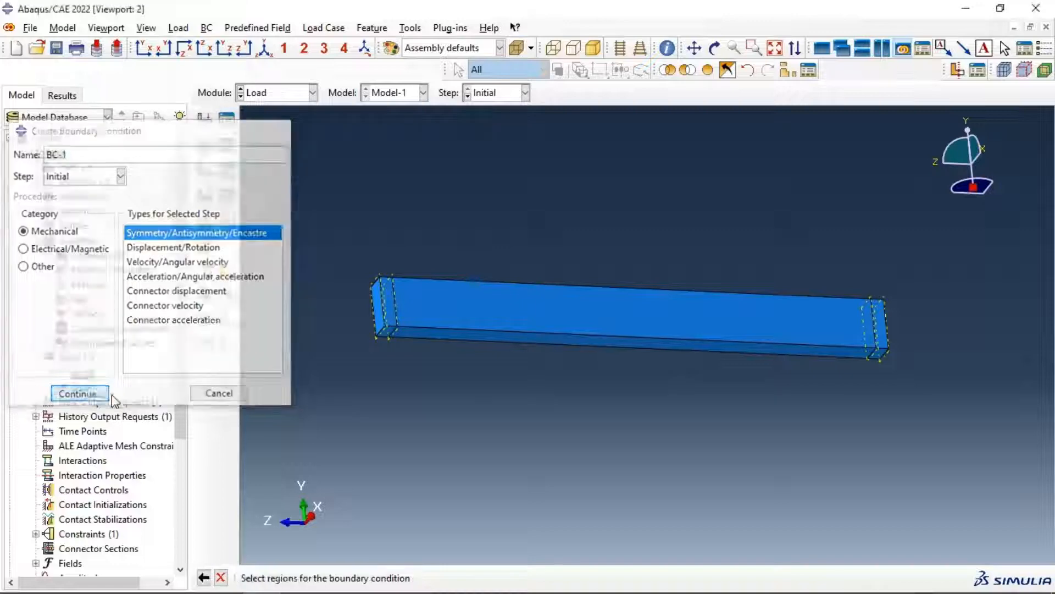
pyautogui.keyDown('ctrl'); pyautogui.keyDown('alt'); pyautogui.moveTo(607, 327); pyautogui.dragTo(478, 308); pyautogui.keyUp('alt'); pyautogui.keyUp('ctrl')
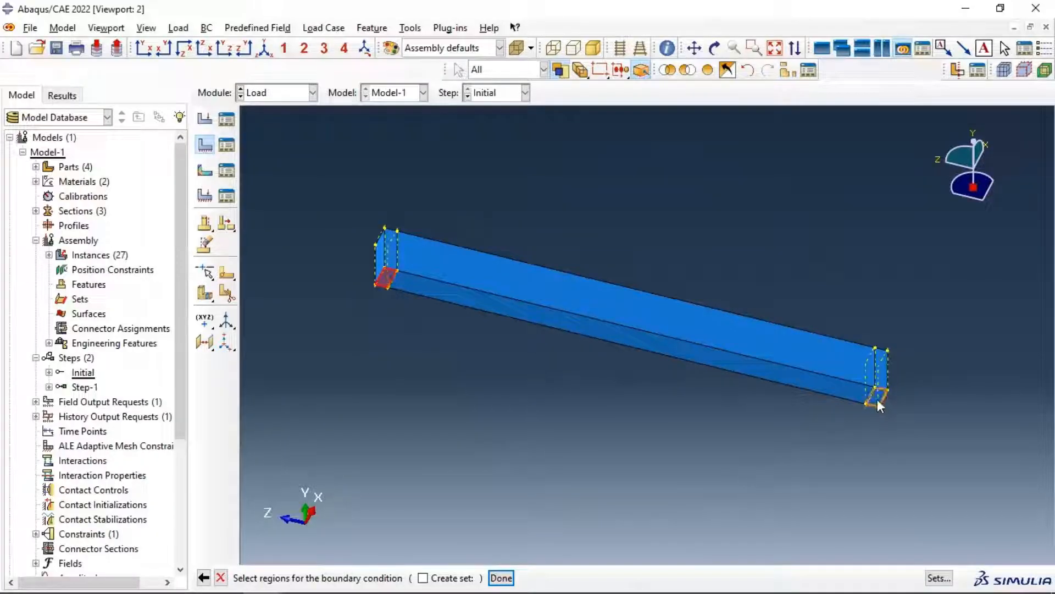
pyautogui.click(501, 577)
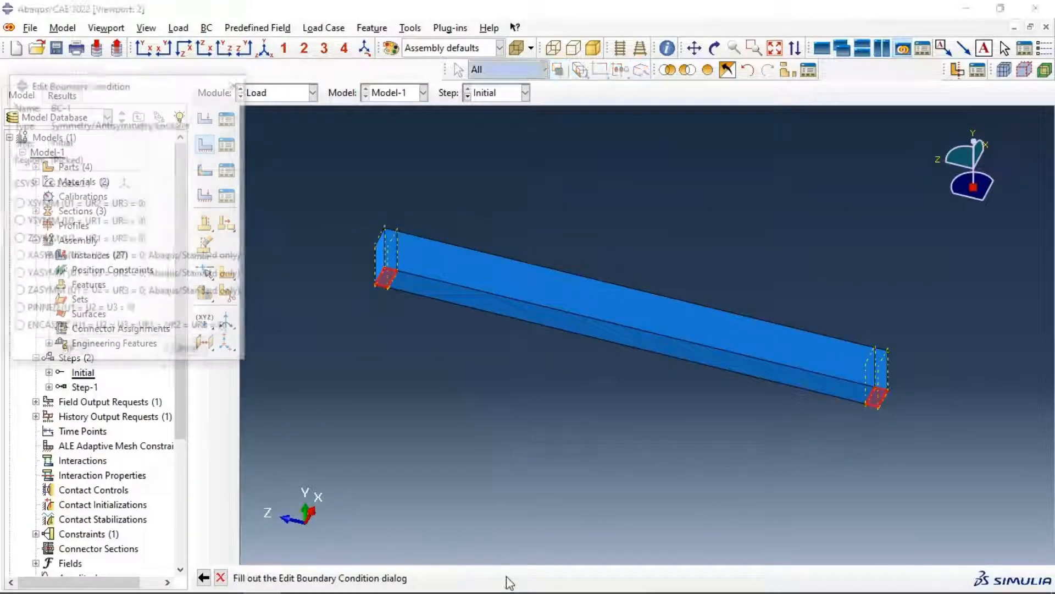
pyautogui.click(95, 311)
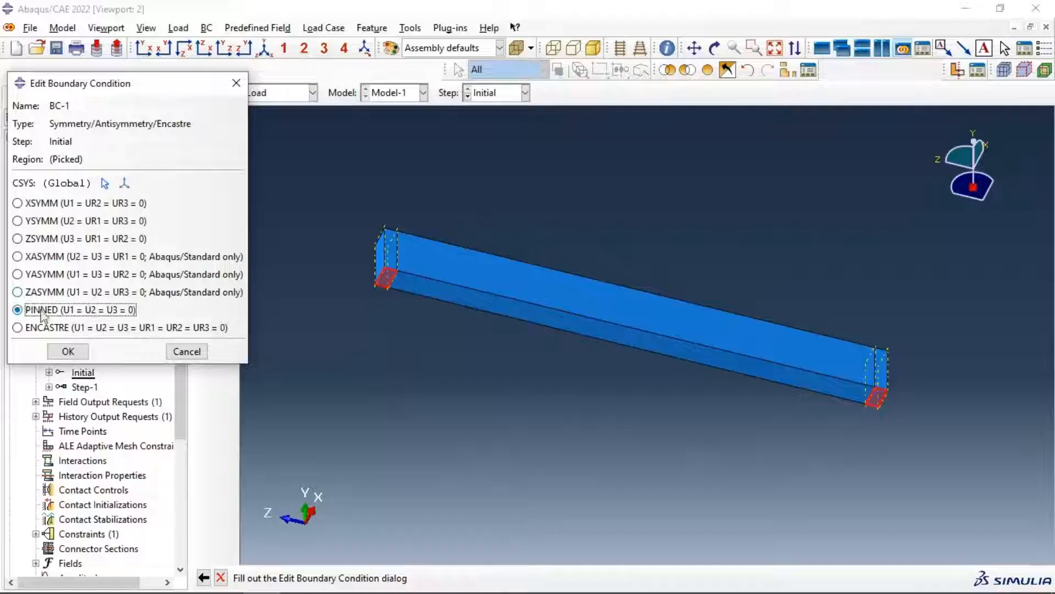
pyautogui.click(68, 352)
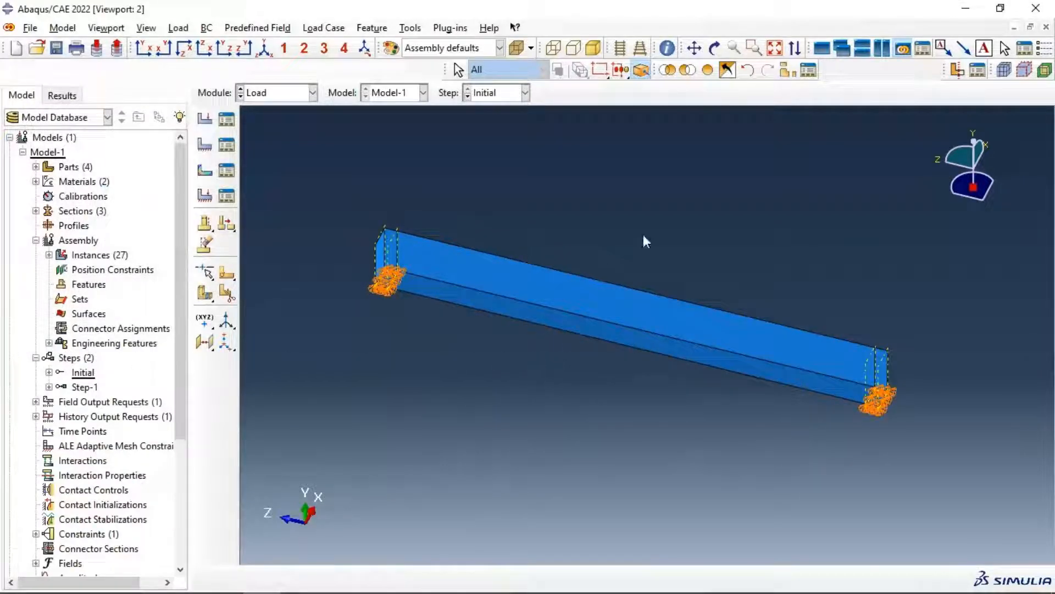
# Step: Create a uniform Pressure load in Step-1 on all three top faces of the beam, with its magnitude entered and Ramp amplitude
pyautogui.keyDown('ctrl'); pyautogui.keyDown('alt'); pyautogui.moveTo(633, 212); pyautogui.dragTo(750, 306); pyautogui.keyUp('alt'); pyautogui.keyUp('ctrl')
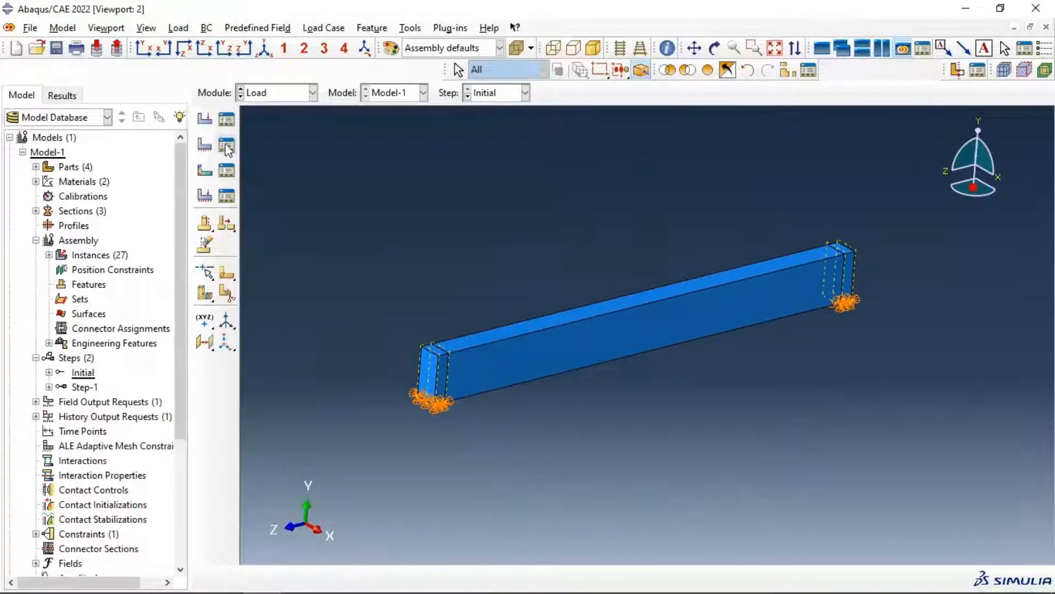
pyautogui.click(206, 119)
pyautogui.click(91, 260)
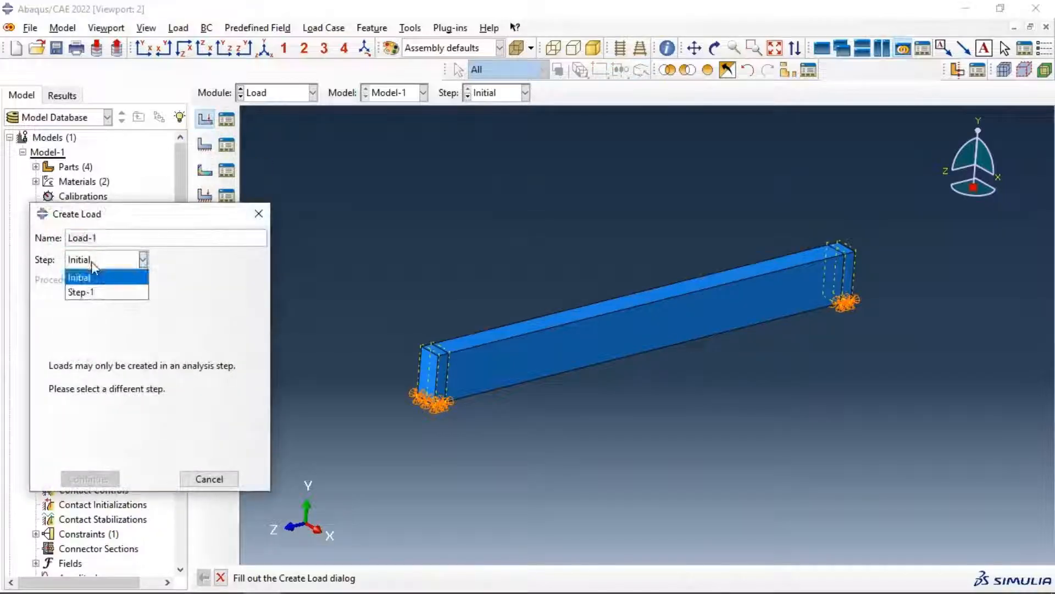
pyautogui.click(82, 292)
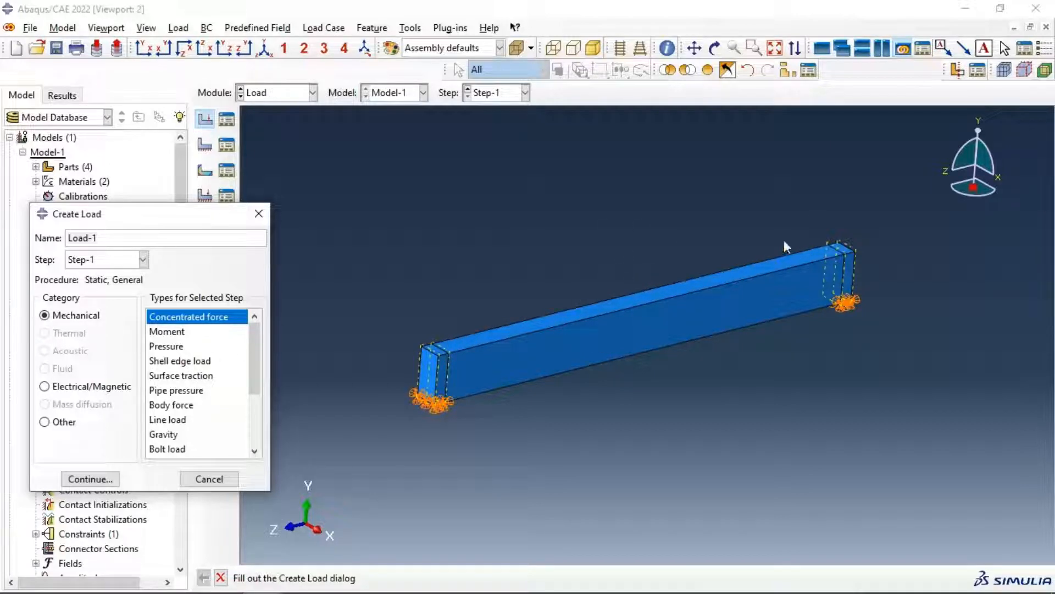
pyautogui.click(167, 347)
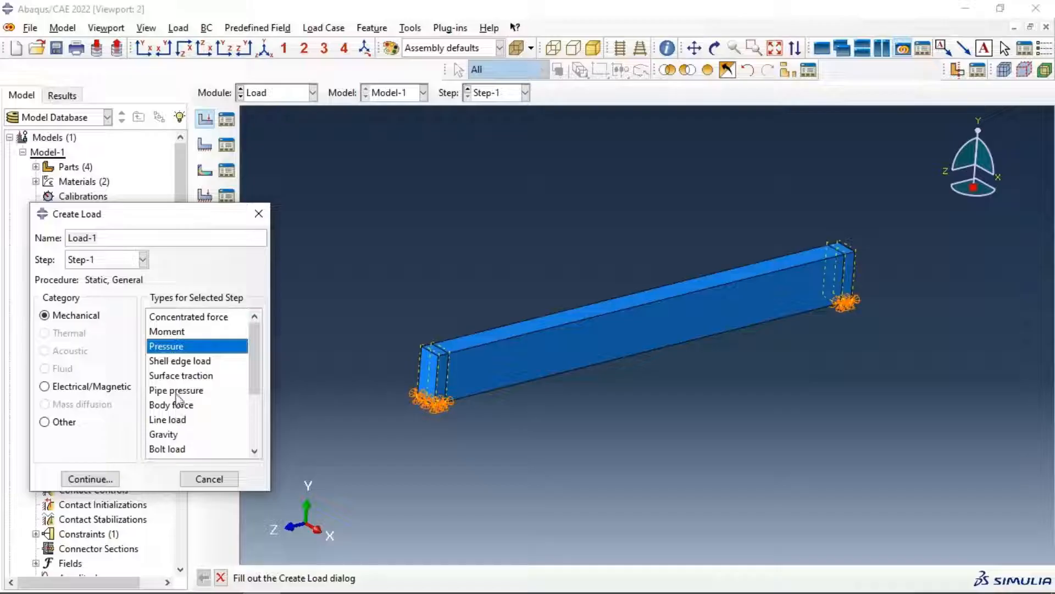
pyautogui.click(171, 434)
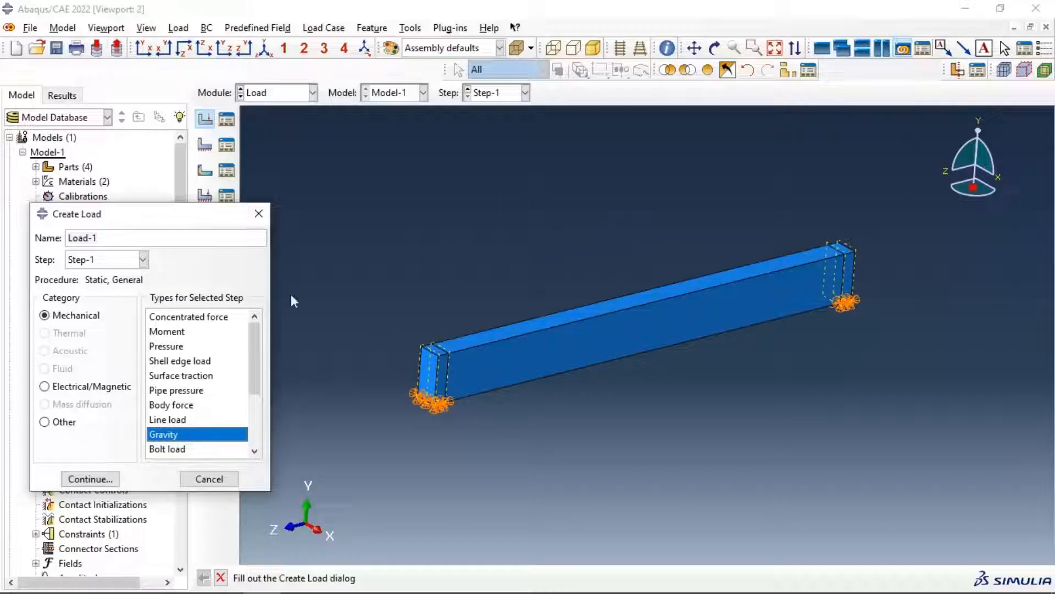
pyautogui.click(166, 346)
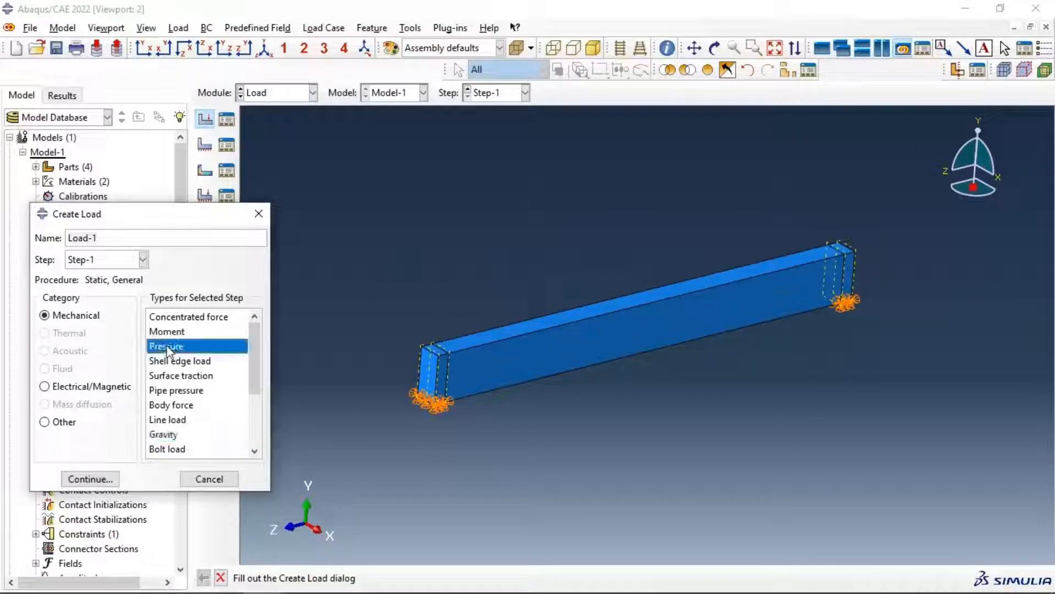
pyautogui.click(102, 478)
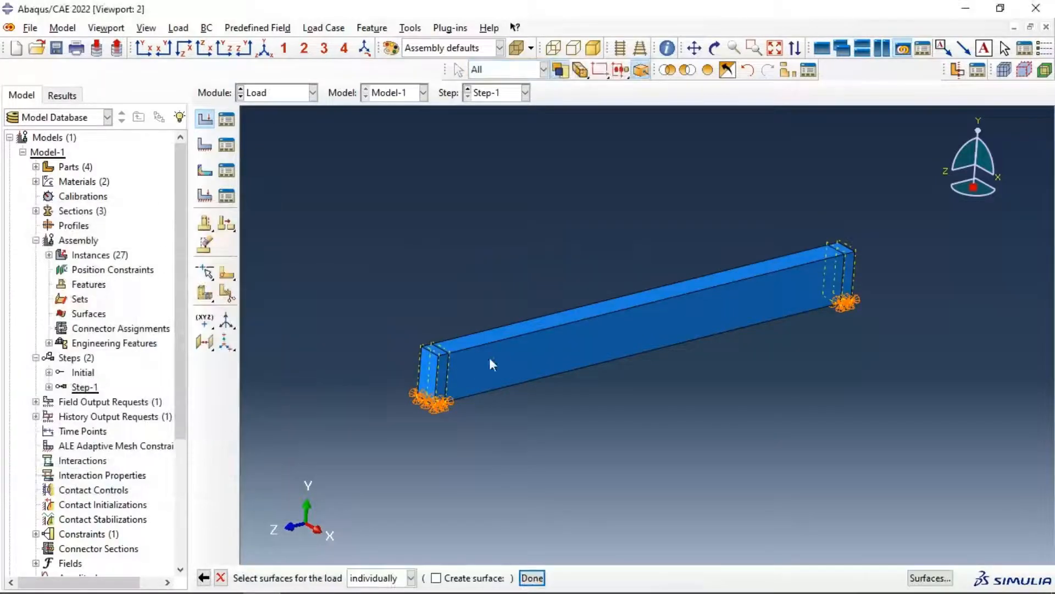
pyautogui.click(469, 342)
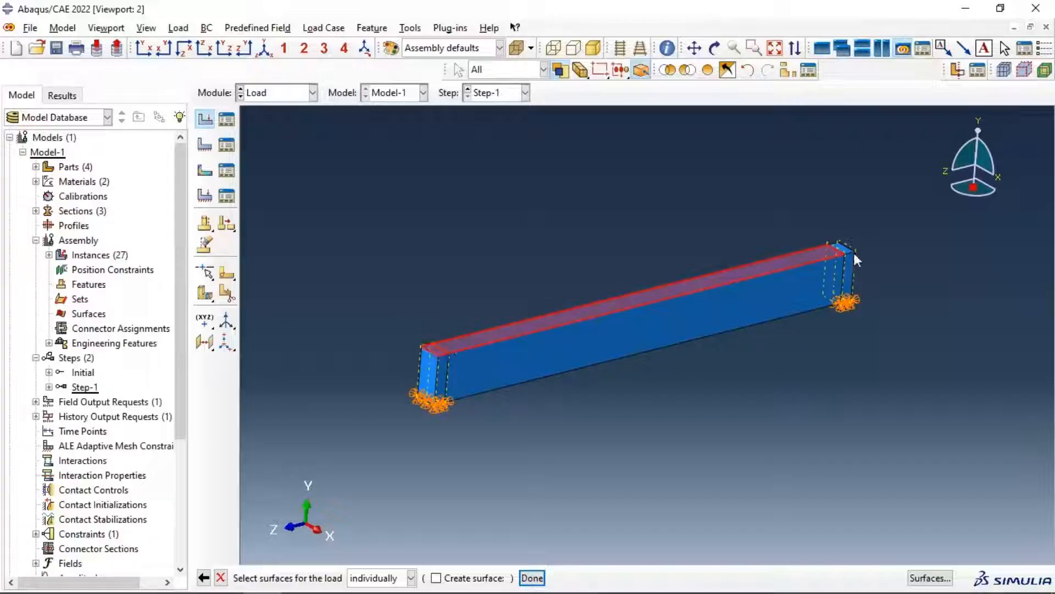
pyautogui.click(533, 577)
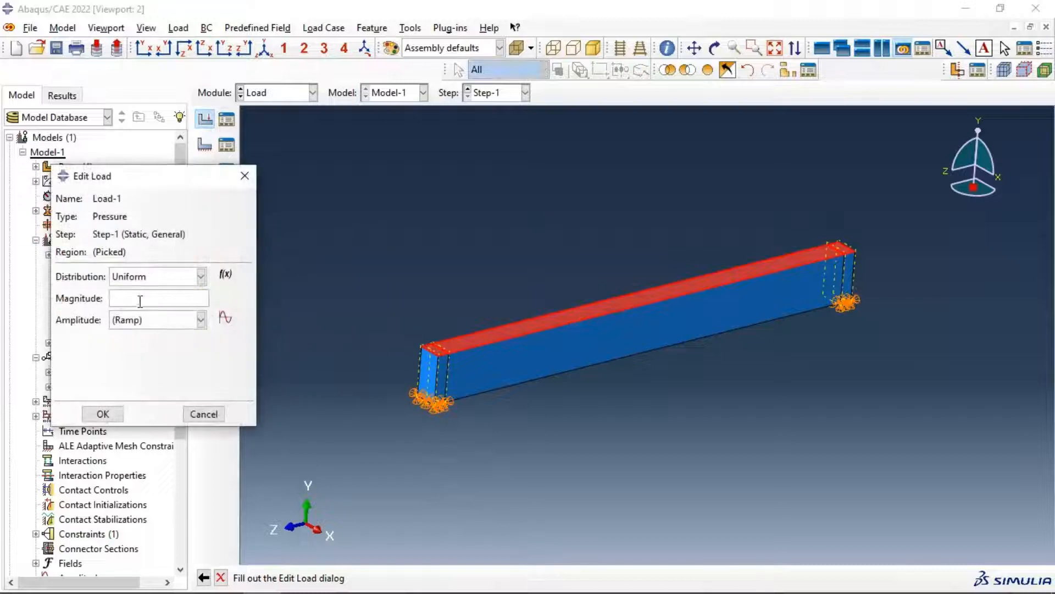
pyautogui.click(140, 301)
pyautogui.click(117, 416)
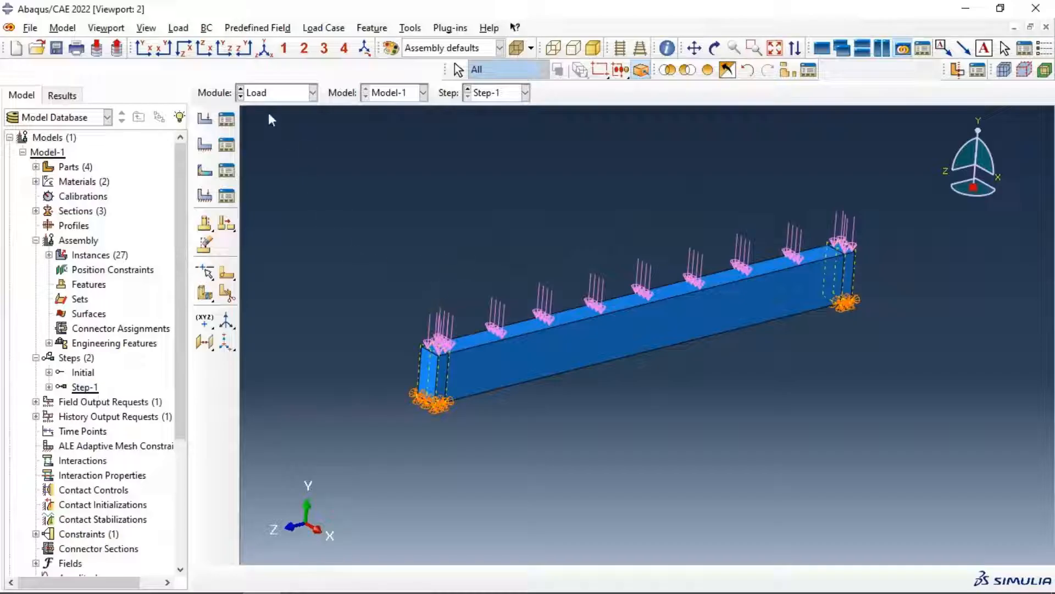
# Step: In the Mesh module, switch to the Beam part and seed it with an approximate global size of 20
pyautogui.click(278, 92)
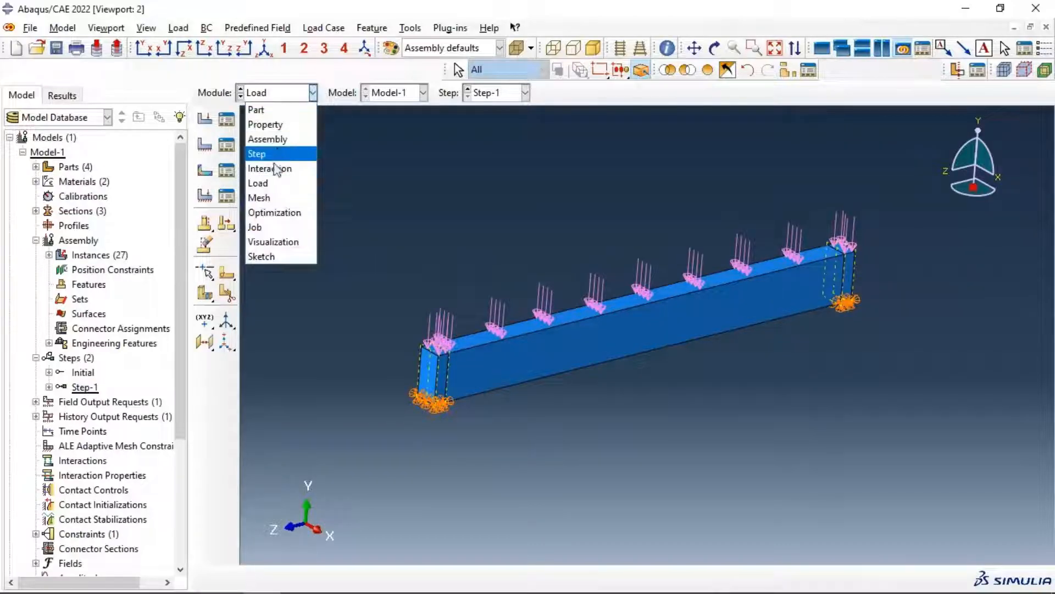
pyautogui.click(272, 195)
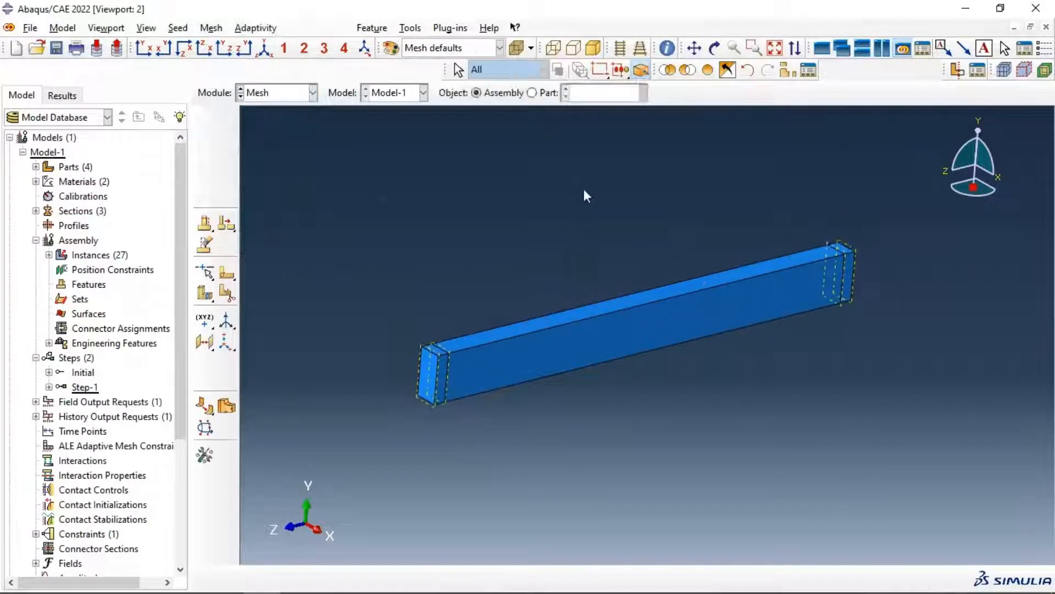
pyautogui.click(532, 92)
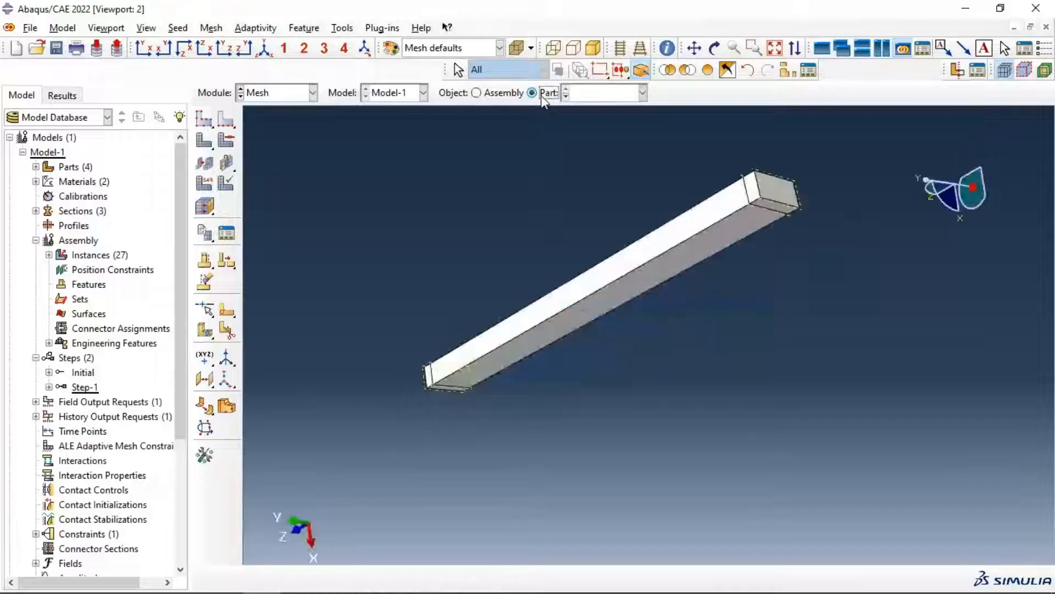
pyautogui.click(204, 119)
pyautogui.moveTo(195, 162); pyautogui.dragTo(167, 167)
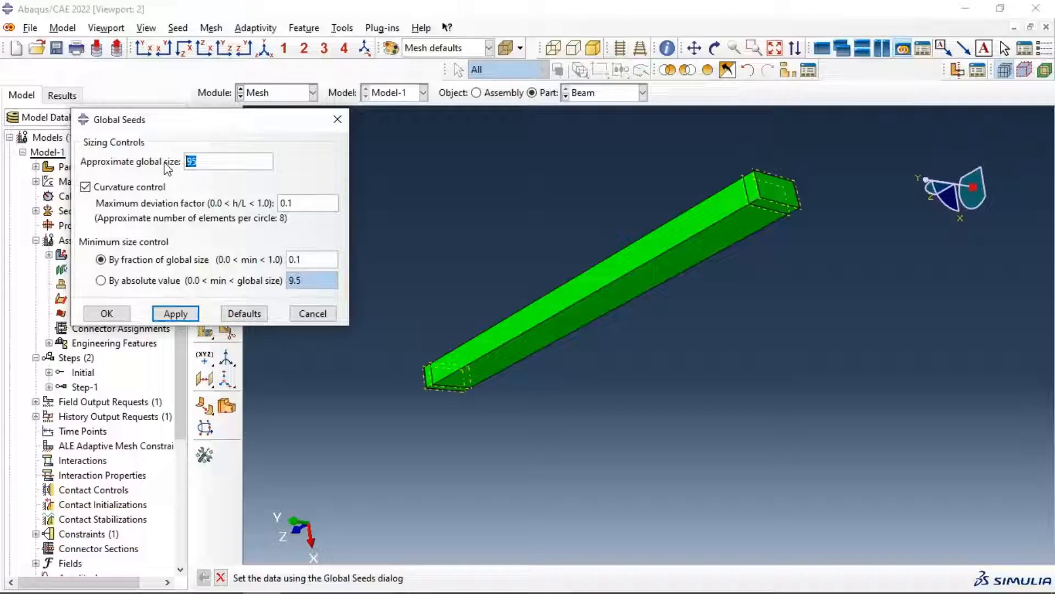
pyautogui.press('Return')
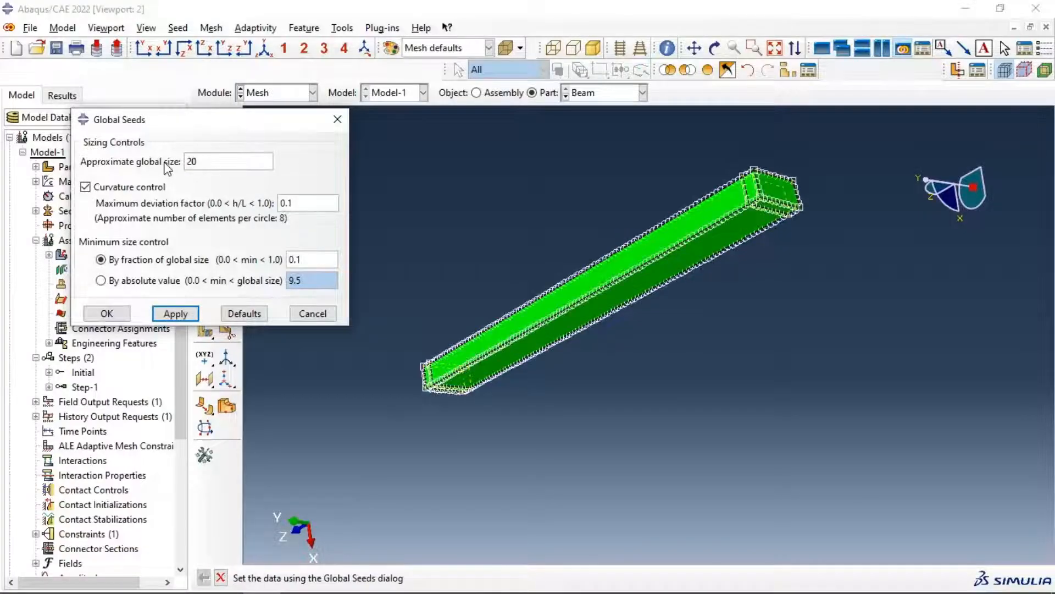
pyautogui.click(106, 312)
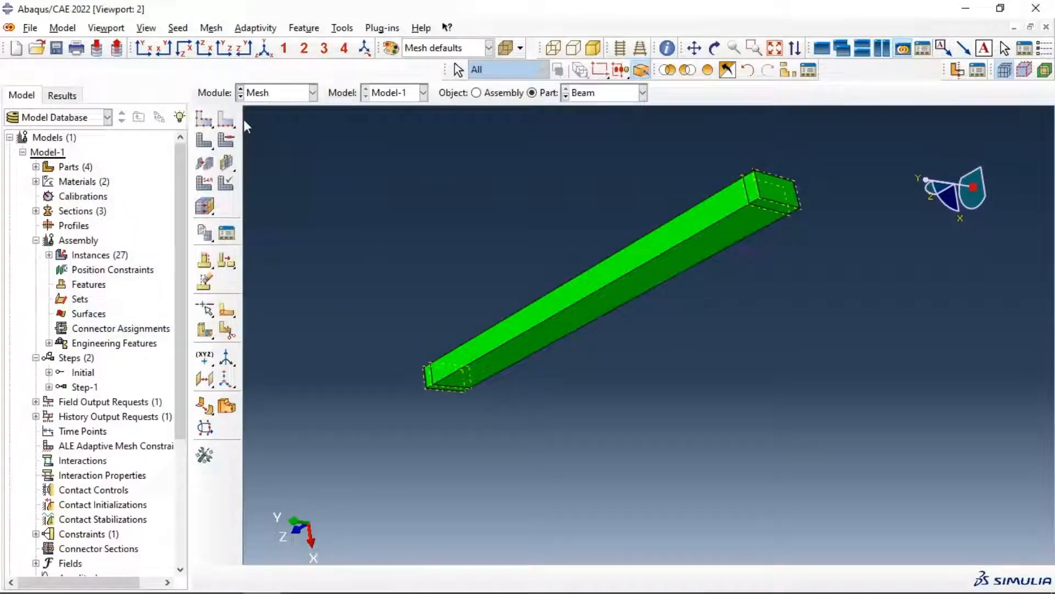
# Step: Mesh the whole Beam part using the assigned global seeds
pyautogui.click(202, 141)
pyautogui.click(330, 577)
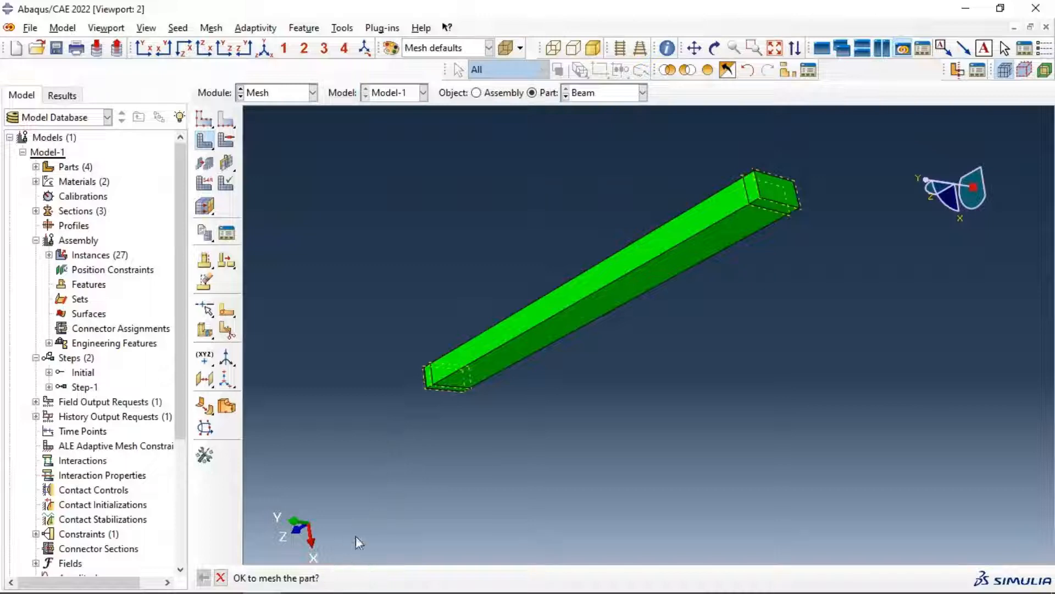
pyautogui.keyDown('ctrl'); pyautogui.keyDown('alt'); pyautogui.moveTo(496, 344); pyautogui.dragTo(458, 202); pyautogui.keyUp('alt'); pyautogui.keyUp('ctrl')
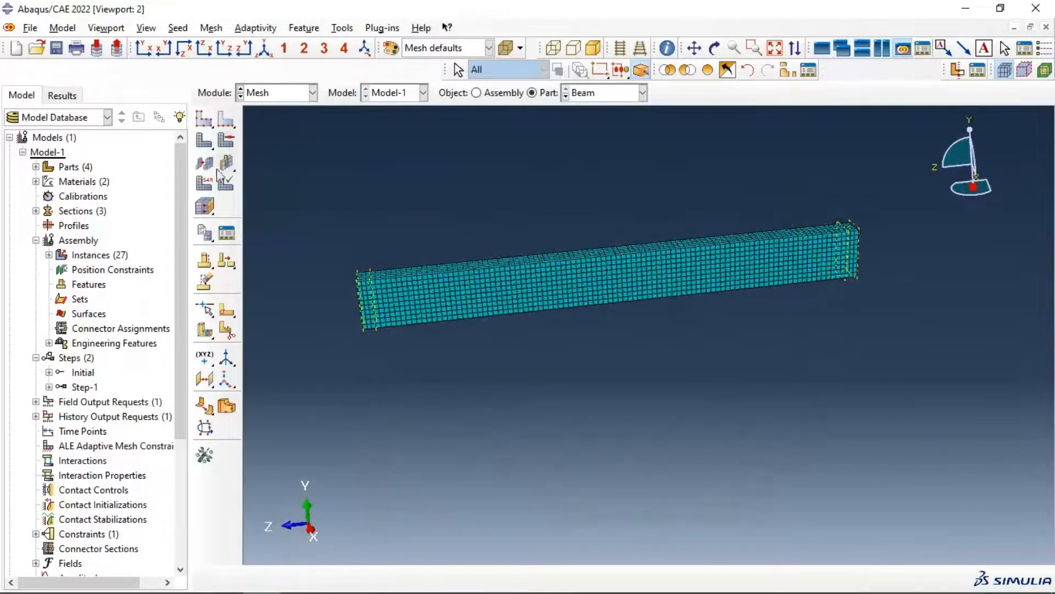
# Step: Assign linear reduced-integration C3D8R elements to the whole Beam part, with element deletion on and max degradation set to 0.995
pyautogui.click(204, 183)
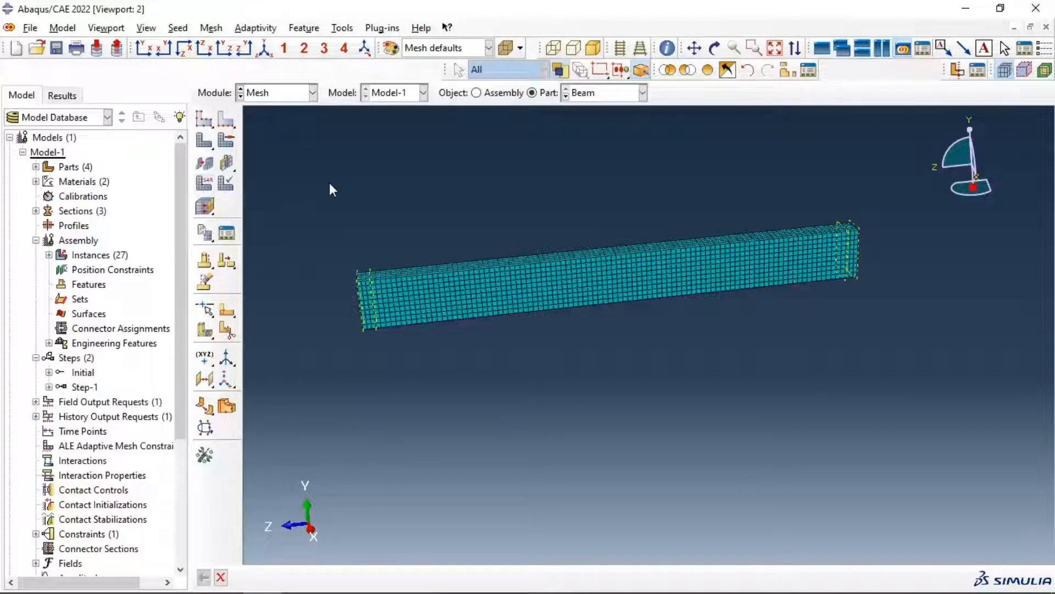
pyautogui.moveTo(315, 183); pyautogui.dragTo(982, 413)
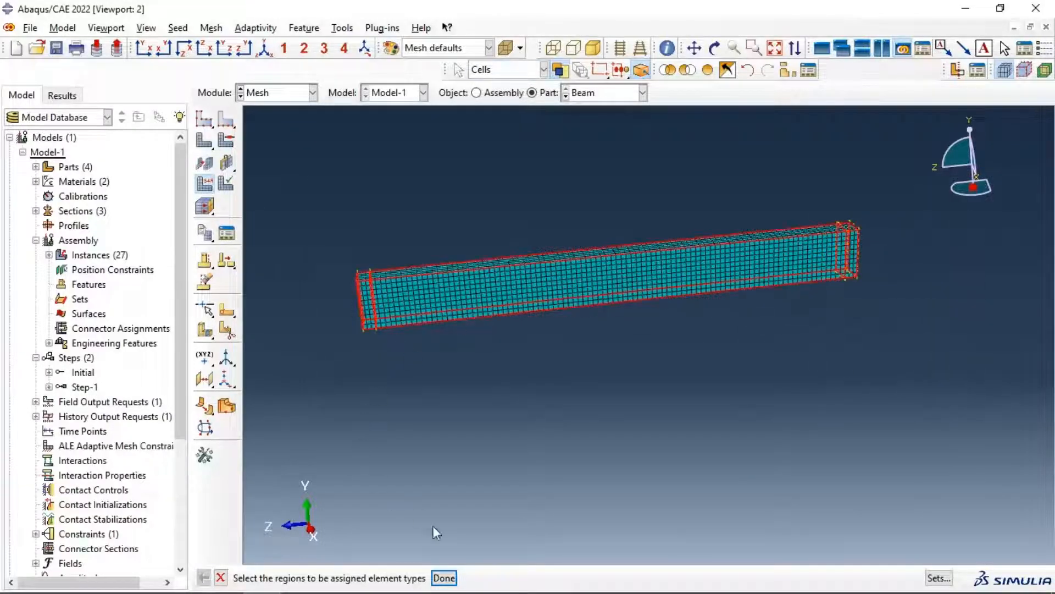
pyautogui.click(444, 578)
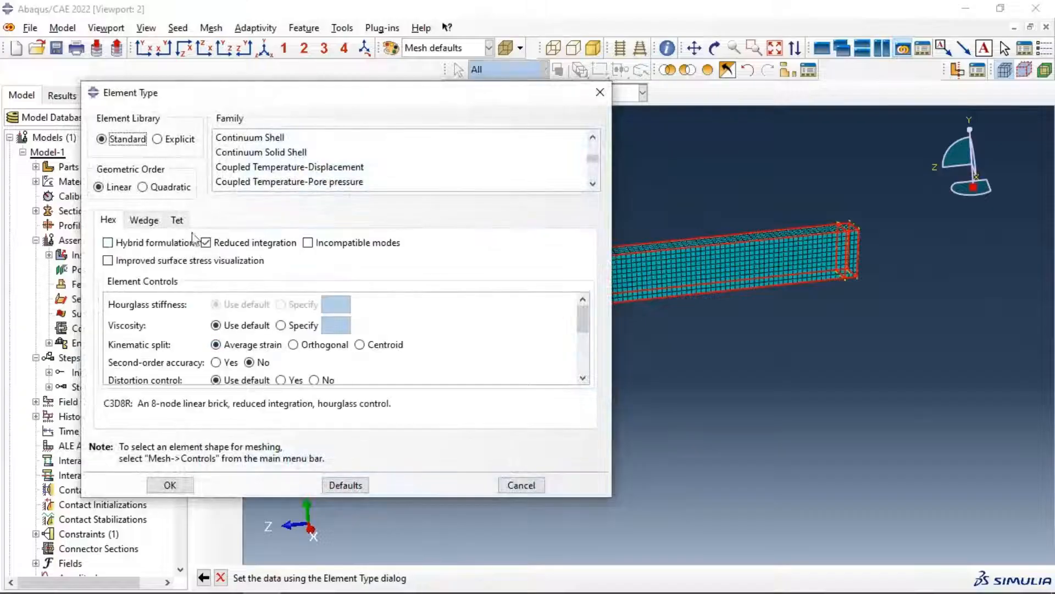
pyautogui.scroll(-1, 291, 330)
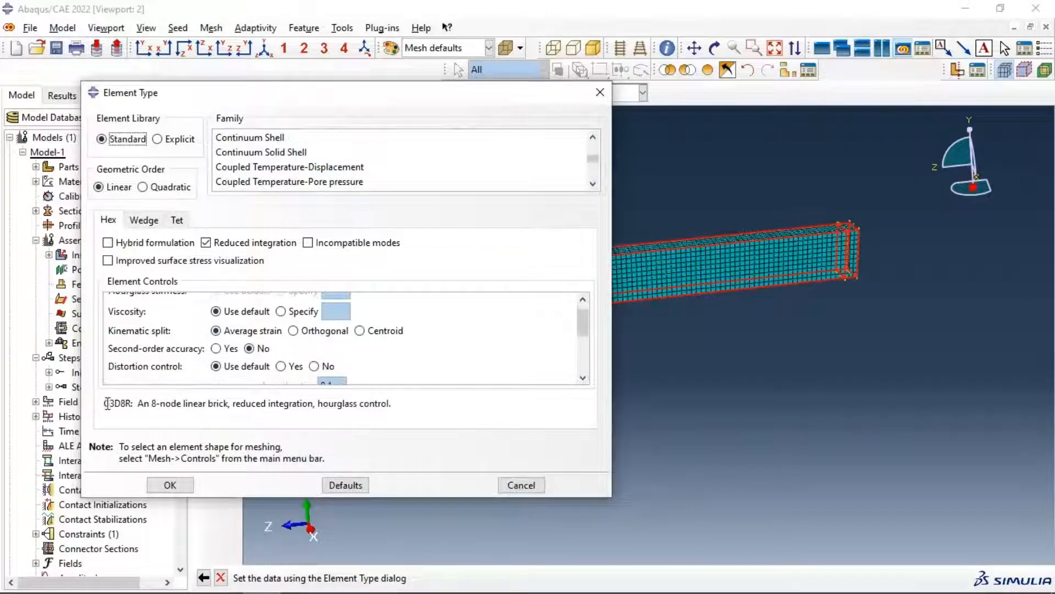
pyautogui.moveTo(105, 404); pyautogui.dragTo(124, 404)
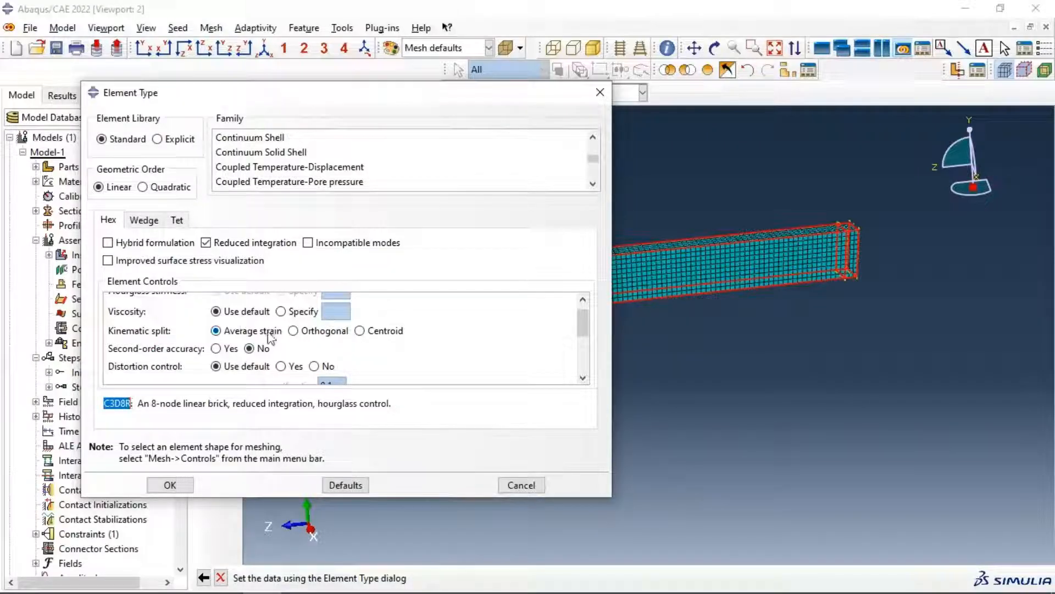
pyautogui.scroll(-3, 266, 337)
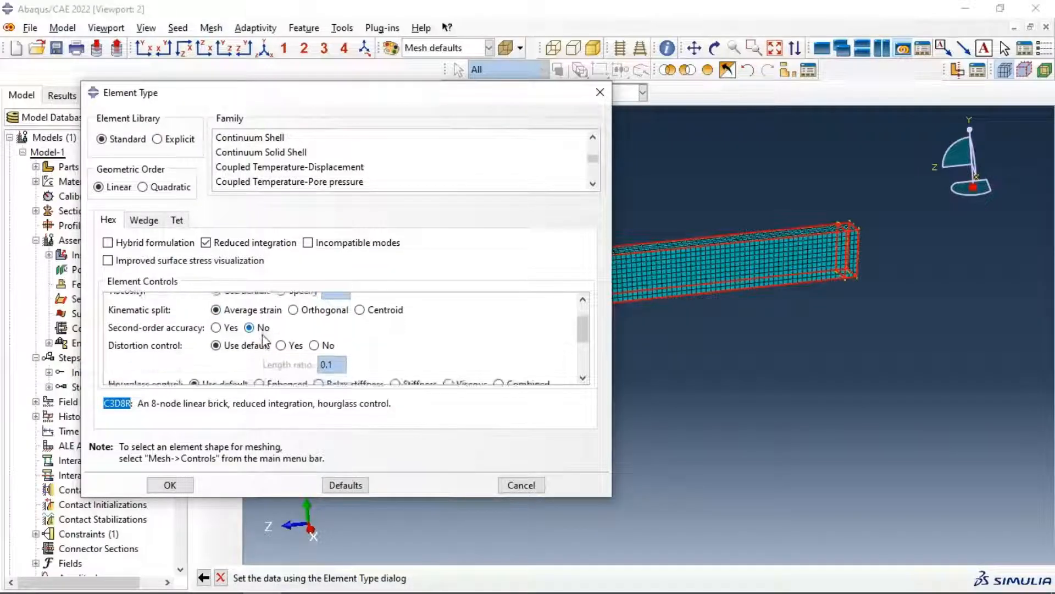
pyautogui.scroll(-3, 215, 338)
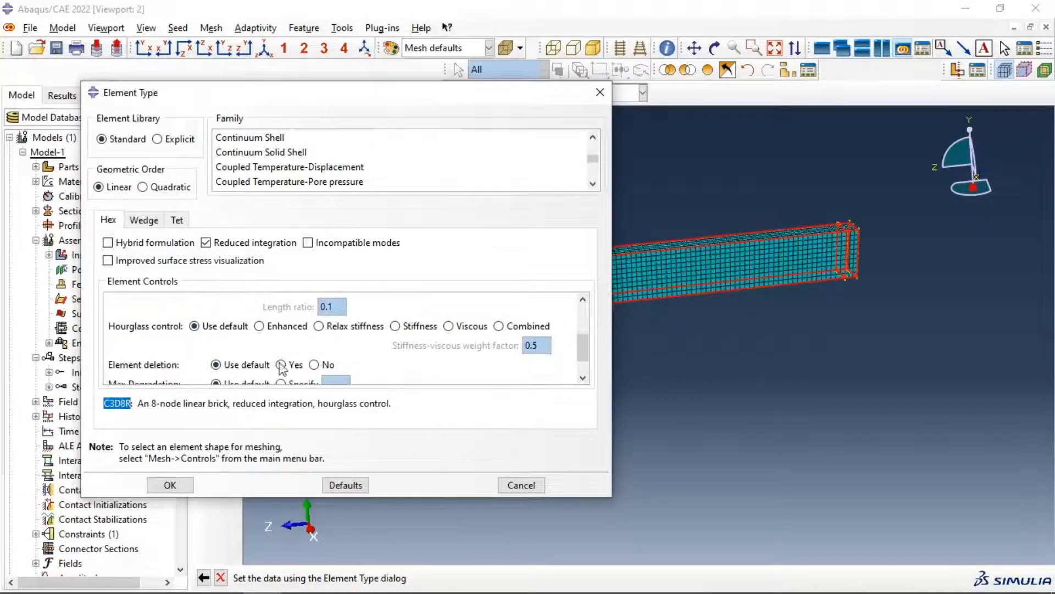
pyautogui.click(280, 357)
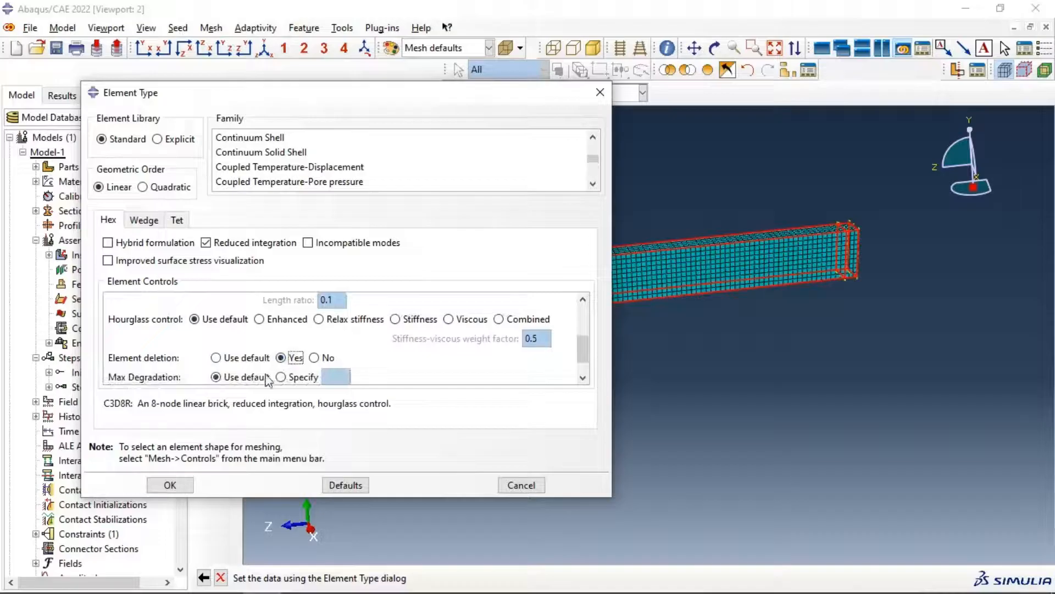
pyautogui.click(280, 377)
pyautogui.click(326, 378)
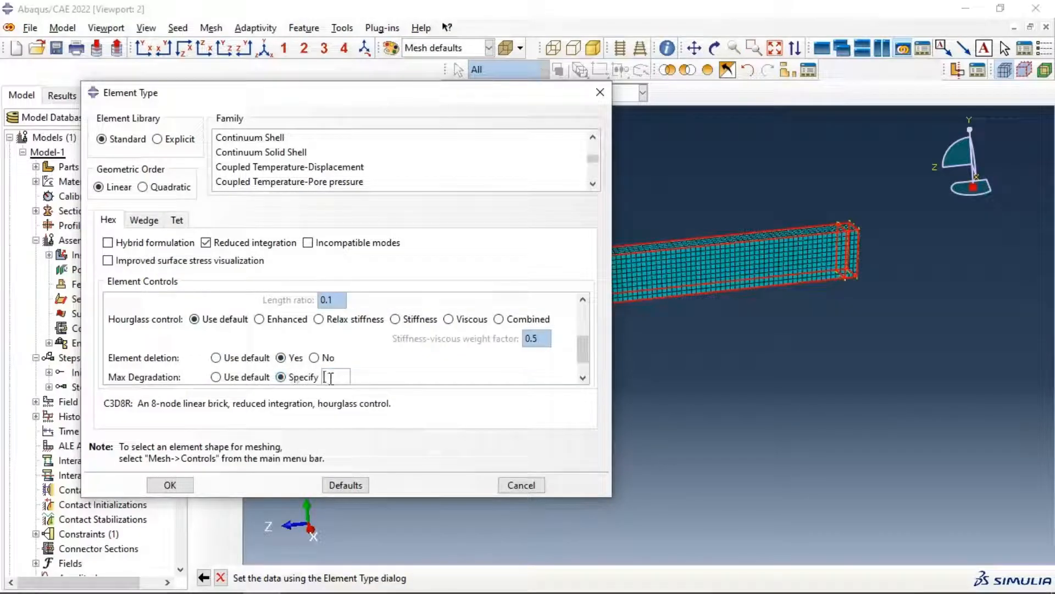
pyautogui.write('0.995')
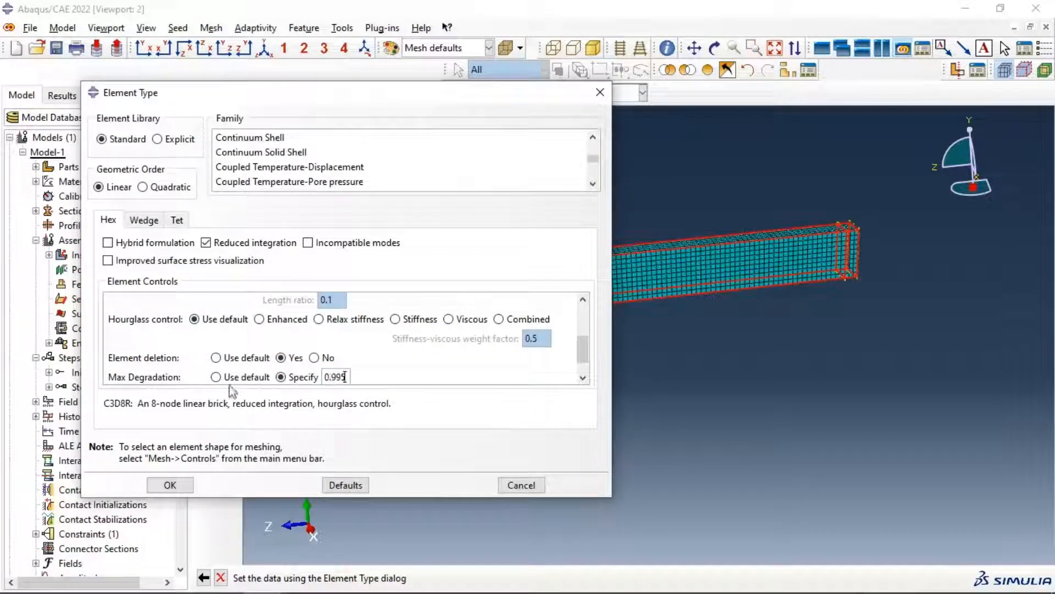
pyautogui.click(170, 484)
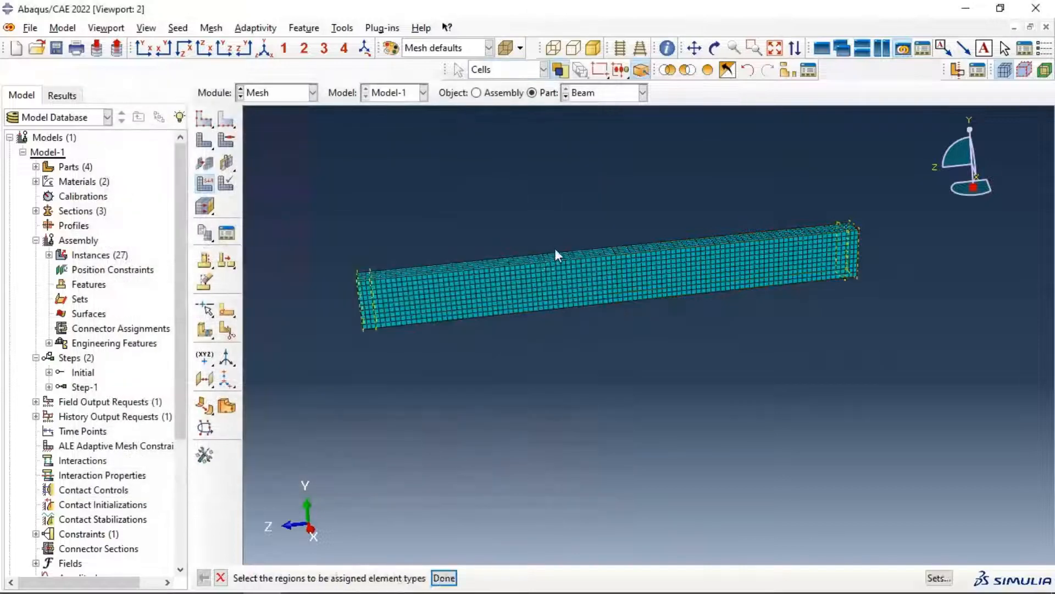
# Step: Seed the reinforcement part with an approximate global size of 20 and mesh the whole part
pyautogui.click(595, 96)
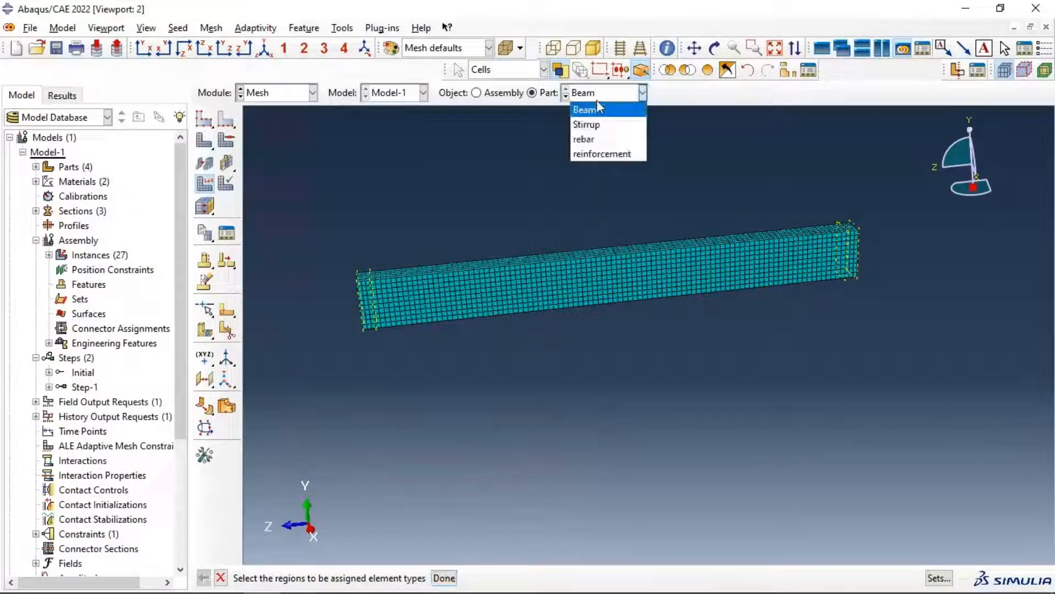
pyautogui.click(595, 154)
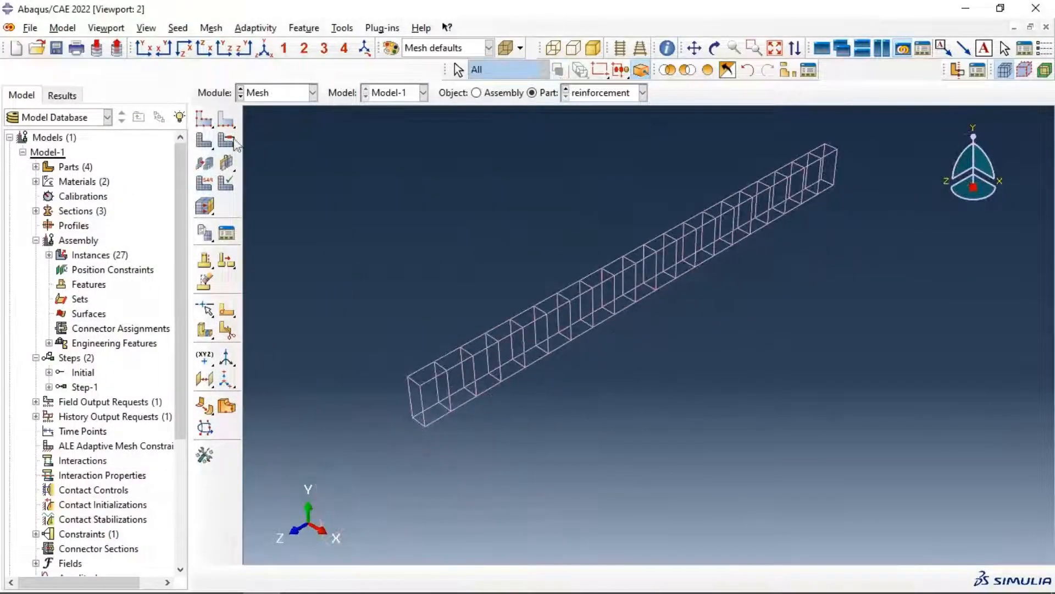
pyautogui.click(204, 125)
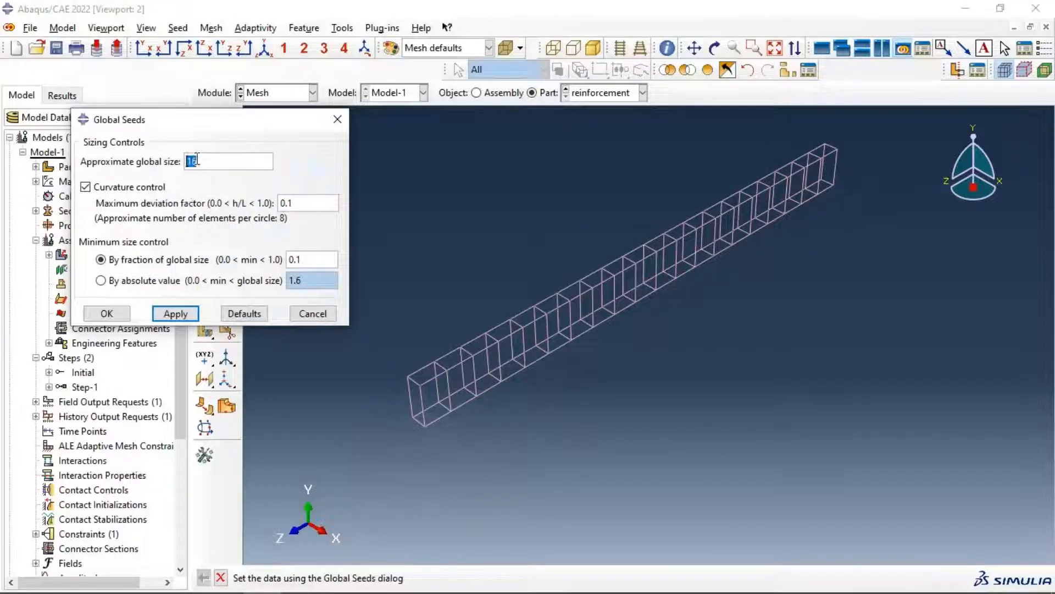
pyautogui.write('20')
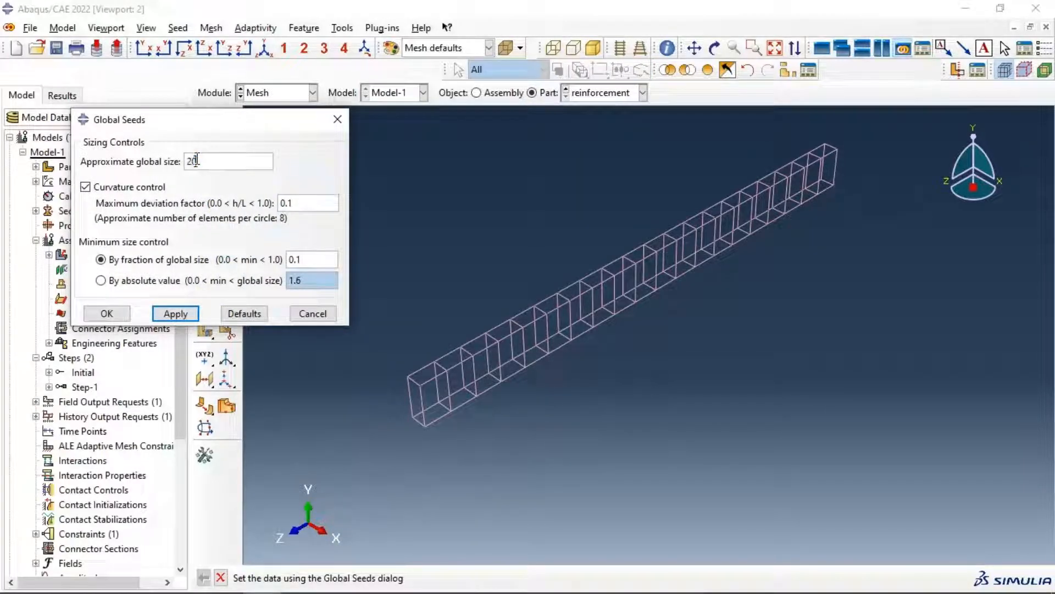
pyautogui.click(174, 313)
pyautogui.click(106, 313)
pyautogui.click(204, 141)
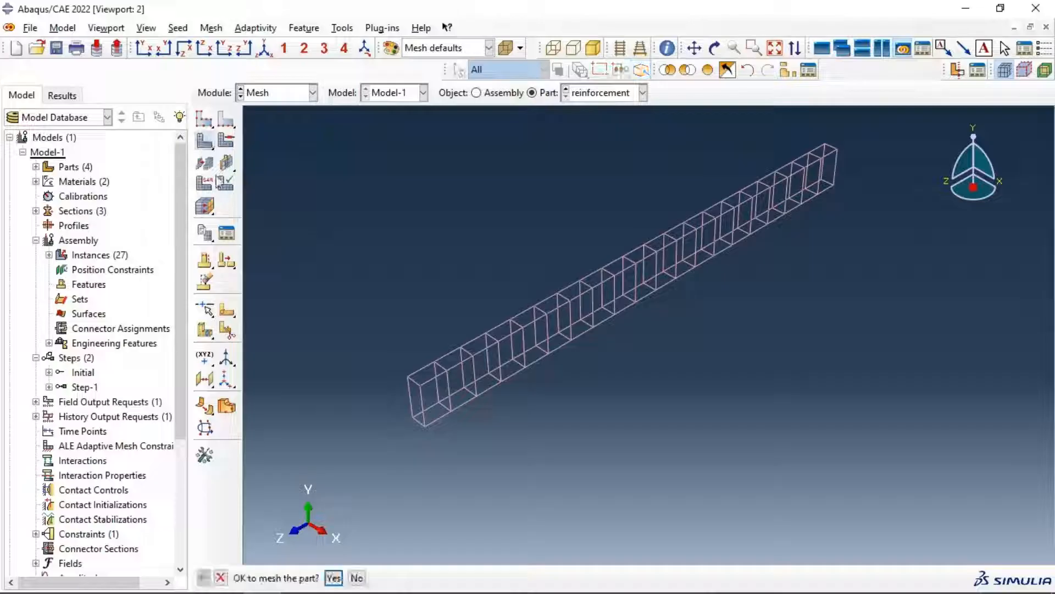
pyautogui.click(332, 575)
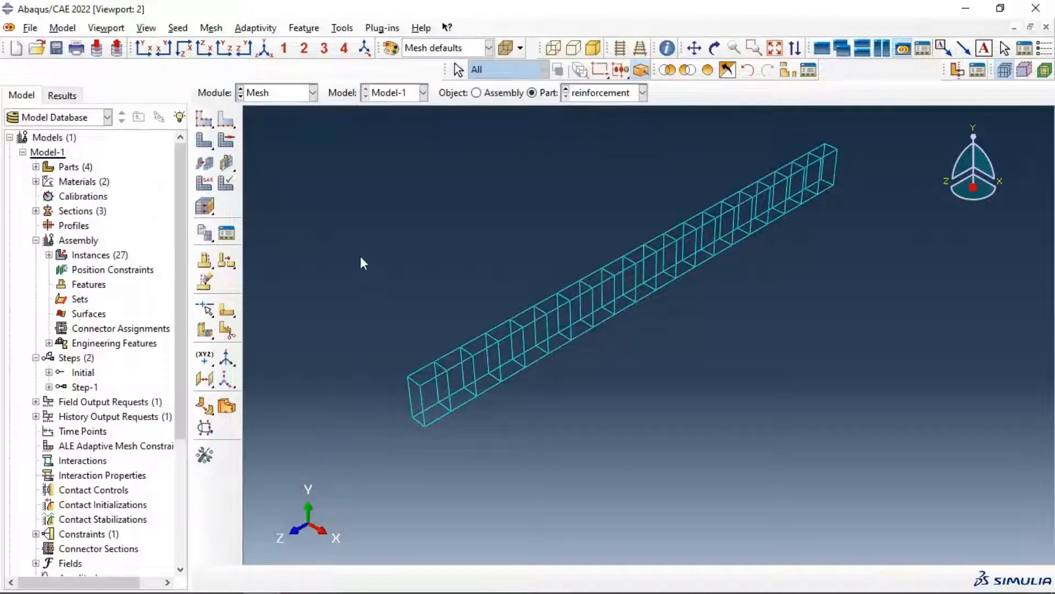
# Step: Assign the linear Truss element type T3D2 to all edges of the reinforcement part
pyautogui.click(209, 185)
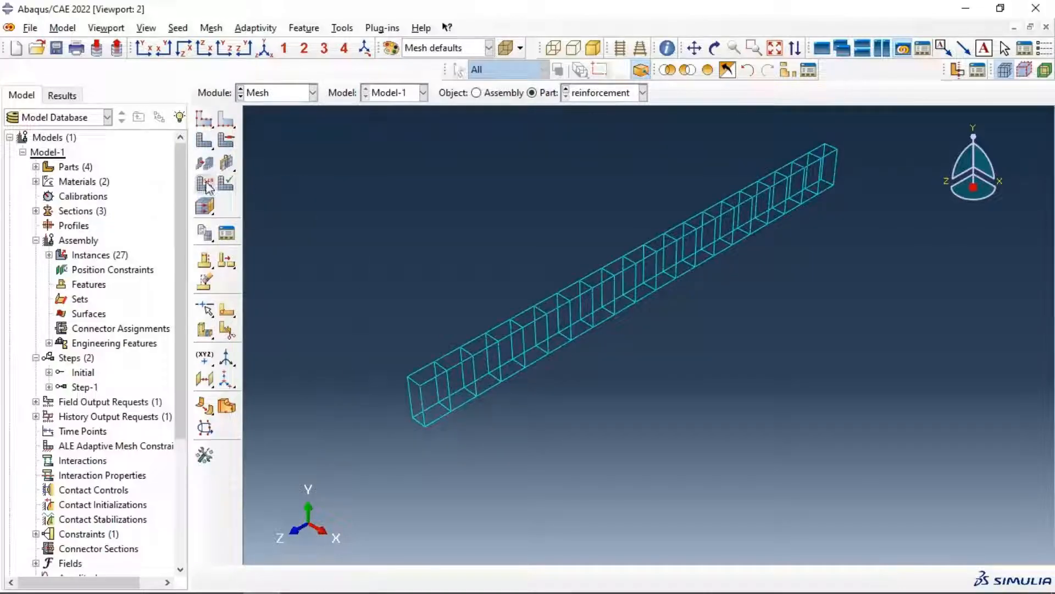
pyautogui.moveTo(299, 132); pyautogui.dragTo(948, 465)
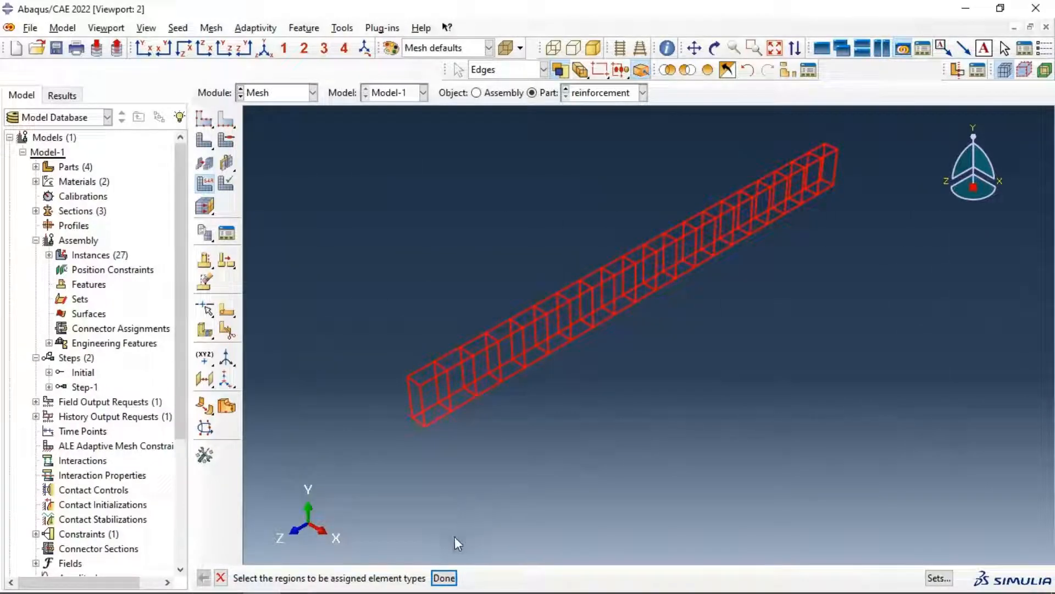
pyautogui.click(444, 577)
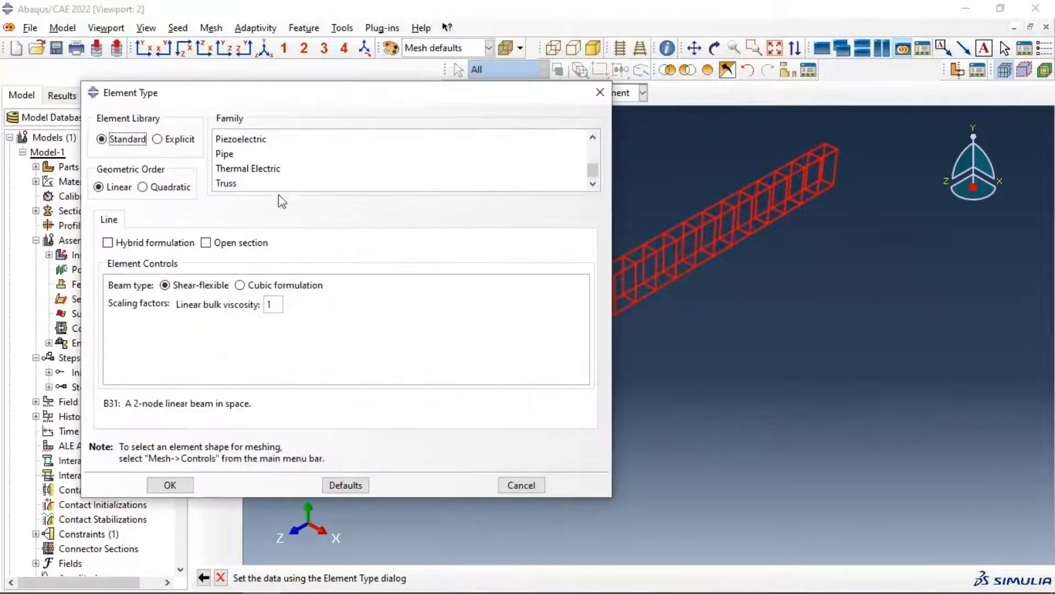
pyautogui.scroll(2, 356, 162)
pyautogui.click(355, 154)
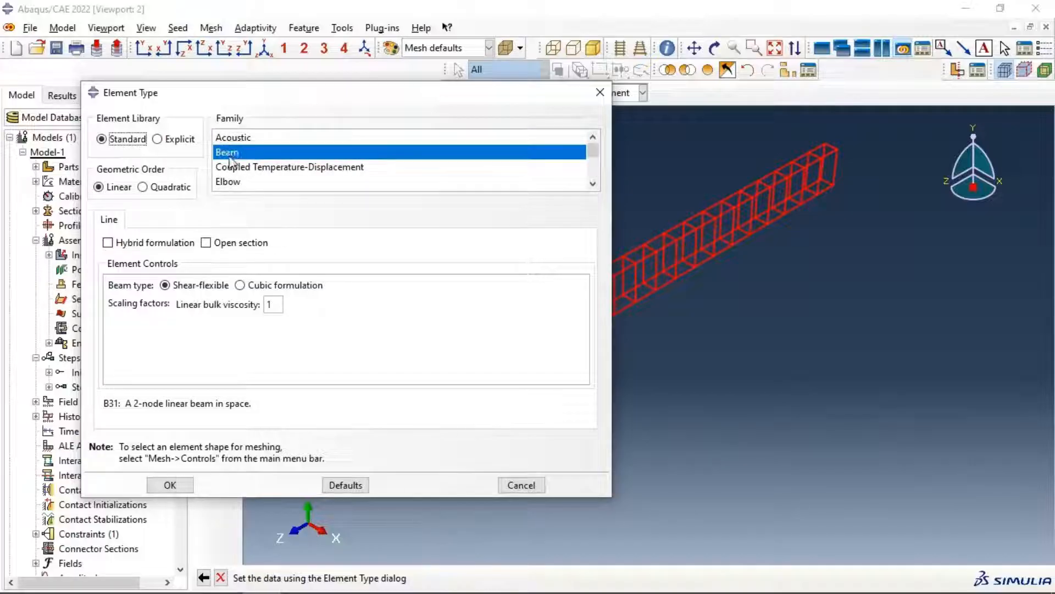
pyautogui.scroll(-3, 238, 158)
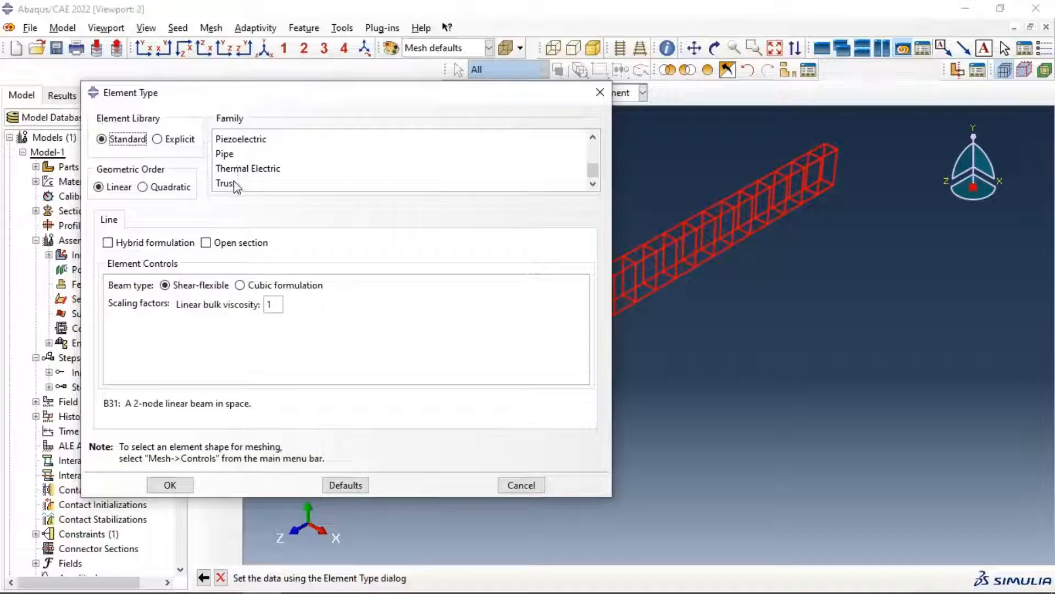
pyautogui.click(233, 184)
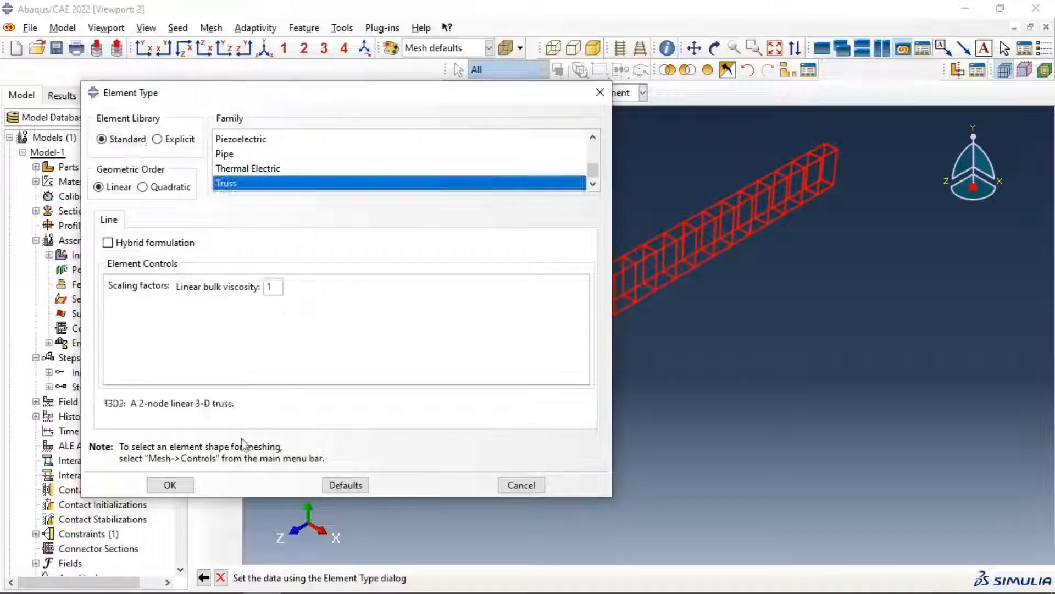
pyautogui.moveTo(106, 403); pyautogui.dragTo(140, 405)
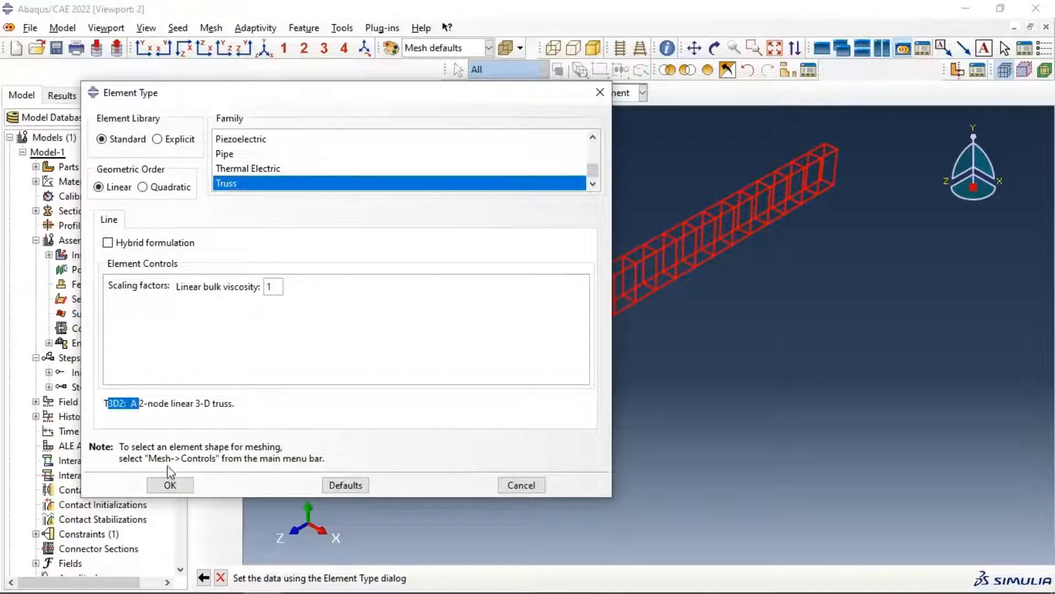
pyautogui.click(105, 402)
pyautogui.click(168, 484)
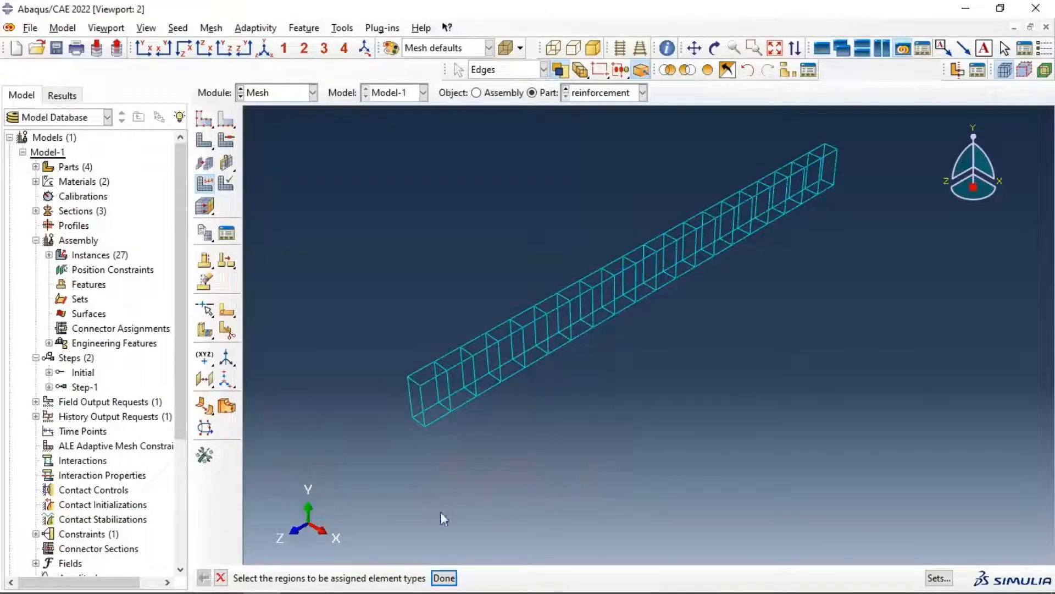
pyautogui.click(444, 578)
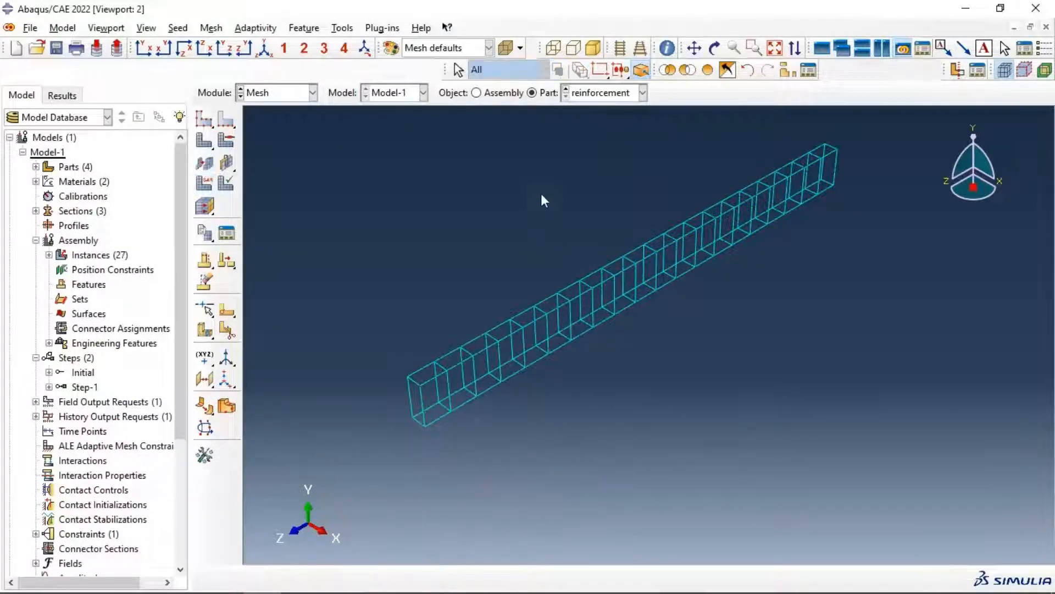
# Step: In the Job module, create a full analysis job named ReinforcmentBeam for Model-1 with the default settings
pyautogui.click(290, 94)
pyautogui.click(265, 226)
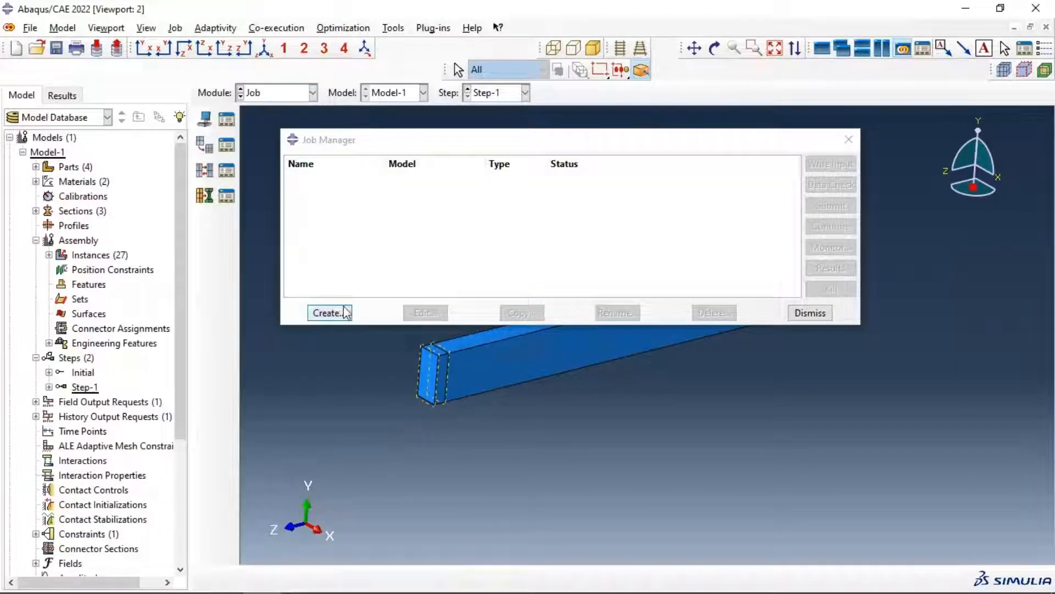
pyautogui.click(333, 312)
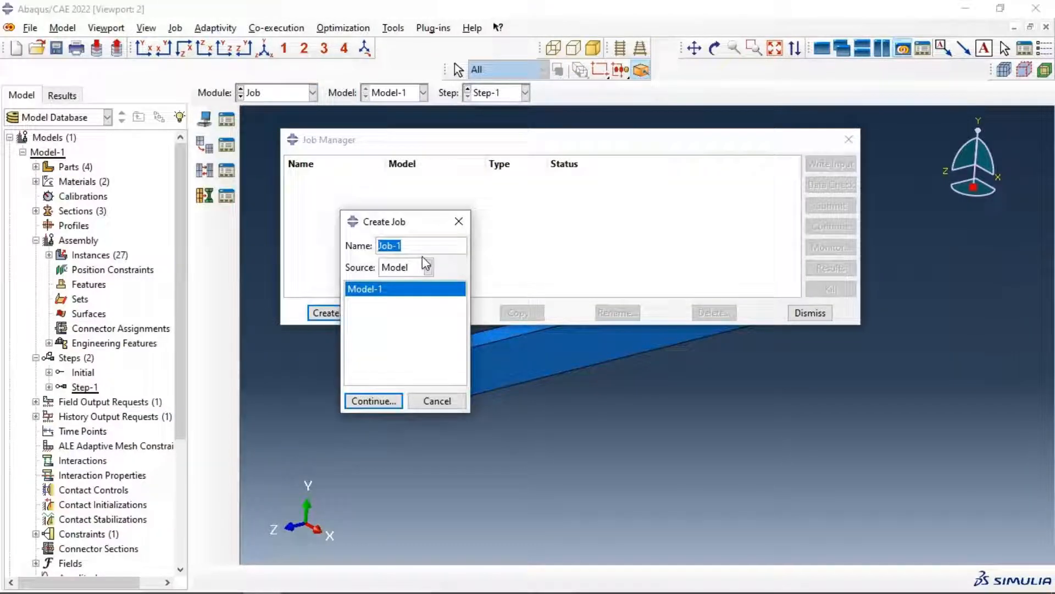
pyautogui.write('ReinforcmentB')
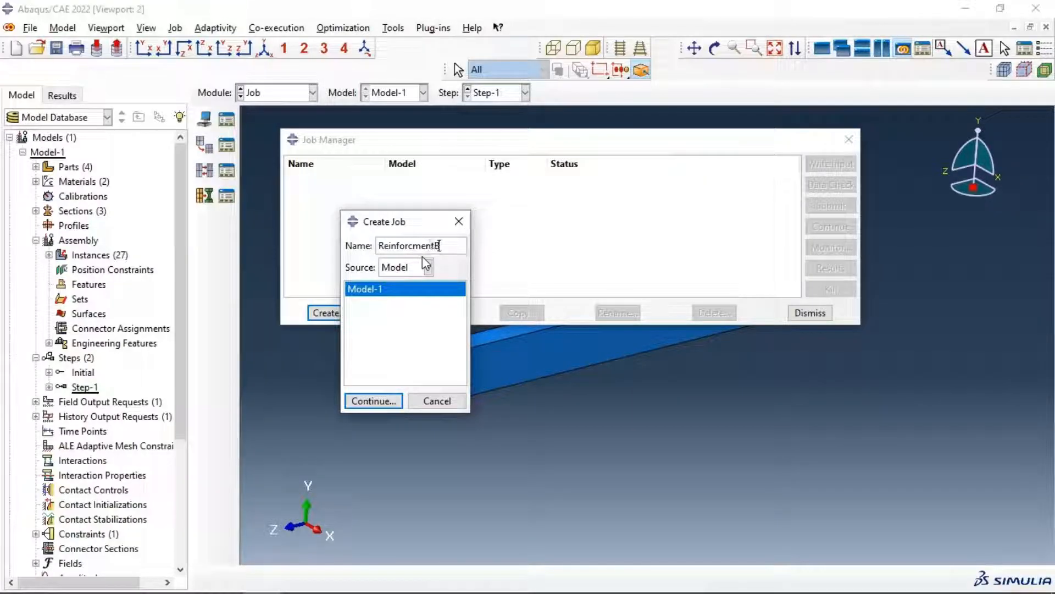
pyautogui.write('eam')
pyautogui.click(385, 403)
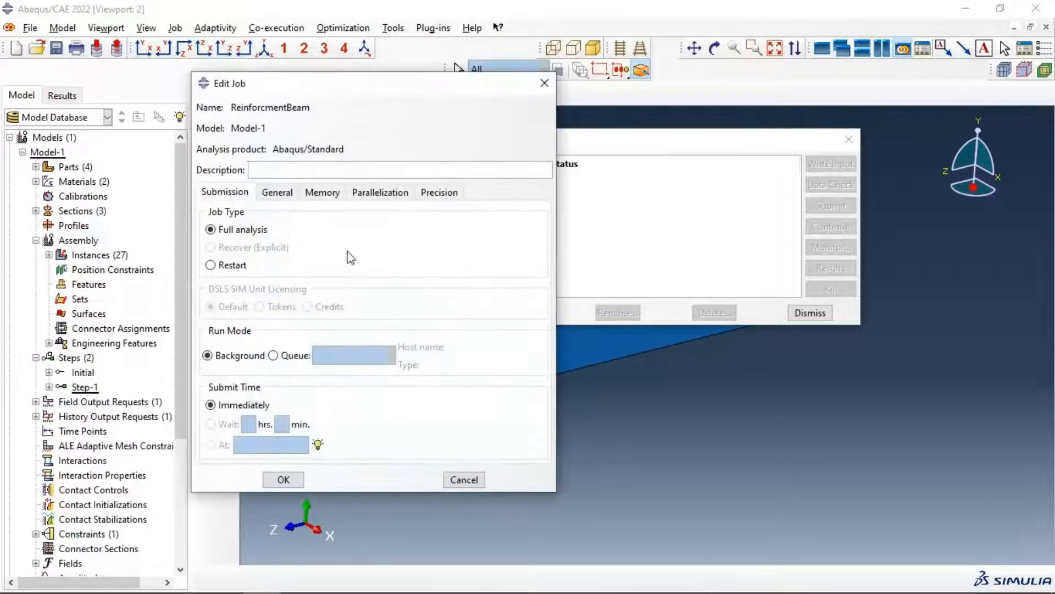
pyautogui.click(283, 480)
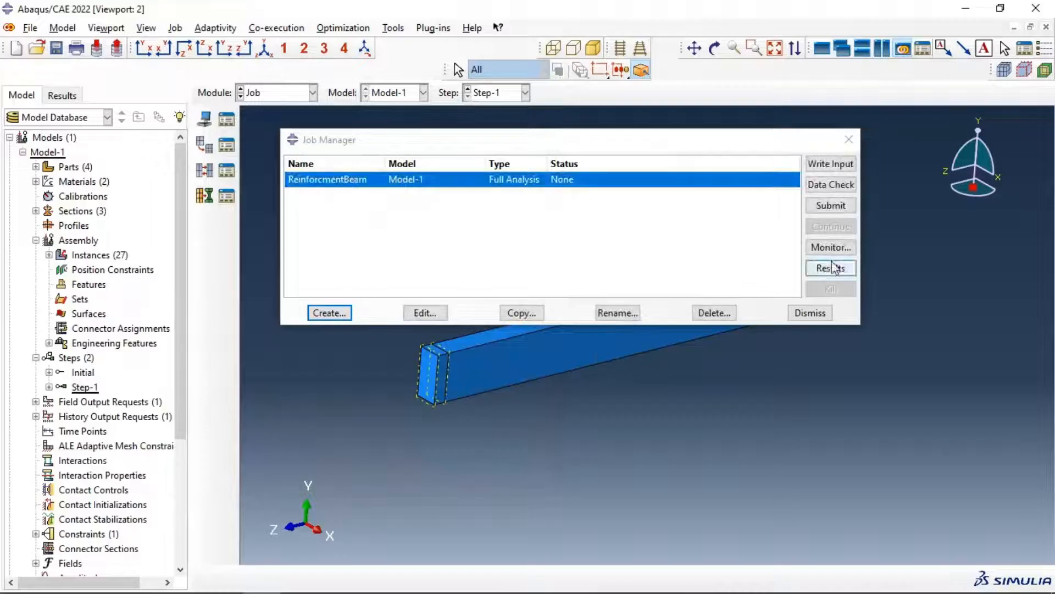
# Step: Run a data check on the ReinforcmentBeam job and submit its analysis, overwriting the existing job files
pyautogui.click(832, 190)
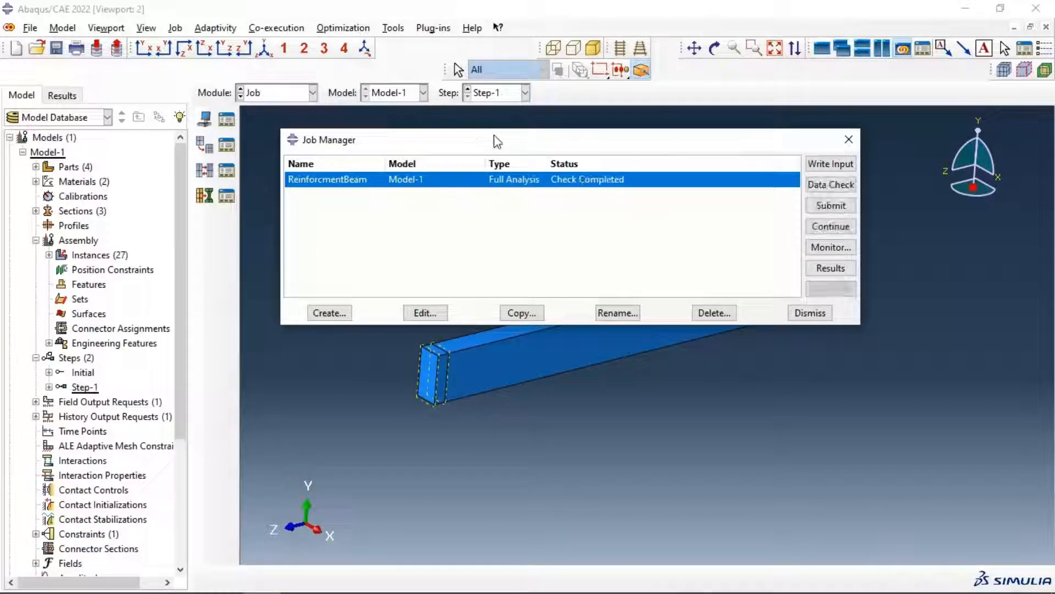
pyautogui.click(820, 224)
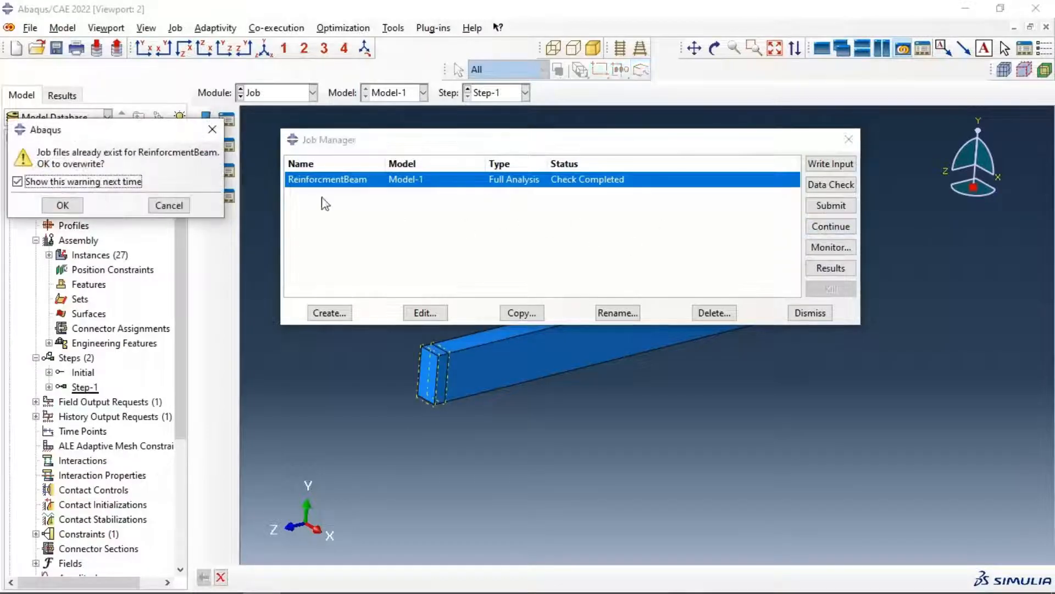
pyautogui.click(77, 206)
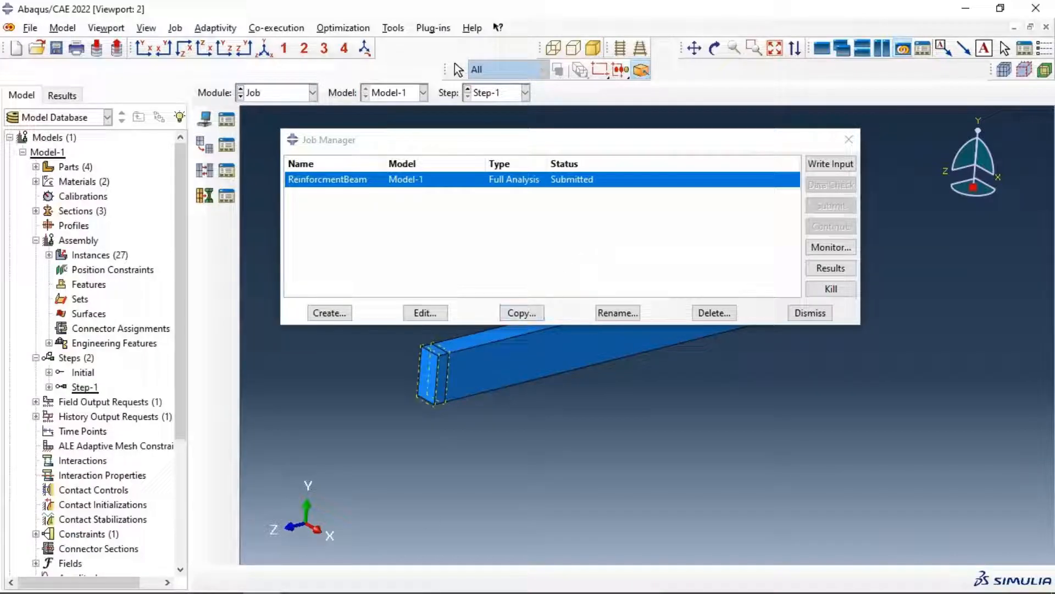
pyautogui.moveTo(369, 588)
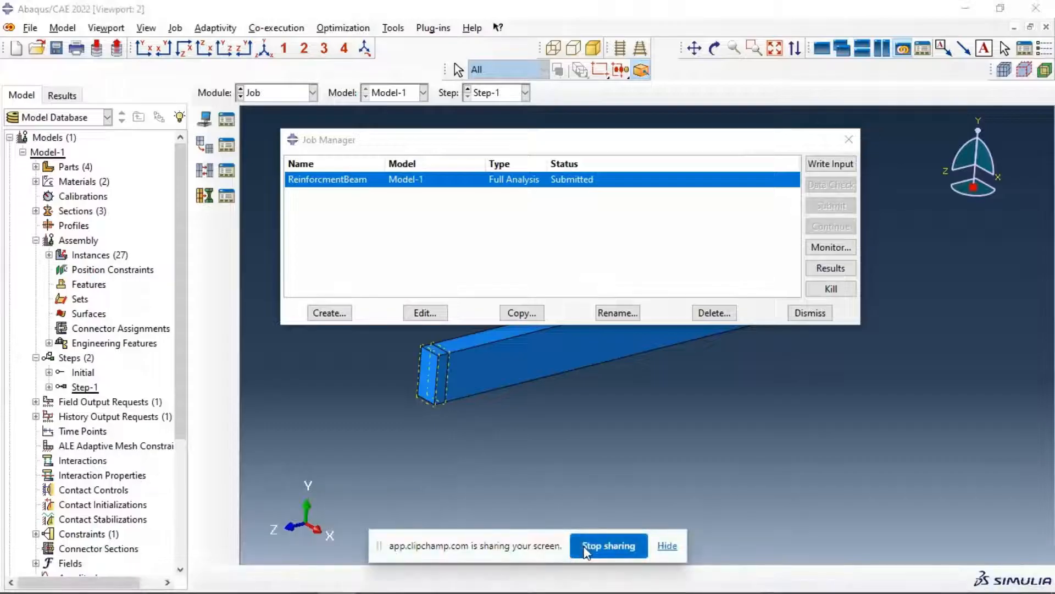
pyautogui.click(605, 547)
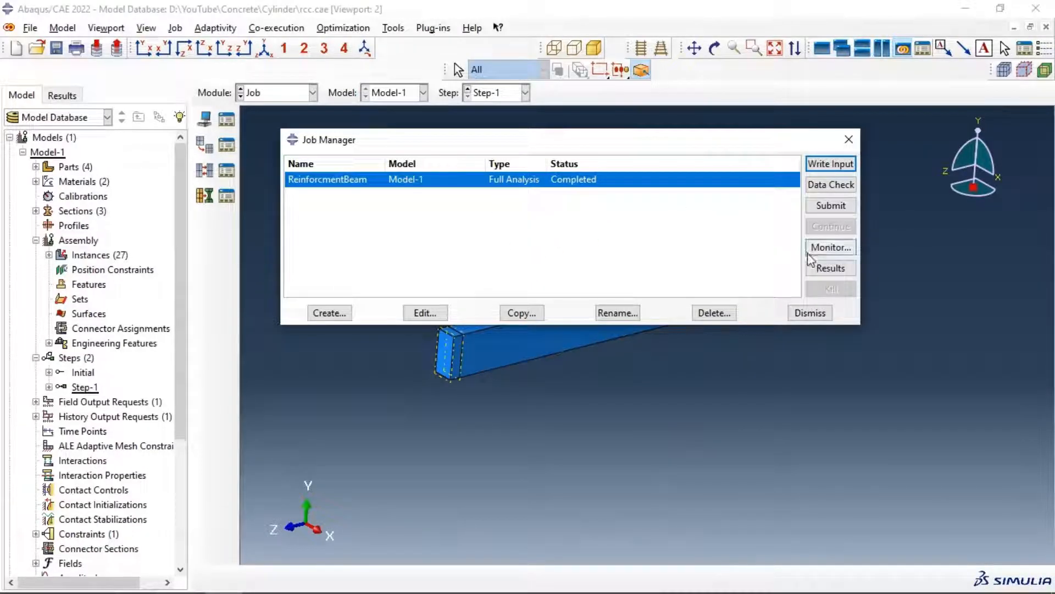
# Step: In the Load module, review the definition of the Load-1 pressure load, including its magnitude
pyautogui.click(283, 95)
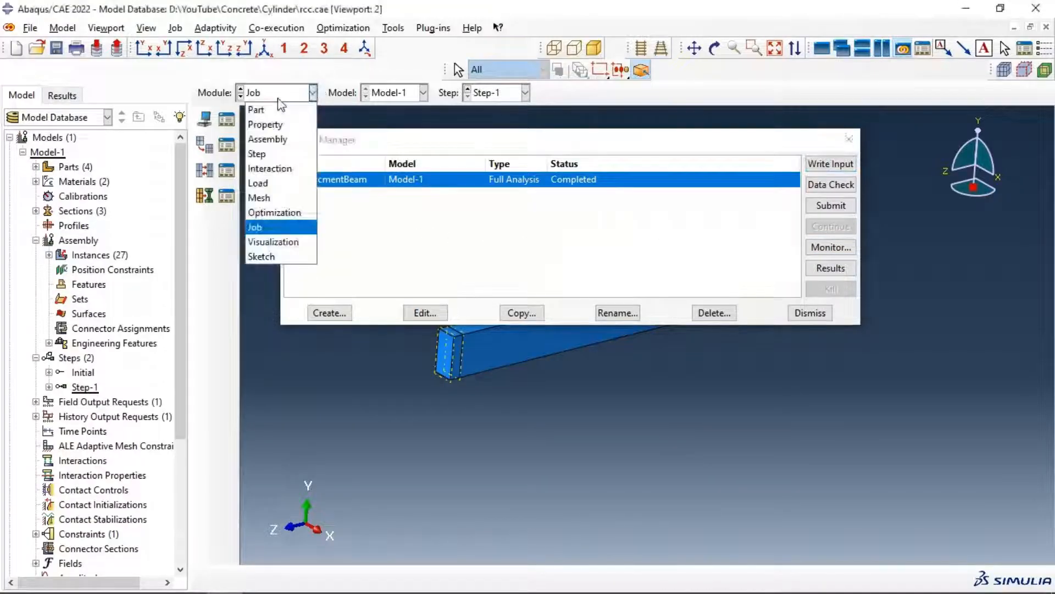
pyautogui.click(284, 184)
pyautogui.click(227, 119)
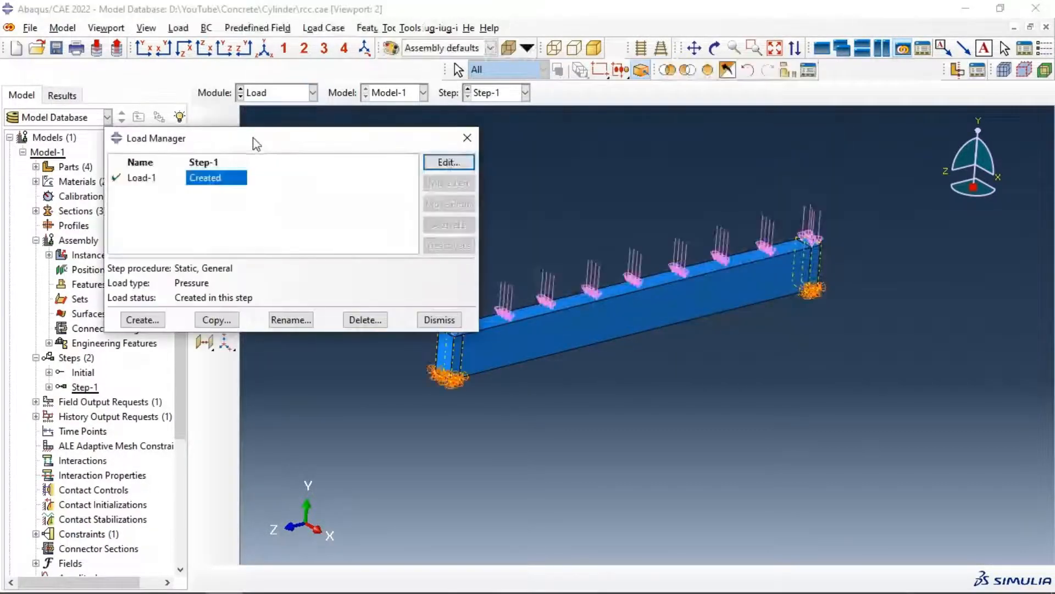
pyautogui.click(447, 163)
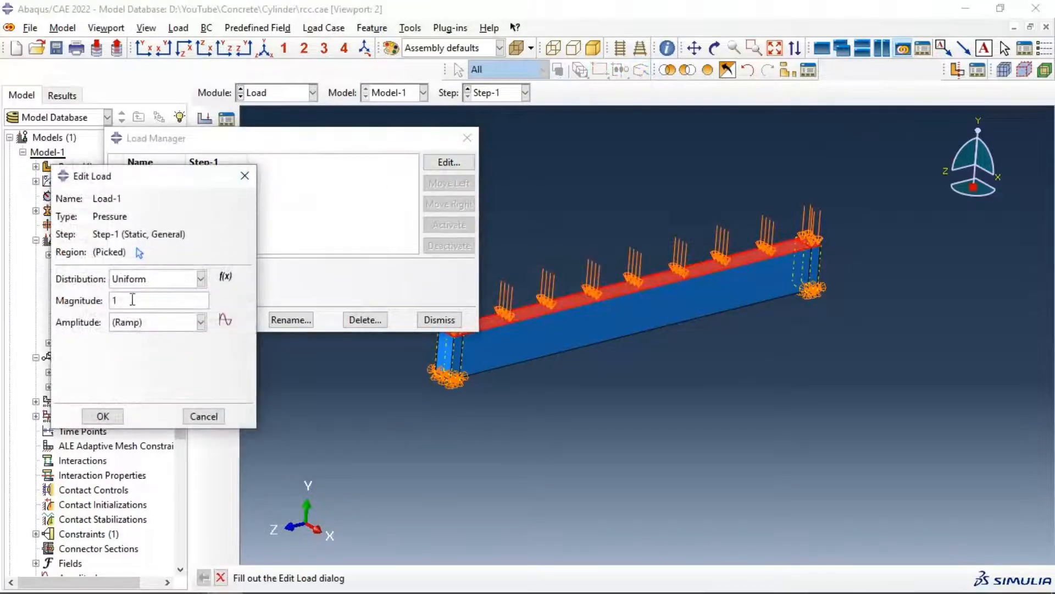
pyautogui.doubleClick(114, 299)
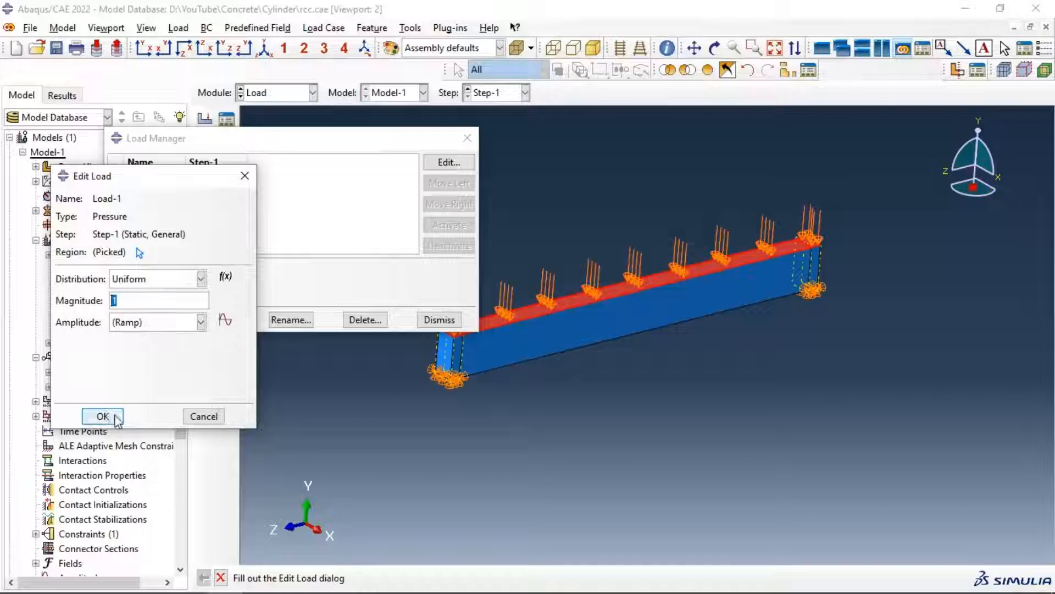
pyautogui.click(103, 416)
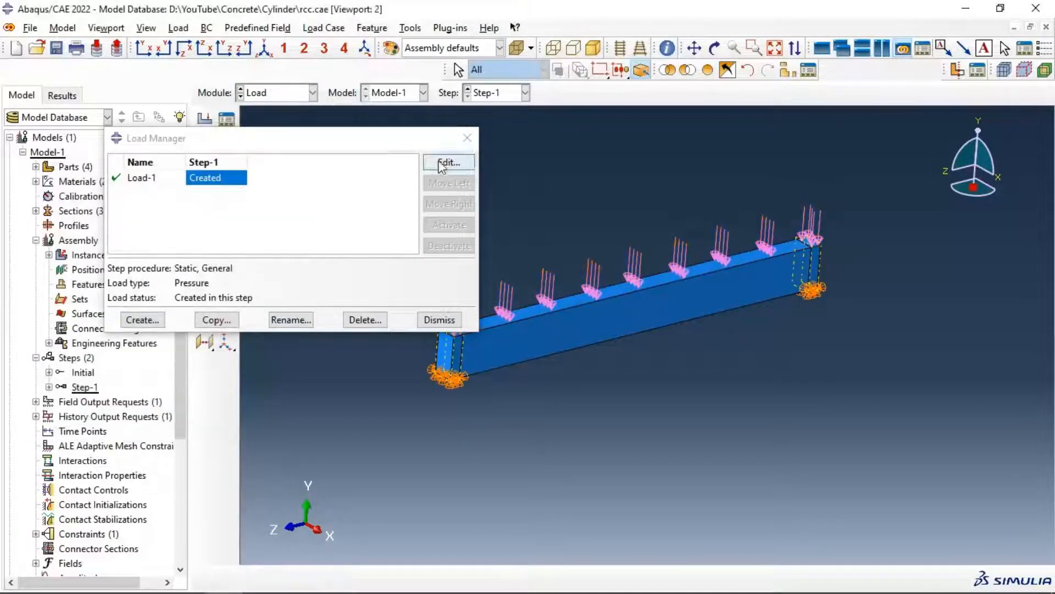
pyautogui.click(466, 139)
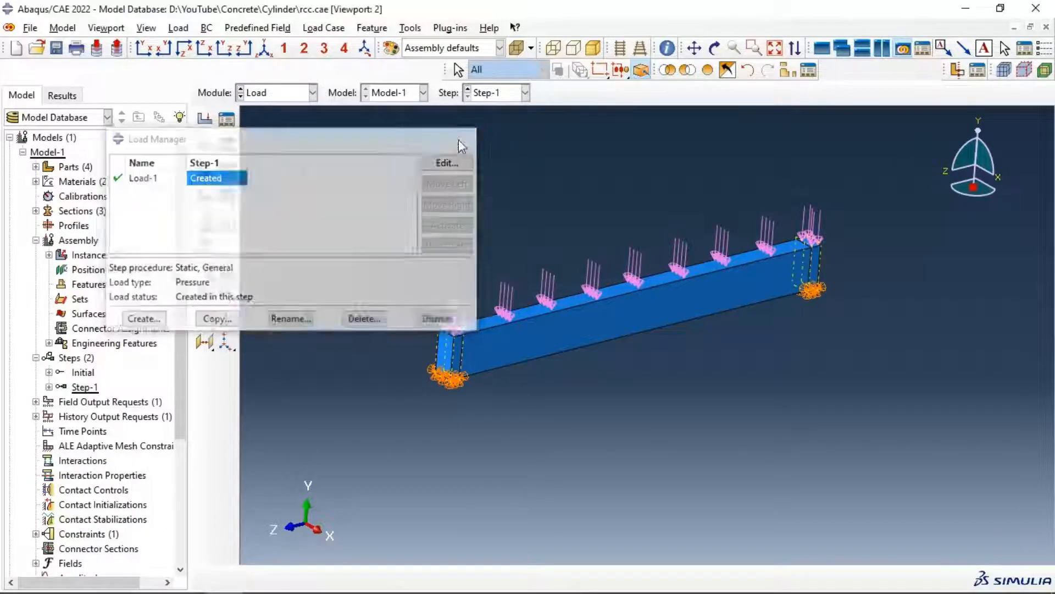
# Step: In the Mesh module, check the global seed settings of the Beam part without changing them
pyautogui.click(275, 96)
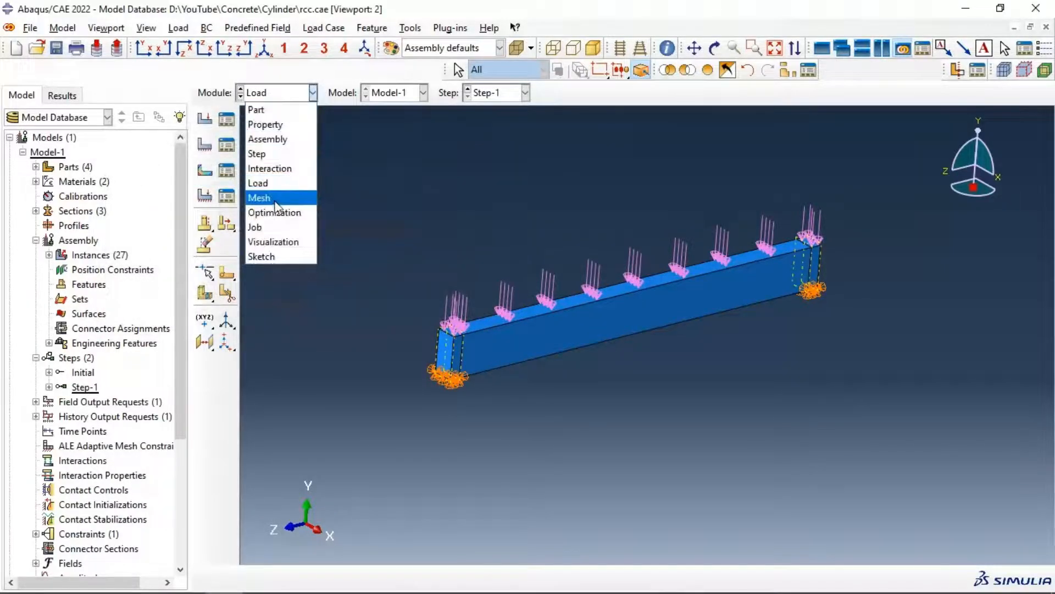
pyautogui.click(259, 197)
pyautogui.click(204, 119)
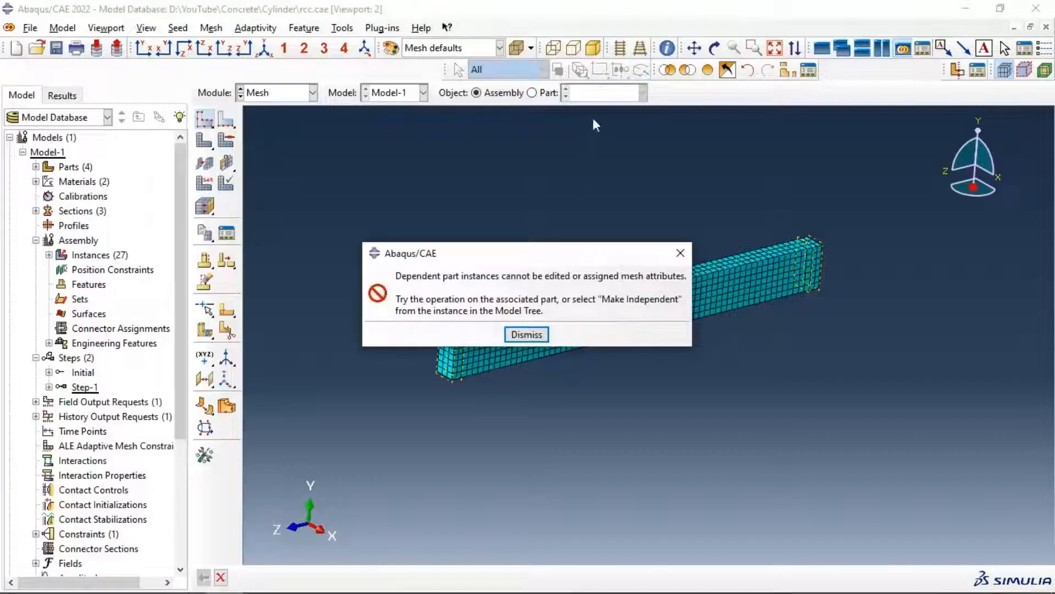
pyautogui.click(525, 334)
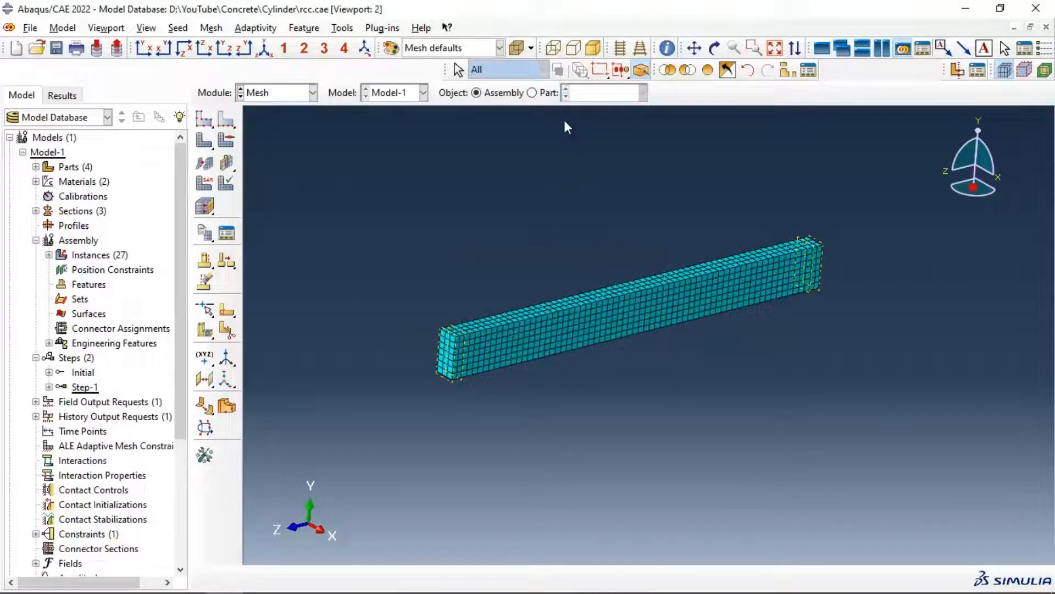
pyautogui.click(532, 93)
pyautogui.click(205, 121)
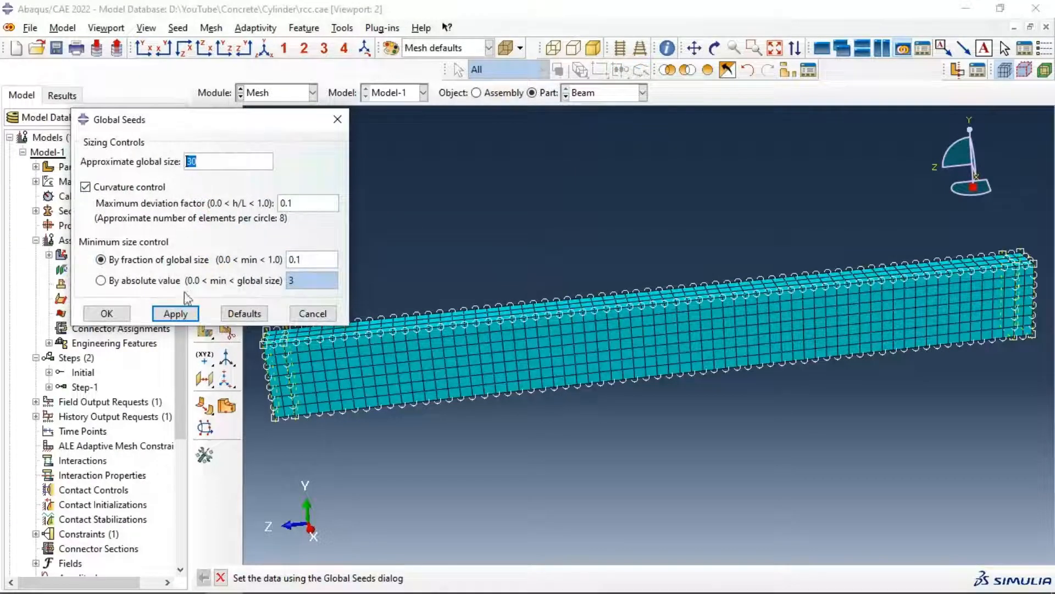
pyautogui.click(313, 314)
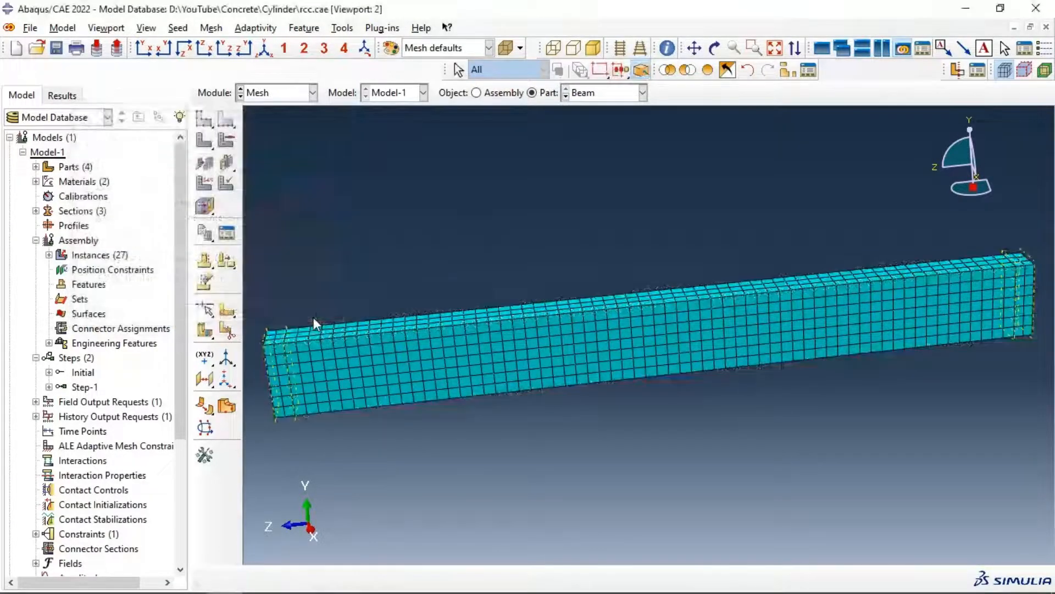
# Step: Open the results of the completed ReinforcmentBeam job and plot Mises stress contours on the deformed shape
pyautogui.click(274, 99)
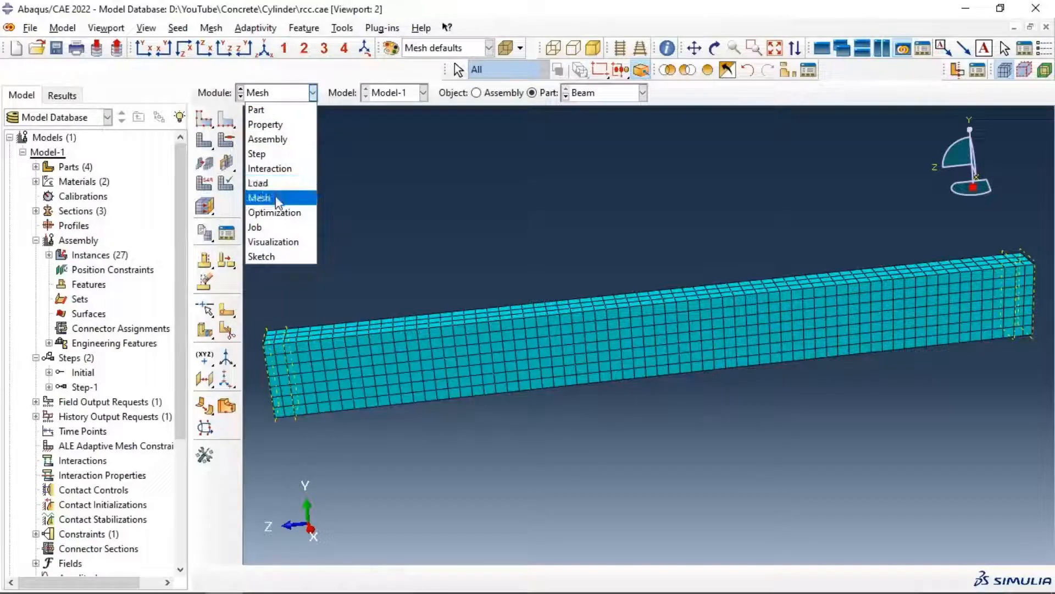
pyautogui.click(272, 227)
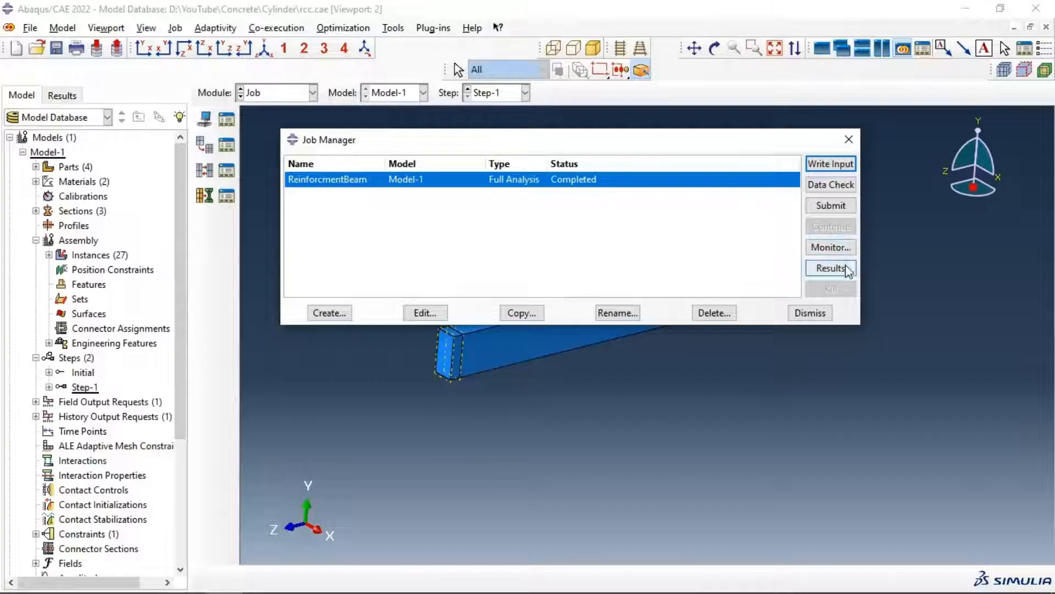
pyautogui.click(831, 268)
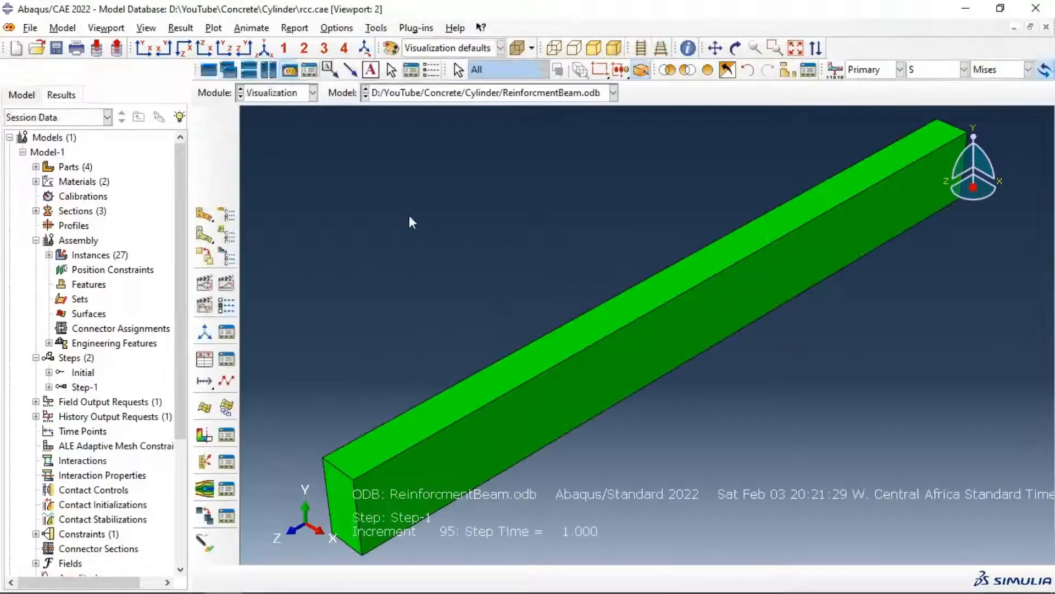
pyautogui.click(204, 192)
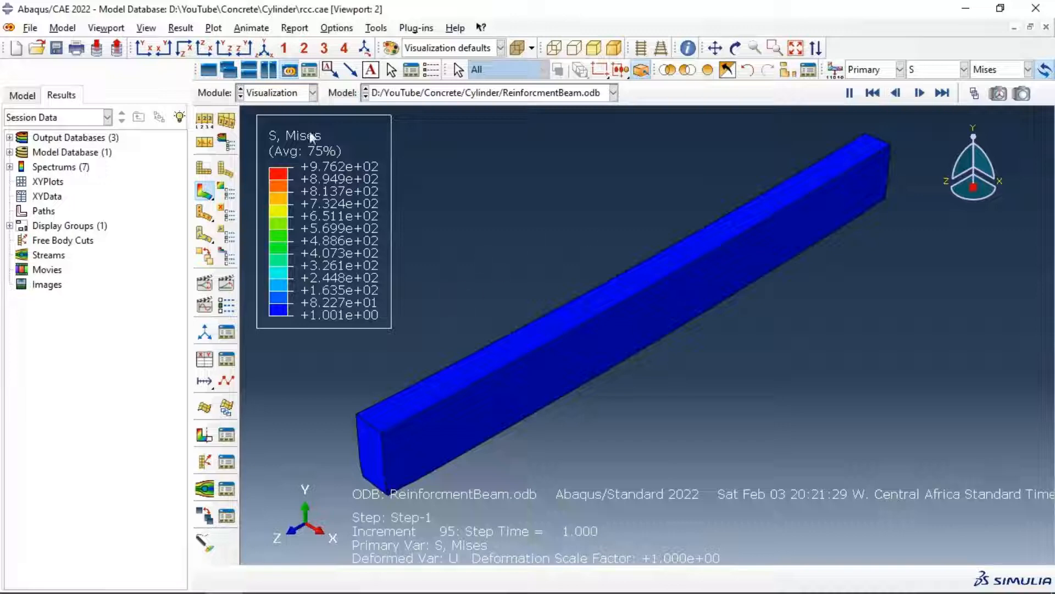
# Step: Make the beam translucent and restrict the display group to the REINFORCEMENT-1 part instance
pyautogui.click(735, 48)
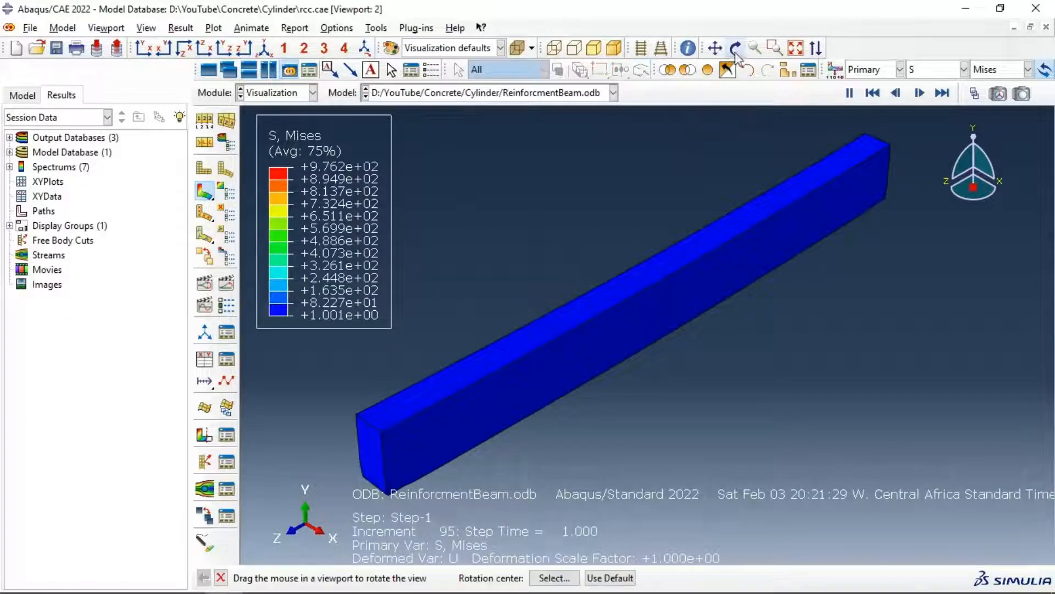
pyautogui.moveTo(667, 285); pyautogui.dragTo(617, 327)
pyautogui.moveTo(611, 130); pyautogui.dragTo(695, 265)
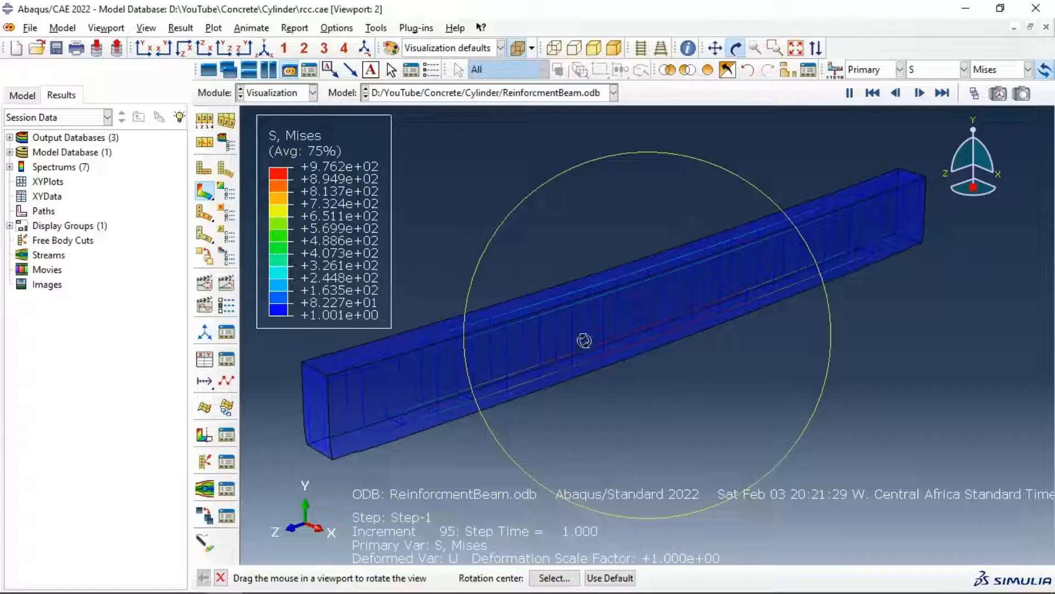
pyautogui.click(788, 70)
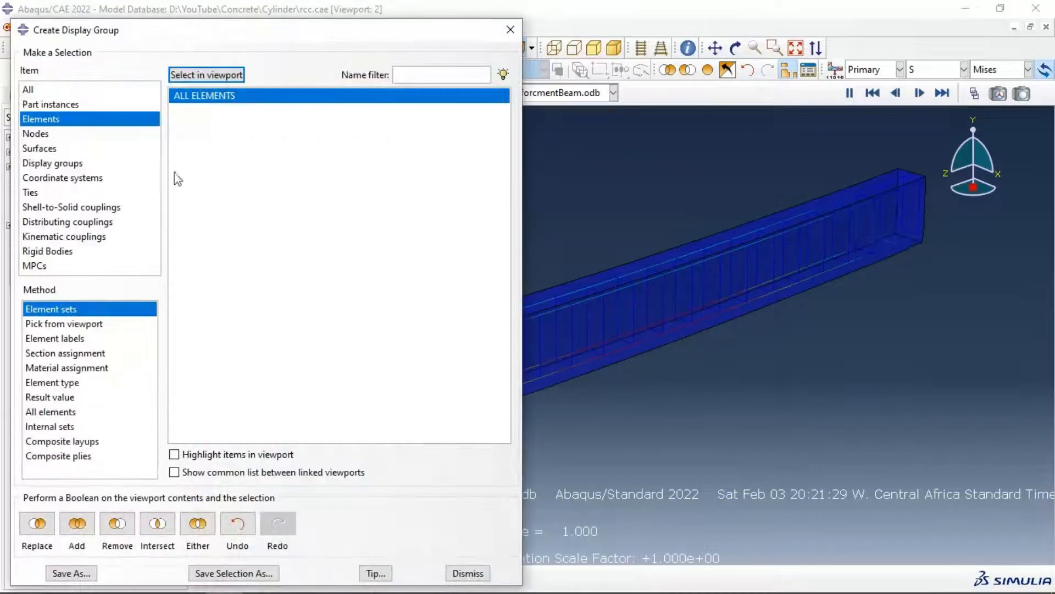
pyautogui.click(60, 104)
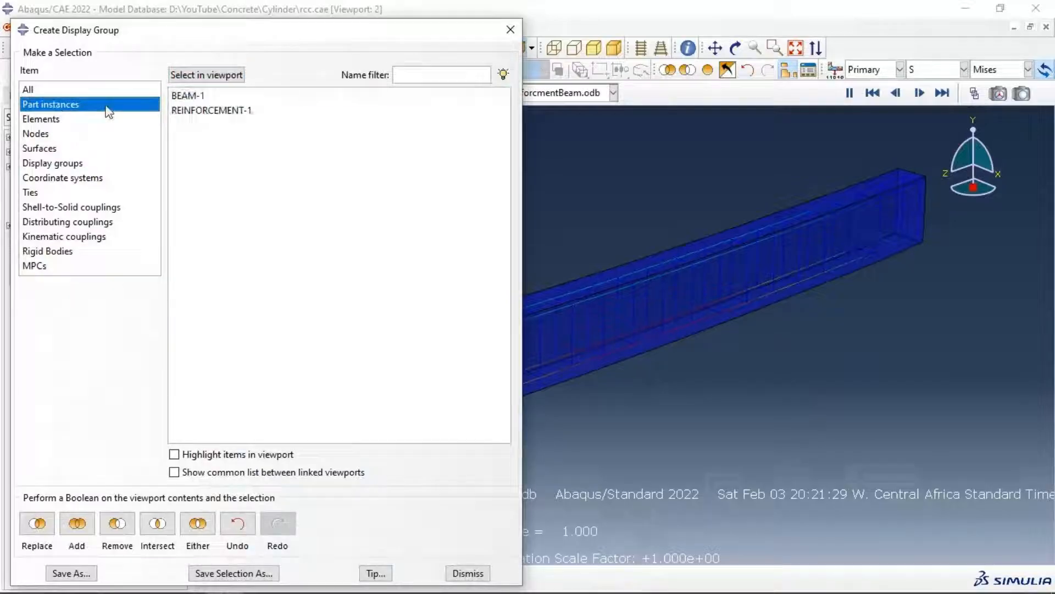
pyautogui.click(213, 110)
pyautogui.click(38, 525)
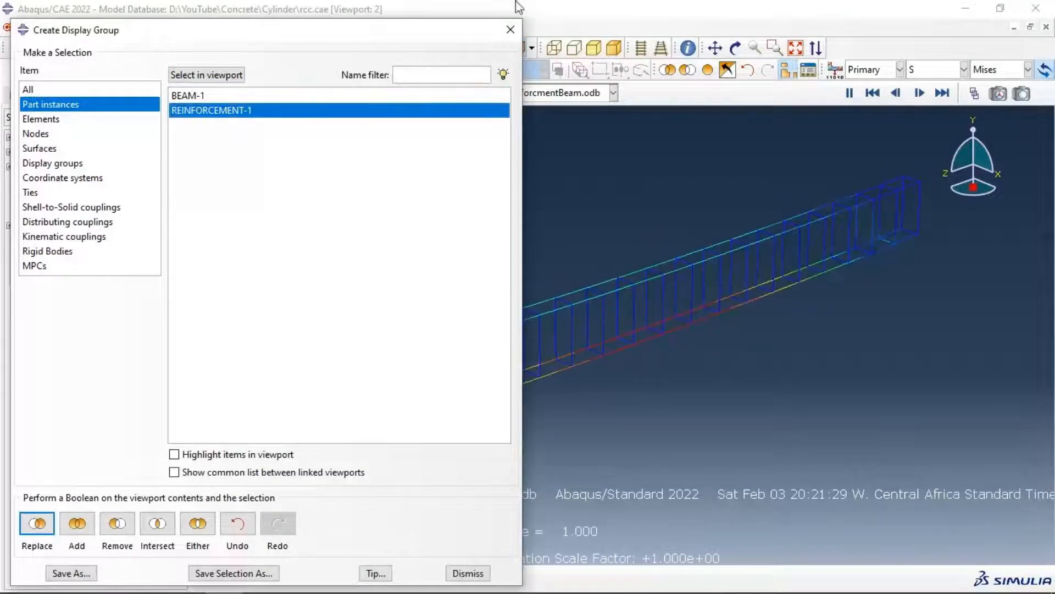
pyautogui.click(511, 29)
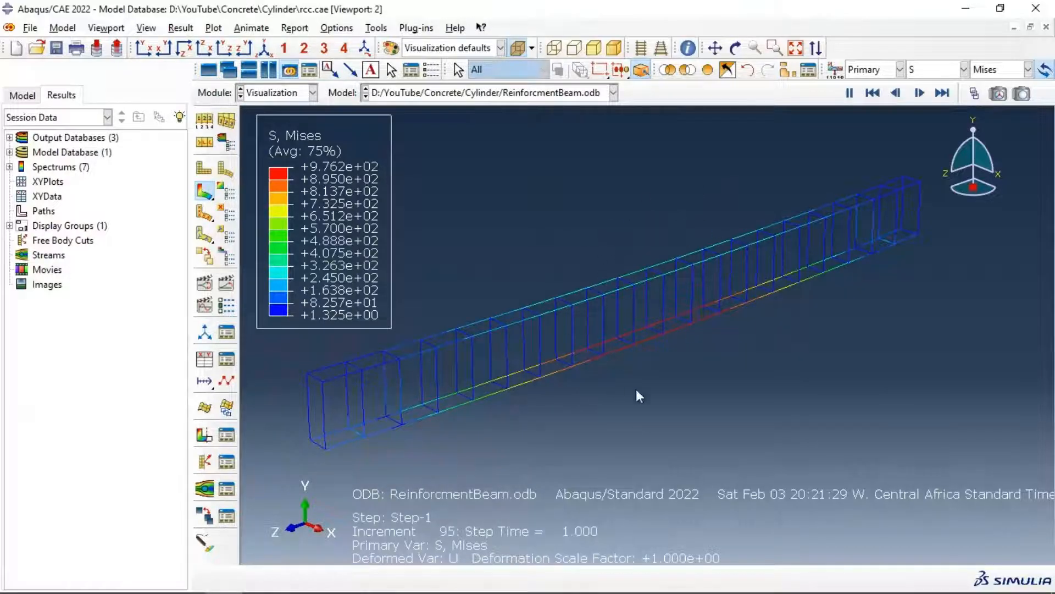
# Step: Animate the time history of the Mises stress contours and restore the display of the entire model
pyautogui.click(230, 287)
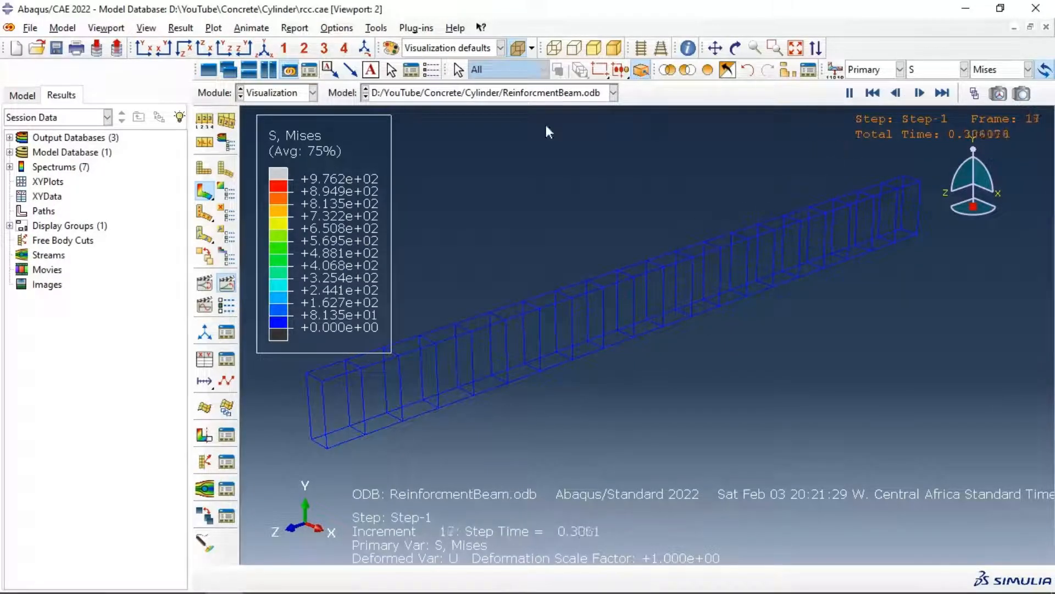
pyautogui.click(728, 70)
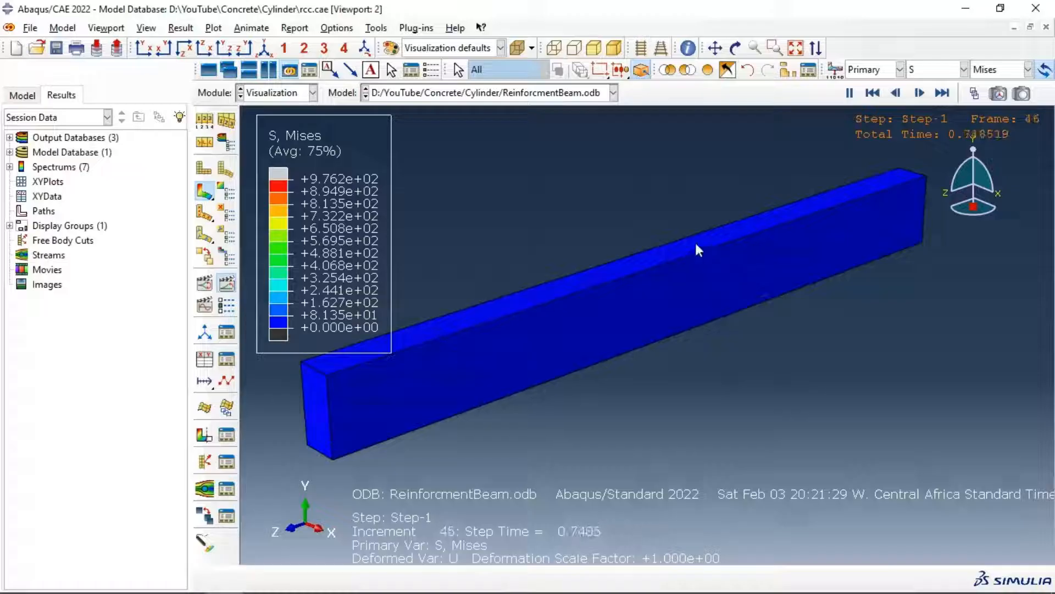
# Step: Plot the compression damage variable DAMAGEC on the animated beam, followed by the tension damage variable DAMAGET
pyautogui.click(931, 65)
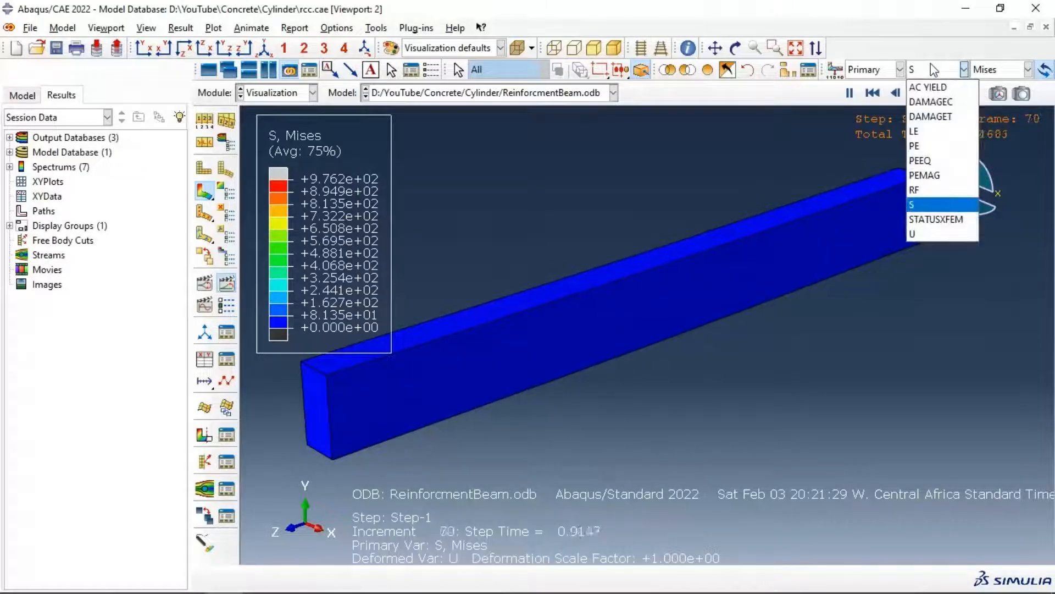
pyautogui.click(935, 102)
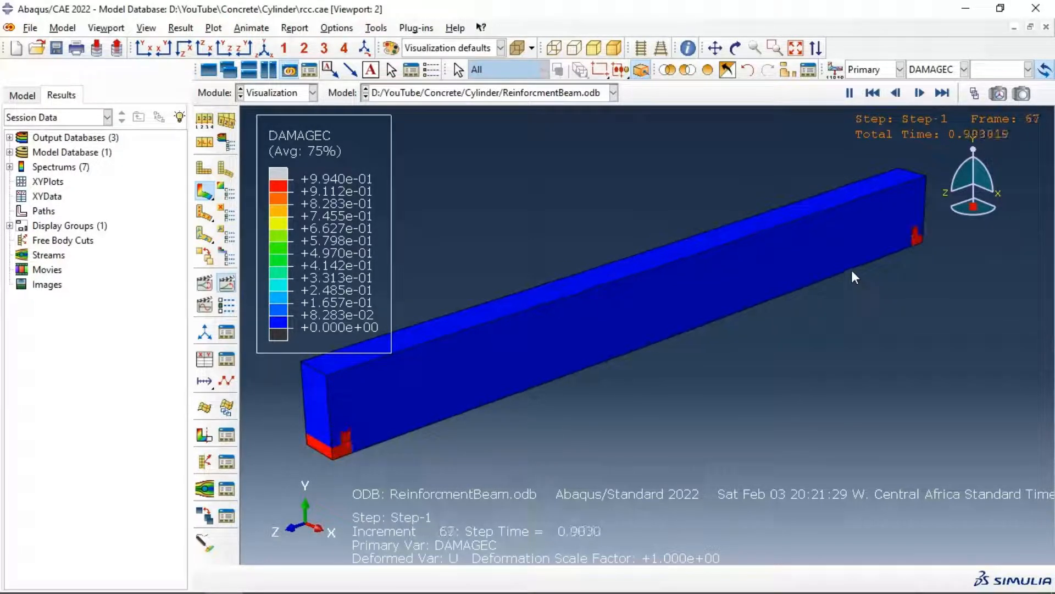
pyautogui.click(947, 69)
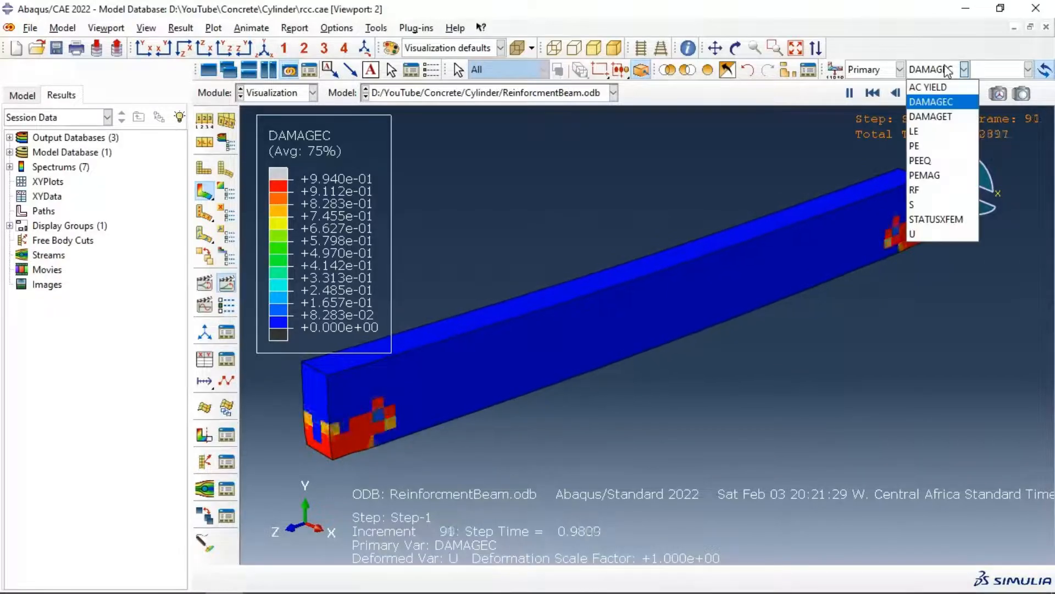
pyautogui.click(930, 118)
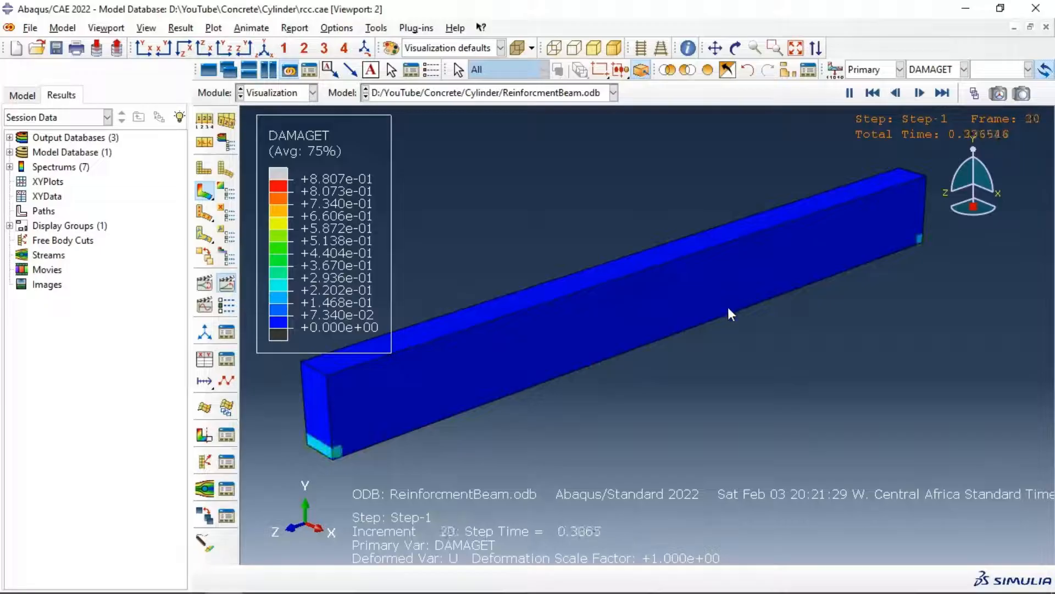
pyautogui.scroll(-3, 747, 315)
pyautogui.scroll(1, 682, 215)
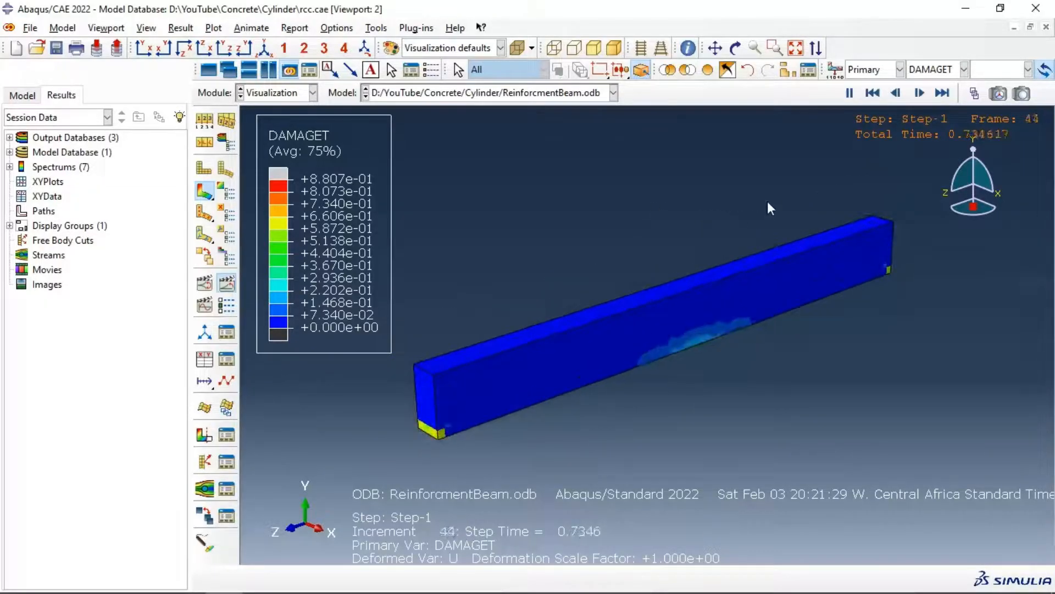
pyautogui.scroll(2, 768, 201)
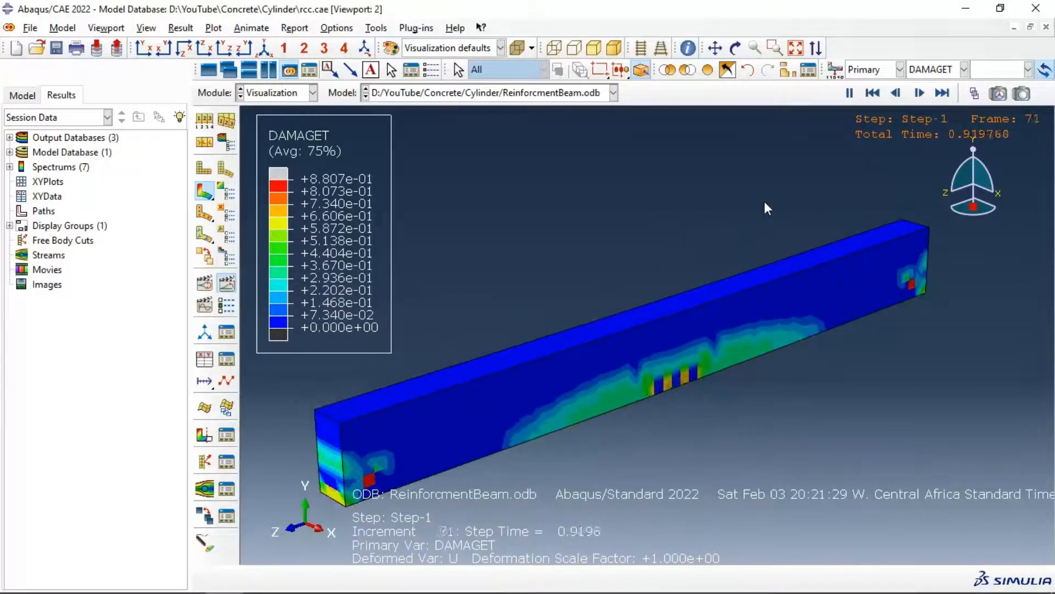